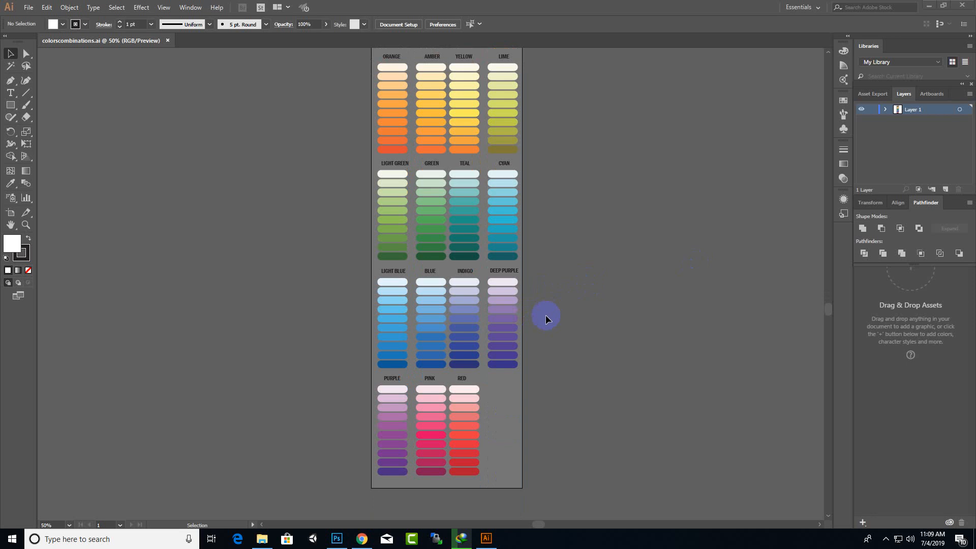
- Look over the whole colour swatch chart, from the Blue Grey column at its start to the Red column at its end
{"action": "scroll", "coordinate": [603, 314], "scroll_direction": "up", "scroll_amount": 3}
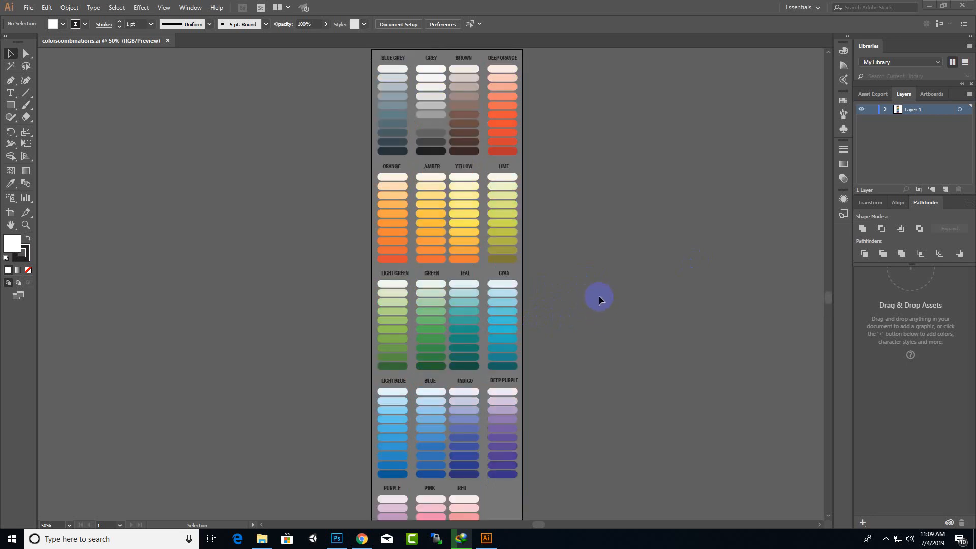
{"action": "scroll", "coordinate": [600, 296], "scroll_direction": "up", "scroll_amount": 2}
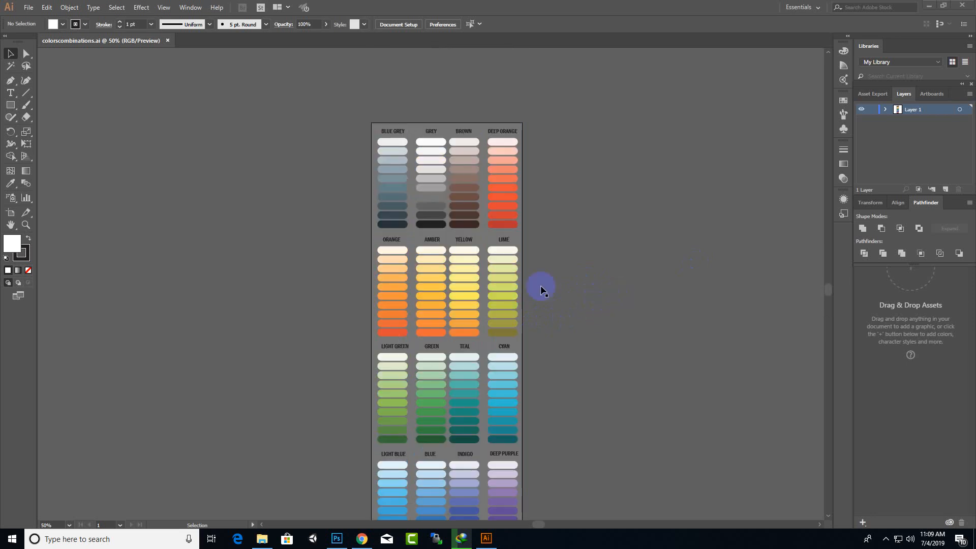
{"action": "left_click", "coordinate": [406, 147]}
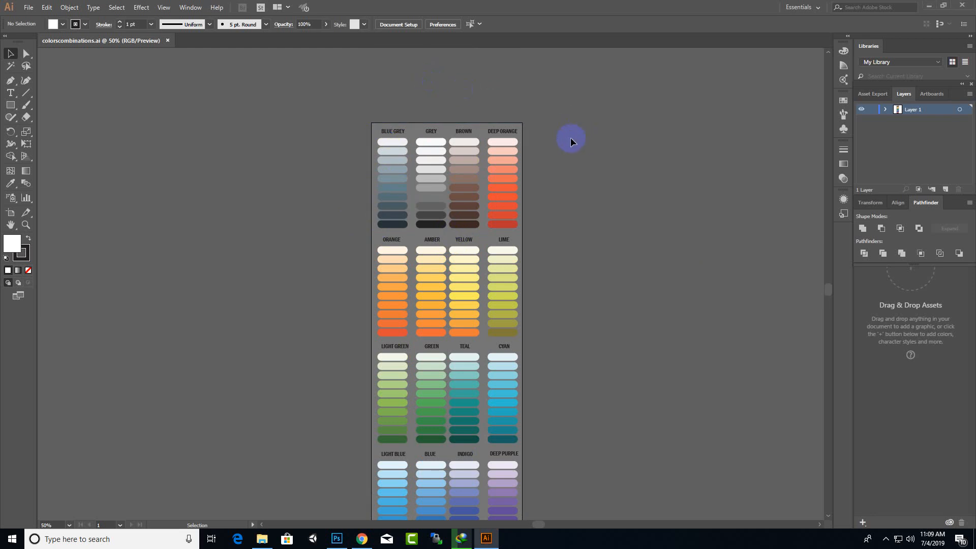
{"action": "left_click_drag", "start_coordinate": [568, 138], "coordinate": [327, 207]}
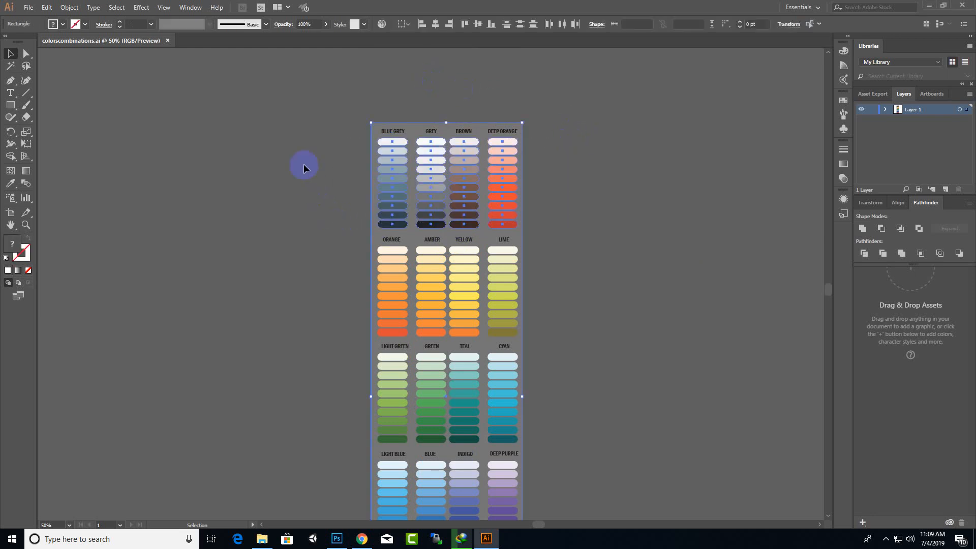
{"action": "left_click", "coordinate": [304, 168]}
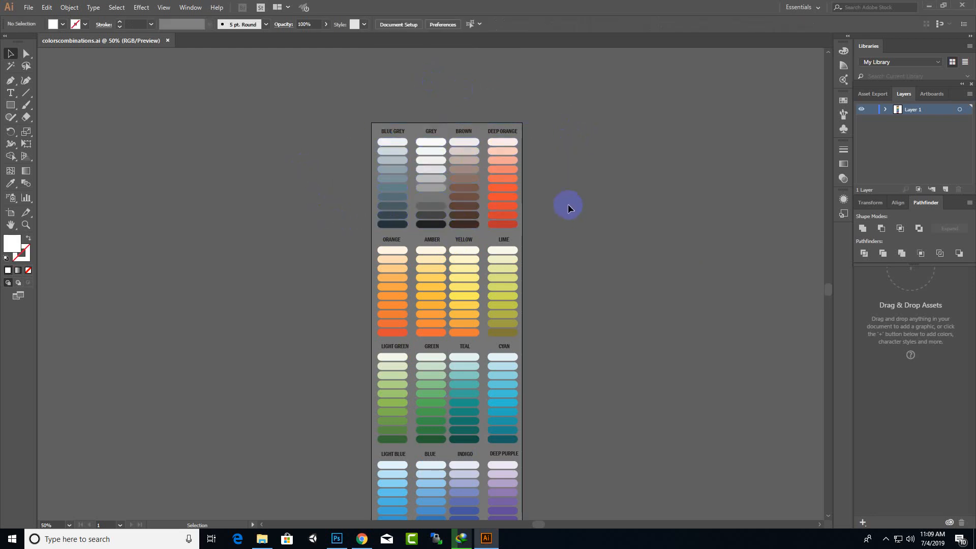
{"action": "scroll", "coordinate": [561, 197], "scroll_direction": "down", "scroll_amount": 10}
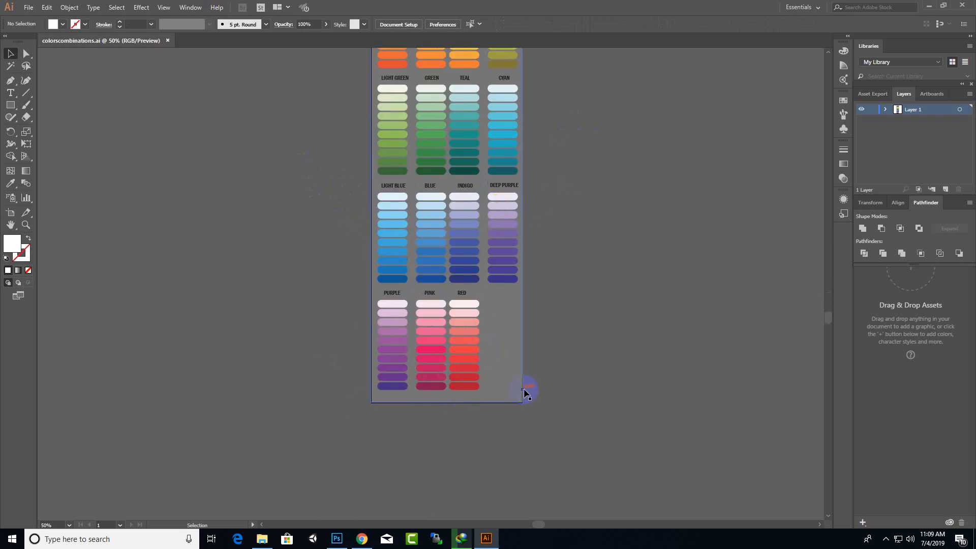
{"action": "scroll", "coordinate": [546, 386], "scroll_direction": "up", "scroll_amount": 9}
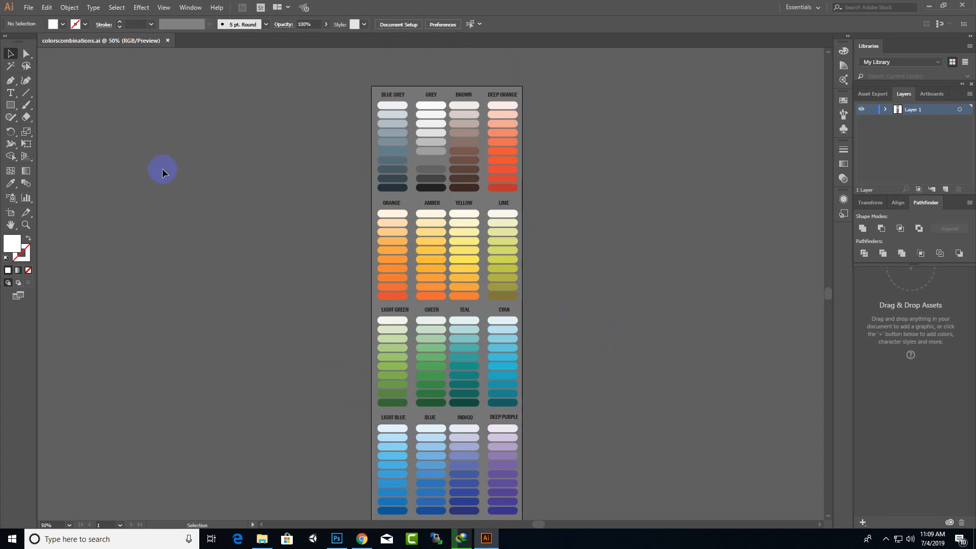
{"action": "scroll", "coordinate": [252, 173], "scroll_direction": "down", "scroll_amount": 3}
{"action": "scroll", "coordinate": [253, 173], "scroll_direction": "up", "scroll_amount": 3}
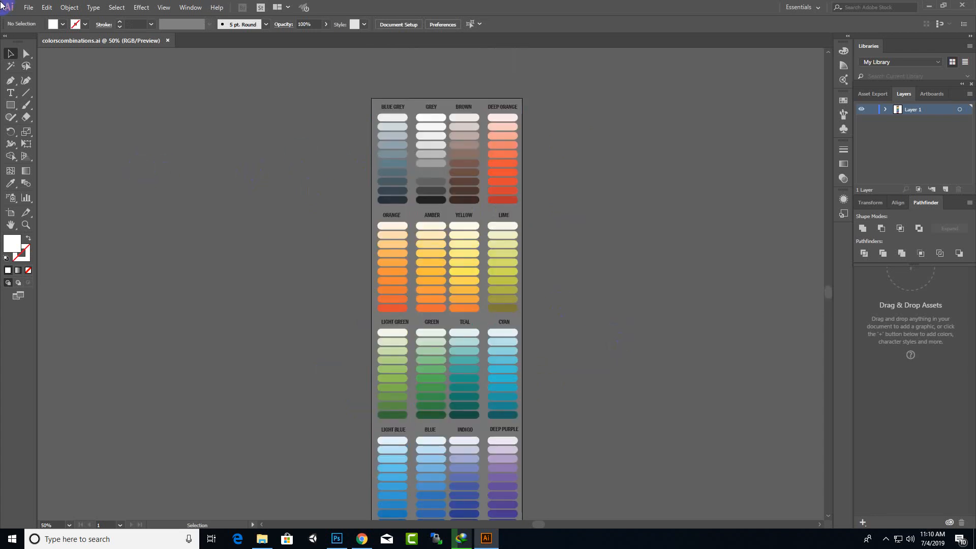
- Create a new portrait A4 document with the colour mode set to RGB Color
{"action": "left_click", "coordinate": [25, 11]}
{"action": "key", "text": "Escape"}
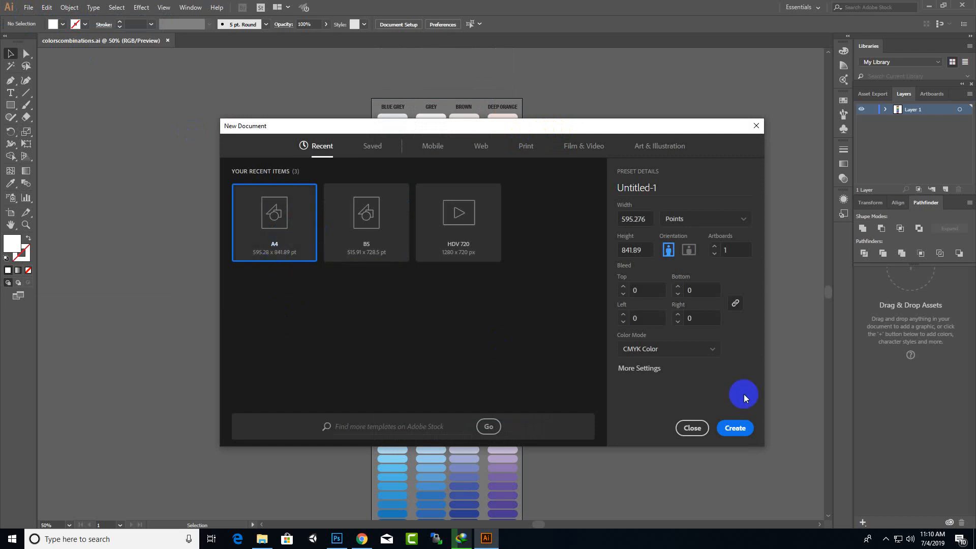
{"action": "left_click", "coordinate": [656, 349]}
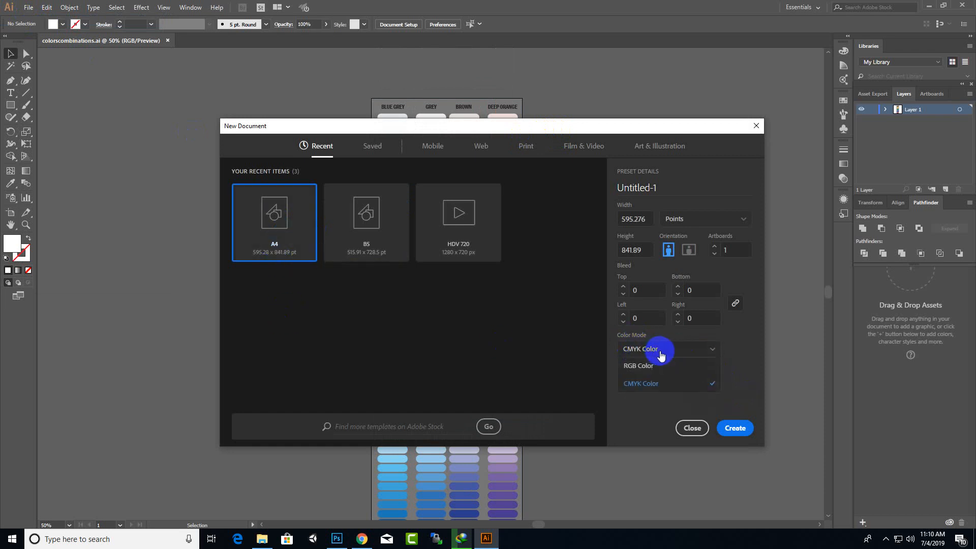
{"action": "left_click", "coordinate": [667, 370]}
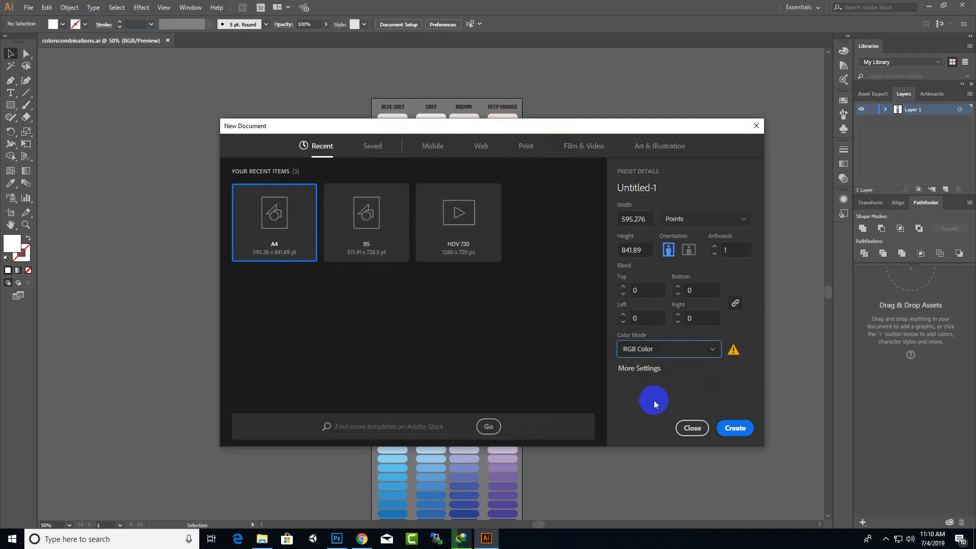
{"action": "left_click", "coordinate": [735, 429]}
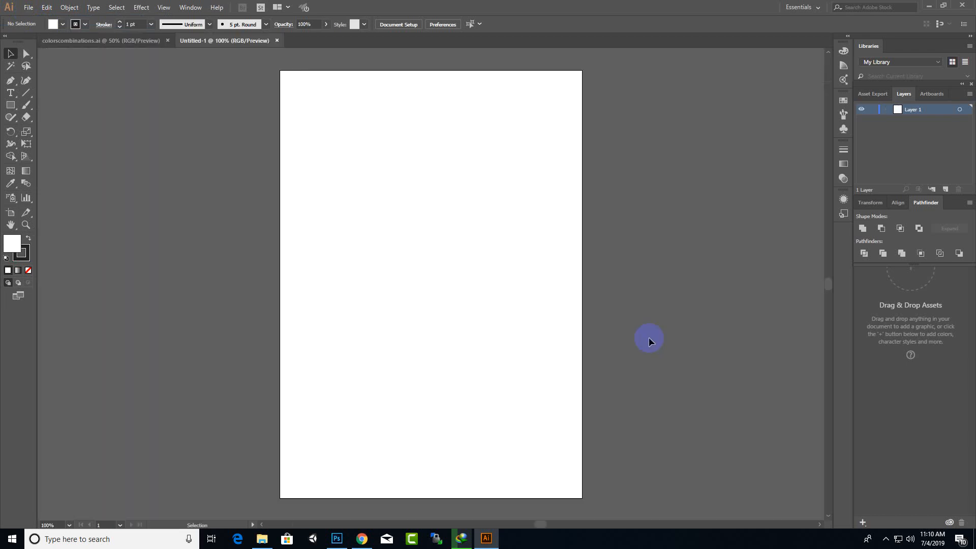
- Copy all swatches and their labels from colorscombinations.ai, without the grey background, and paste them into the new document
{"action": "left_click", "coordinate": [137, 45]}
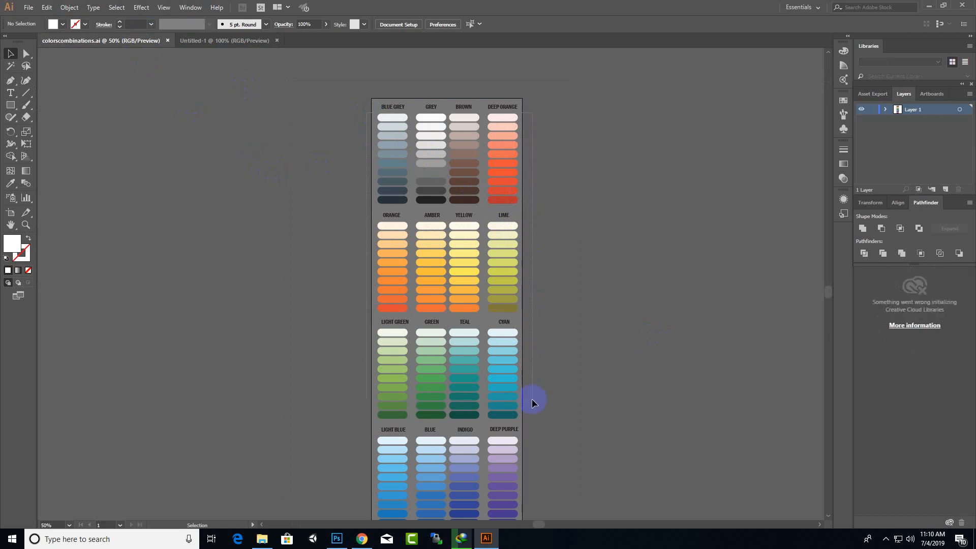
{"action": "scroll", "coordinate": [532, 517], "scroll_direction": "down", "scroll_amount": 5}
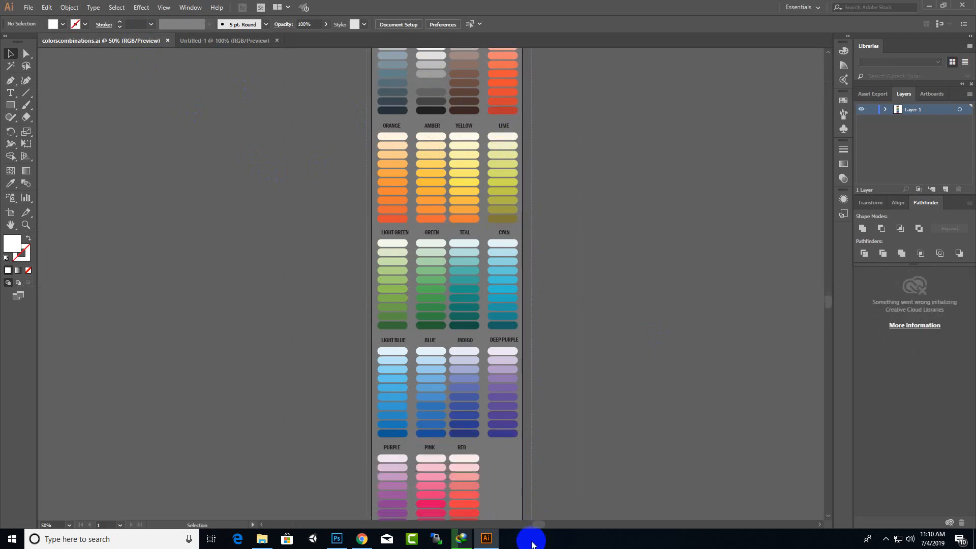
{"action": "left_click_drag", "start_coordinate": [530, 544], "coordinate": [517, 452]}
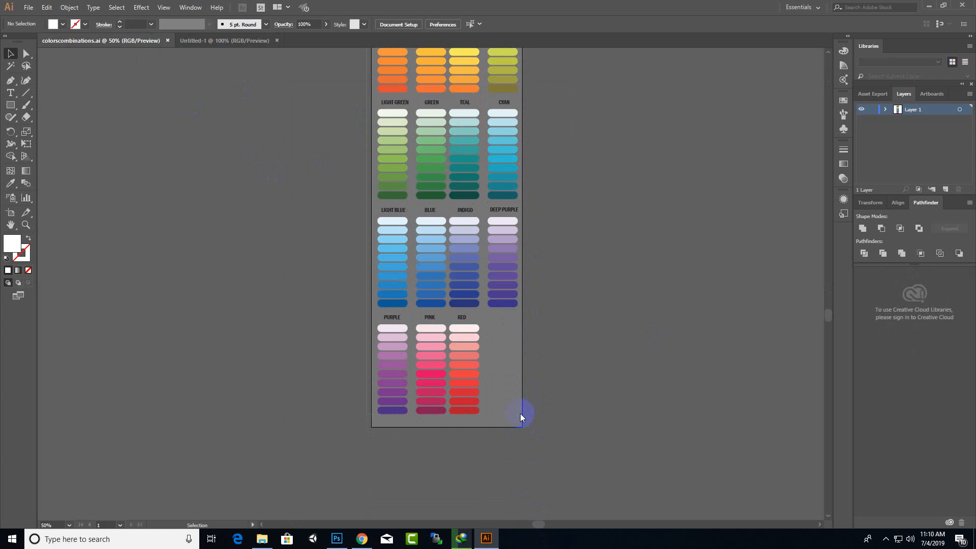
{"action": "left_click_drag", "start_coordinate": [520, 414], "coordinate": [519, 419]}
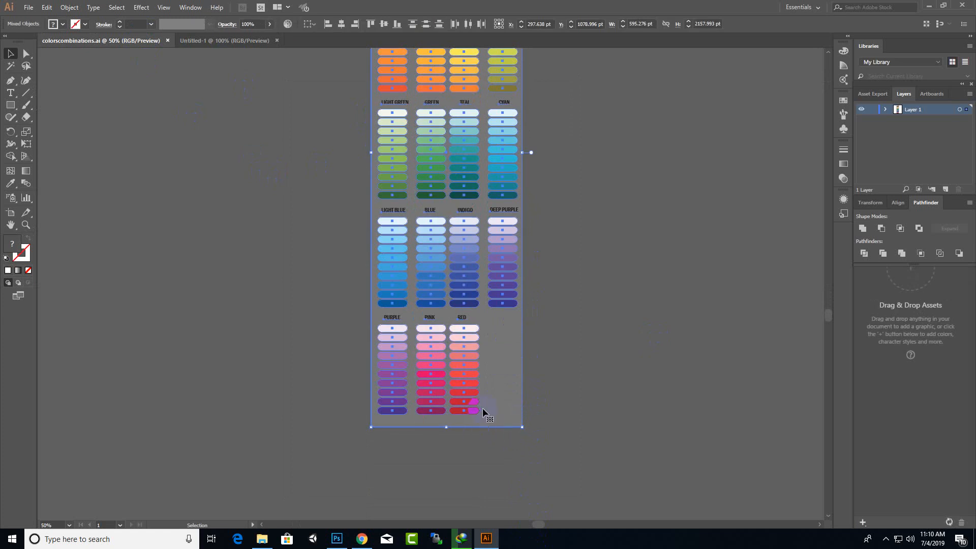
{"action": "left_click", "coordinate": [505, 380], "text": "shift"}
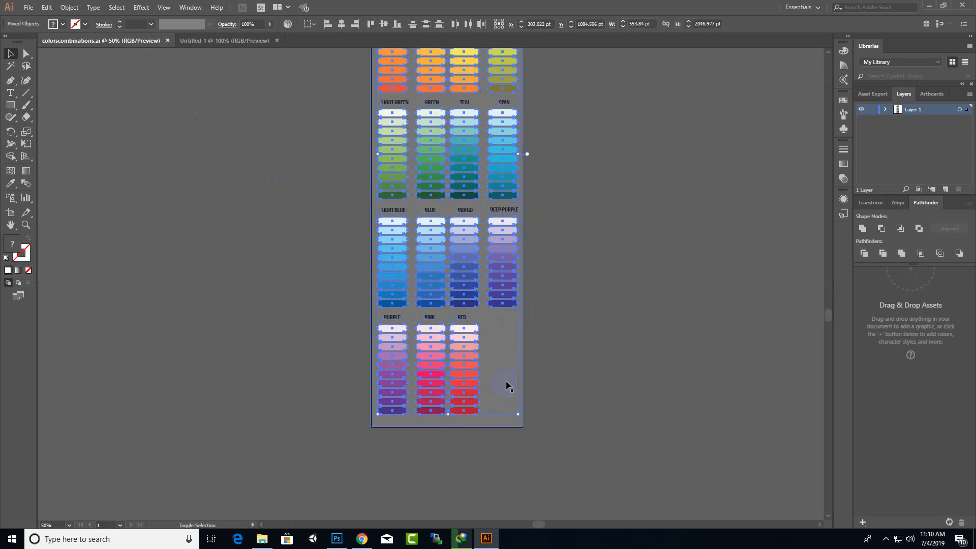
{"action": "right_click", "coordinate": [497, 241]}
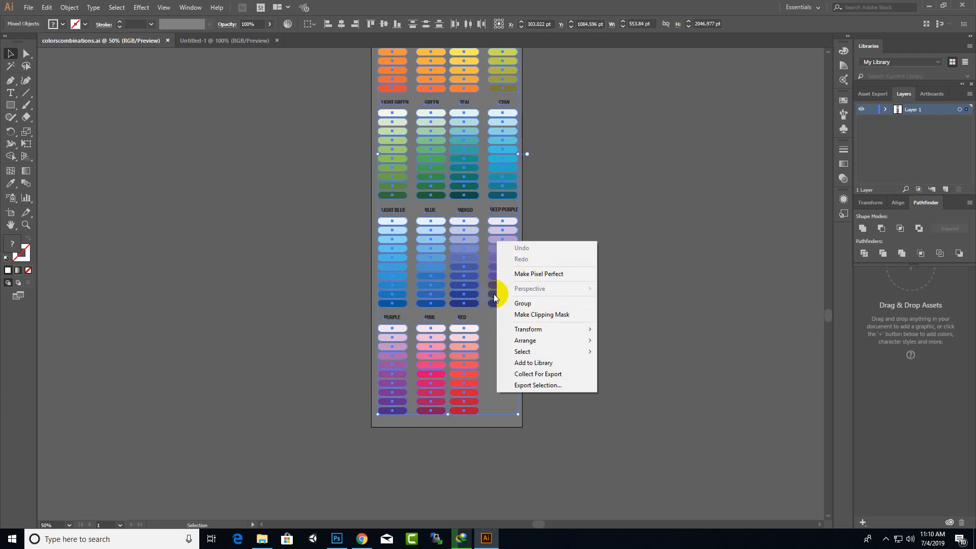
{"action": "left_click", "coordinate": [434, 163]}
{"action": "left_click_drag", "start_coordinate": [418, 154], "coordinate": [292, 148]}
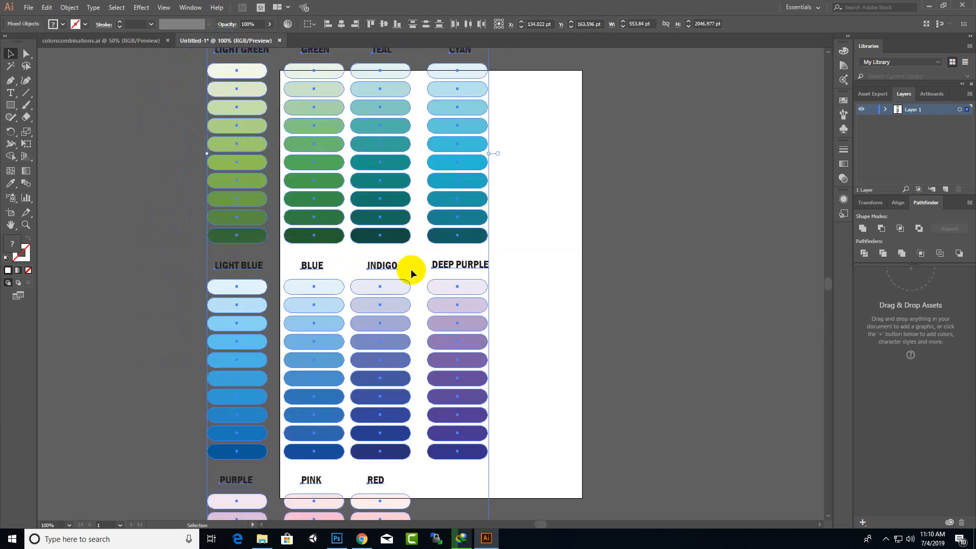
- Scale the pasted swatches down proportionally to about 115 by 425 pt
{"action": "scroll", "coordinate": [398, 289], "scroll_direction": "down", "scroll_amount": 2}
{"action": "scroll", "coordinate": [402, 293], "scroll_direction": "up", "scroll_amount": 4}
{"action": "scroll", "coordinate": [401, 293], "scroll_direction": "up", "scroll_amount": 10}
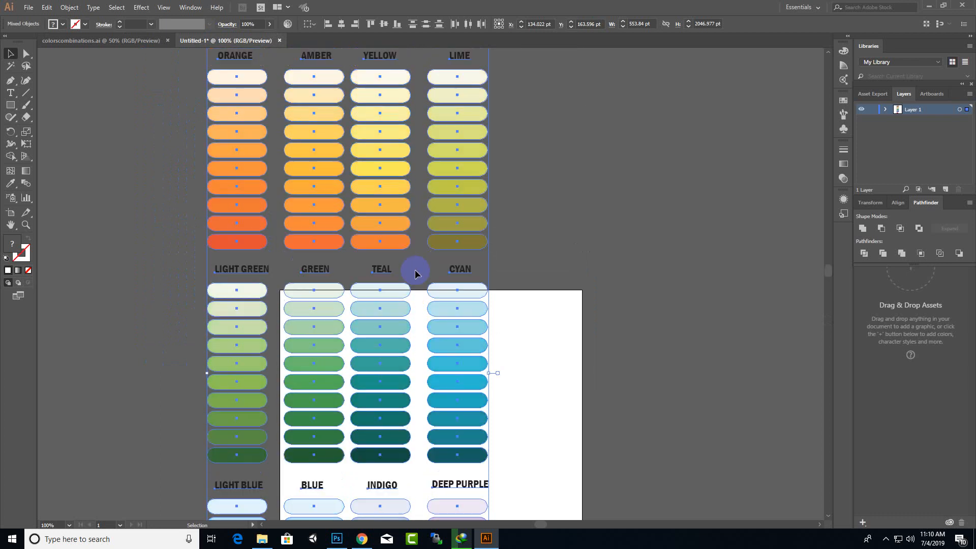
{"action": "scroll", "coordinate": [414, 272], "scroll_direction": "up", "scroll_amount": 5}
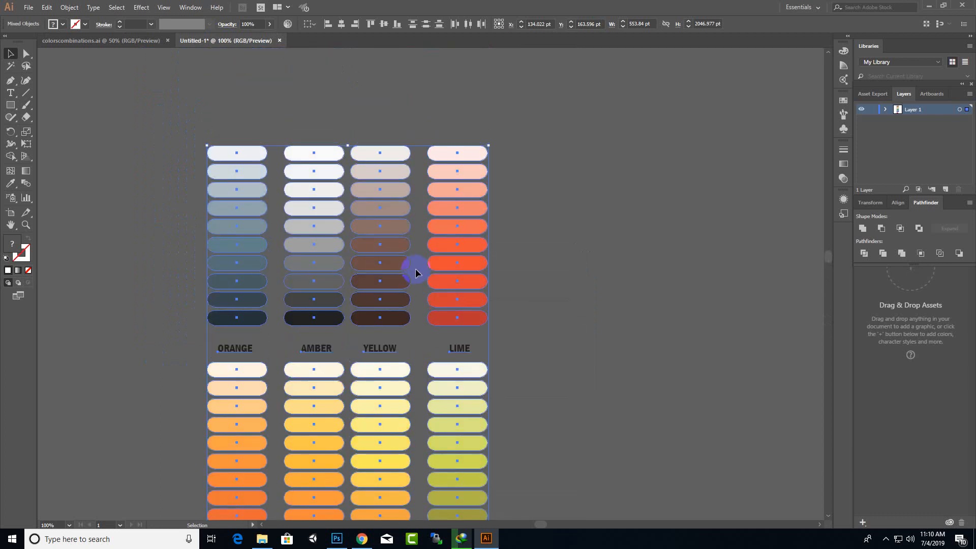
{"action": "left_click_drag", "start_coordinate": [488, 146], "coordinate": [267, 456]}
{"action": "scroll", "coordinate": [328, 404], "scroll_direction": "down", "scroll_amount": 15}
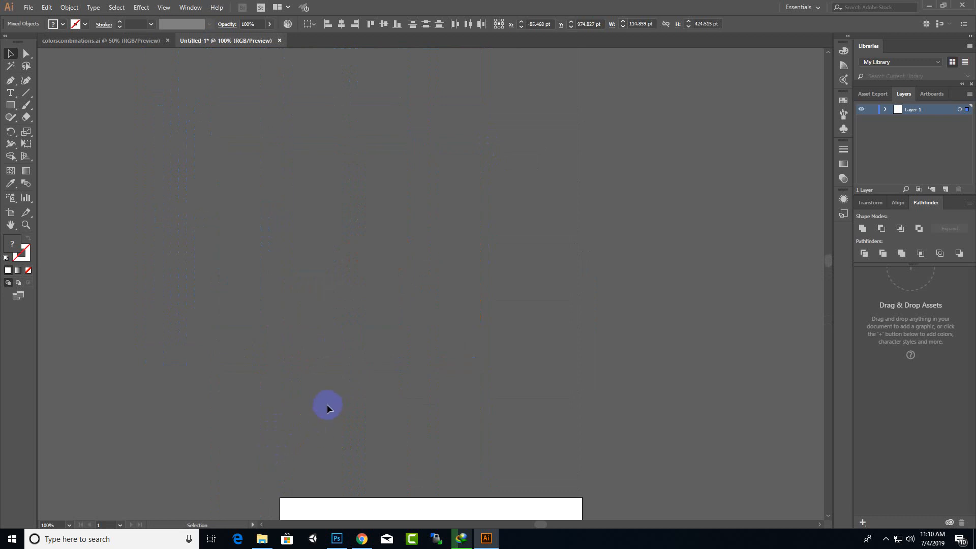
{"action": "scroll", "coordinate": [328, 403], "scroll_direction": "down", "scroll_amount": 10}
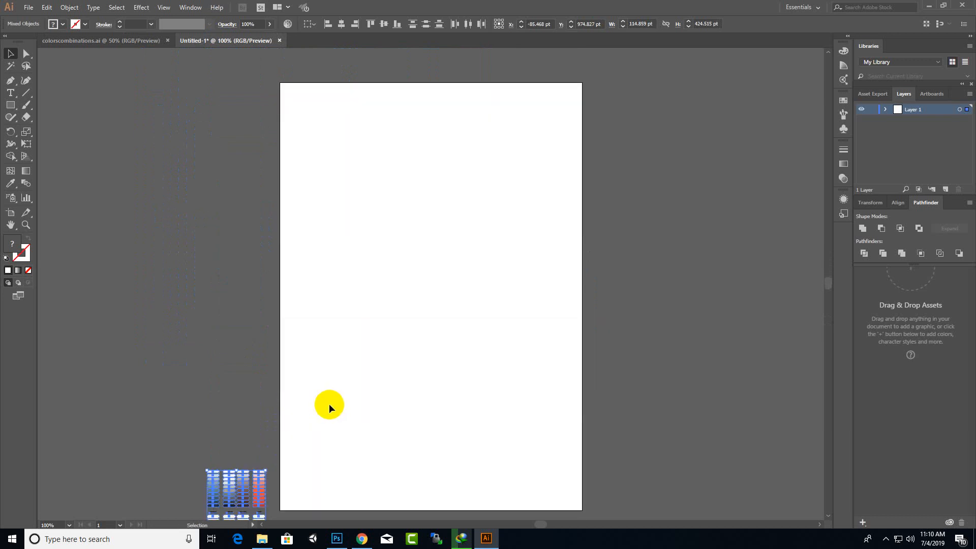
- Move the scaled swatches just outside the artboard's left edge, aligned with its top, and deselect them
{"action": "left_click_drag", "start_coordinate": [254, 308], "coordinate": [250, 83]}
{"action": "scroll", "coordinate": [309, 190], "scroll_direction": "up", "scroll_amount": 4}
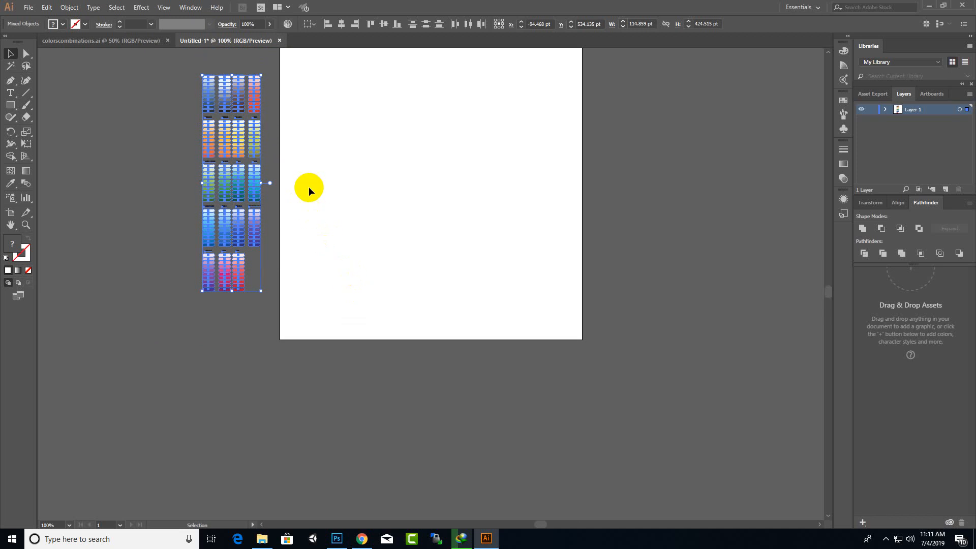
{"action": "left_click_drag", "start_coordinate": [256, 161], "coordinate": [265, 87]}
{"action": "scroll", "coordinate": [417, 273], "scroll_direction": "up", "scroll_amount": 8}
{"action": "left_click_drag", "start_coordinate": [249, 254], "coordinate": [265, 162]}
{"action": "left_click", "coordinate": [277, 148]}
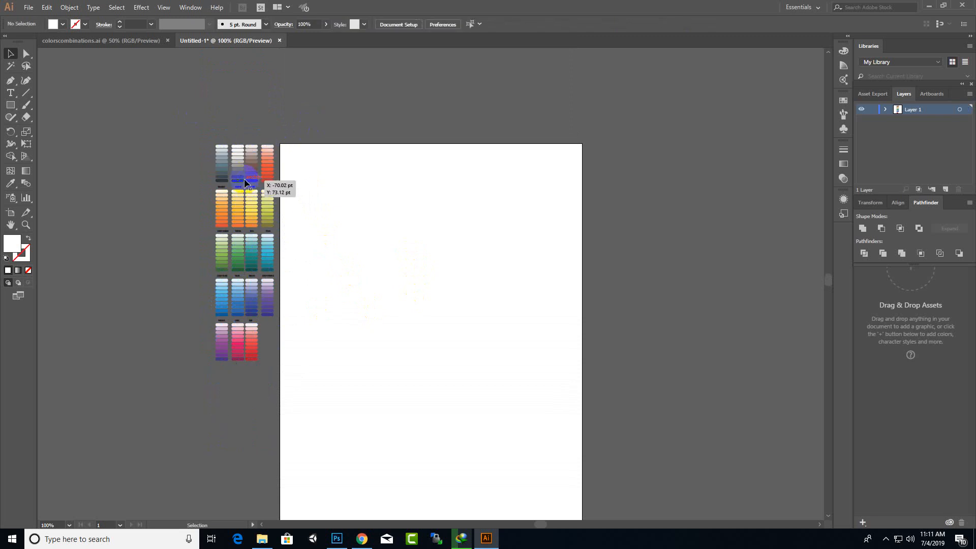
- Delete the Orange, Amber, Yellow, Lime label row and the Light Green, Green, Teal, Cyan label row
{"action": "scroll", "coordinate": [250, 150], "scroll_direction": "up", "scroll_amount": 4}
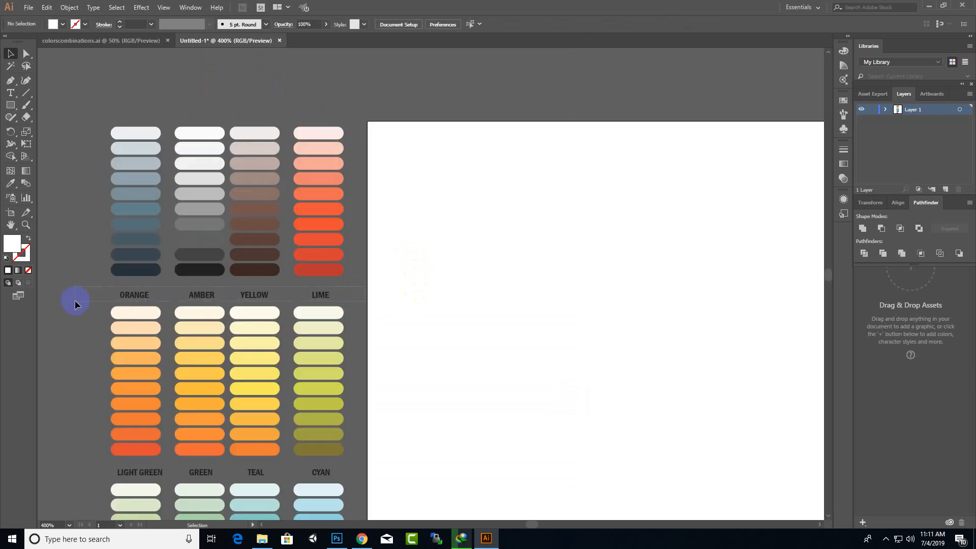
{"action": "left_click_drag", "start_coordinate": [74, 300], "coordinate": [397, 322]}
{"action": "key", "text": "Delete"}
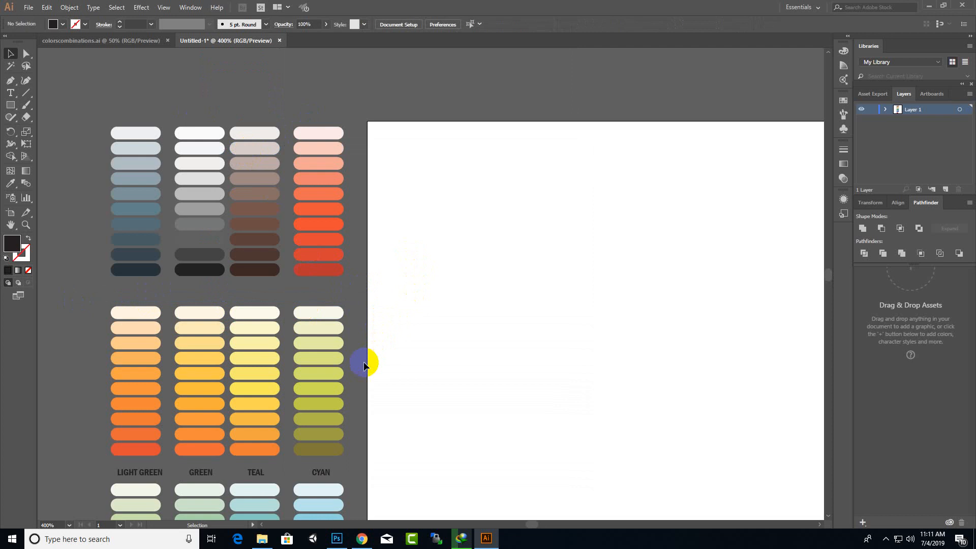
{"action": "scroll", "coordinate": [371, 349], "scroll_direction": "down", "scroll_amount": 3}
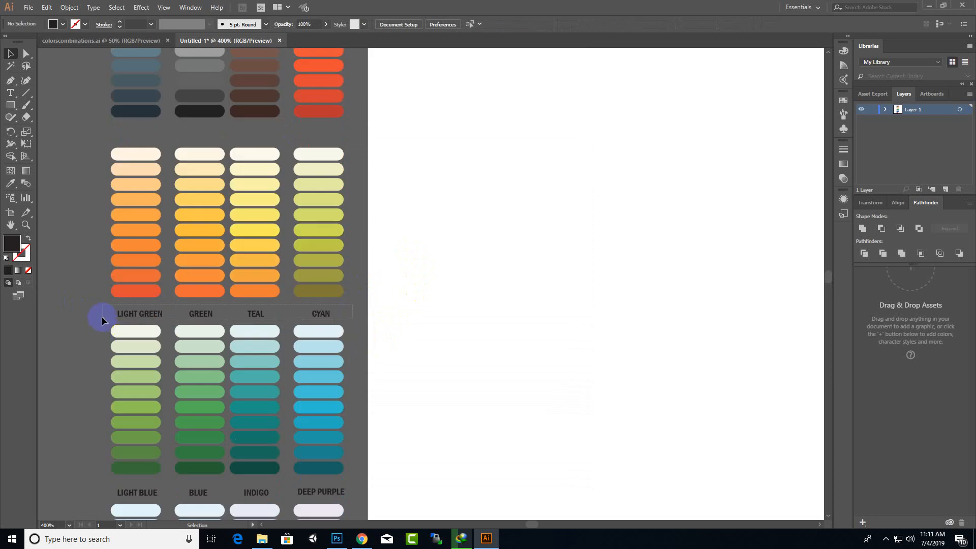
{"action": "left_click_drag", "start_coordinate": [102, 316], "coordinate": [118, 329]}
{"action": "key", "text": "Delete"}
- Delete the Light Blue, Blue, Indigo, Deep Purple label row and the Purple, Pink, Red label row
{"action": "scroll", "coordinate": [310, 319], "scroll_direction": "down", "scroll_amount": 3}
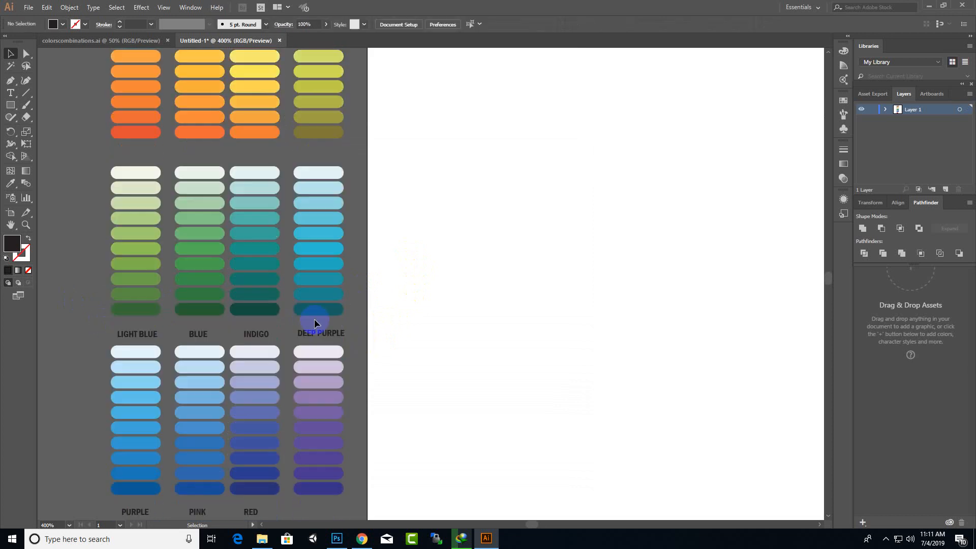
{"action": "left_click_drag", "start_coordinate": [346, 328], "coordinate": [77, 343]}
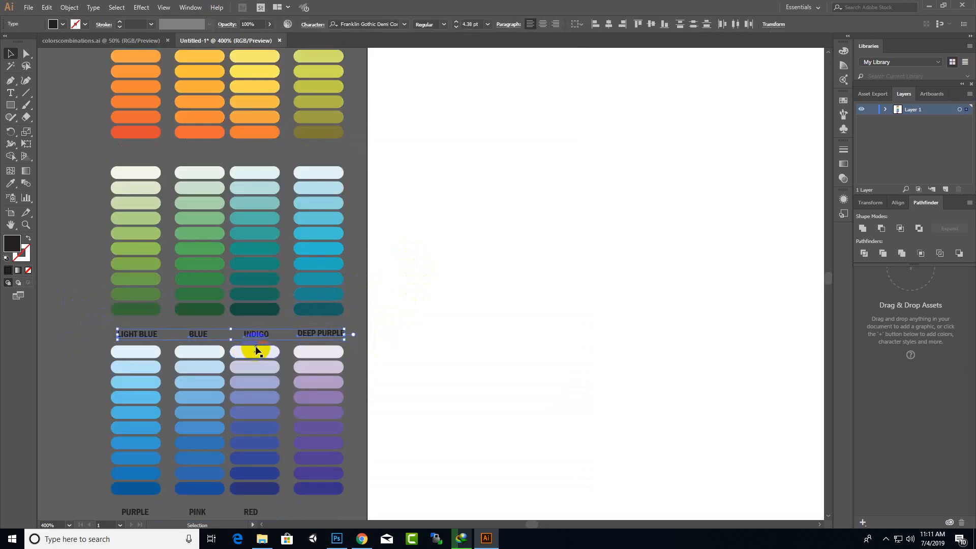
{"action": "key", "text": "Delete"}
{"action": "scroll", "coordinate": [261, 315], "scroll_direction": "down", "scroll_amount": 4}
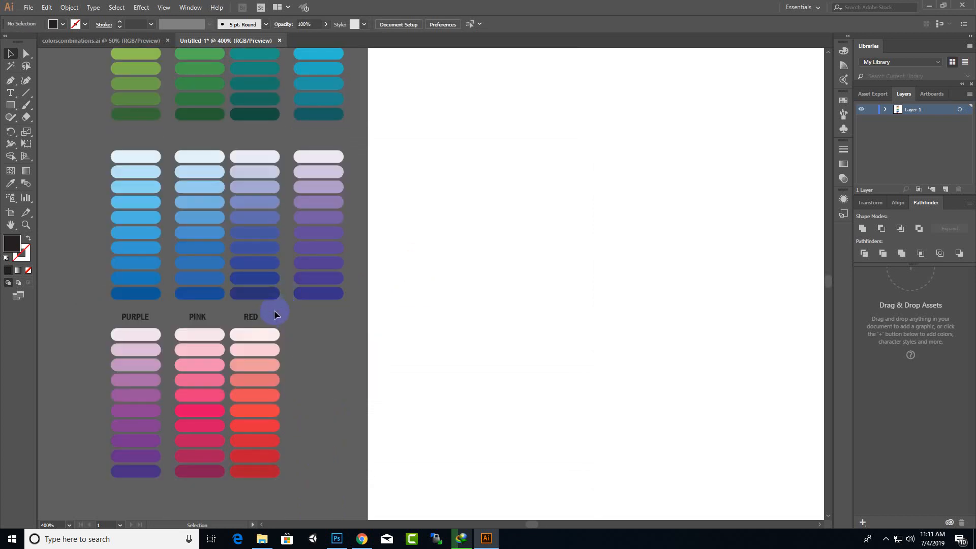
{"action": "left_click_drag", "start_coordinate": [104, 321], "coordinate": [416, 312]}
{"action": "key", "text": "Delete"}
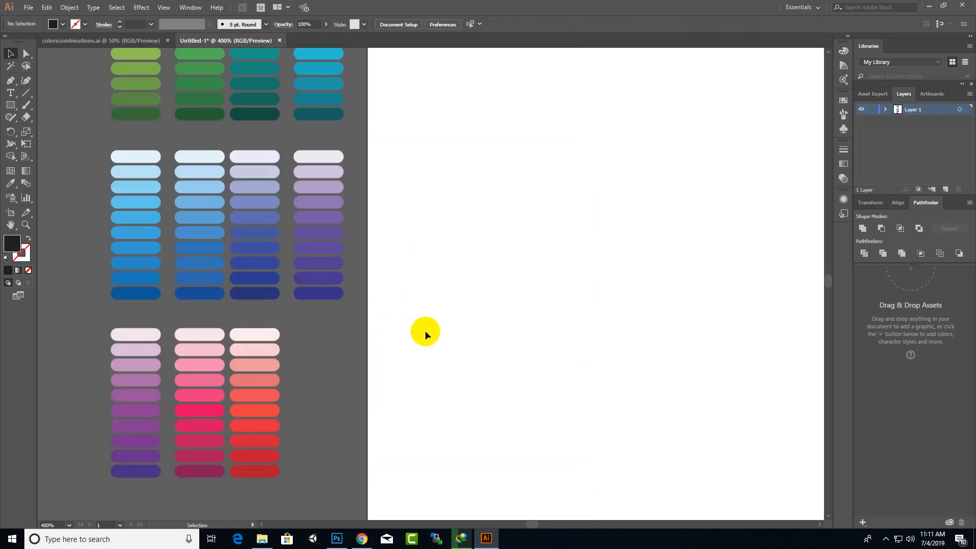
- Start saving the document as a new file and open the uikit folder on the Desktop as its location
{"action": "scroll", "coordinate": [425, 331], "scroll_direction": "up", "scroll_amount": 2}
{"action": "key", "text": "ctrl+s"}
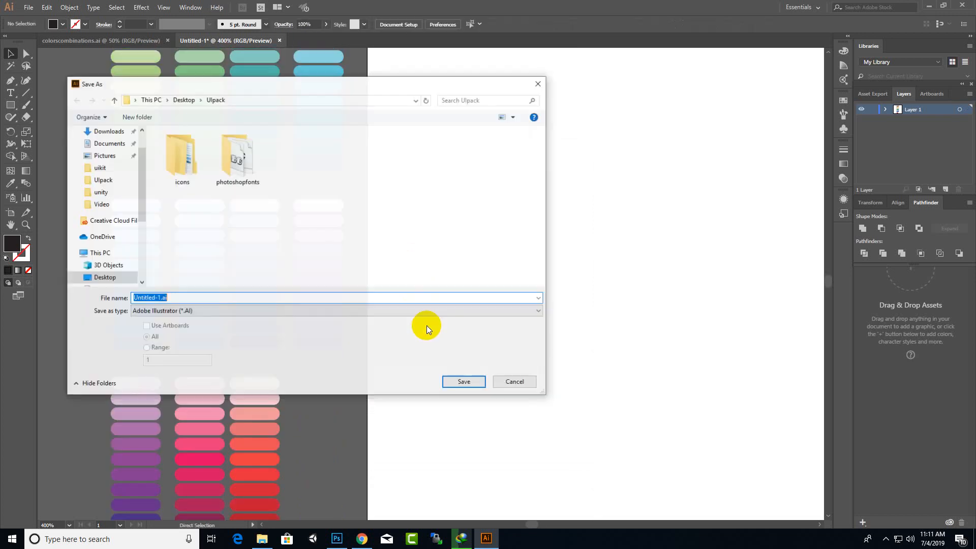
{"action": "left_click_drag", "start_coordinate": [251, 84], "coordinate": [394, 102]}
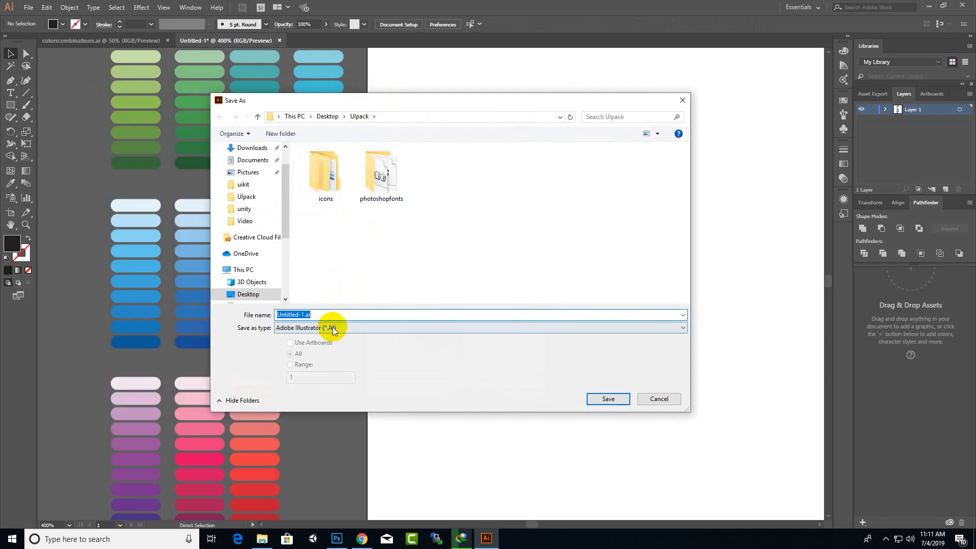
{"action": "left_click", "coordinate": [303, 315]}
{"action": "right_click", "coordinate": [354, 231]}
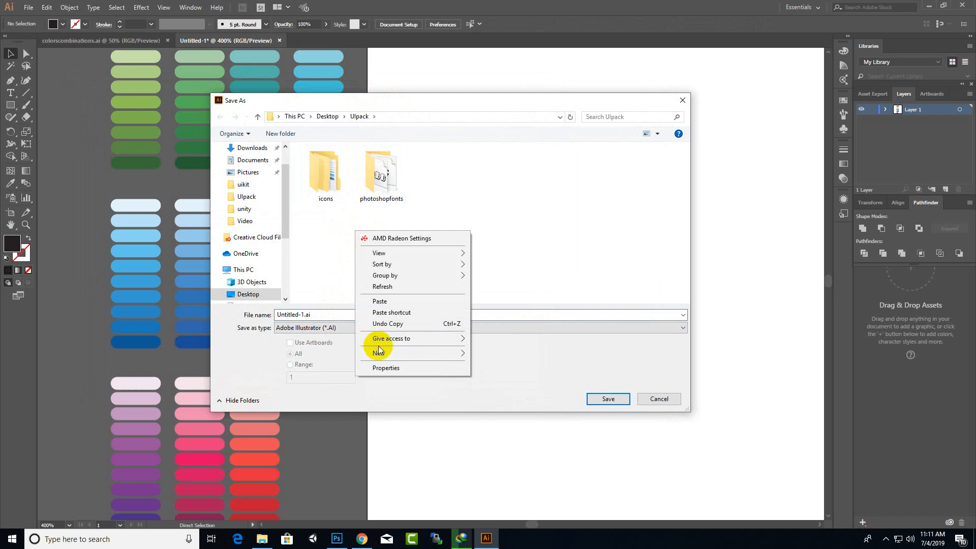
{"action": "mouse_move", "coordinate": [380, 353]}
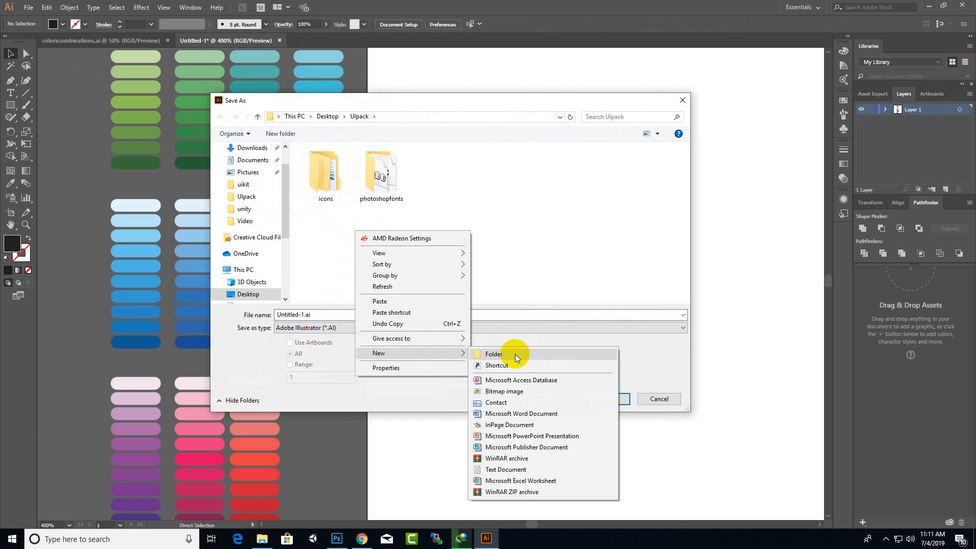
{"action": "left_click", "coordinate": [443, 177]}
{"action": "left_click", "coordinate": [321, 117]}
{"action": "scroll", "coordinate": [527, 275], "scroll_direction": "down", "scroll_amount": 3}
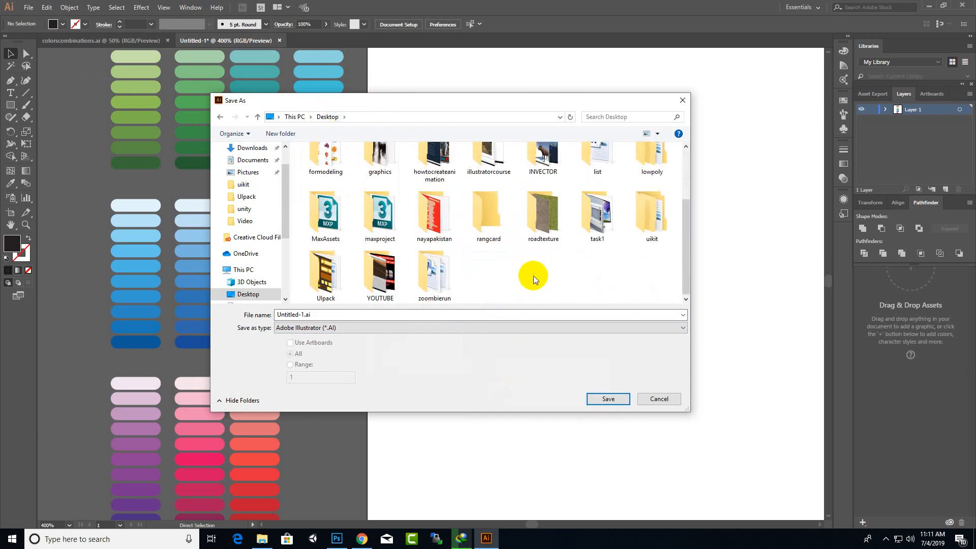
{"action": "left_click", "coordinate": [330, 271]}
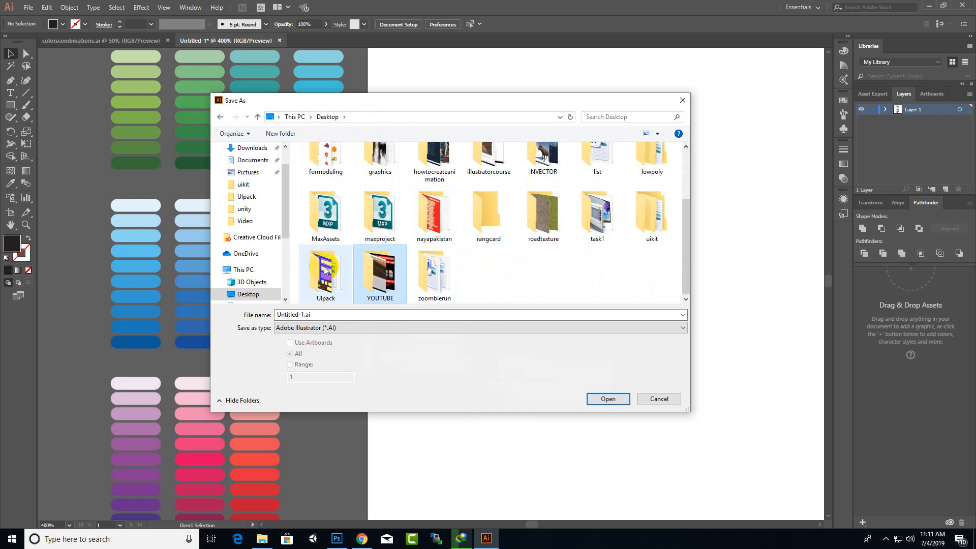
{"action": "double_click", "coordinate": [667, 212]}
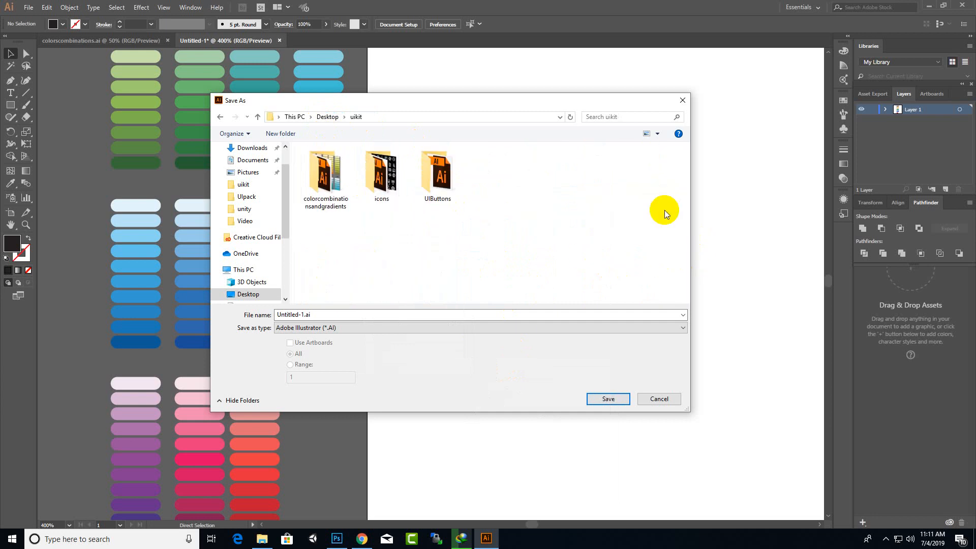
- Save the document as buttons.ai in the UIButtons folder, replacing the existing file and accepting the default Illustrator options
{"action": "right_click", "coordinate": [419, 244]}
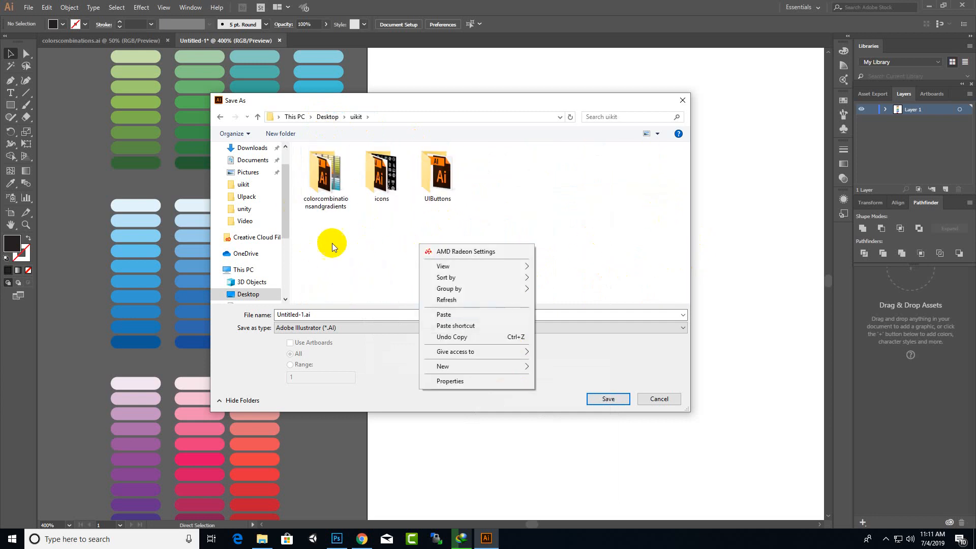
{"action": "left_click", "coordinate": [418, 223]}
{"action": "left_click", "coordinate": [440, 188]}
{"action": "double_click", "coordinate": [440, 188]}
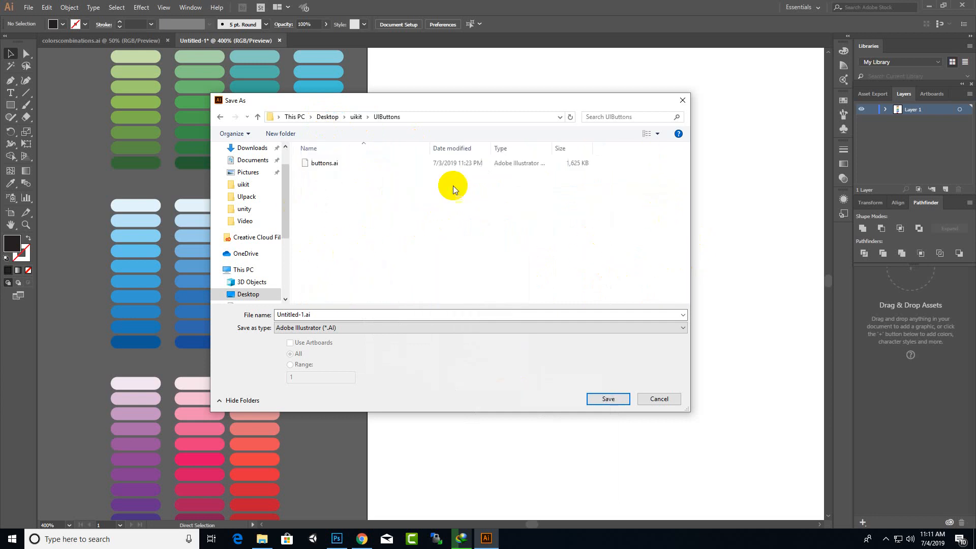
{"action": "left_click", "coordinate": [328, 164]}
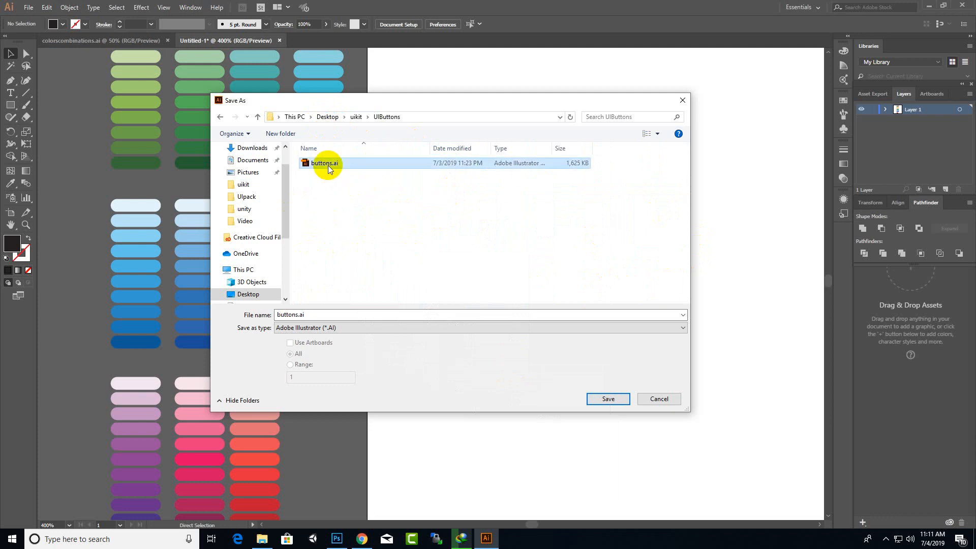
{"action": "double_click", "coordinate": [325, 163]}
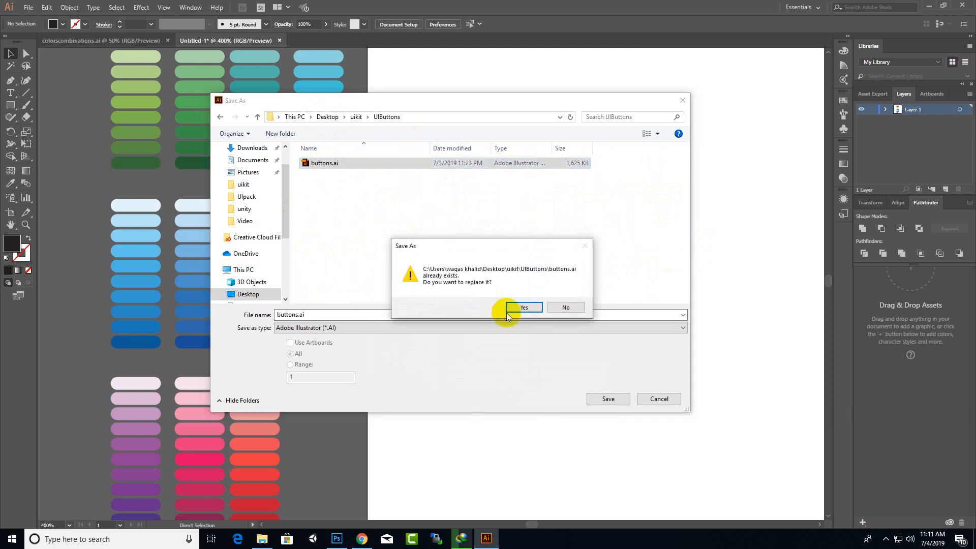
{"action": "left_click", "coordinate": [524, 307]}
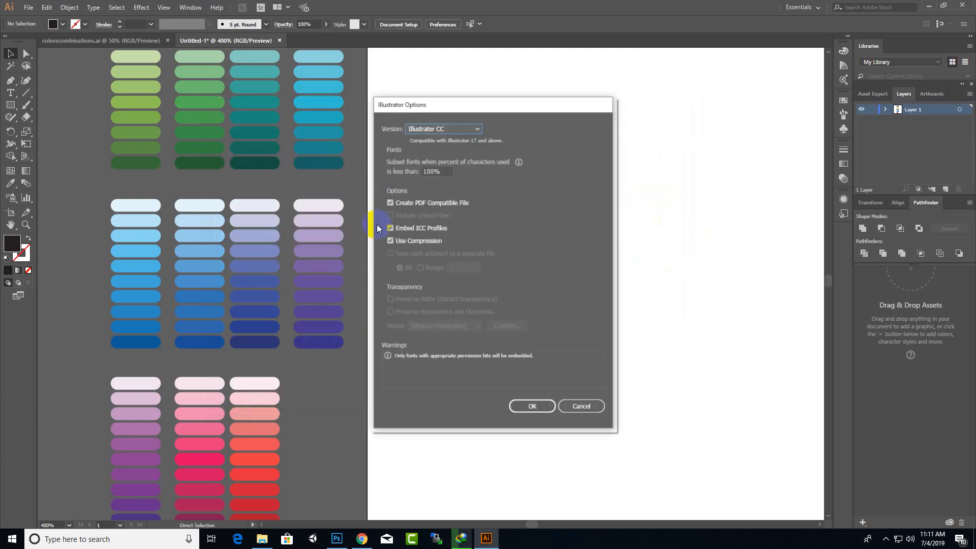
{"action": "left_click", "coordinate": [541, 406]}
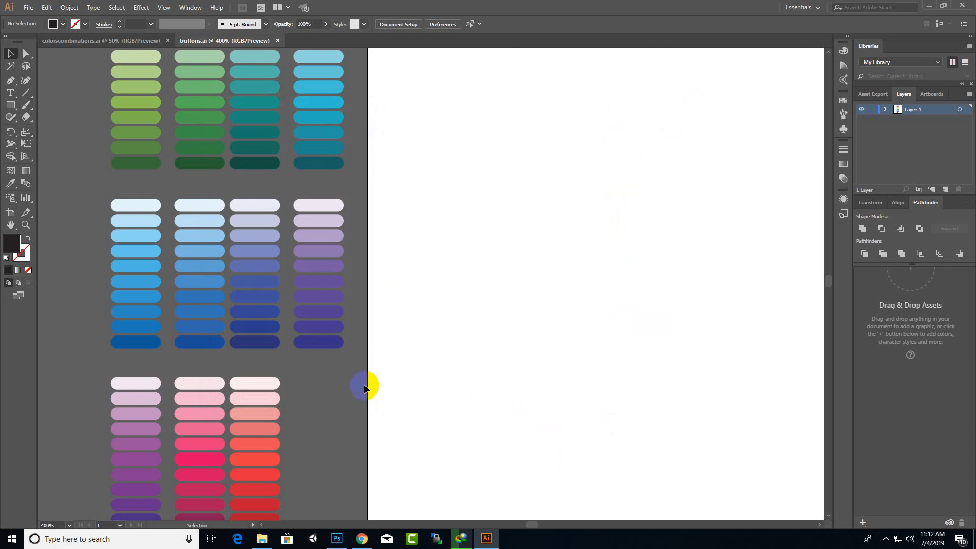
- Start placing a file and open the assets folder inside illustratorcourse on the Desktop
{"action": "left_click", "coordinate": [29, 8]}
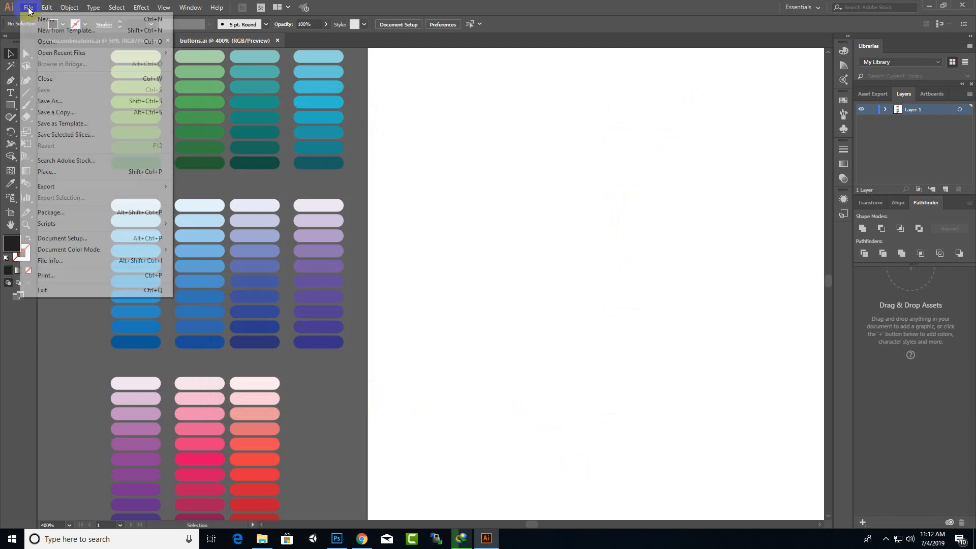
{"action": "left_click", "coordinate": [47, 171]}
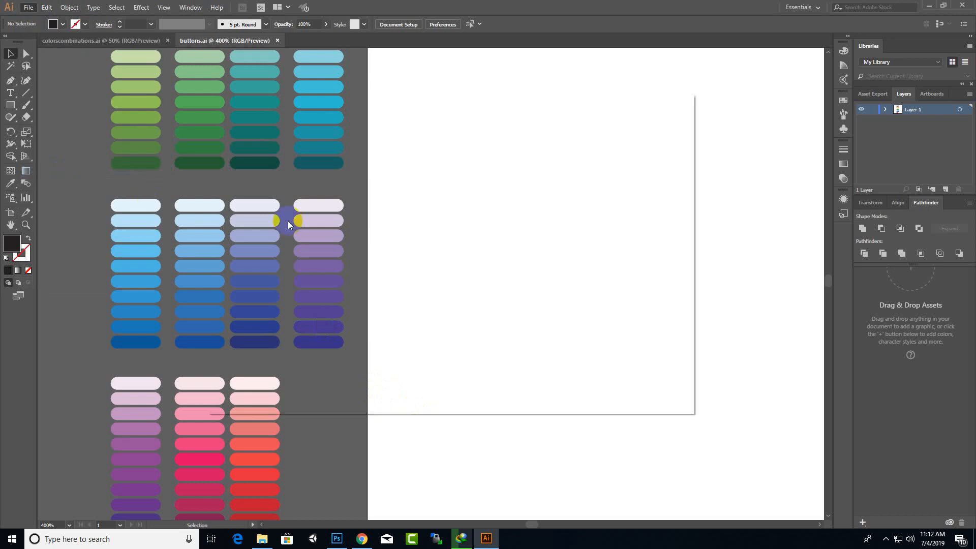
{"action": "left_click", "coordinate": [356, 117]}
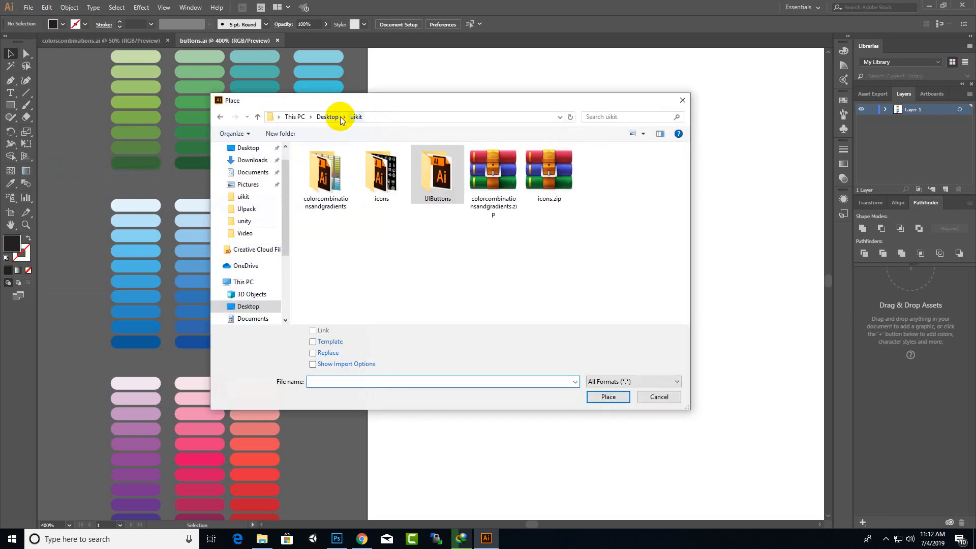
{"action": "left_click", "coordinate": [328, 117]}
{"action": "scroll", "coordinate": [591, 305], "scroll_direction": "down", "scroll_amount": 3}
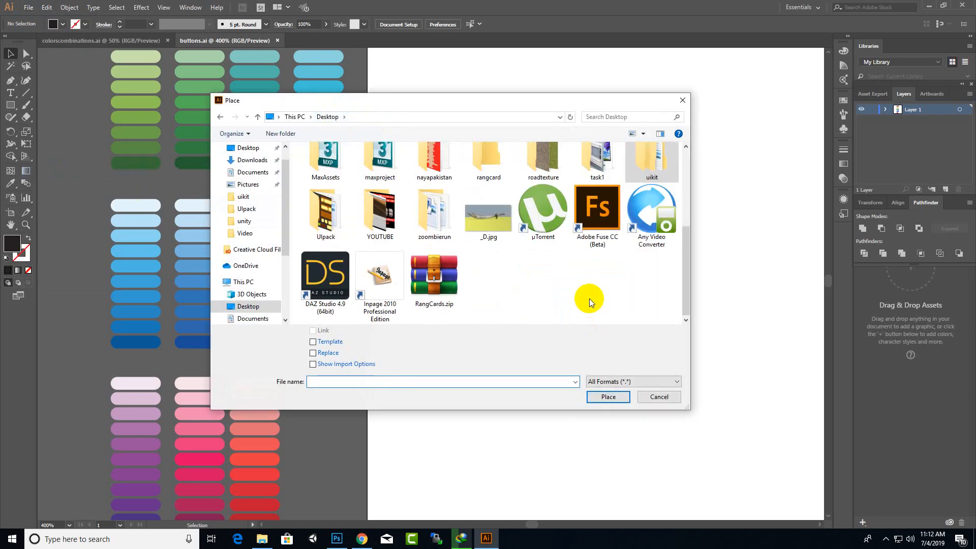
{"action": "double_click", "coordinate": [325, 213]}
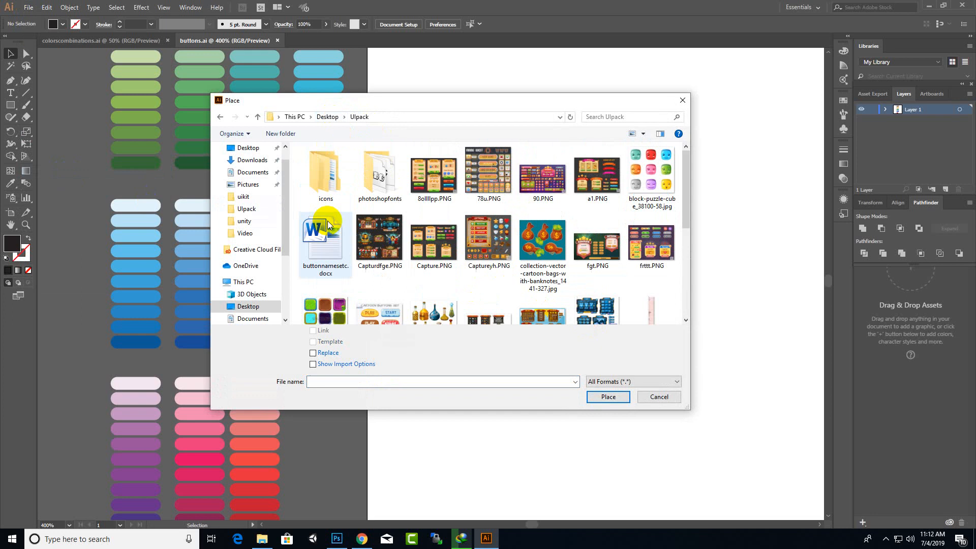
{"action": "left_click", "coordinate": [327, 117]}
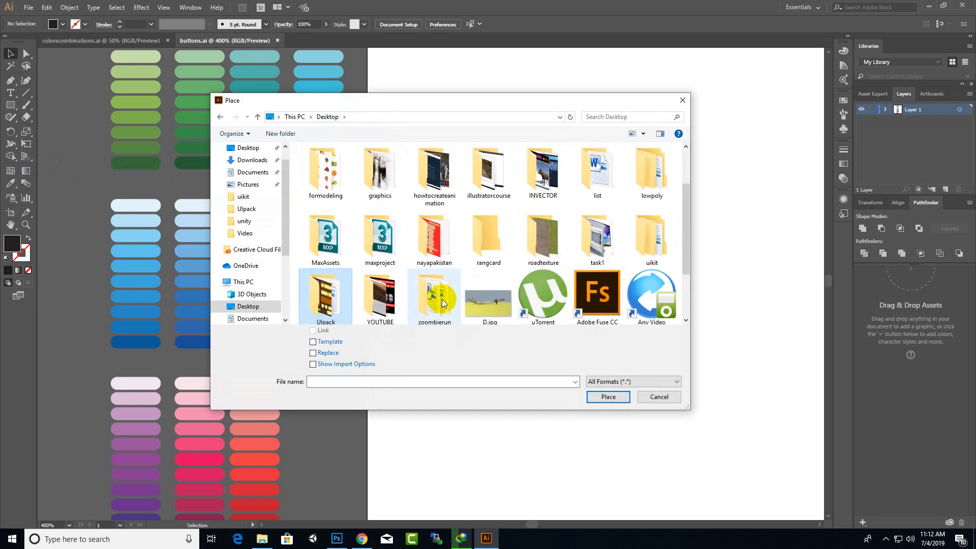
{"action": "double_click", "coordinate": [487, 170]}
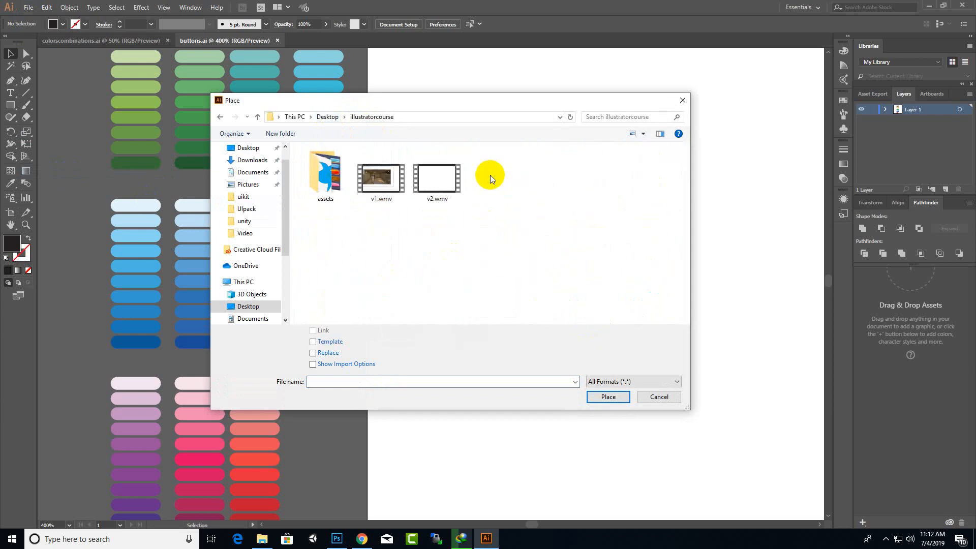
{"action": "double_click", "coordinate": [323, 169]}
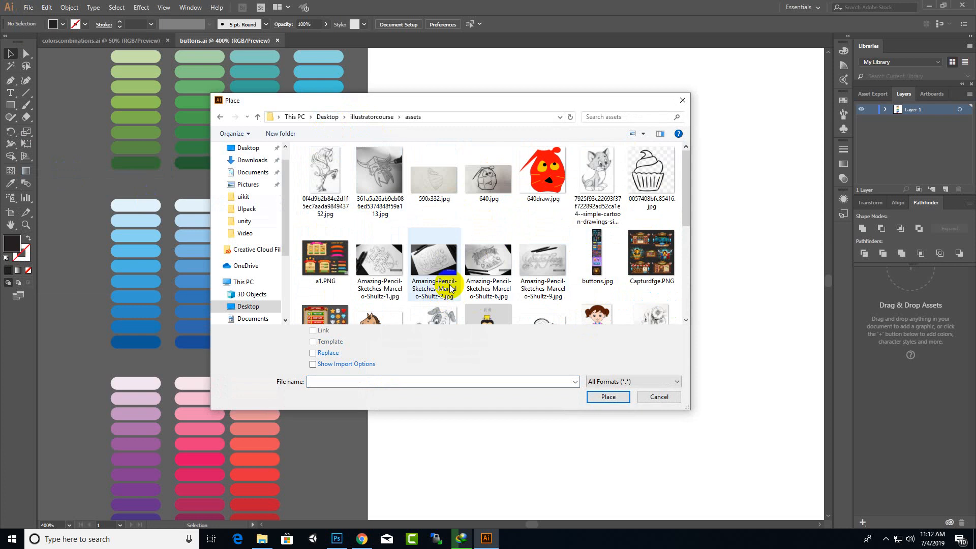
- Place buttons.jpg from the assets folder as a linked image at its original size on the artboard
{"action": "scroll", "coordinate": [451, 282], "scroll_direction": "down", "scroll_amount": 2}
{"action": "scroll", "coordinate": [526, 301], "scroll_direction": "down", "scroll_amount": 1}
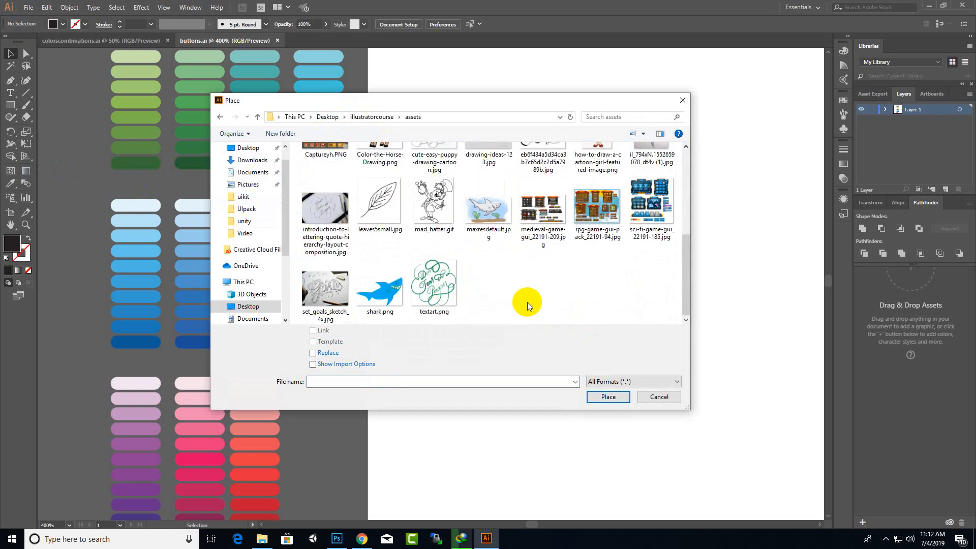
{"action": "scroll", "coordinate": [544, 277], "scroll_direction": "up", "scroll_amount": 1}
{"action": "scroll", "coordinate": [551, 280], "scroll_direction": "up", "scroll_amount": 1}
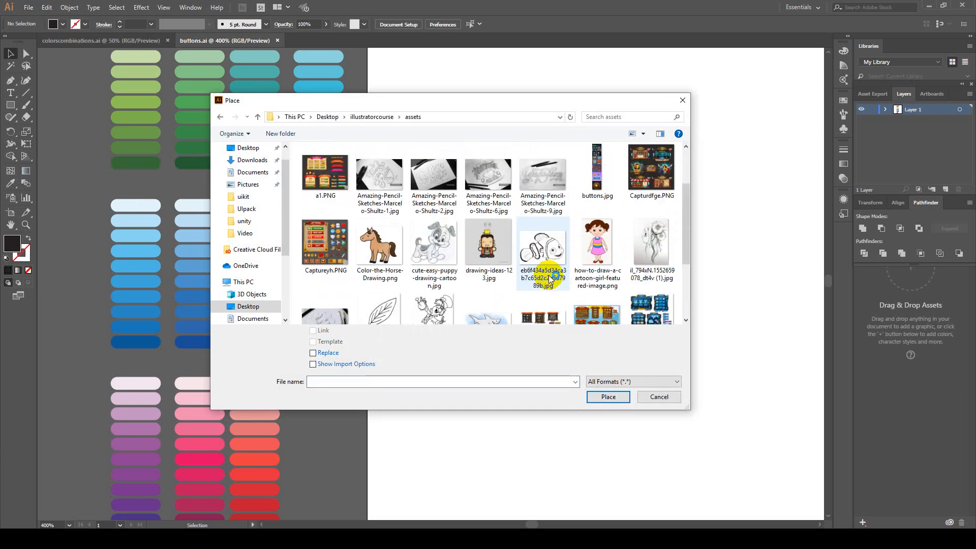
{"action": "double_click", "coordinate": [598, 171]}
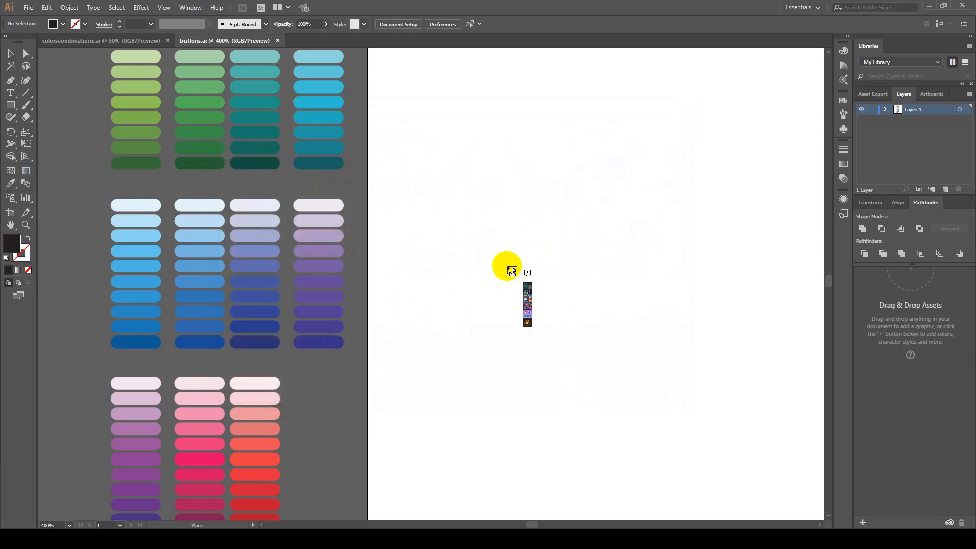
{"action": "left_click", "coordinate": [577, 203]}
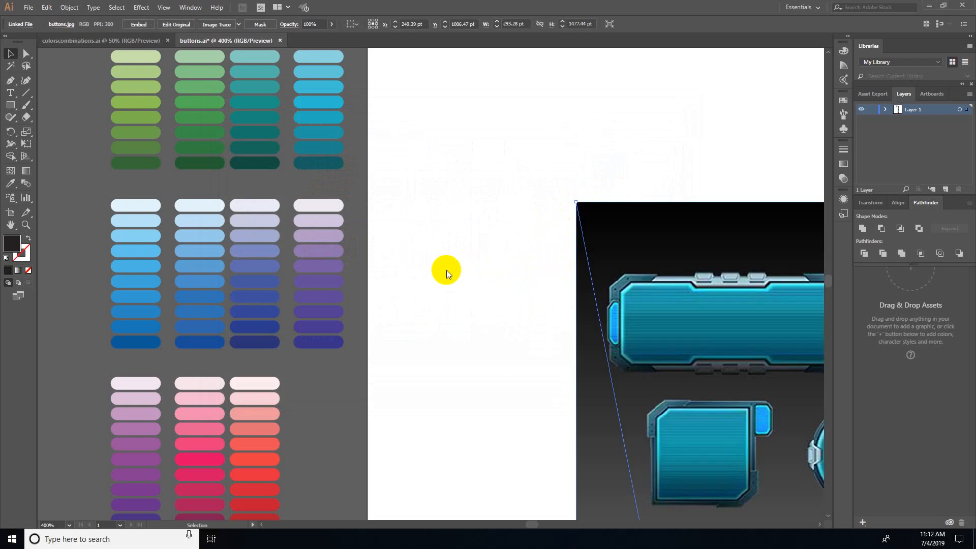
- Move the placed buttons image off the artboard, just outside its right edge
{"action": "scroll", "coordinate": [446, 270], "scroll_direction": "down", "scroll_amount": 2, "text": "alt"}
{"action": "scroll", "coordinate": [479, 291], "scroll_direction": "down", "scroll_amount": 3, "text": "alt"}
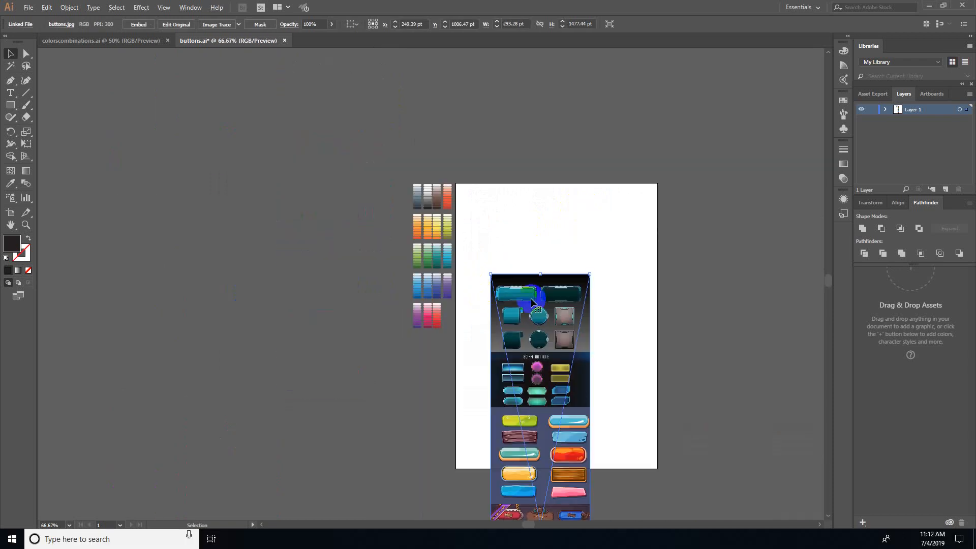
{"action": "left_click_drag", "start_coordinate": [529, 305], "coordinate": [712, 216]}
{"action": "scroll", "coordinate": [643, 222], "scroll_direction": "down", "scroll_amount": 2}
{"action": "scroll", "coordinate": [642, 220], "scroll_direction": "down", "scroll_amount": 3}
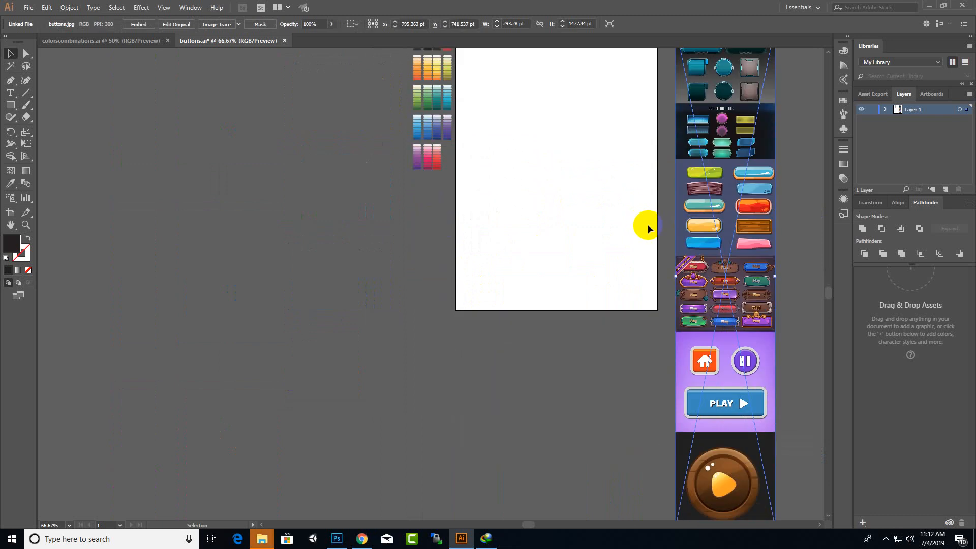
{"action": "left_click_drag", "start_coordinate": [739, 402], "coordinate": [729, 247]}
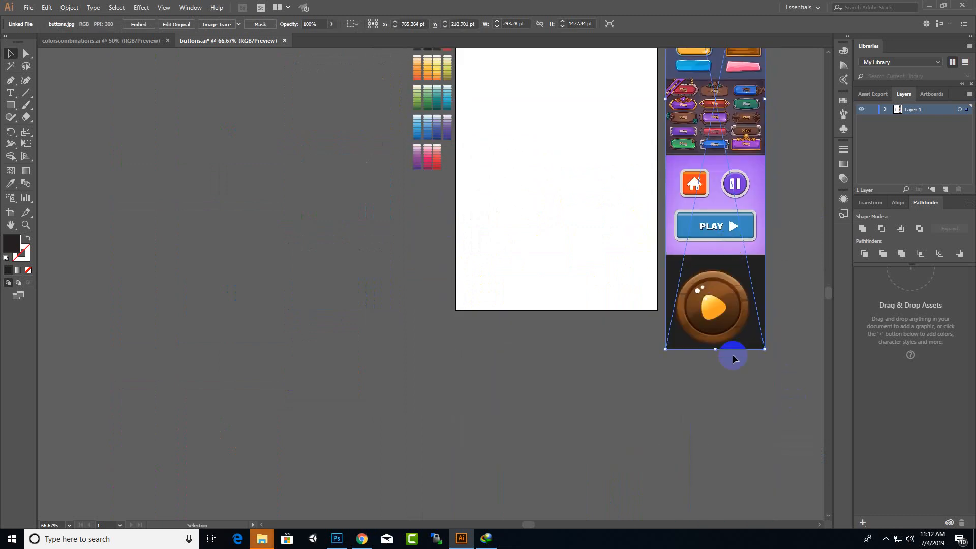
- Scale the buttons image down proportionally to roughly the artboard's height beside its right edge, and deselect it
{"action": "scroll", "coordinate": [732, 346], "scroll_direction": "up", "scroll_amount": 5}
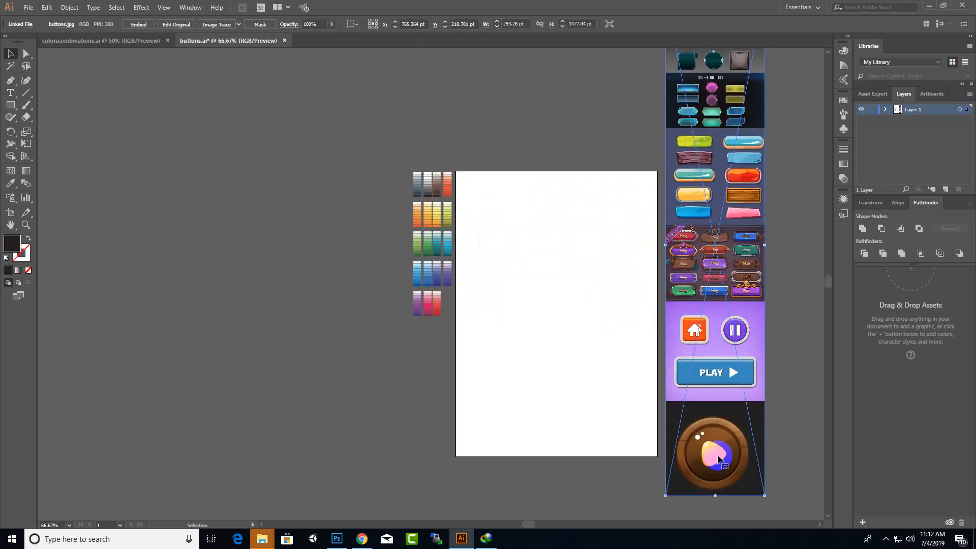
{"action": "scroll", "coordinate": [770, 183], "scroll_direction": "up", "scroll_amount": 4}
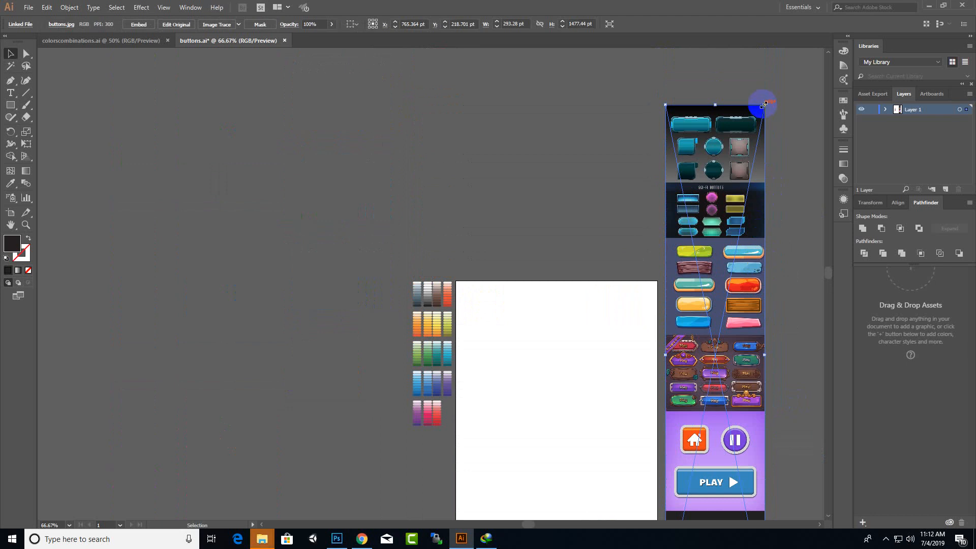
{"action": "left_click_drag", "start_coordinate": [765, 105], "coordinate": [727, 194]}
{"action": "scroll", "coordinate": [767, 298], "scroll_direction": "down", "scroll_amount": 4}
{"action": "scroll", "coordinate": [766, 298], "scroll_direction": "down", "scroll_amount": 4}
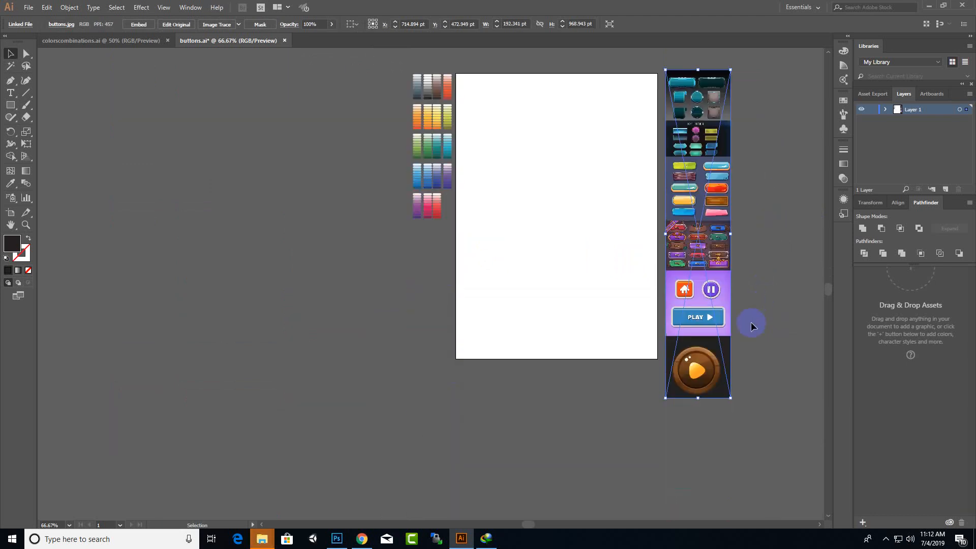
{"action": "left_click_drag", "start_coordinate": [731, 397], "coordinate": [721, 392]}
{"action": "left_click", "coordinate": [779, 281]}
- Save the document with the button reference image beside the artboard
{"action": "scroll", "coordinate": [748, 288], "scroll_direction": "up", "scroll_amount": 2}
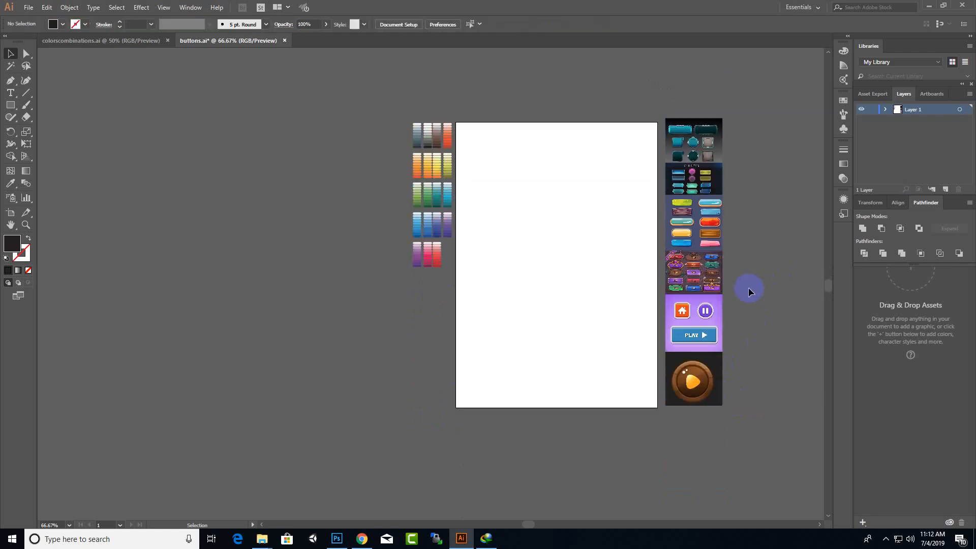
{"action": "scroll", "coordinate": [727, 295], "scroll_direction": "up", "scroll_amount": 2}
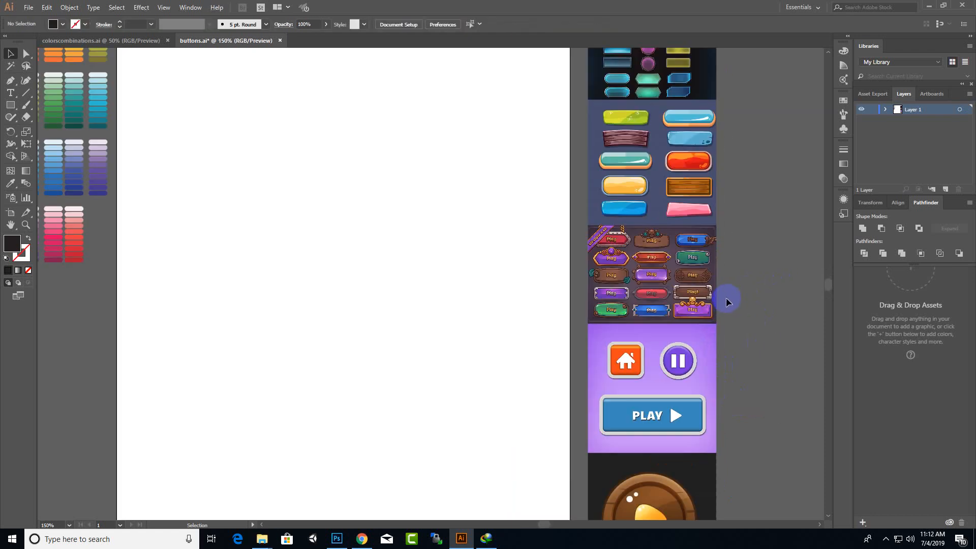
{"action": "key", "text": "a"}
{"action": "key", "text": "ctrl+s"}
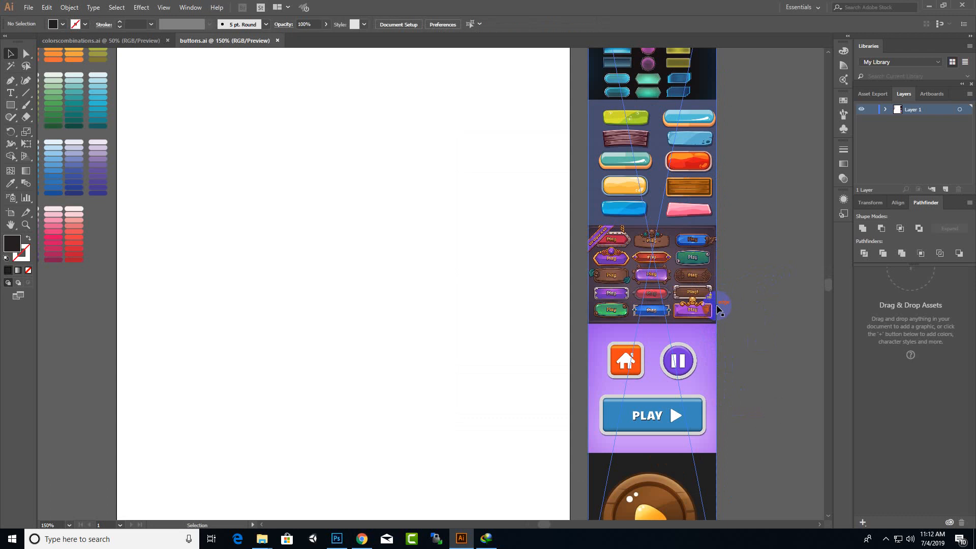
{"action": "scroll", "coordinate": [714, 305], "scroll_direction": "down", "scroll_amount": 2}
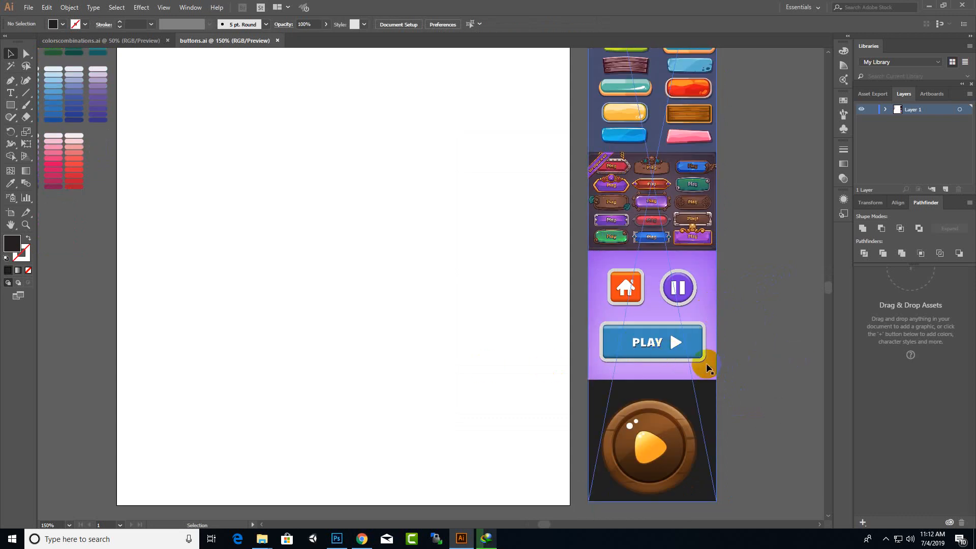
- Trace the reference PLAY button's blue face with a rounded rectangle about 130 by 44 pt, corner radius 5.5 pt, and move it onto the artboard
{"action": "scroll", "coordinate": [705, 368], "scroll_direction": "up", "scroll_amount": 1}
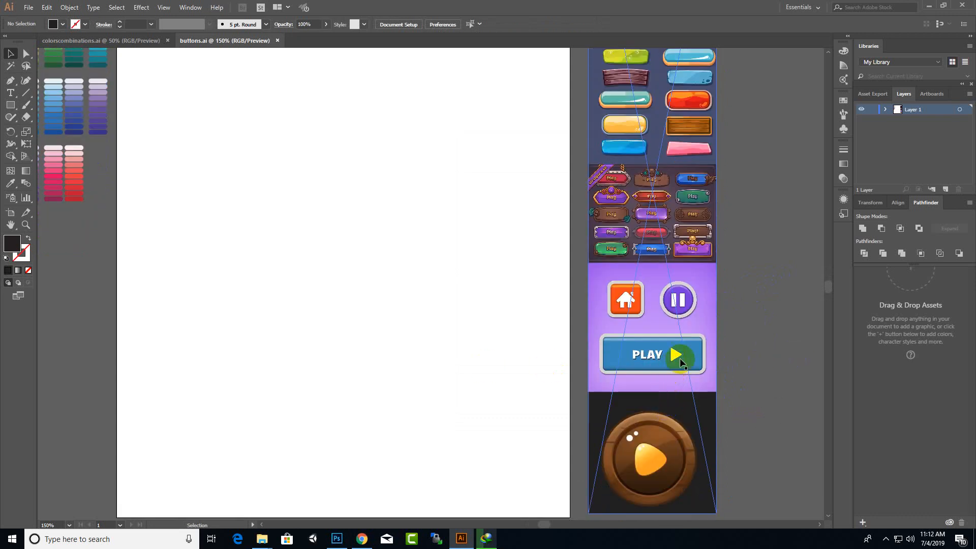
{"action": "scroll", "coordinate": [658, 338], "scroll_direction": "up", "scroll_amount": 2}
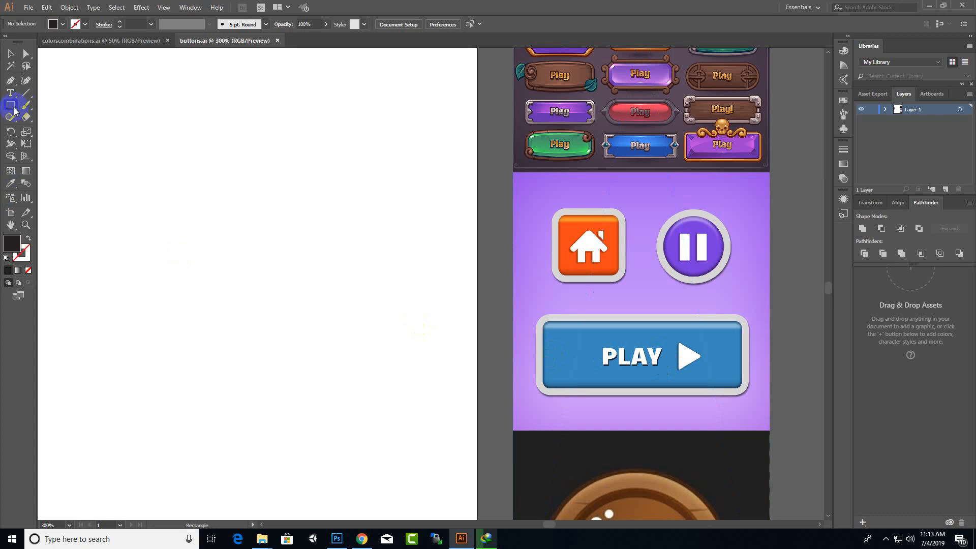
{"action": "left_click_drag", "start_coordinate": [14, 110], "coordinate": [51, 115]}
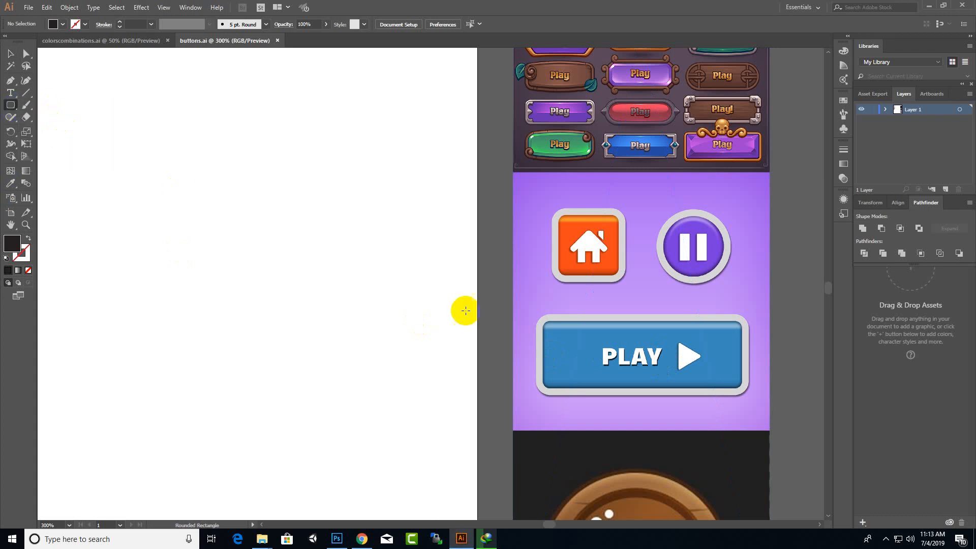
{"action": "left_click_drag", "start_coordinate": [552, 326], "coordinate": [742, 388]}
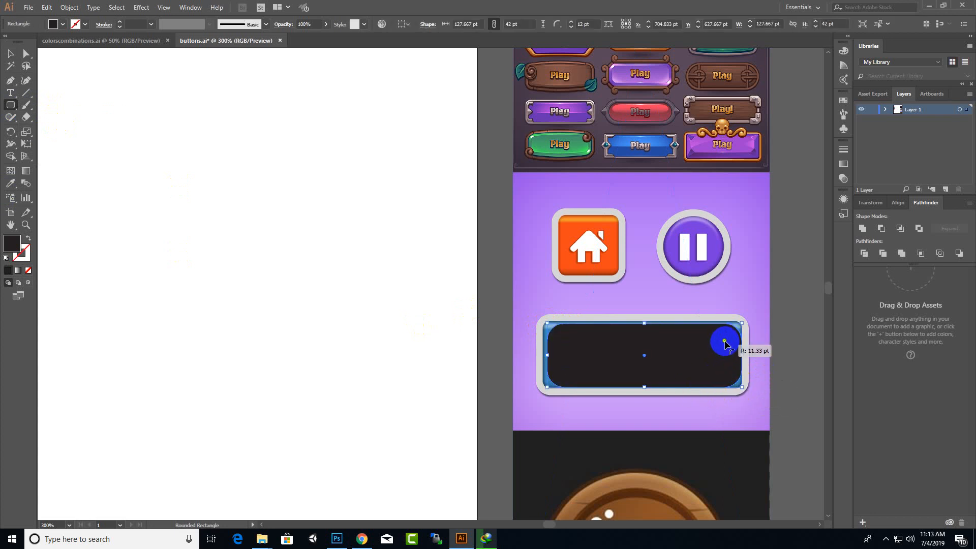
{"action": "left_click_drag", "start_coordinate": [729, 339], "coordinate": [734, 333]}
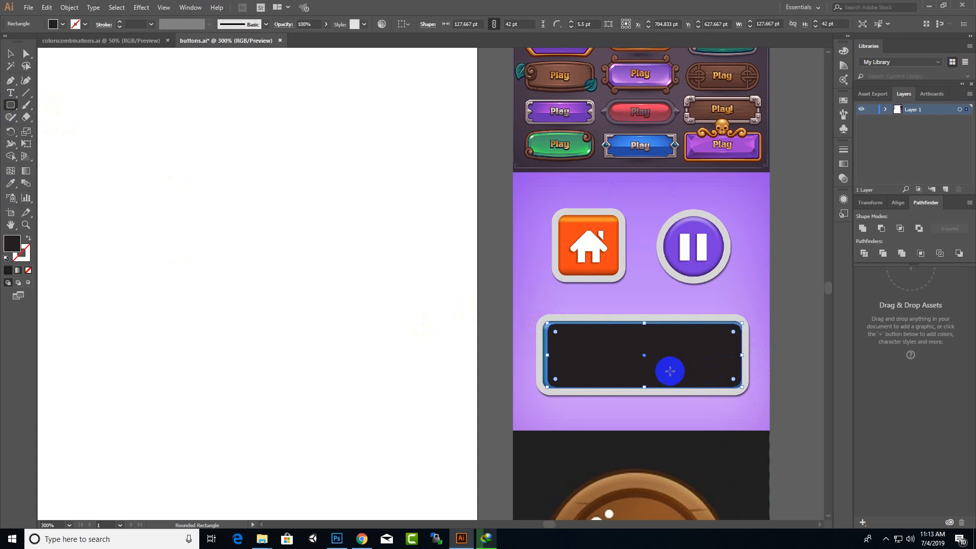
{"action": "left_click_drag", "start_coordinate": [548, 323], "coordinate": [544, 320]}
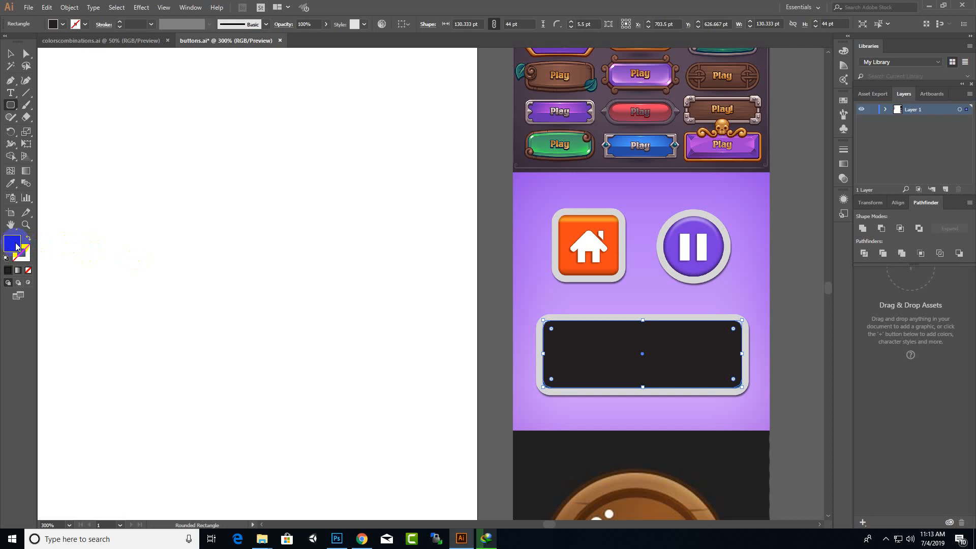
{"action": "left_click", "coordinate": [49, 24]}
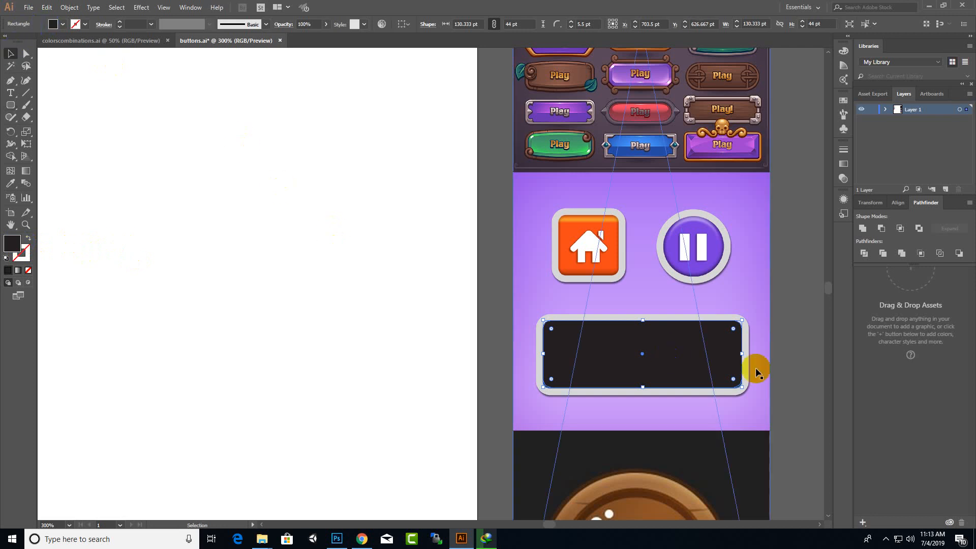
{"action": "left_click_drag", "start_coordinate": [715, 365], "coordinate": [403, 365]}
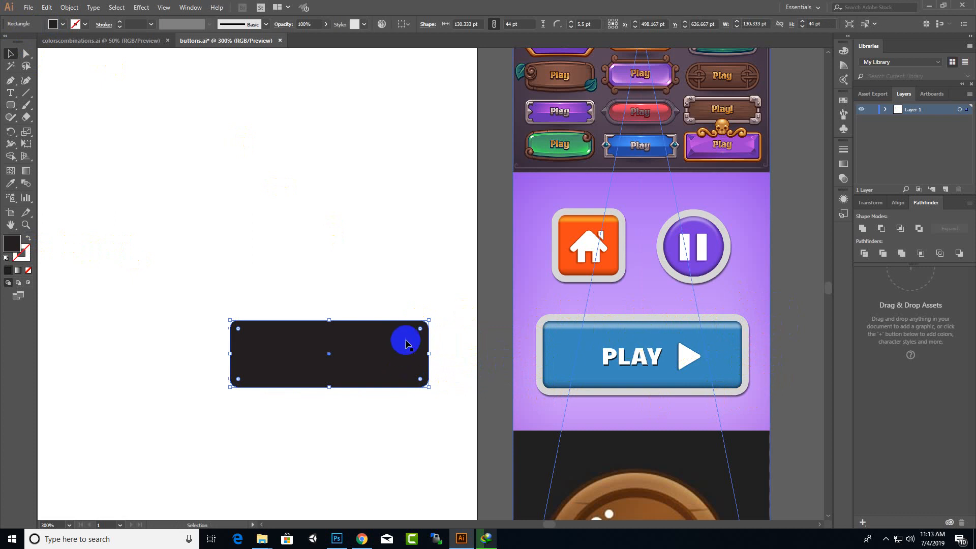
- Try making the button's border from a duplicate rectangle enlarged to about 147 by 50 pt and centred on the original, and undo it
{"action": "left_click_drag", "start_coordinate": [368, 345], "coordinate": [427, 343]}
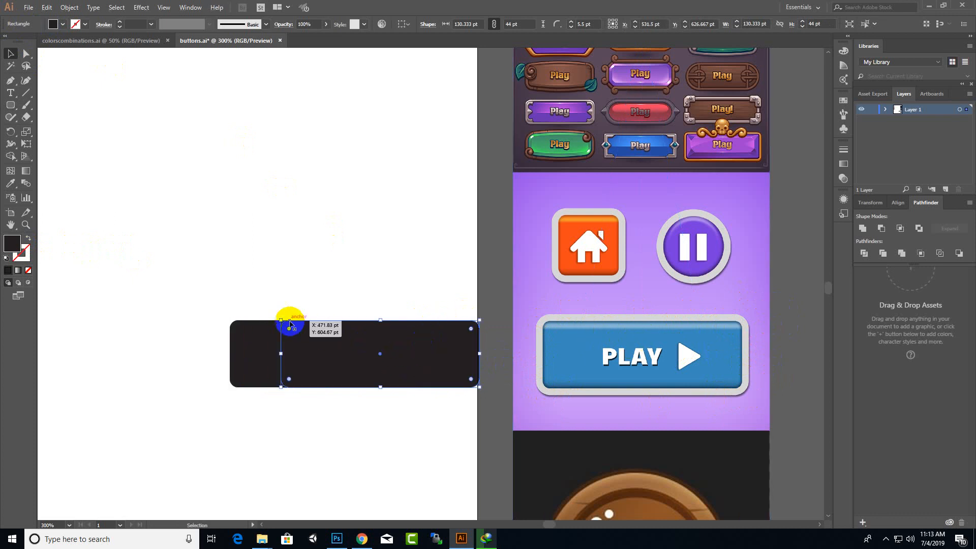
{"action": "left_click_drag", "start_coordinate": [285, 320], "coordinate": [255, 312]}
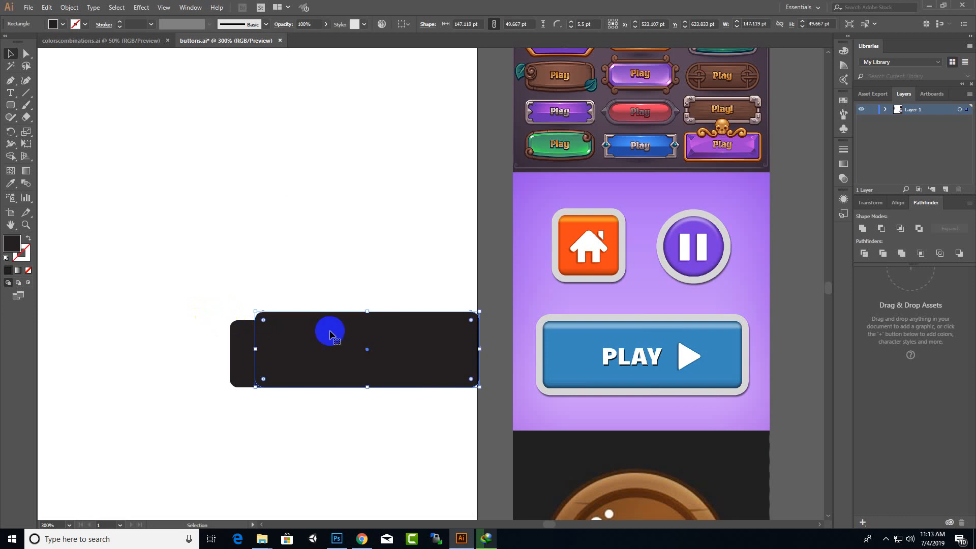
{"action": "left_click_drag", "start_coordinate": [355, 331], "coordinate": [319, 337]}
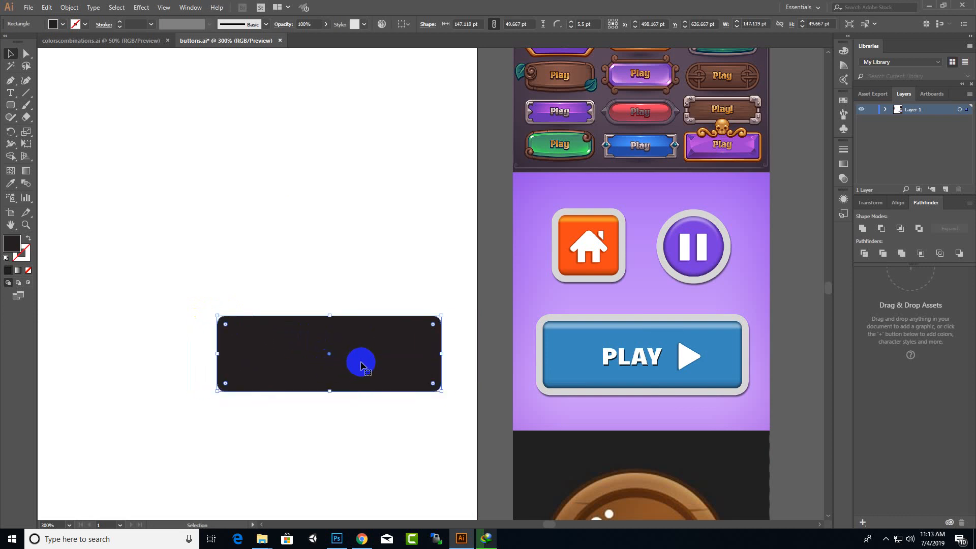
{"action": "key", "text": "ctrl+z"}
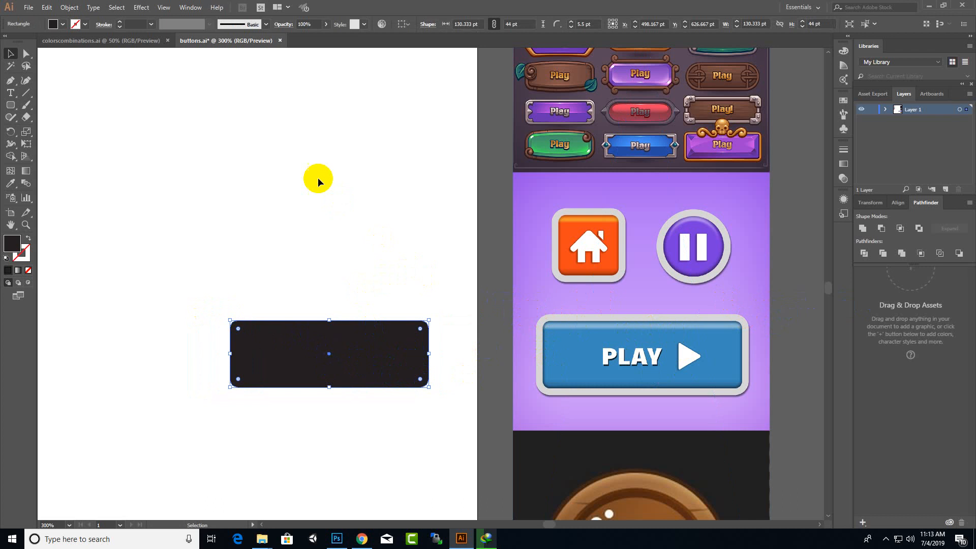
- Offset the dark rounded rectangle's path outward by 3 pt with miter joins and a miter limit of 4
{"action": "left_click", "coordinate": [74, 11]}
{"action": "mouse_move", "coordinate": [157, 226]}
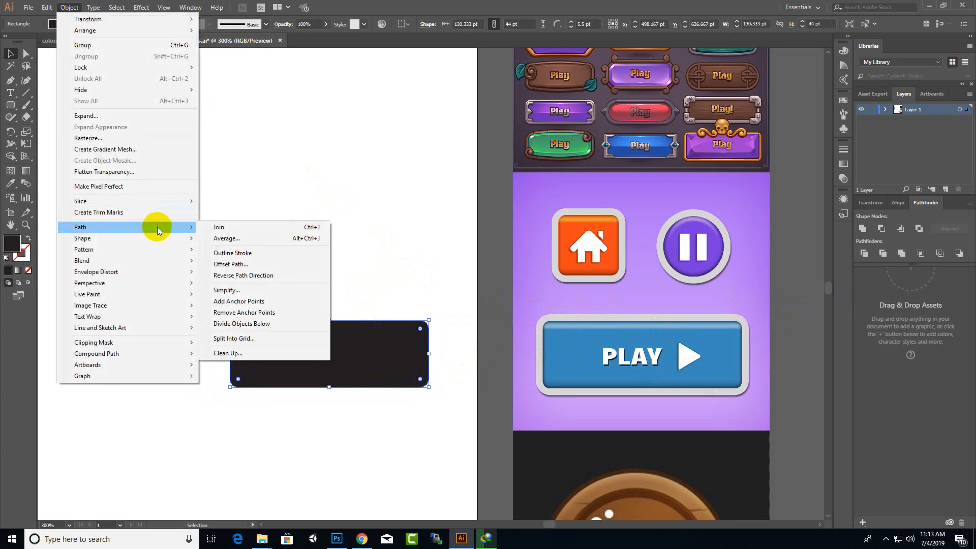
{"action": "left_click", "coordinate": [314, 261]}
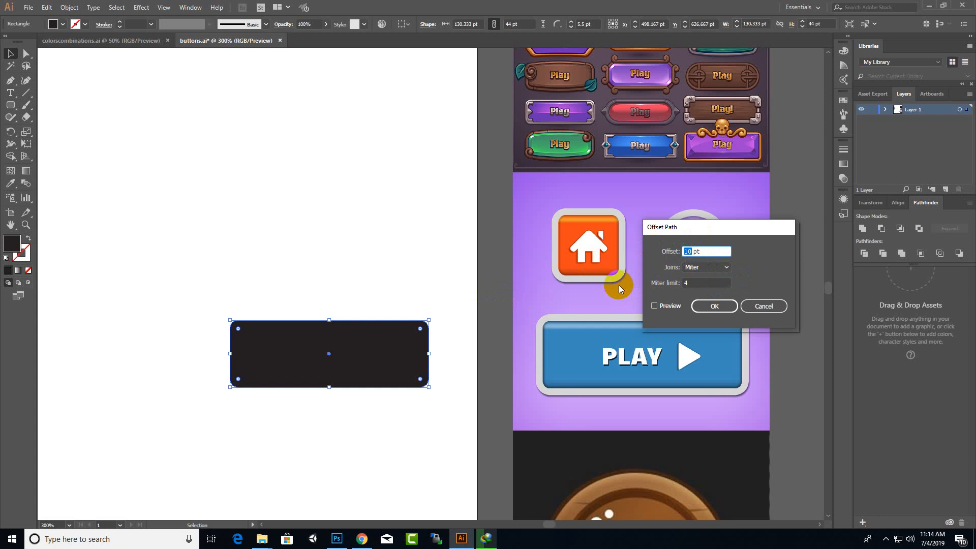
{"action": "type", "text": "3"}
{"action": "left_click", "coordinate": [691, 283]}
{"action": "left_click", "coordinate": [655, 306]}
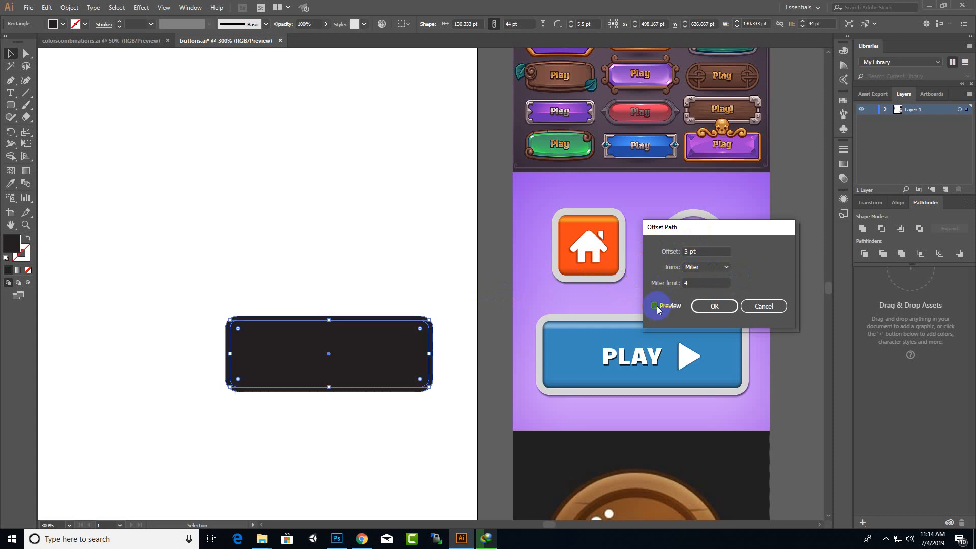
{"action": "left_click", "coordinate": [660, 349]}
{"action": "left_click", "coordinate": [713, 306]}
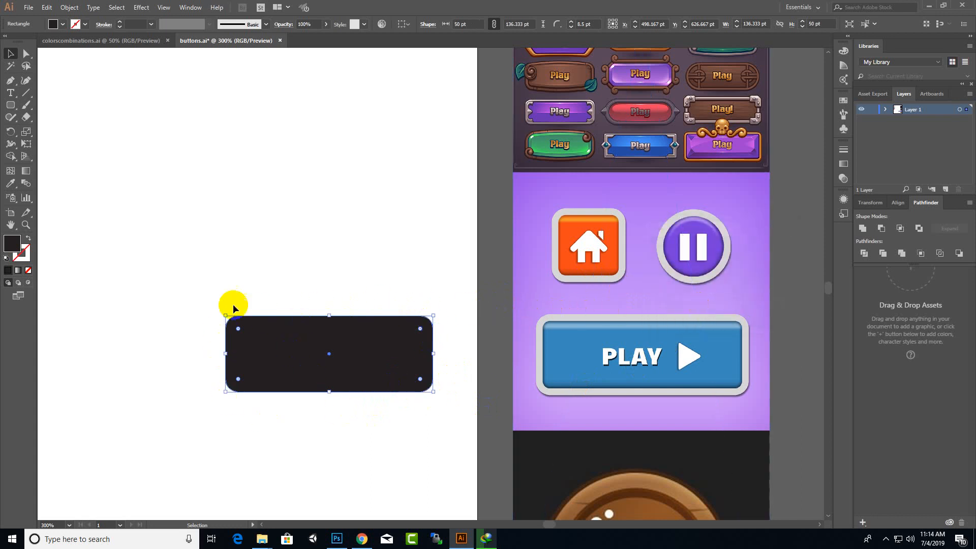
- Try a white fill (FFFFFF) on the outer offset rectangle, replace it with pink-red ED1553, and deselect the shape
{"action": "double_click", "coordinate": [18, 243]}
{"action": "type", "text": "ffffff"}
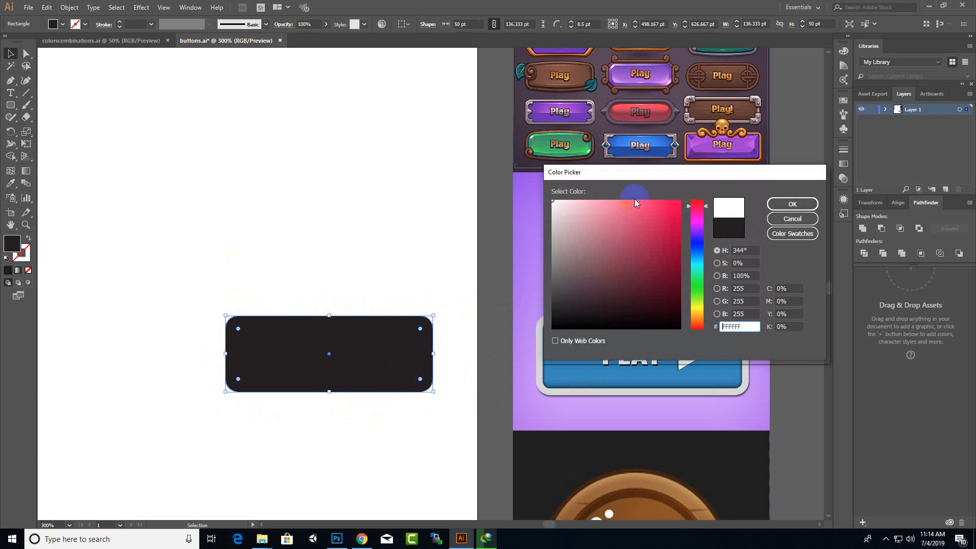
{"action": "left_click", "coordinate": [795, 203]}
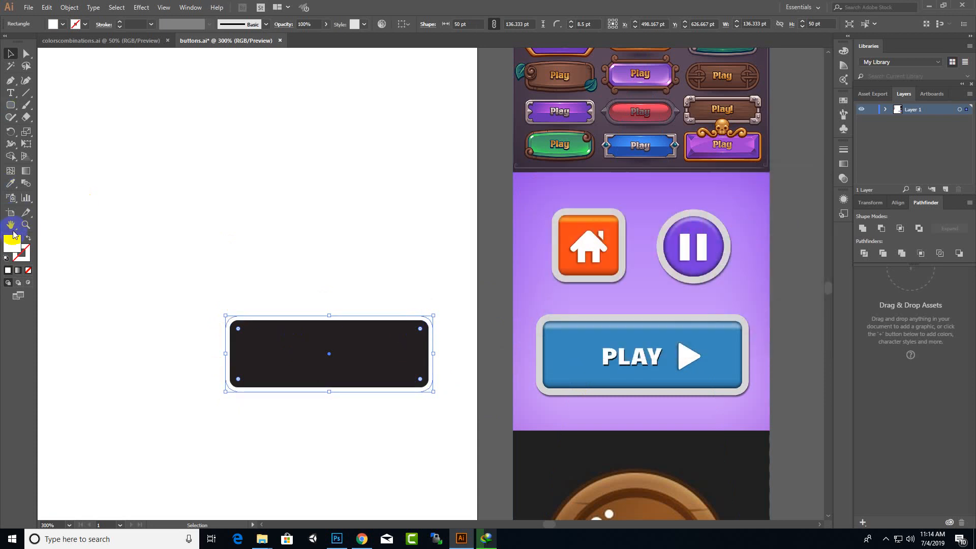
{"action": "double_click", "coordinate": [13, 250]}
{"action": "left_click", "coordinate": [671, 213]}
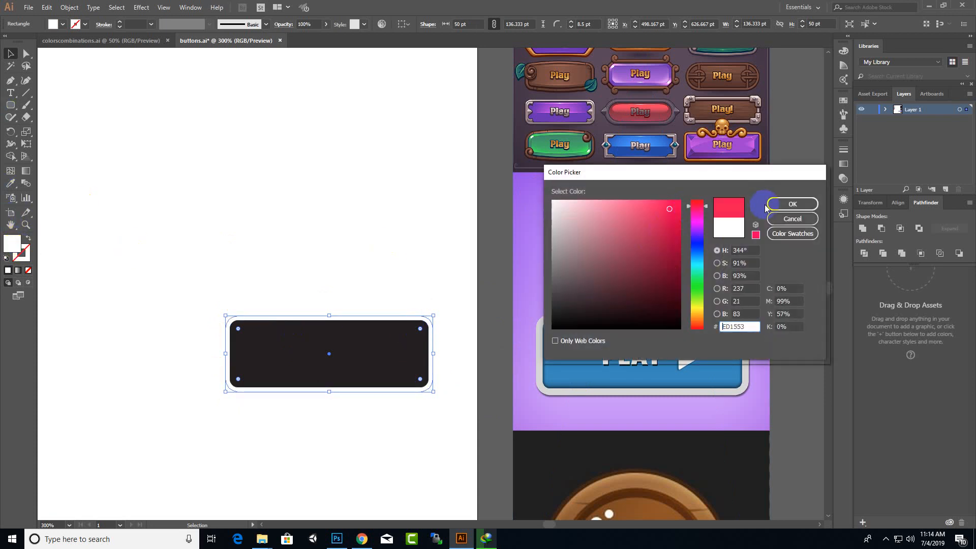
{"action": "left_click", "coordinate": [794, 203]}
{"action": "left_click", "coordinate": [453, 230]}
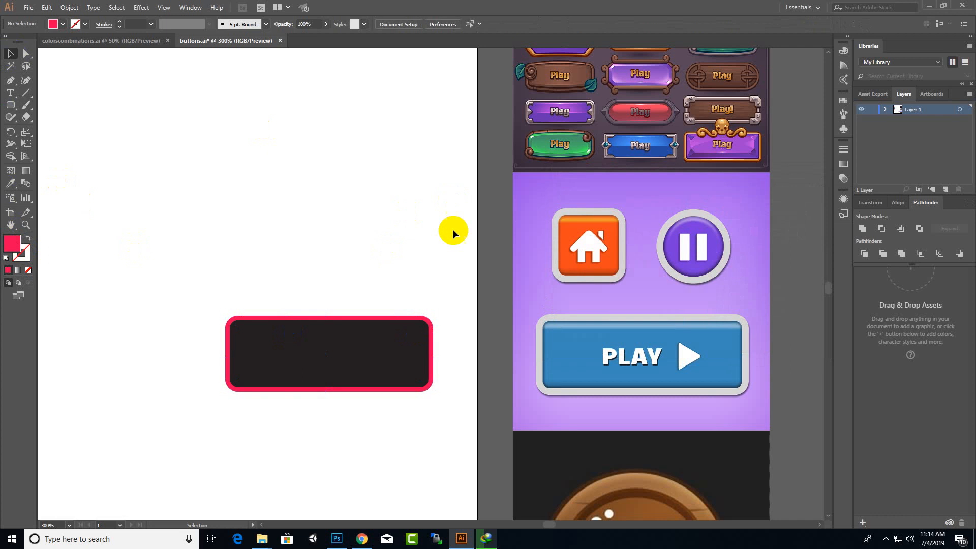
- Move both rectangles back over the reference PLAY button and delete the outer pink-red one
{"action": "left_click_drag", "start_coordinate": [471, 275], "coordinate": [251, 435]}
{"action": "left_click_drag", "start_coordinate": [406, 368], "coordinate": [719, 367]}
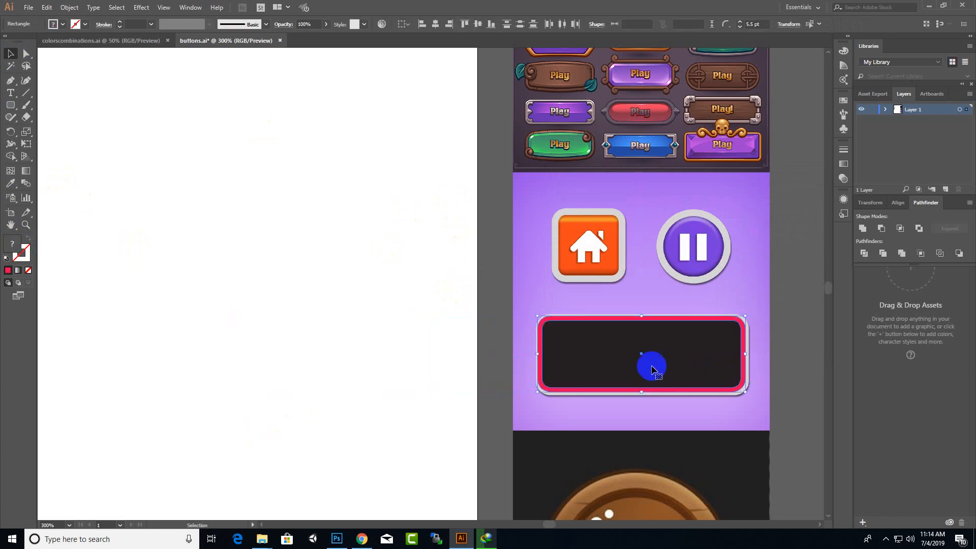
{"action": "left_click", "coordinate": [791, 371]}
{"action": "left_click", "coordinate": [744, 343]}
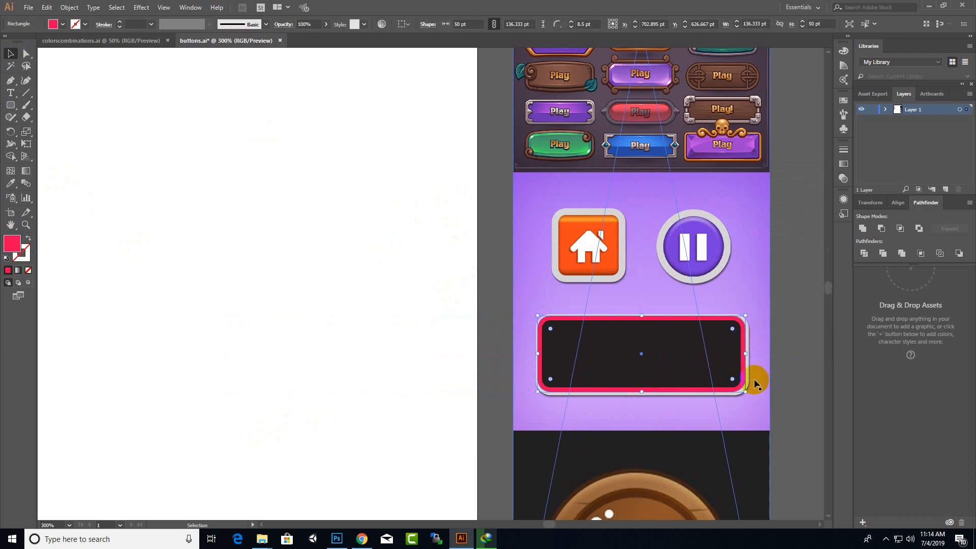
{"action": "key", "text": "Delete"}
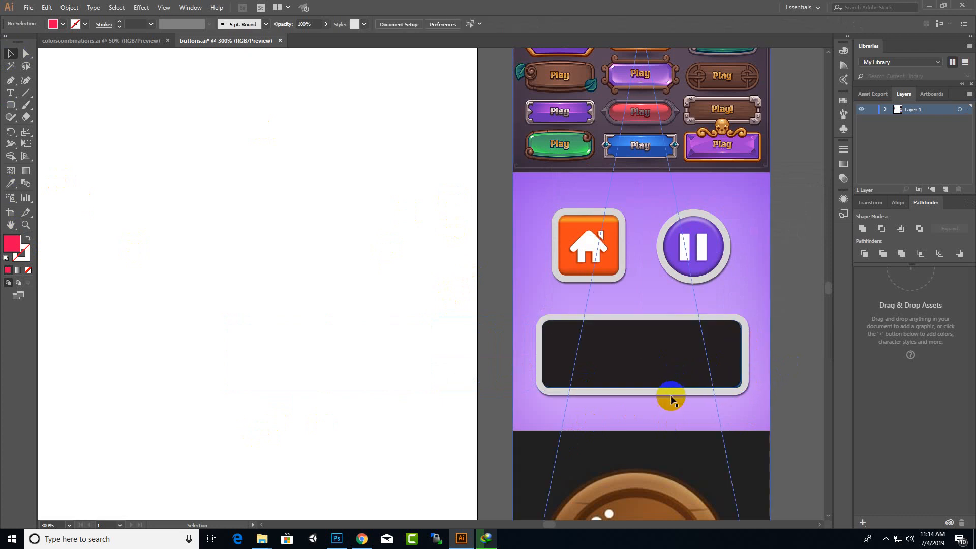
- Nudge the dark rectangle slightly down over the PLAY button's face and offset its path outward by 4 pt
{"action": "scroll", "coordinate": [670, 394], "scroll_direction": "up", "scroll_amount": 2}
{"action": "left_click_drag", "start_coordinate": [590, 358], "coordinate": [592, 365]}
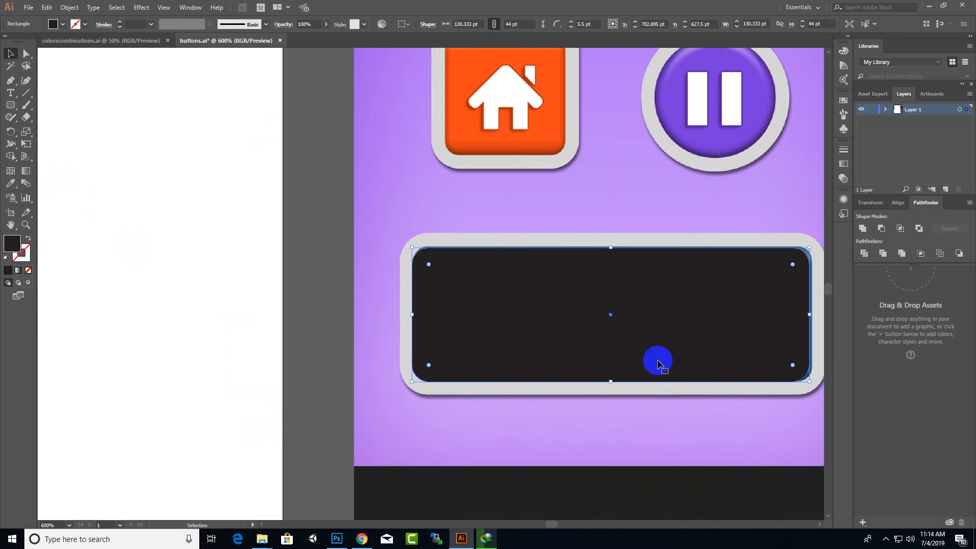
{"action": "left_click", "coordinate": [68, 8]}
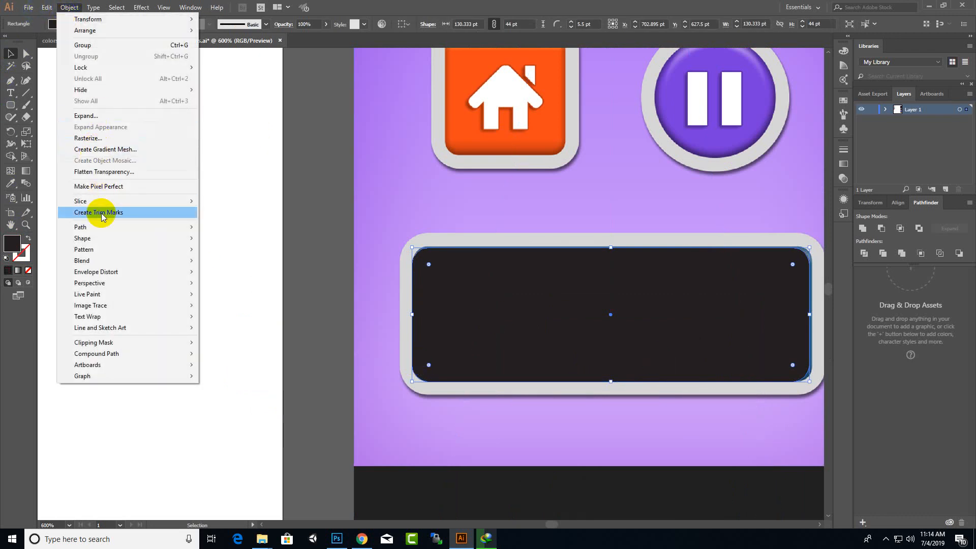
{"action": "mouse_move", "coordinate": [140, 233]}
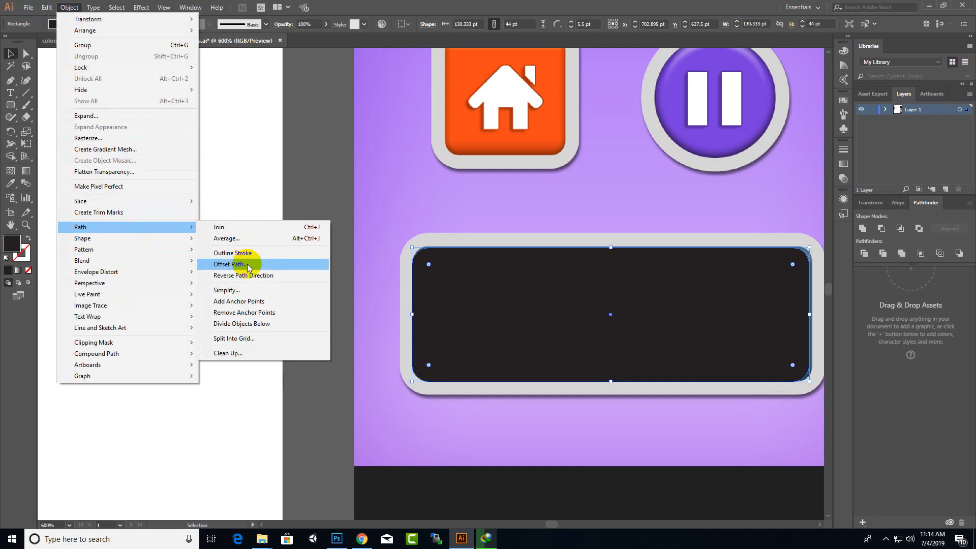
{"action": "left_click", "coordinate": [246, 265]}
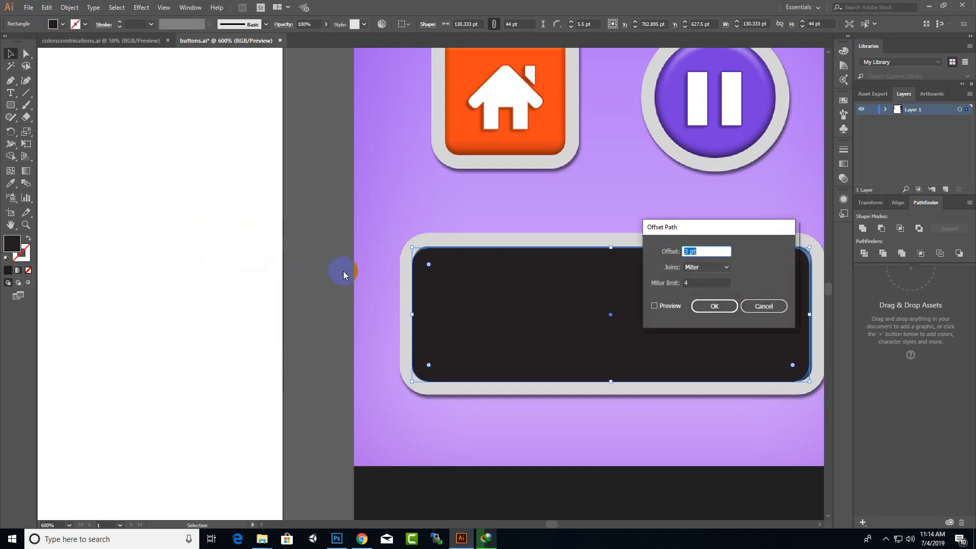
{"action": "double_click", "coordinate": [690, 251]}
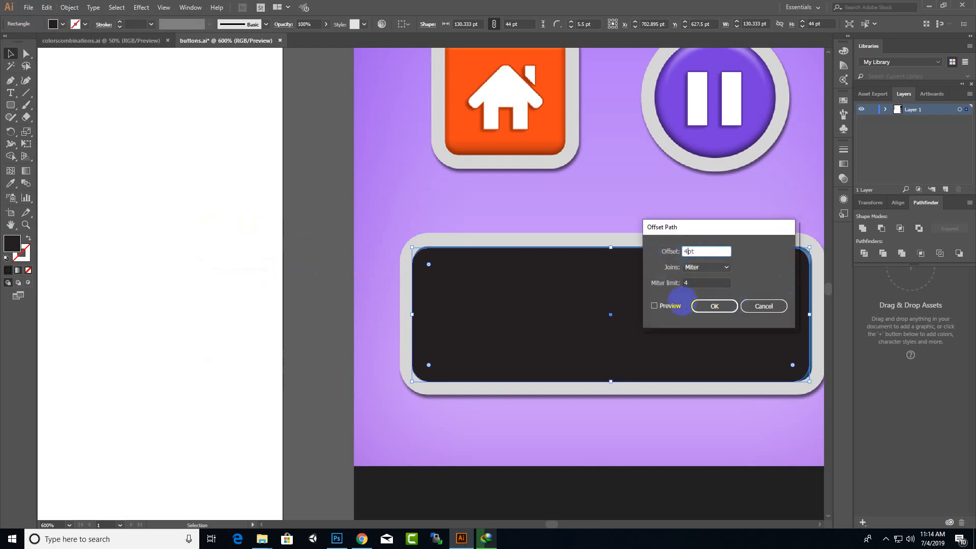
{"action": "left_click", "coordinate": [654, 305]}
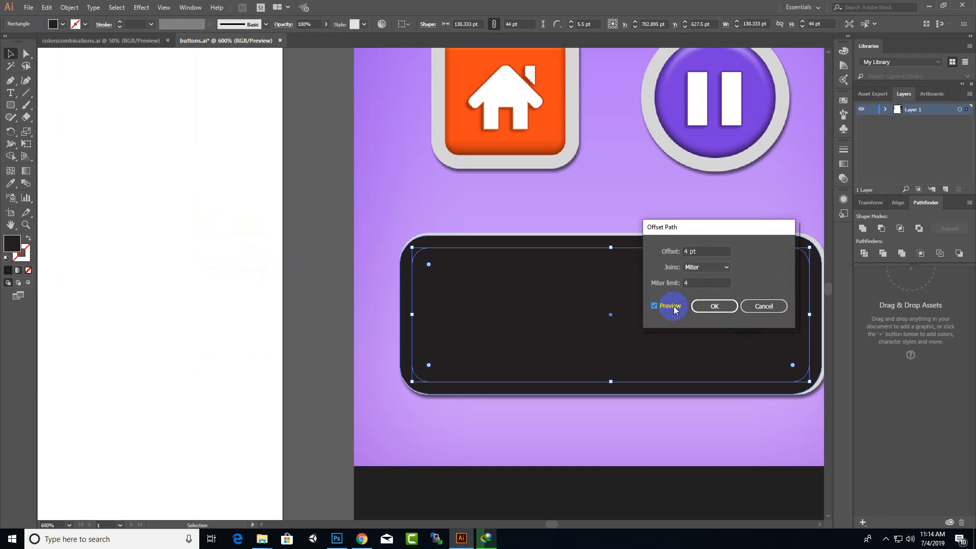
{"action": "left_click", "coordinate": [707, 308]}
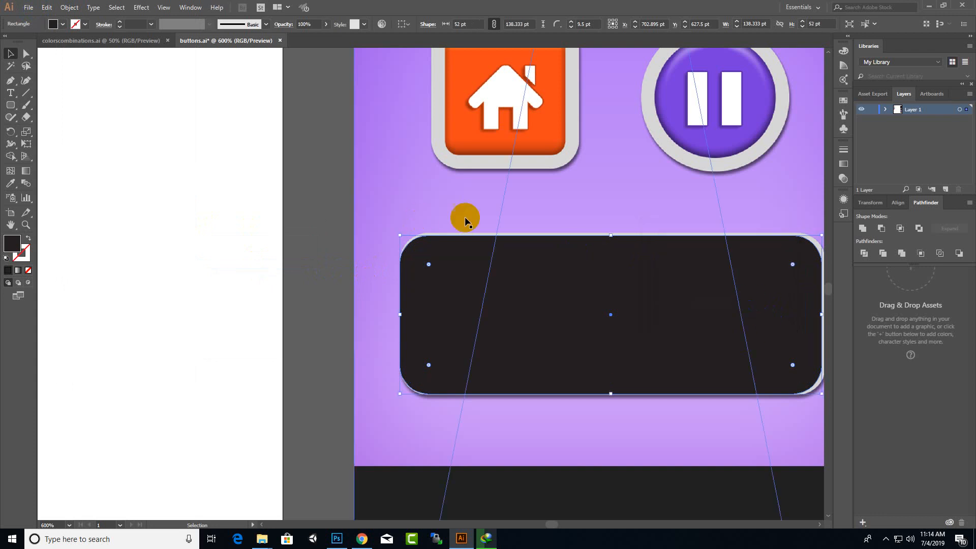
- Fill the larger offset rectangle with bright red FF0049 to set it apart from the dark inner one
{"action": "scroll", "coordinate": [394, 298], "scroll_direction": "down", "scroll_amount": 1}
{"action": "scroll", "coordinate": [600, 311], "scroll_direction": "up", "scroll_amount": 1}
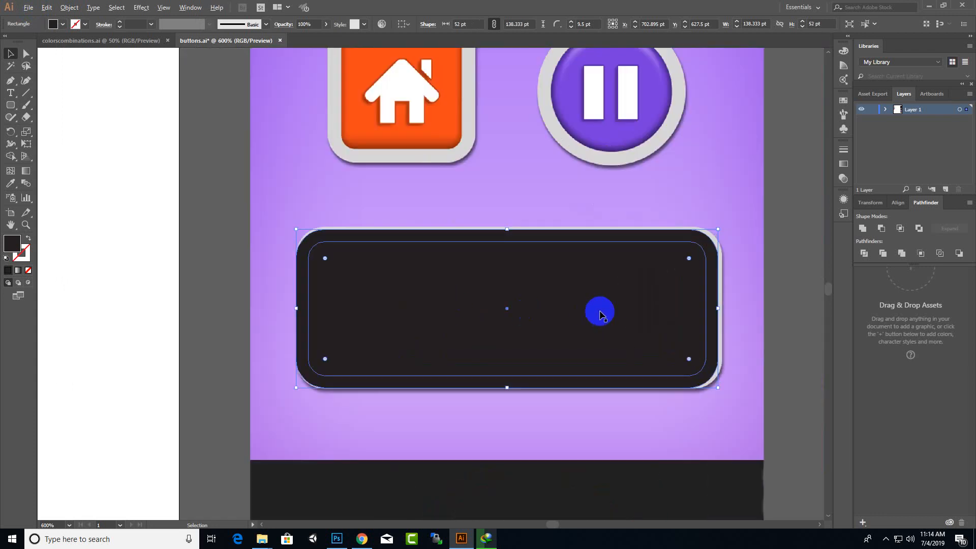
{"action": "left_click", "coordinate": [599, 311]}
{"action": "double_click", "coordinate": [9, 249]}
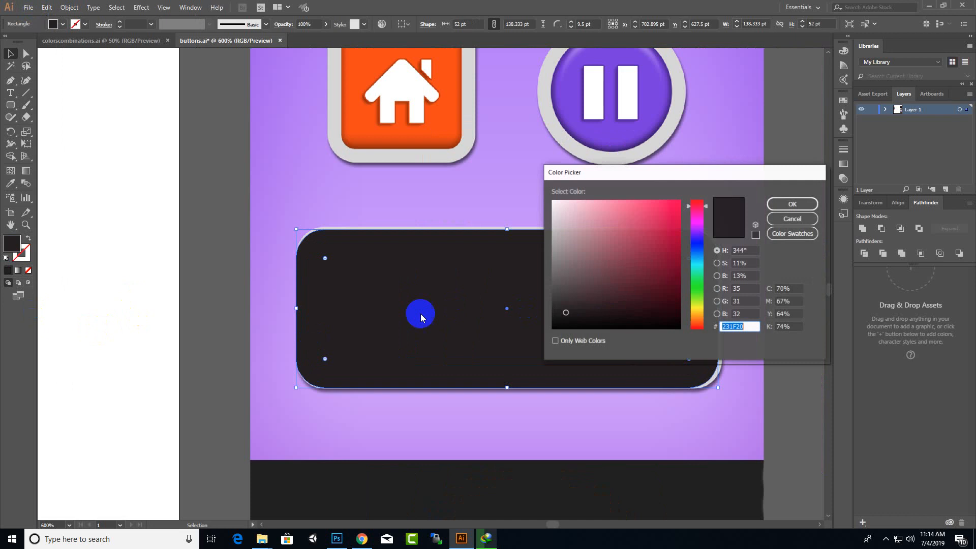
{"action": "left_click_drag", "start_coordinate": [628, 246], "coordinate": [682, 199]}
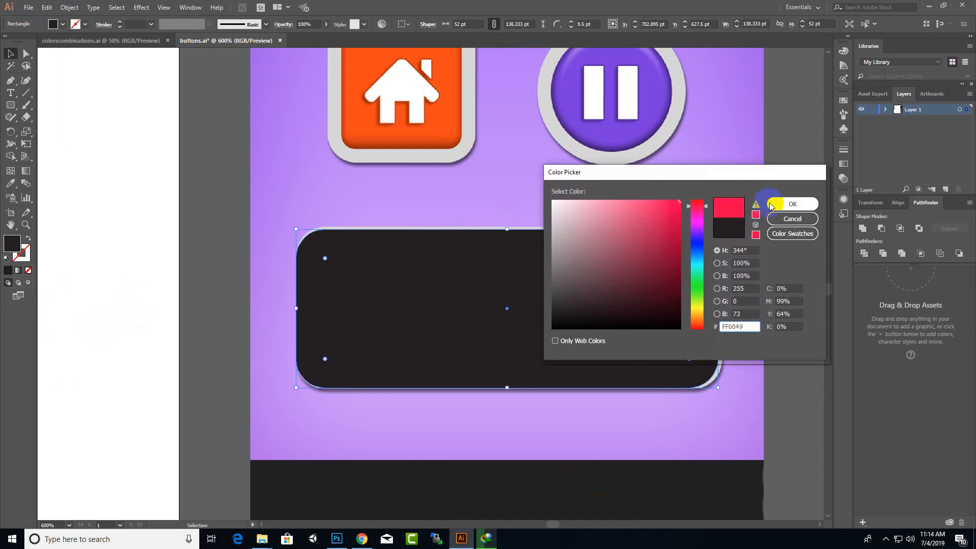
{"action": "left_click", "coordinate": [777, 204]}
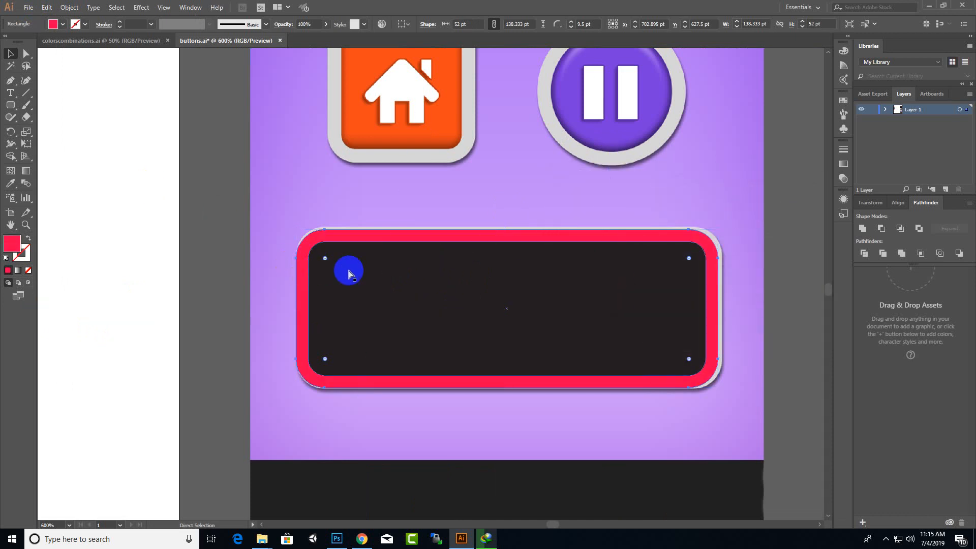
- Move the dark inner rectangle off the red one, toward the artboard's right edge
{"action": "left_click", "coordinate": [409, 279]}
{"action": "left_click_drag", "start_coordinate": [512, 277], "coordinate": [57, 271]}
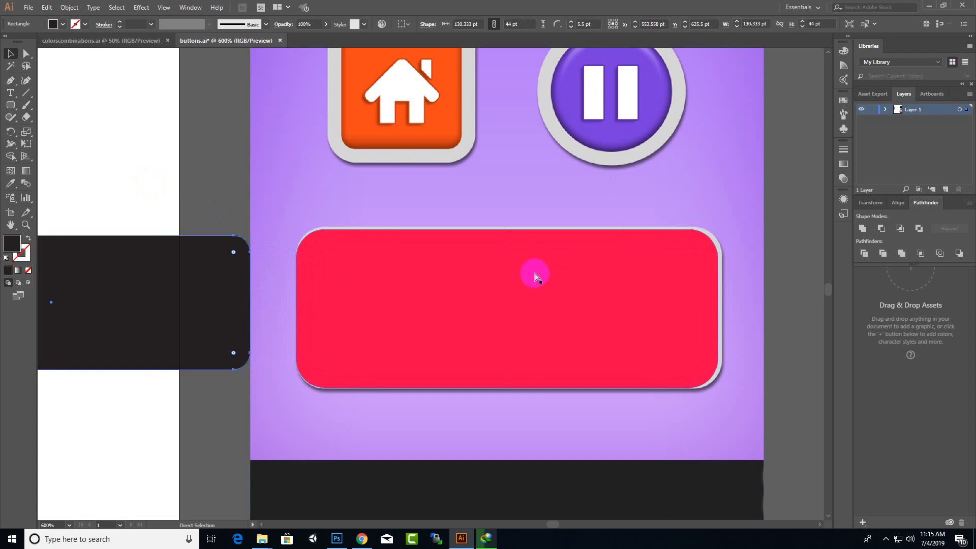
- Undo the dark inner rectangle's move and shift both rectangles together off the reference PLAY button onto the white artboard
{"action": "key", "text": "ctrl+z"}
{"action": "left_click_drag", "start_coordinate": [117, 175], "coordinate": [547, 385]}
{"action": "scroll", "coordinate": [549, 320], "scroll_direction": "down", "scroll_amount": 3}
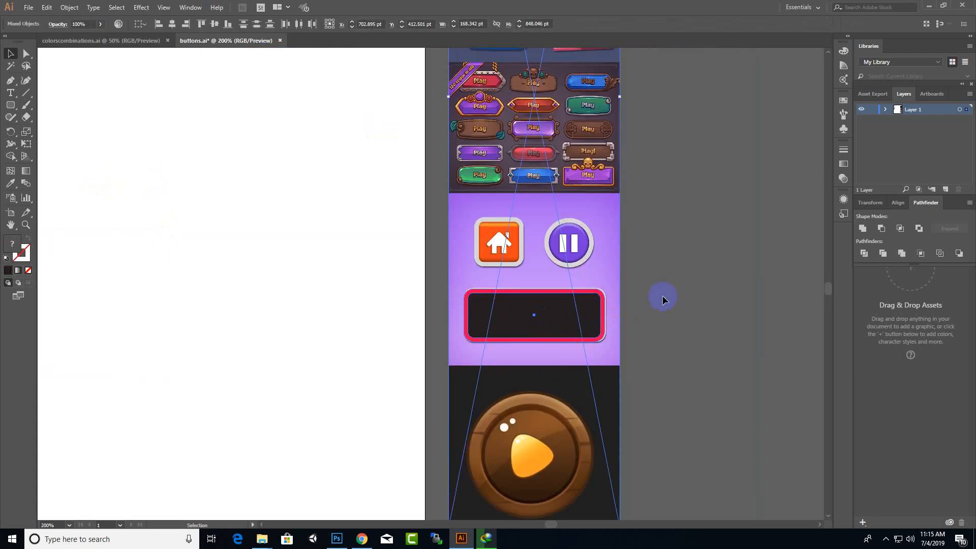
{"action": "left_click", "coordinate": [605, 301]}
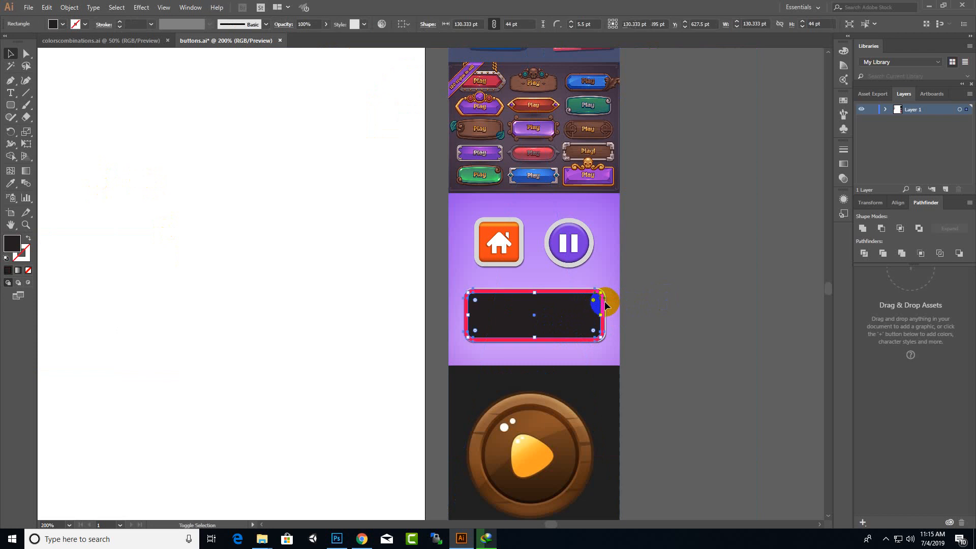
{"action": "left_click_drag", "start_coordinate": [559, 311], "coordinate": [354, 310]}
{"action": "scroll", "coordinate": [481, 346], "scroll_direction": "up", "scroll_amount": 1}
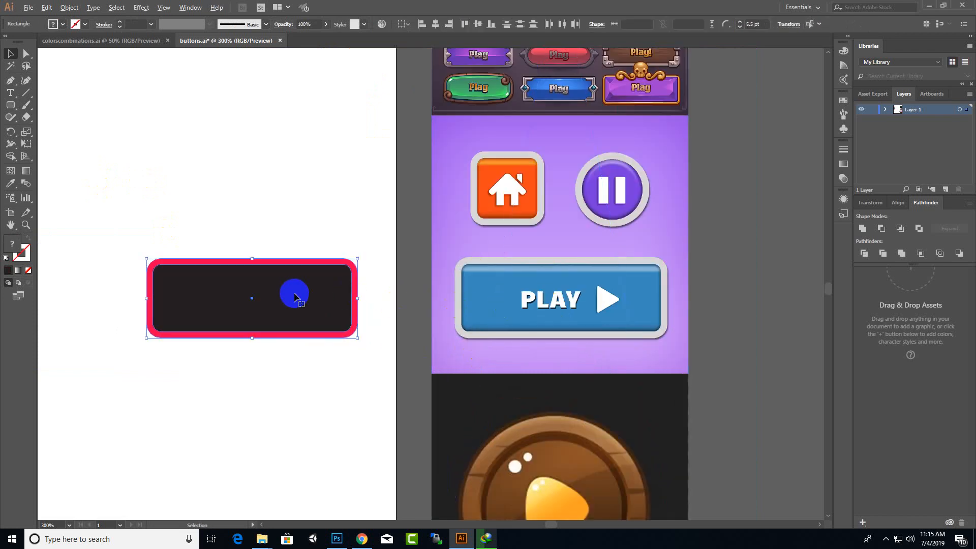
- Draw a closed black triangle with the Pen tool over the reference PLAY button's white arrow, with a vertical back edge
{"action": "scroll", "coordinate": [544, 312], "scroll_direction": "up", "scroll_amount": 1}
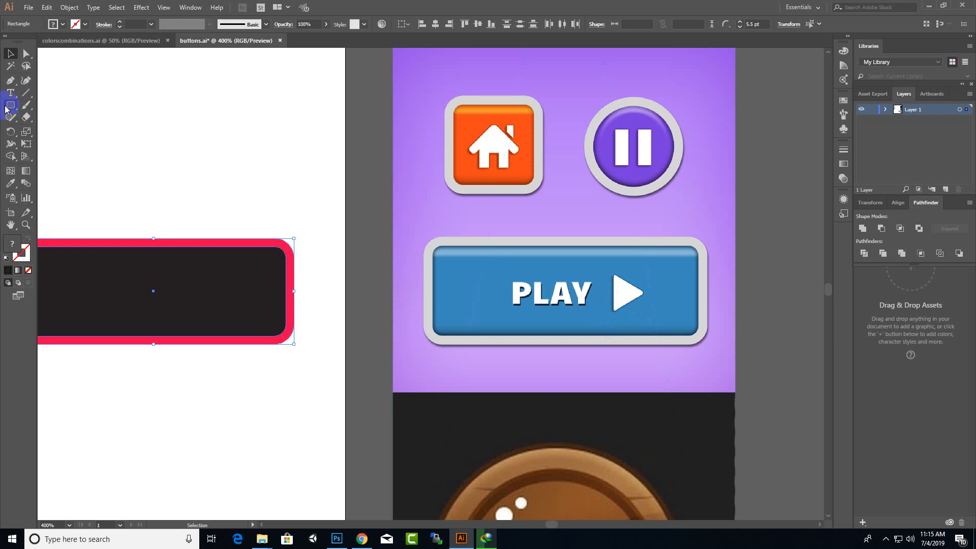
{"action": "left_click", "coordinate": [10, 81]}
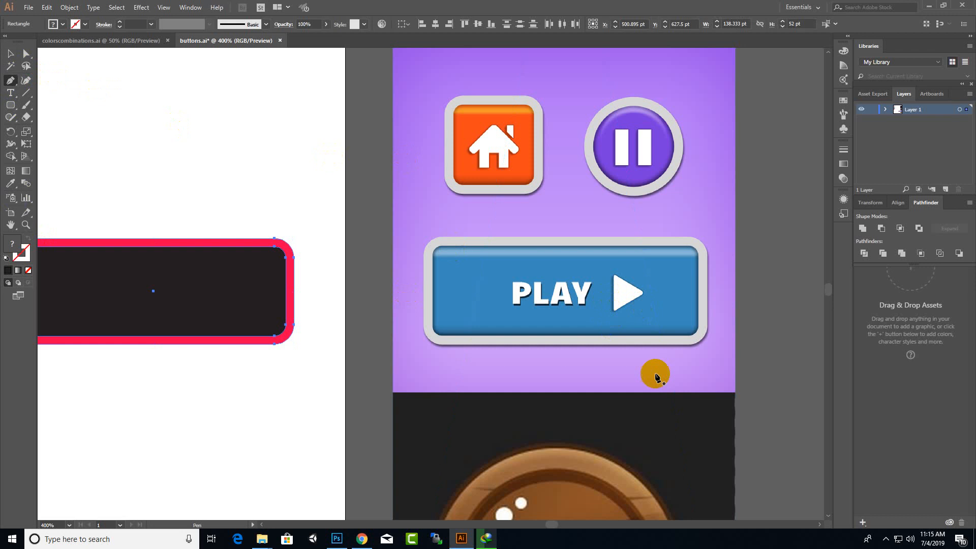
{"action": "scroll", "coordinate": [655, 313], "scroll_direction": "up", "scroll_amount": 2}
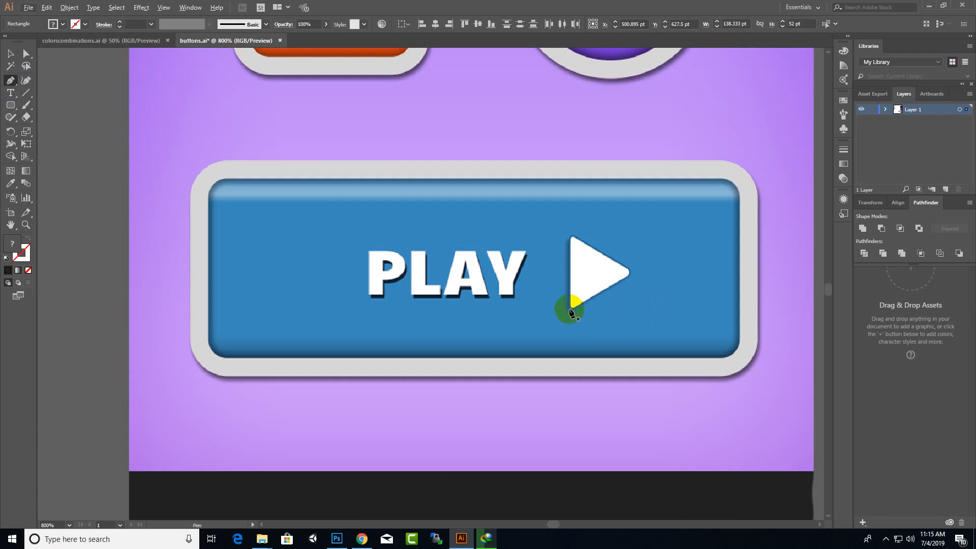
{"action": "left_click", "coordinate": [571, 308]}
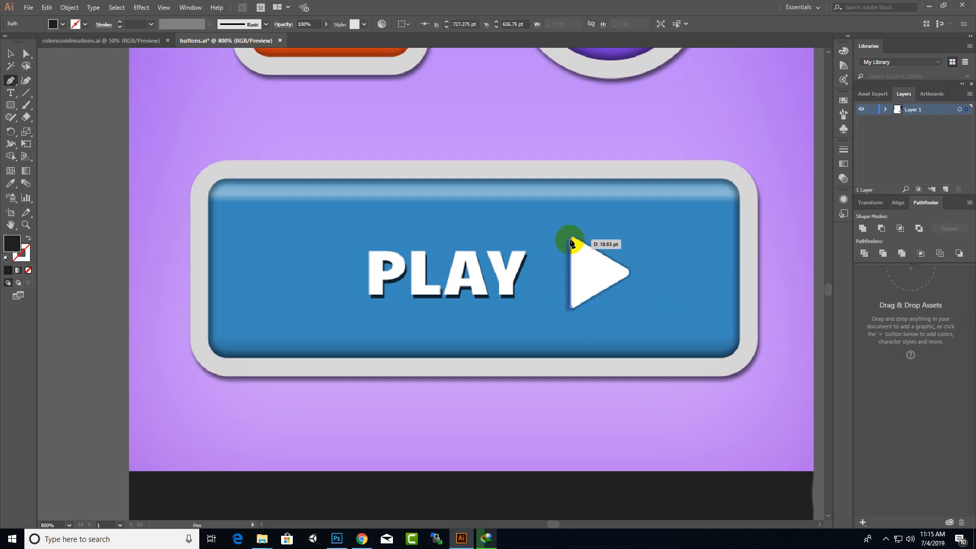
{"action": "left_click", "coordinate": [572, 239], "text": "shift"}
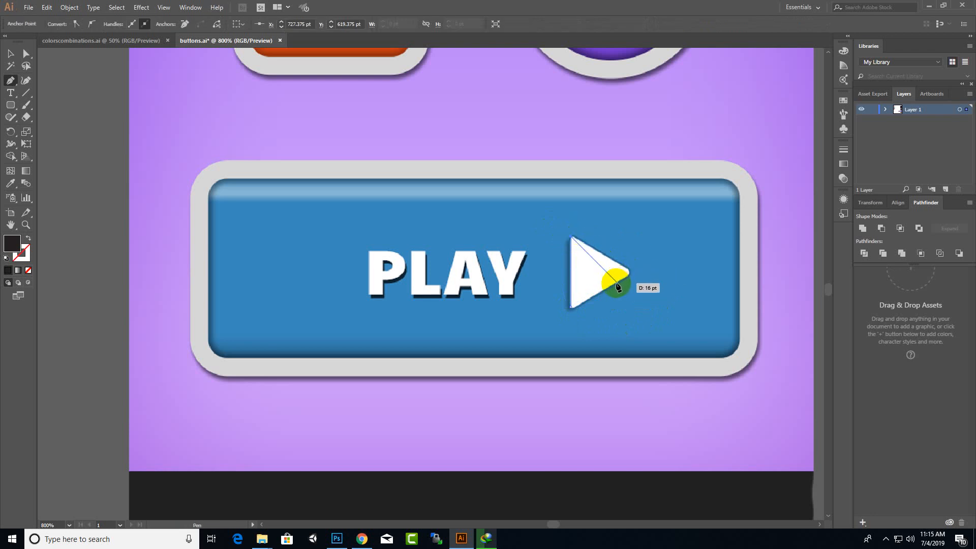
{"action": "left_click", "coordinate": [617, 286], "text": "shift"}
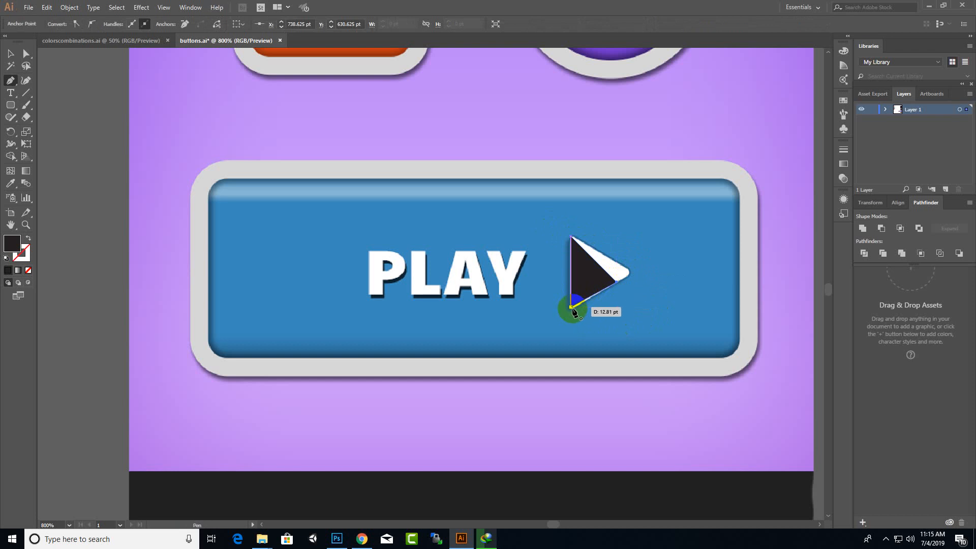
{"action": "left_click", "coordinate": [572, 308]}
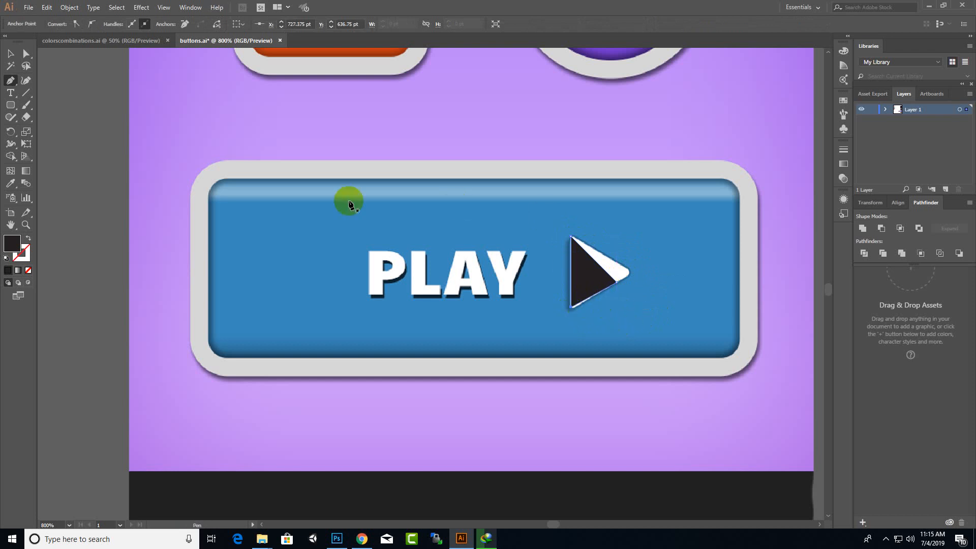
- Nudge the black triangle slightly over the white reference arrow
{"action": "left_click", "coordinate": [10, 53]}
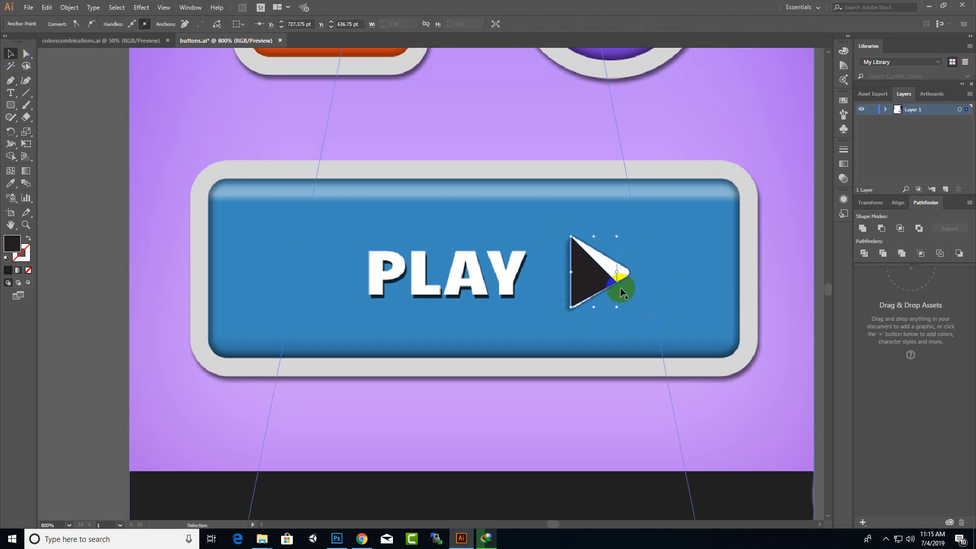
{"action": "mouse_move", "coordinate": [617, 282]}
{"action": "left_mouse_down"}
{"action": "mouse_move", "coordinate": [627, 275]}
{"action": "mouse_move", "coordinate": [616, 282]}
{"action": "left_mouse_up"}
{"action": "key", "text": "a"}
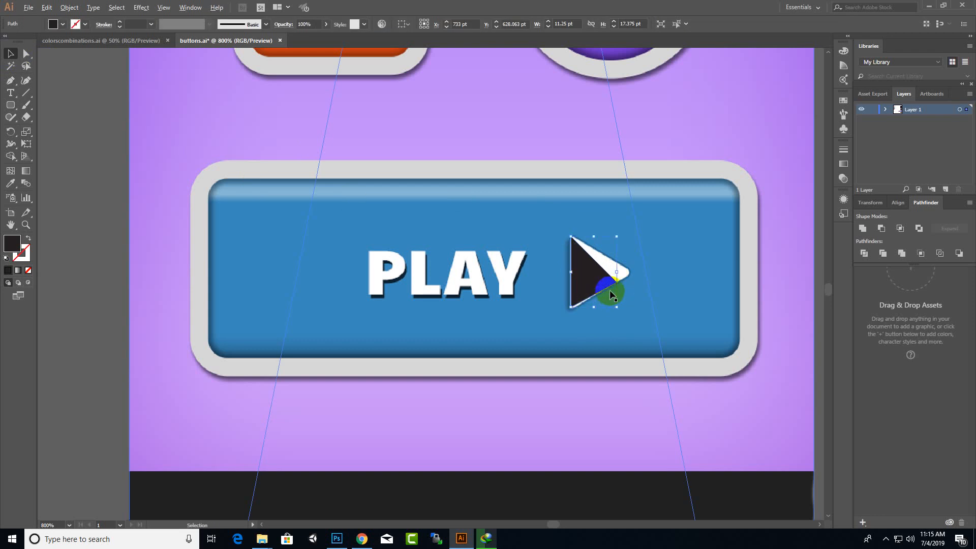
{"action": "left_click", "coordinate": [26, 53]}
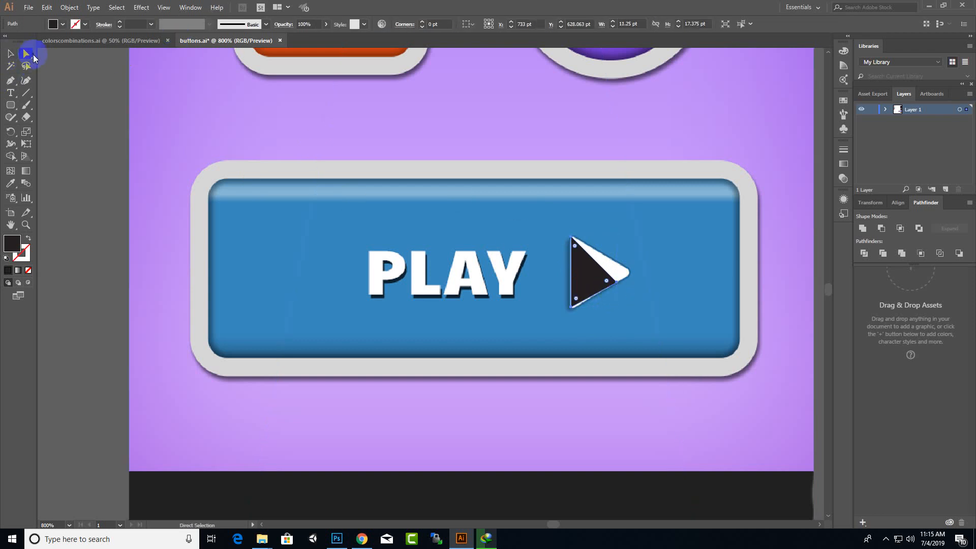
{"action": "left_click_drag", "start_coordinate": [617, 283], "coordinate": [572, 307]}
{"action": "left_click", "coordinate": [584, 300]}
- Pull the triangle's front corner to the reference arrow's tip and adjust its two back corners to match the arrow
{"action": "scroll", "coordinate": [609, 287], "scroll_direction": "up", "scroll_amount": 2}
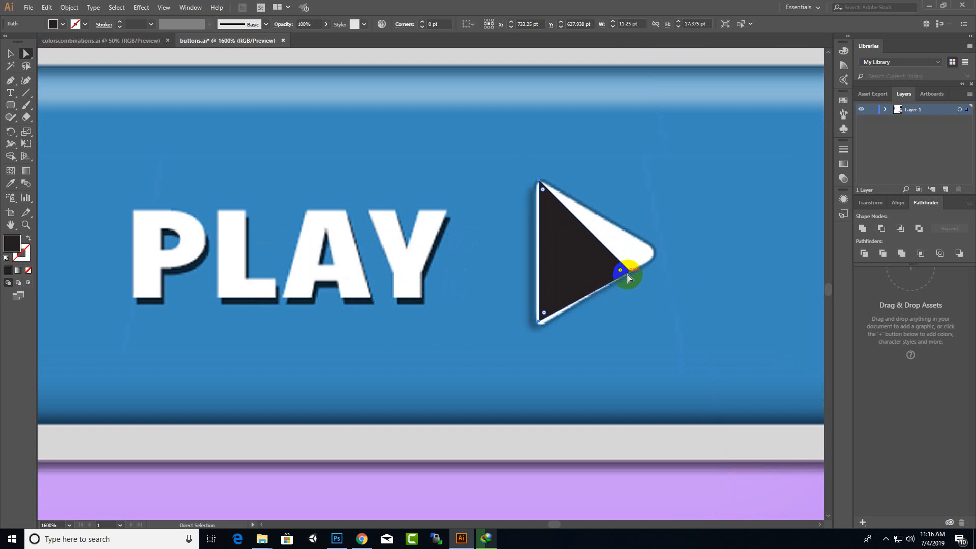
{"action": "left_click", "coordinate": [629, 277]}
{"action": "left_click_drag", "start_coordinate": [632, 274], "coordinate": [643, 250]}
{"action": "left_click", "coordinate": [653, 254]}
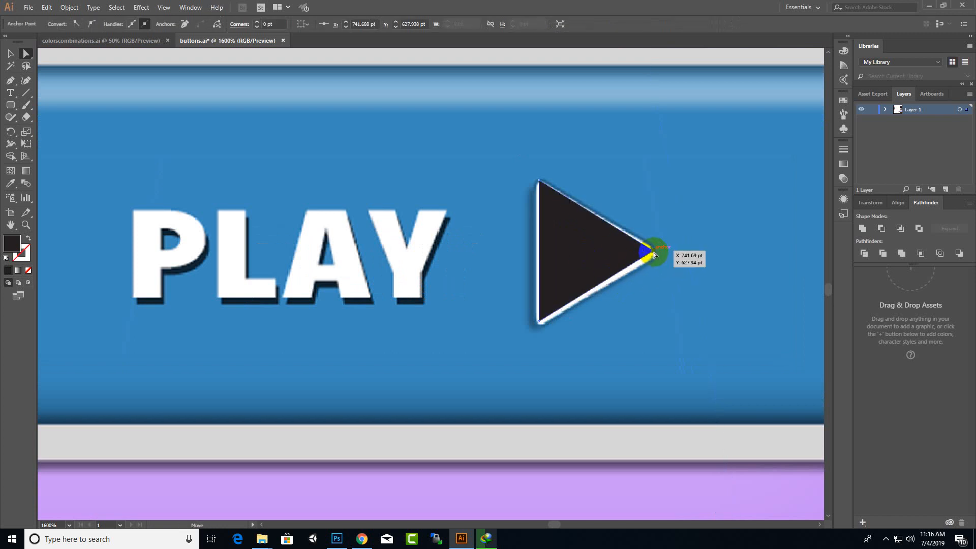
{"action": "left_click_drag", "start_coordinate": [655, 256], "coordinate": [656, 256]}
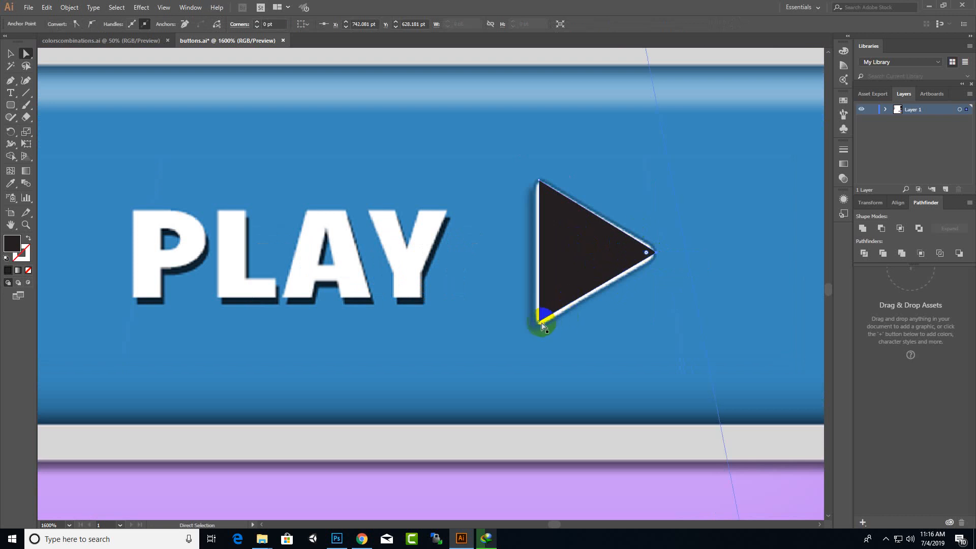
{"action": "left_click_drag", "start_coordinate": [540, 322], "coordinate": [539, 324]}
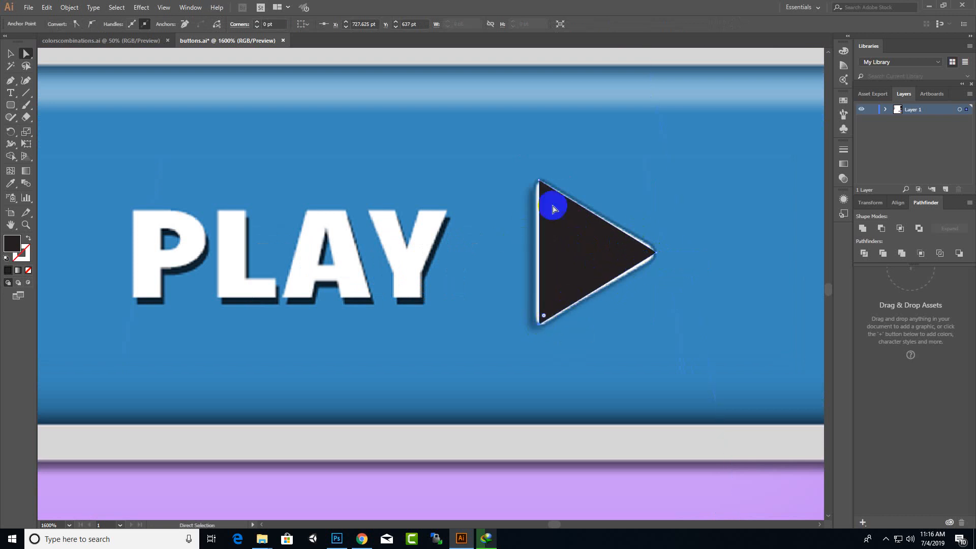
{"action": "left_click_drag", "start_coordinate": [538, 184], "coordinate": [538, 183]}
- Round all three corners of the black triangle slightly to match the reference arrow
{"action": "left_click", "coordinate": [564, 254]}
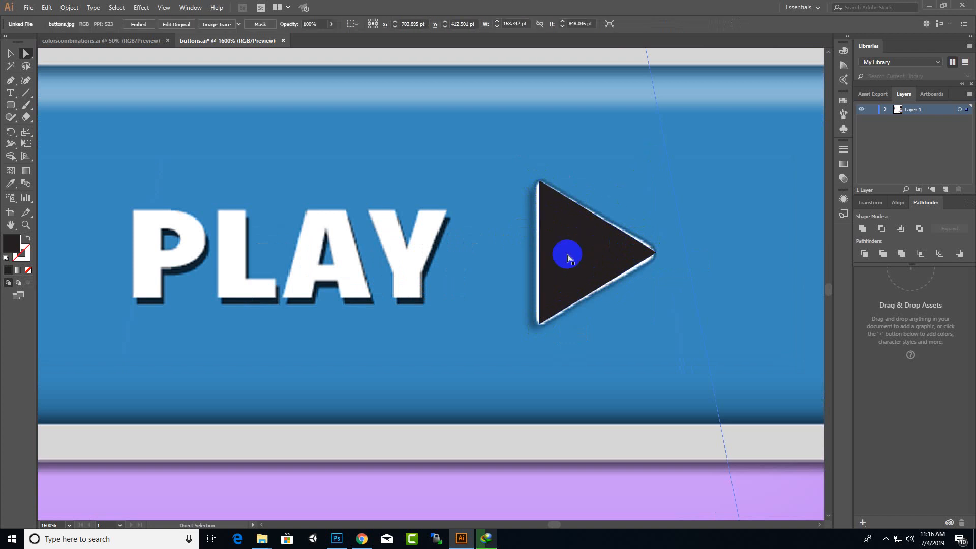
{"action": "left_click", "coordinate": [561, 302]}
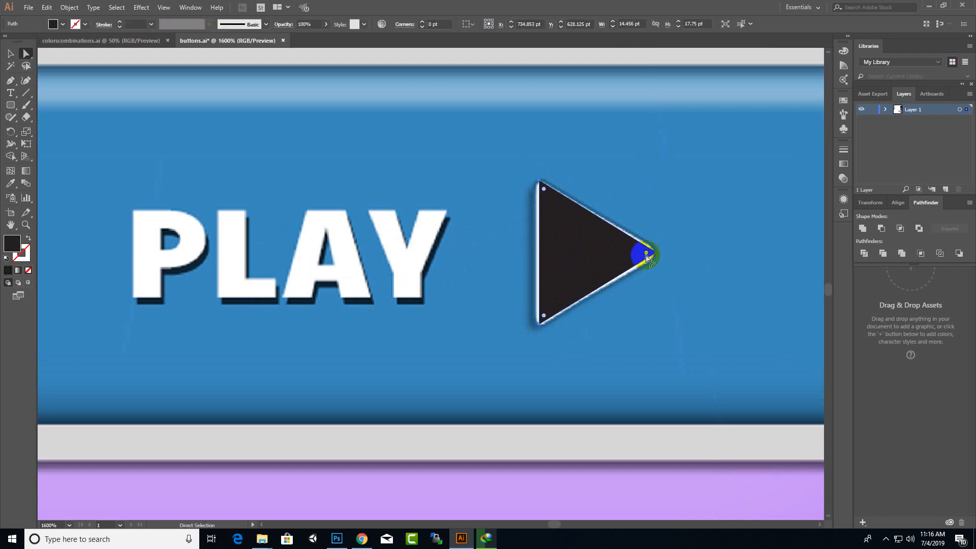
{"action": "left_click_drag", "start_coordinate": [647, 256], "coordinate": [644, 257]}
{"action": "left_click", "coordinate": [571, 279]}
{"action": "left_click", "coordinate": [10, 54]}
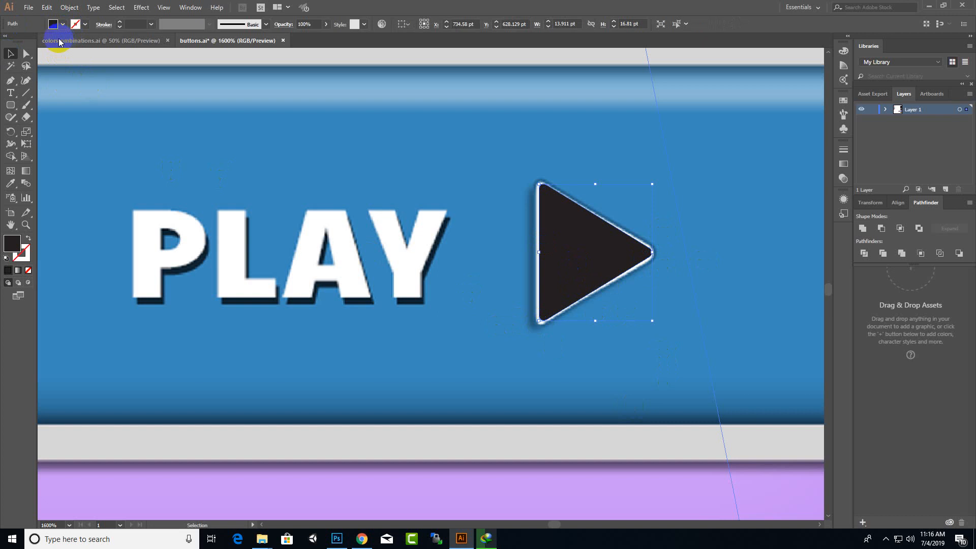
- Add the point text PLAY above the reference lettering
{"action": "left_click", "coordinate": [18, 133]}
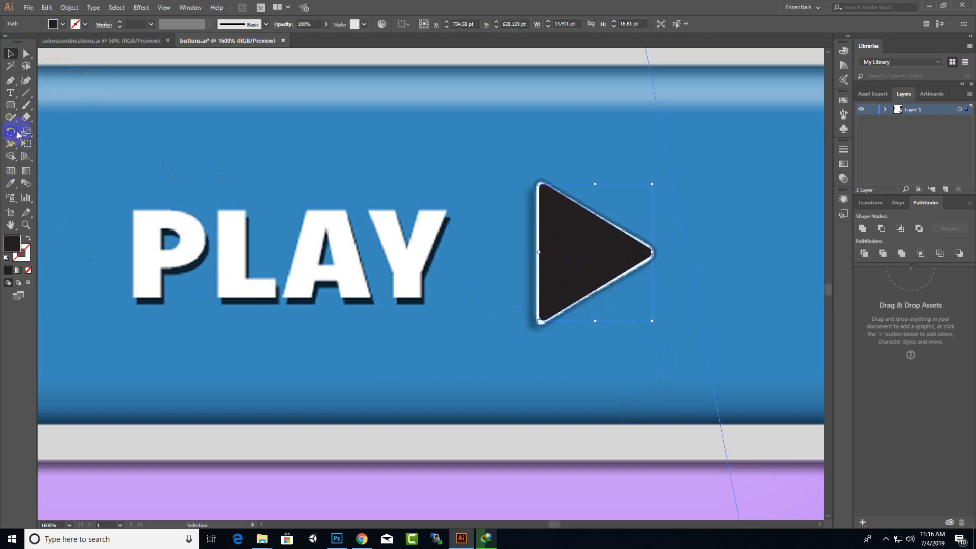
{"action": "left_click", "coordinate": [17, 96]}
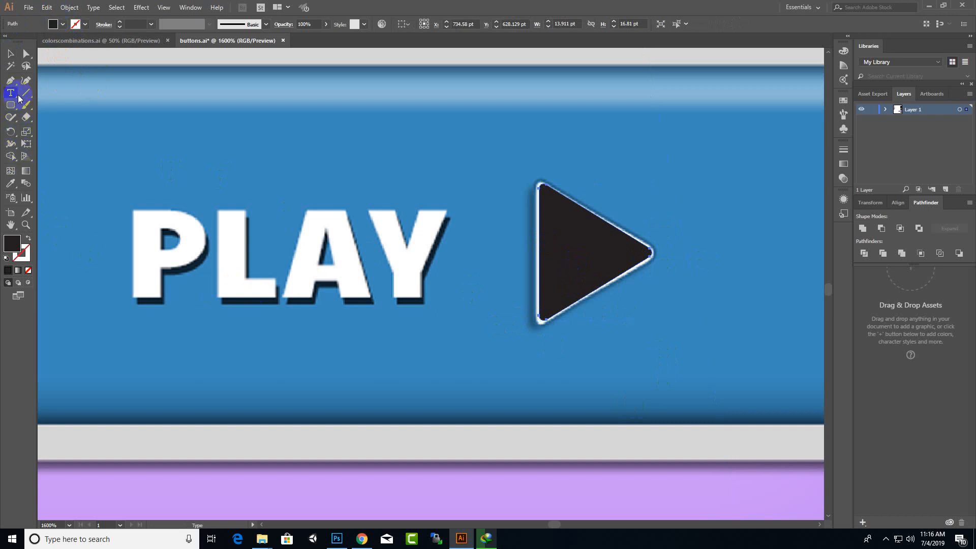
{"action": "left_click", "coordinate": [275, 195]}
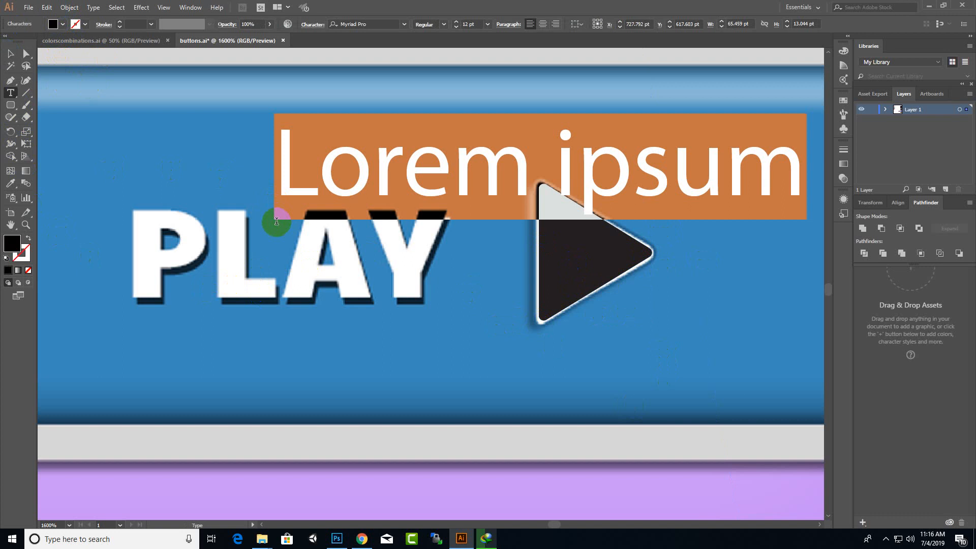
{"action": "type", "text": "PLAY"}
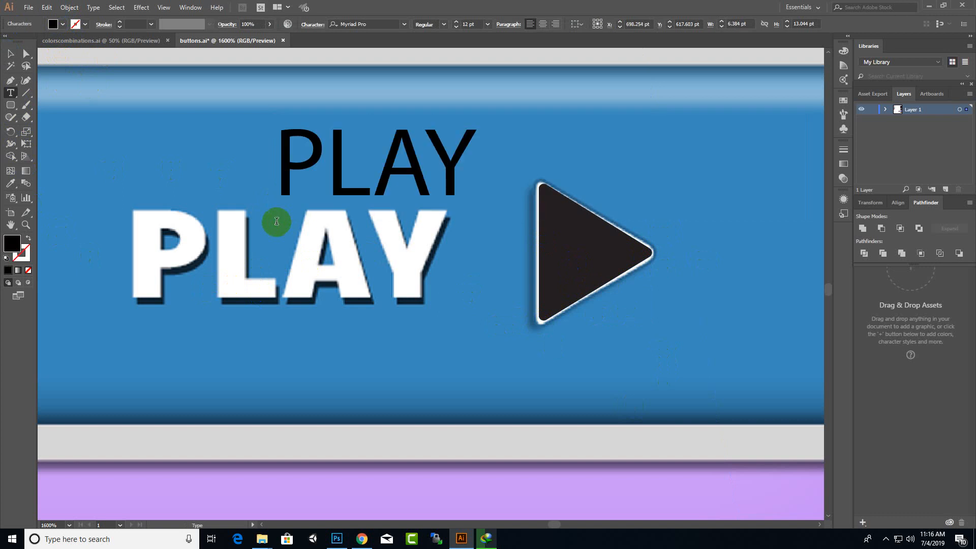
- Change the font of the new PLAY text to Impact
{"action": "double_click", "coordinate": [276, 221]}
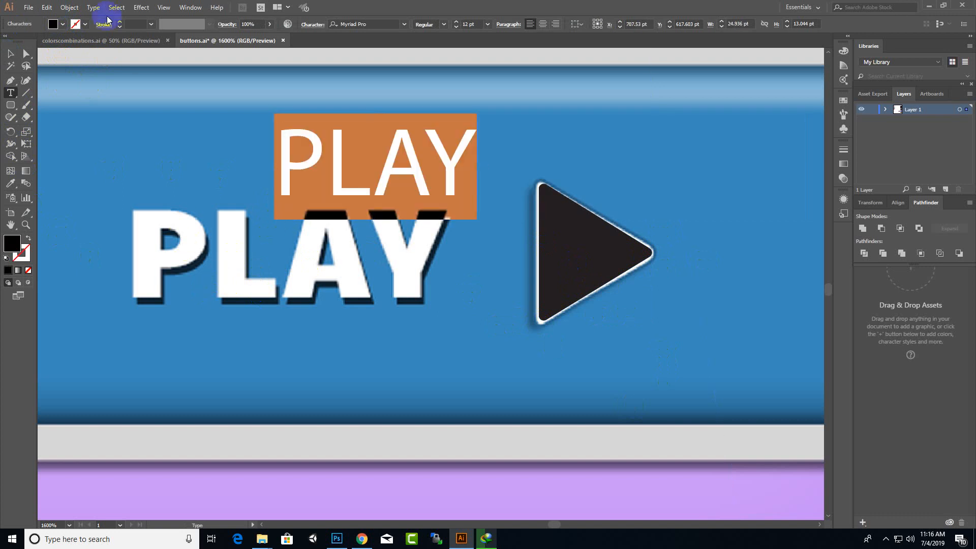
{"action": "left_click", "coordinate": [151, 24]}
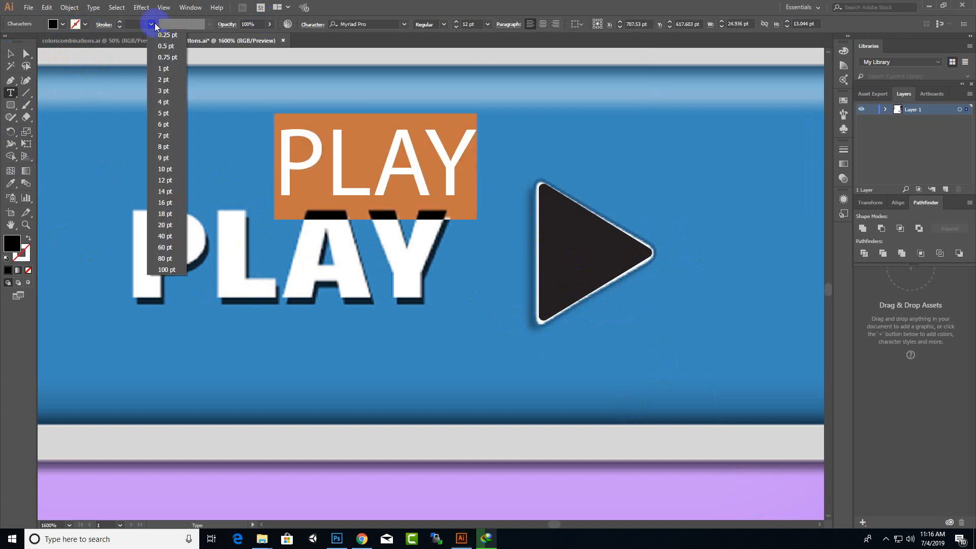
{"action": "left_click", "coordinate": [211, 26]}
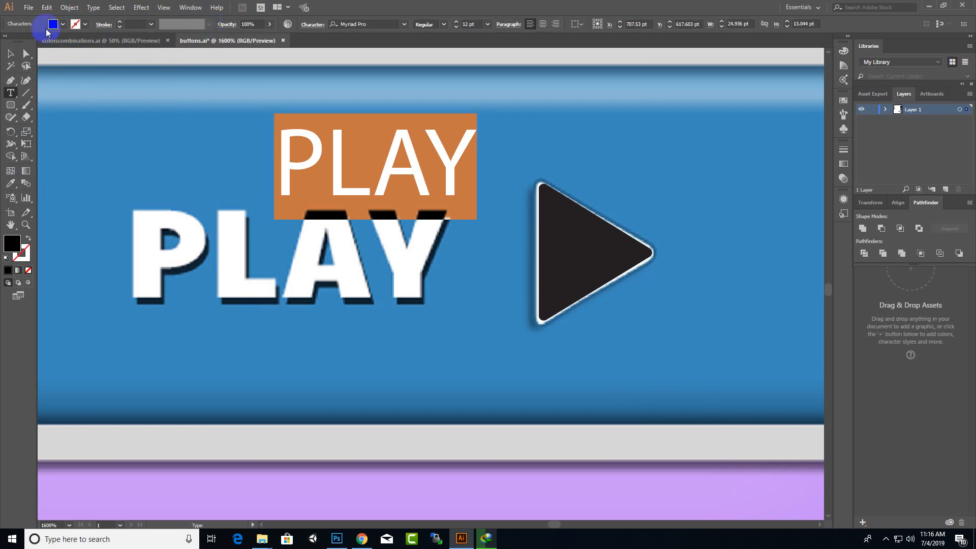
{"action": "left_click", "coordinate": [404, 26]}
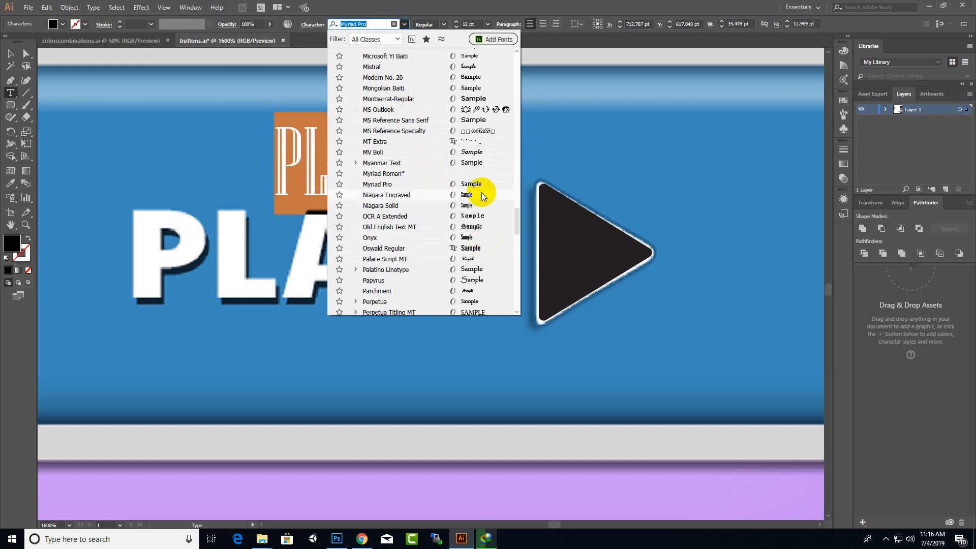
{"action": "scroll", "coordinate": [486, 201], "scroll_direction": "up", "scroll_amount": 5}
{"action": "scroll", "coordinate": [516, 202], "scroll_direction": "up", "scroll_amount": 3}
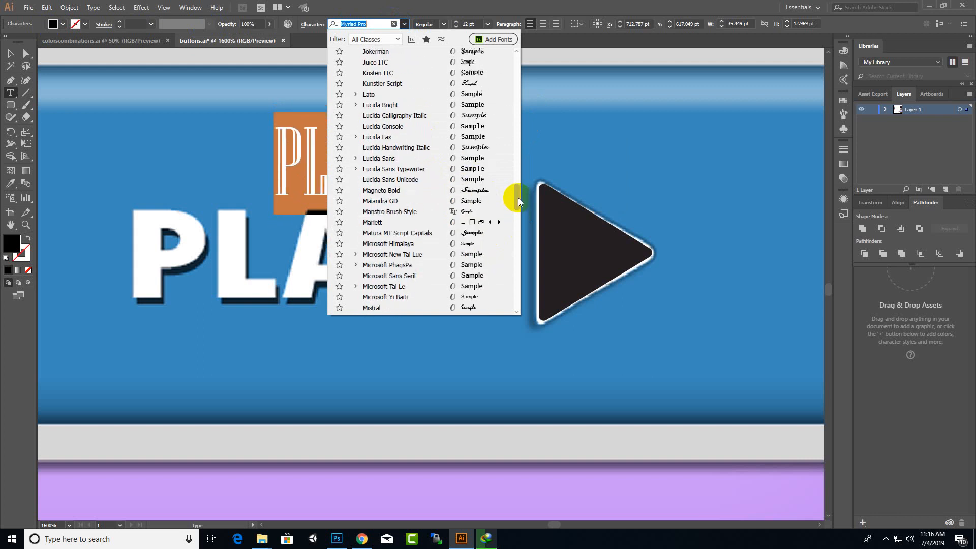
{"action": "left_click_drag", "start_coordinate": [517, 200], "coordinate": [518, 176]}
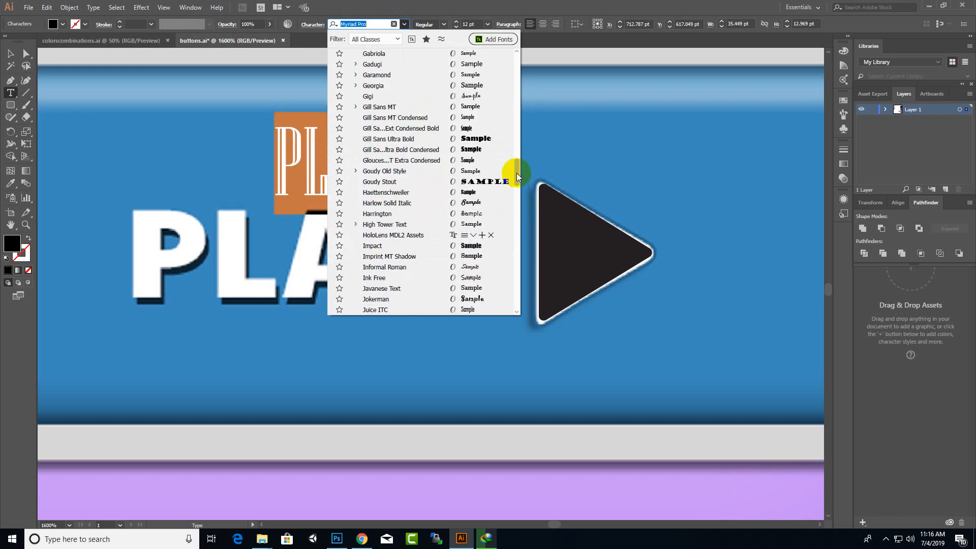
{"action": "left_click", "coordinate": [485, 246]}
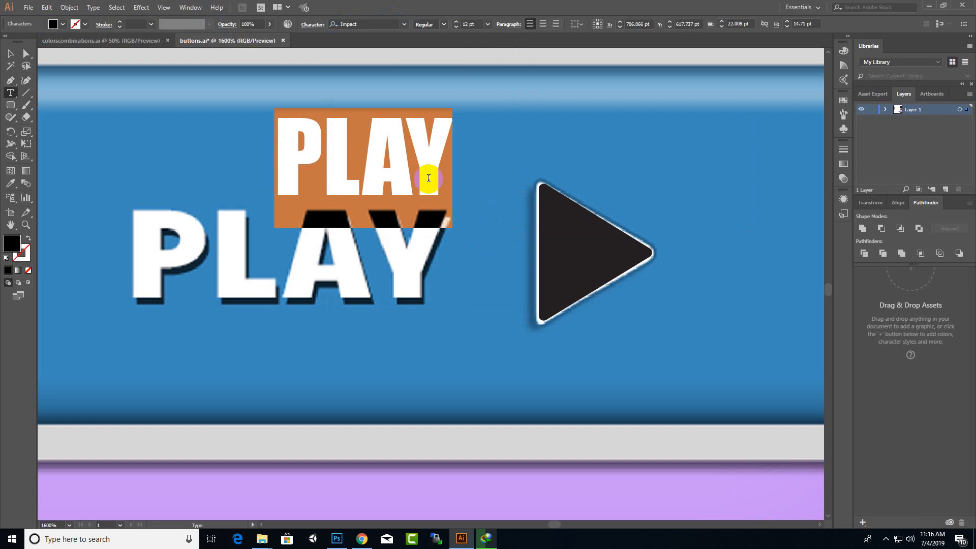
- Move the PLAY text over the reference lettering, enlarge it to about 13.6 pt and stretch it to about 38.6 pt wide
{"action": "left_click", "coordinate": [10, 53]}
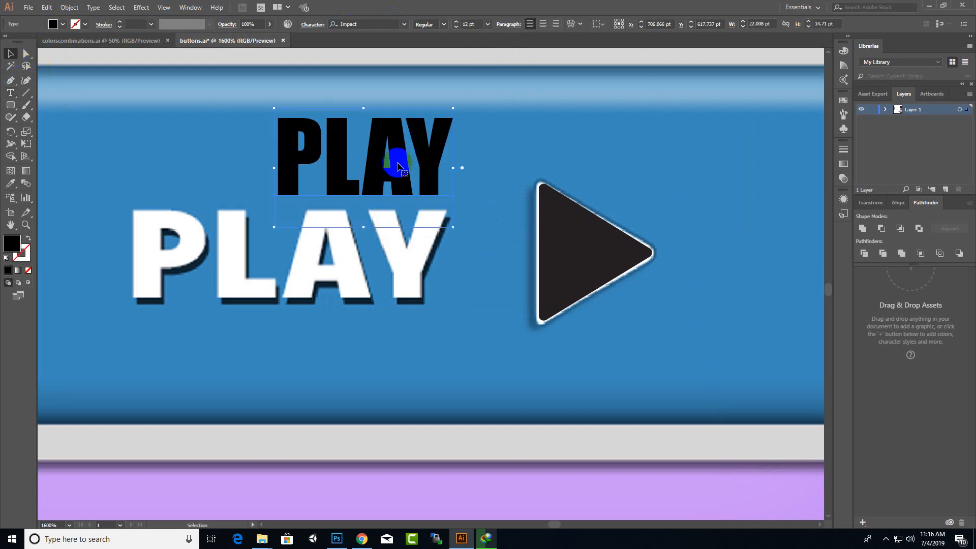
{"action": "left_click_drag", "start_coordinate": [398, 166], "coordinate": [253, 255]}
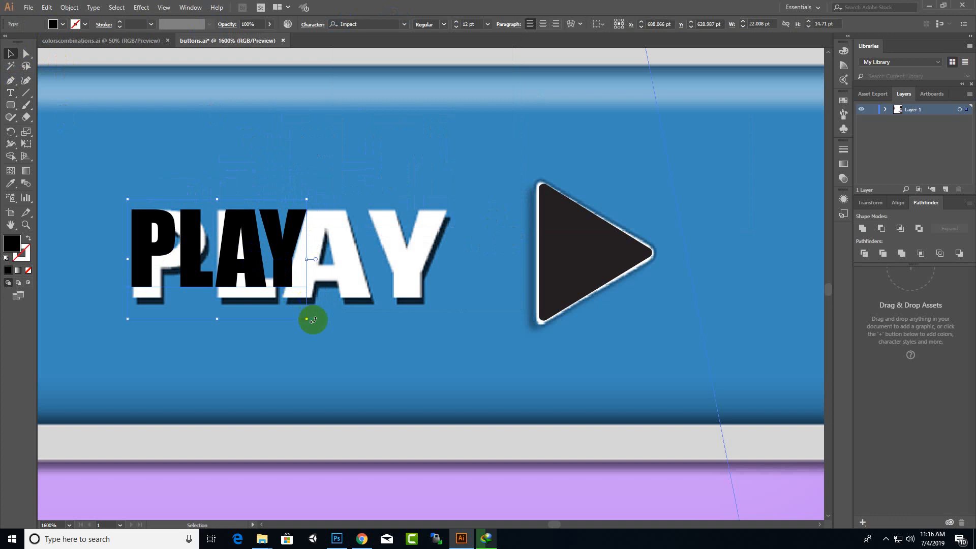
{"action": "left_click_drag", "start_coordinate": [308, 320], "coordinate": [331, 348]}
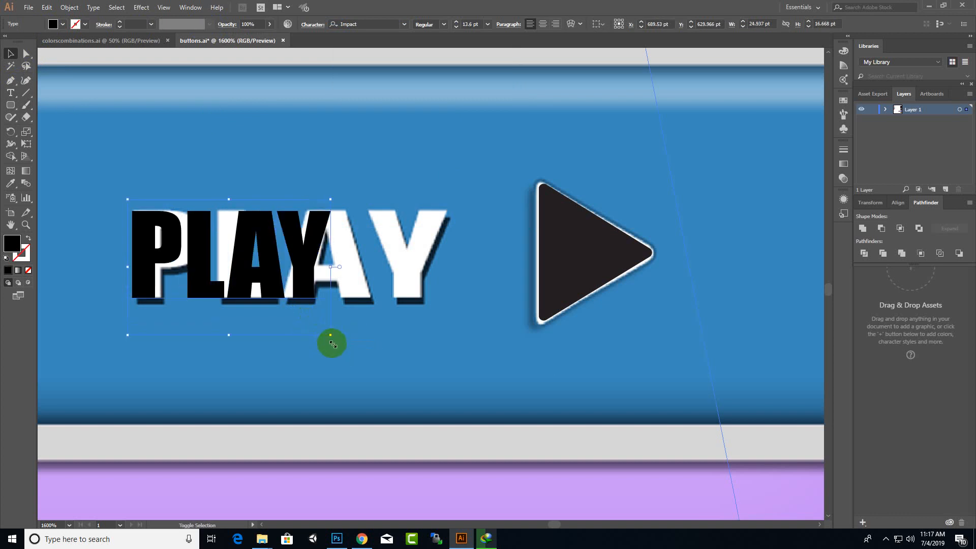
{"action": "left_click_drag", "start_coordinate": [331, 268], "coordinate": [441, 300]}
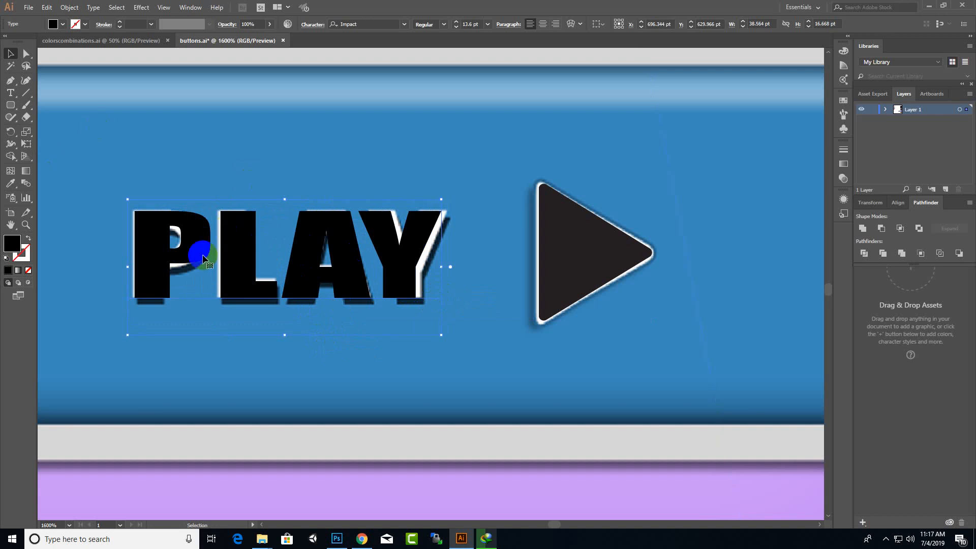
- Fill the PLAY text with a pale pink colour
{"action": "left_click", "coordinate": [20, 242]}
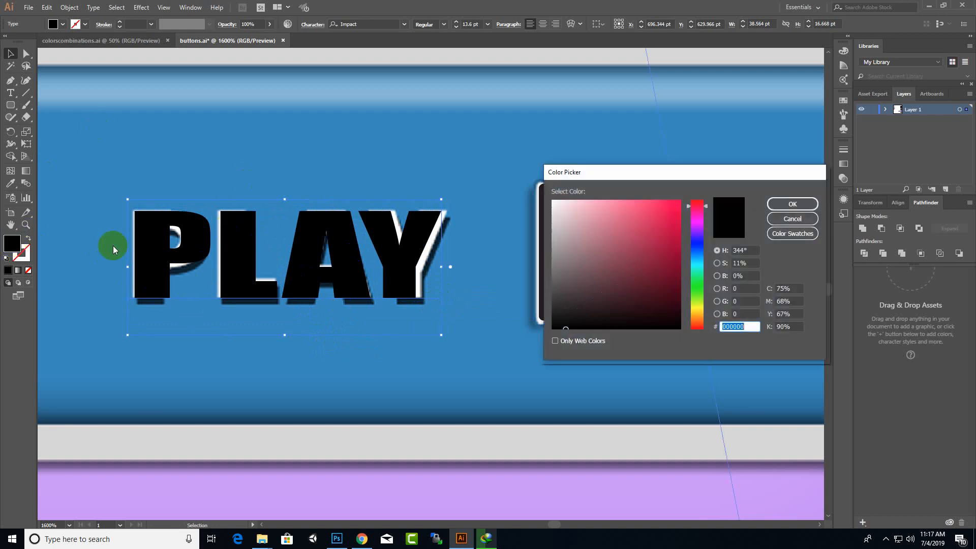
{"action": "left_click", "coordinate": [568, 217]}
{"action": "left_click", "coordinate": [793, 204]}
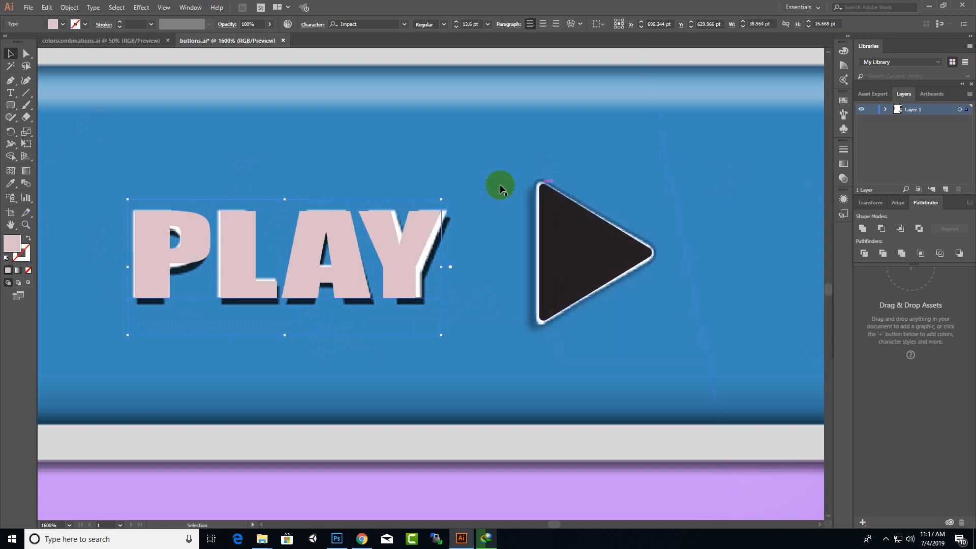
- Move the PLAY text and the play arrow together onto the black rounded rectangle of the traced button, centring them roughly horizontally
{"action": "scroll", "coordinate": [490, 243], "scroll_direction": "down", "scroll_amount": 4}
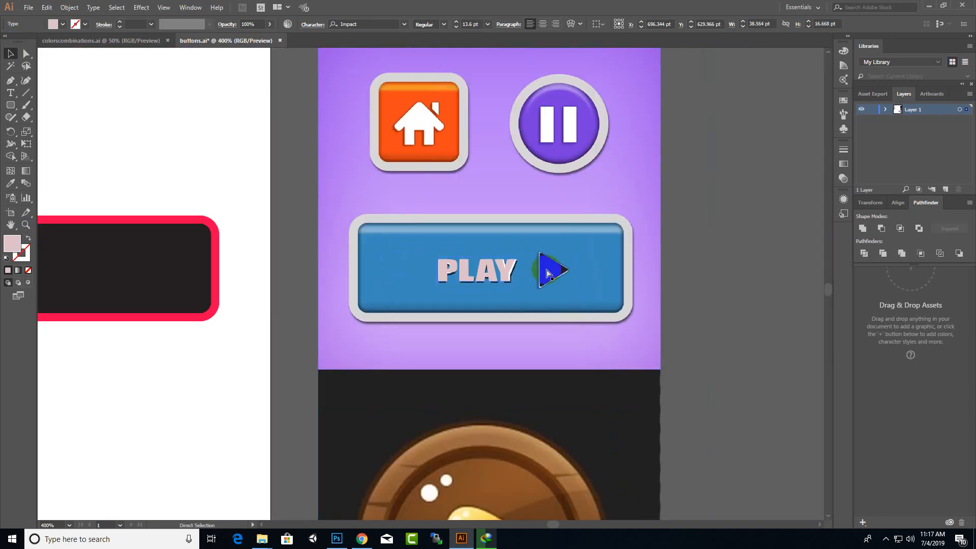
{"action": "left_click", "coordinate": [542, 269]}
{"action": "left_click", "coordinate": [492, 277], "text": "shift"}
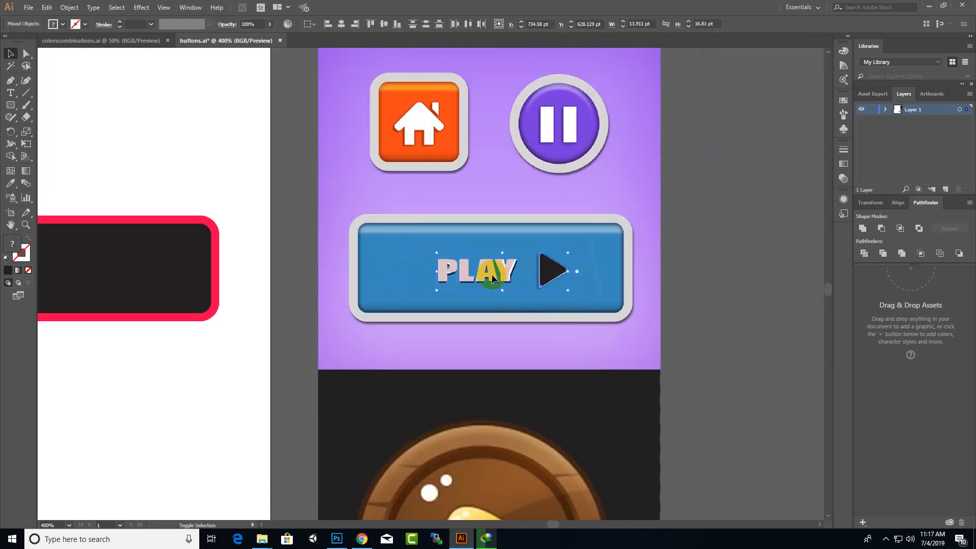
{"action": "left_click_drag", "start_coordinate": [491, 274], "coordinate": [92, 275]}
{"action": "scroll", "coordinate": [505, 284], "scroll_direction": "down", "scroll_amount": 2}
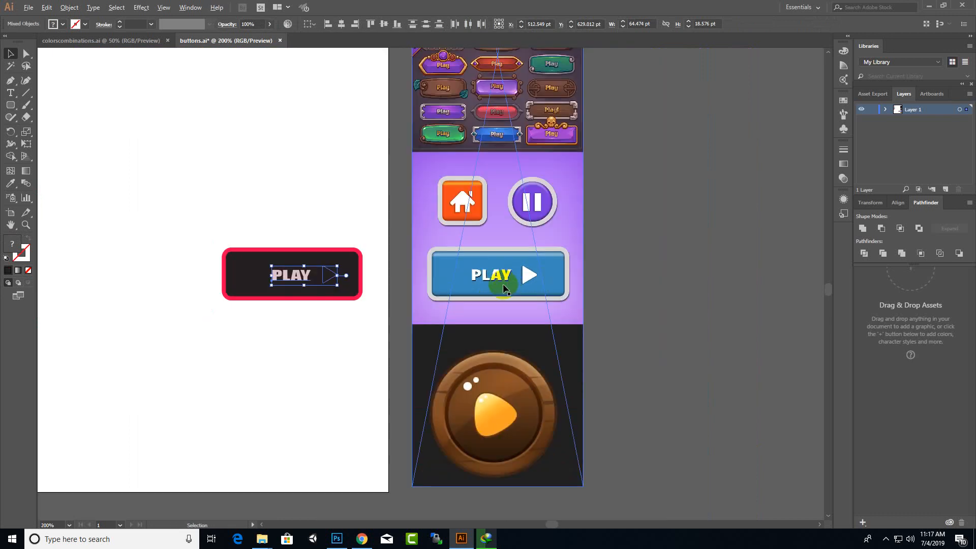
{"action": "scroll", "coordinate": [250, 283], "scroll_direction": "up", "scroll_amount": 2}
{"action": "scroll", "coordinate": [369, 285], "scroll_direction": "up", "scroll_amount": 1}
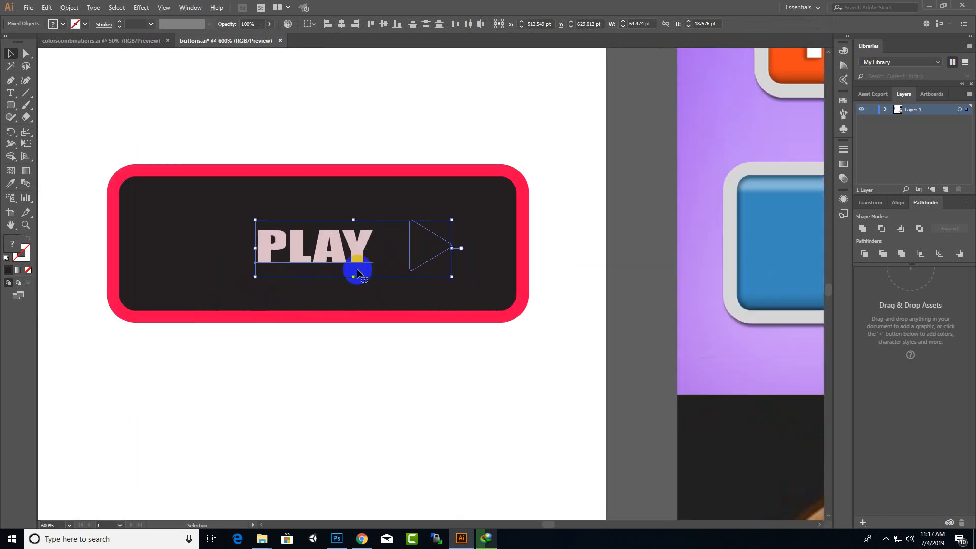
{"action": "left_click_drag", "start_coordinate": [357, 252], "coordinate": [322, 257]}
{"action": "left_click", "coordinate": [397, 256]}
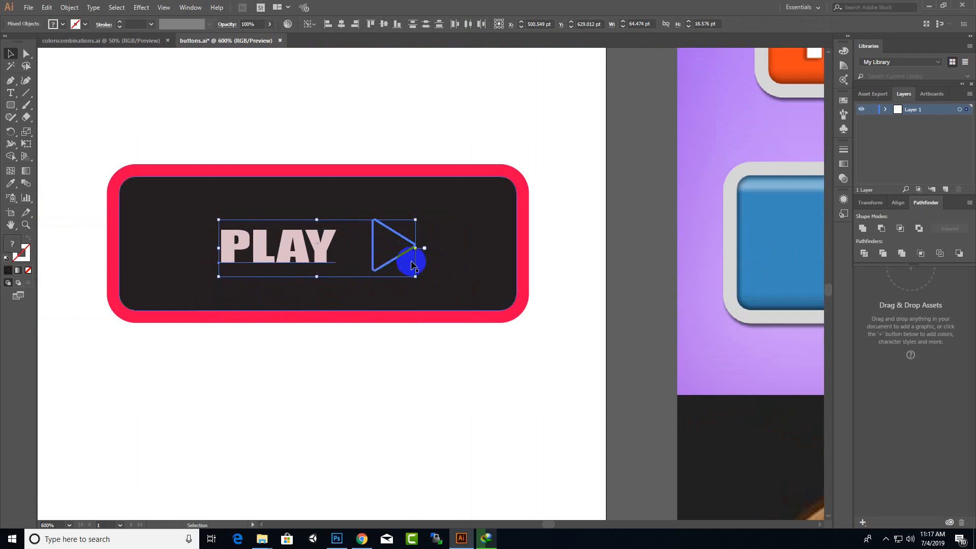
- Fill the PLAY text and the arrow with a crimson close to the button's border colour, then deselect them
{"action": "double_click", "coordinate": [15, 243]}
{"action": "left_click", "coordinate": [670, 213]}
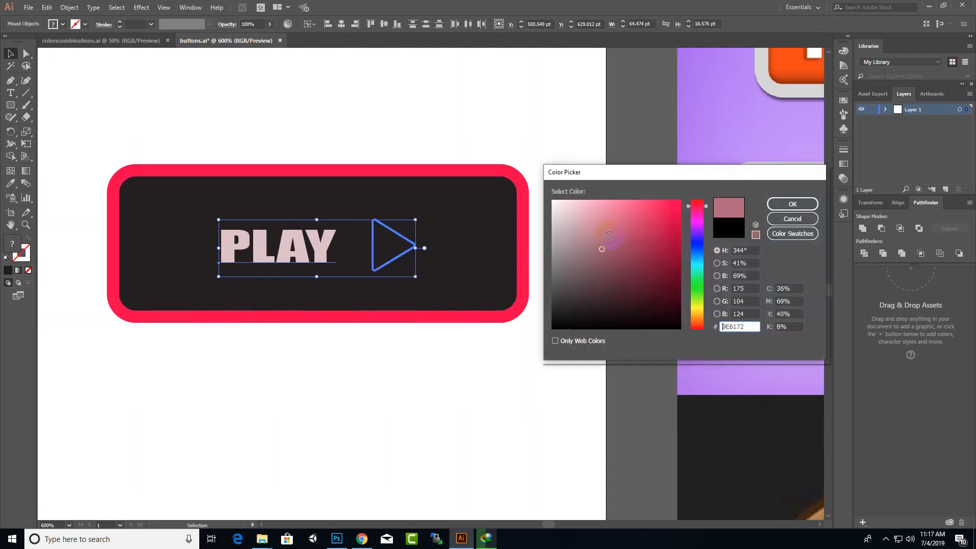
{"action": "left_click", "coordinate": [792, 204]}
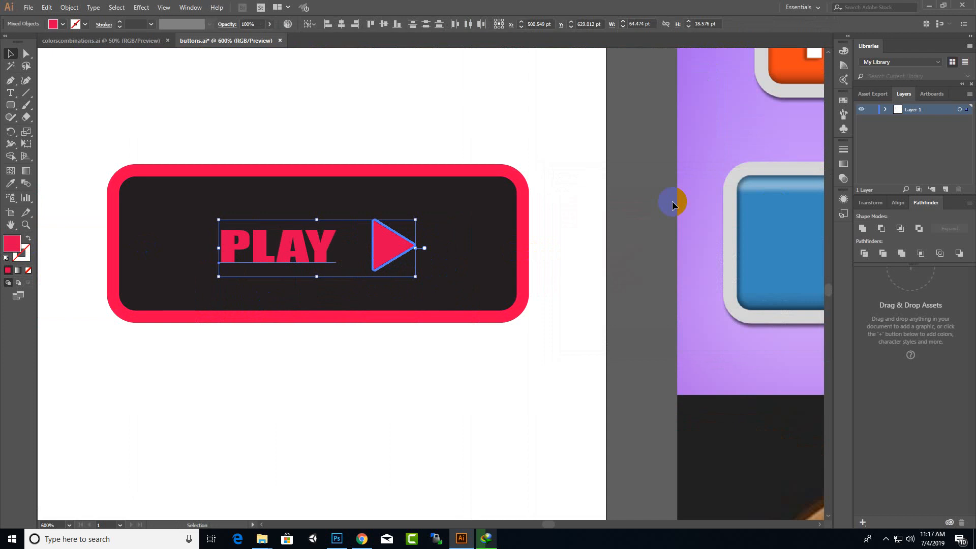
{"action": "left_click", "coordinate": [546, 167]}
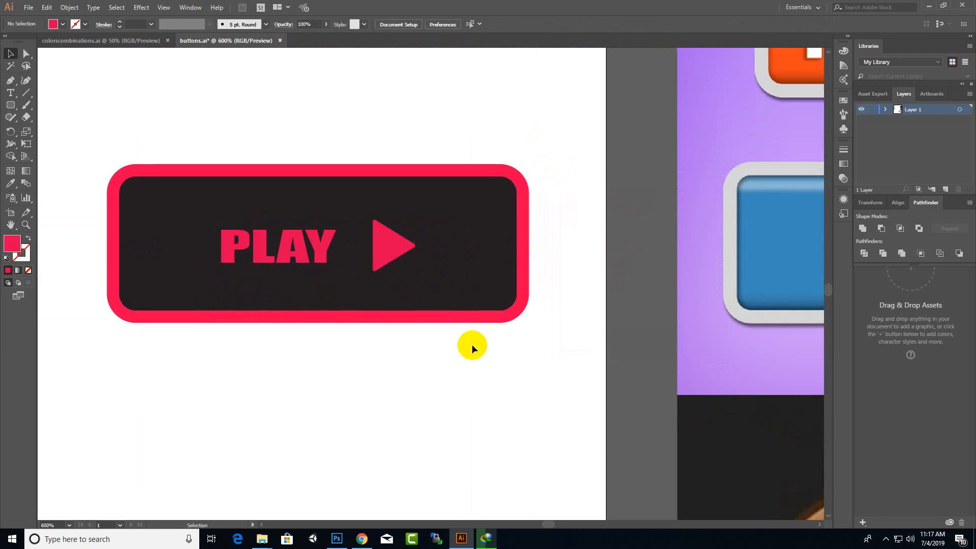
- Compare the traced PLAY button with the reference buttons beside the artboard
{"action": "scroll", "coordinate": [471, 346], "scroll_direction": "down", "scroll_amount": 2}
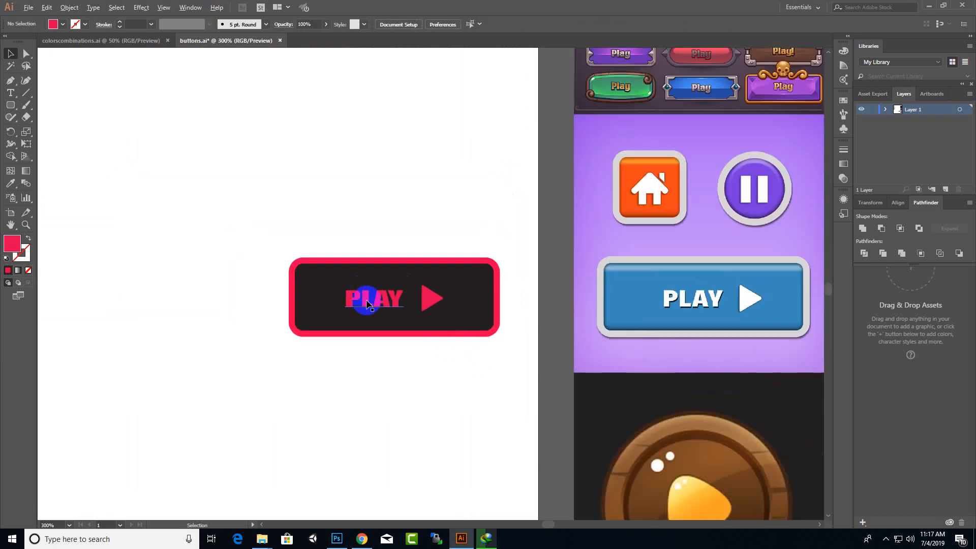
{"action": "scroll", "coordinate": [367, 303], "scroll_direction": "up", "scroll_amount": 2}
{"action": "left_click", "coordinate": [401, 305]}
{"action": "left_click", "coordinate": [100, 300]}
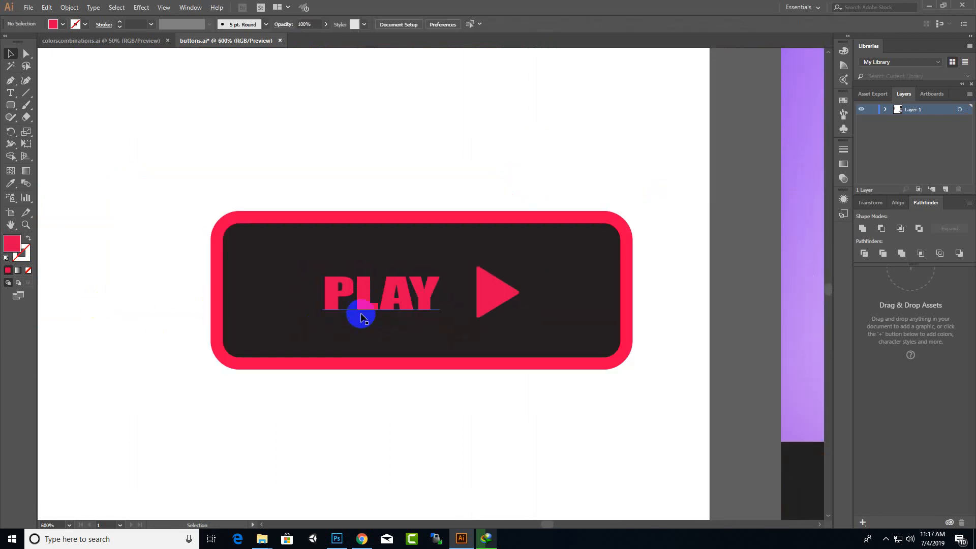
{"action": "scroll", "coordinate": [350, 302], "scroll_direction": "down", "scroll_amount": 2}
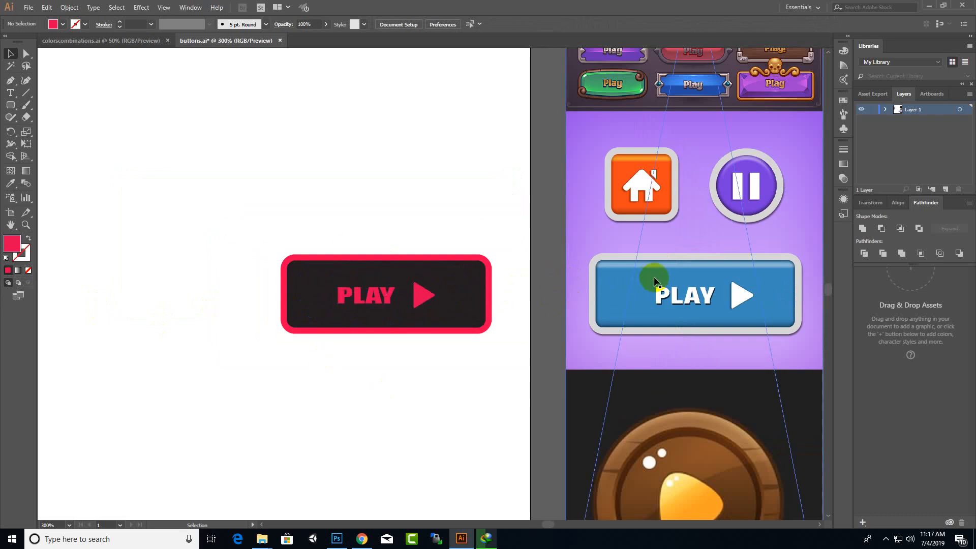
{"action": "scroll", "coordinate": [537, 278], "scroll_direction": "down", "scroll_amount": 4}
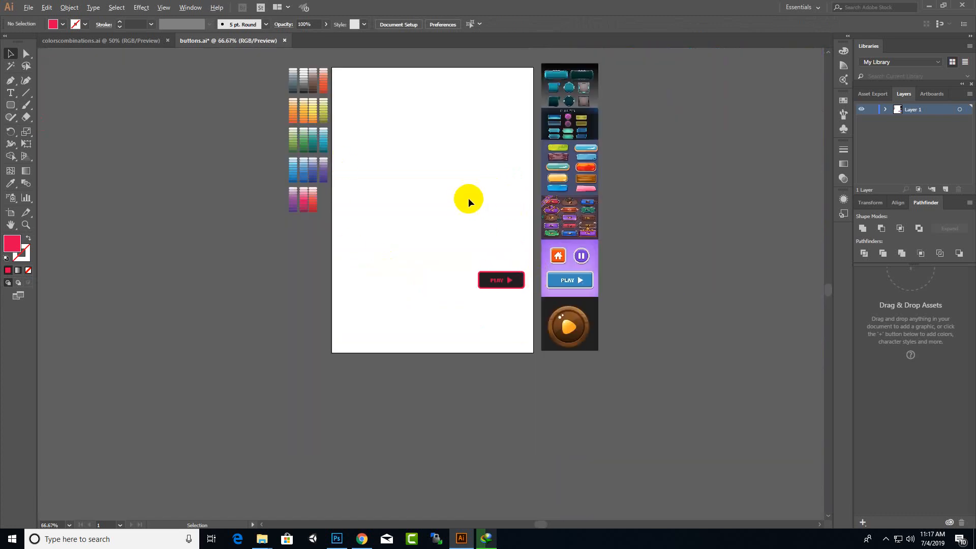
{"action": "scroll", "coordinate": [345, 179], "scroll_direction": "up", "scroll_amount": 2}
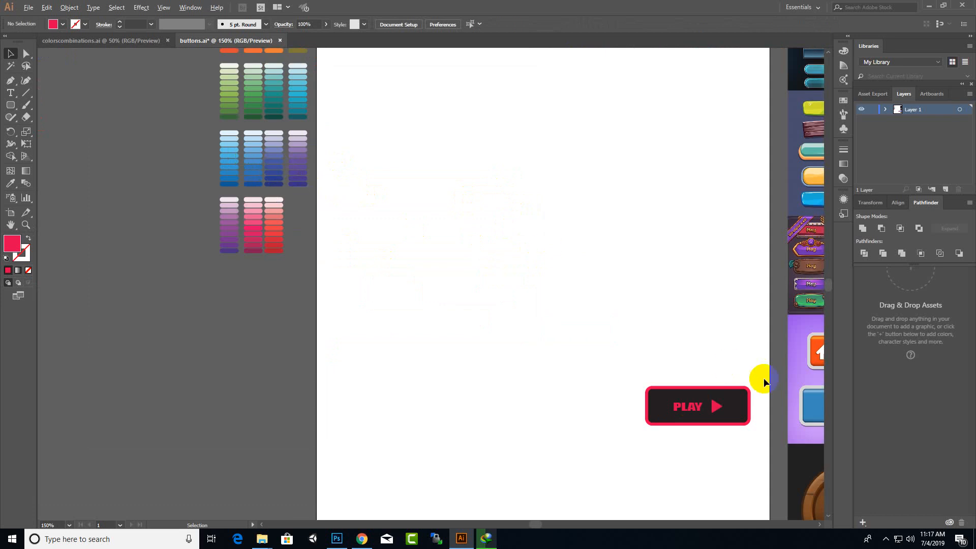
{"action": "scroll", "coordinate": [647, 338], "scroll_direction": "down", "scroll_amount": 1}
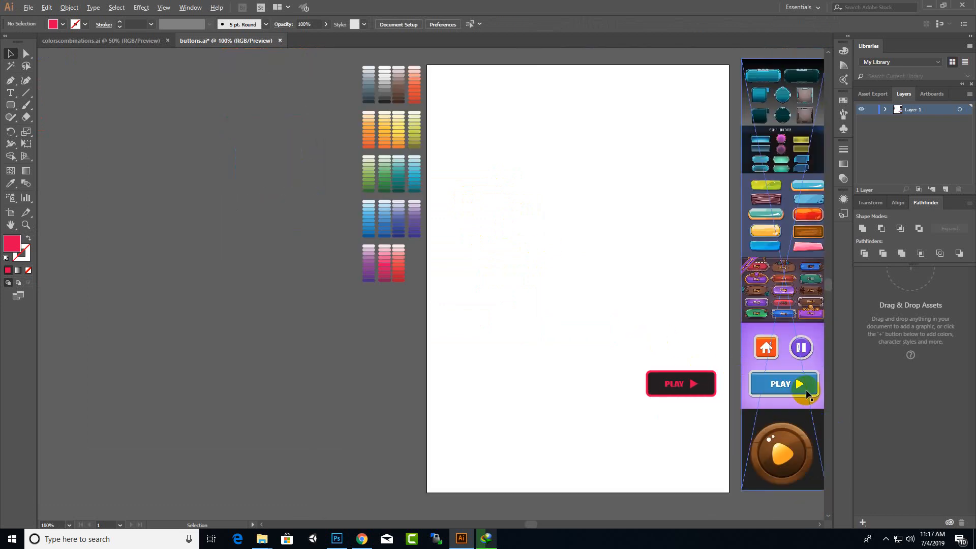
{"action": "scroll", "coordinate": [821, 392], "scroll_direction": "up", "scroll_amount": 3}
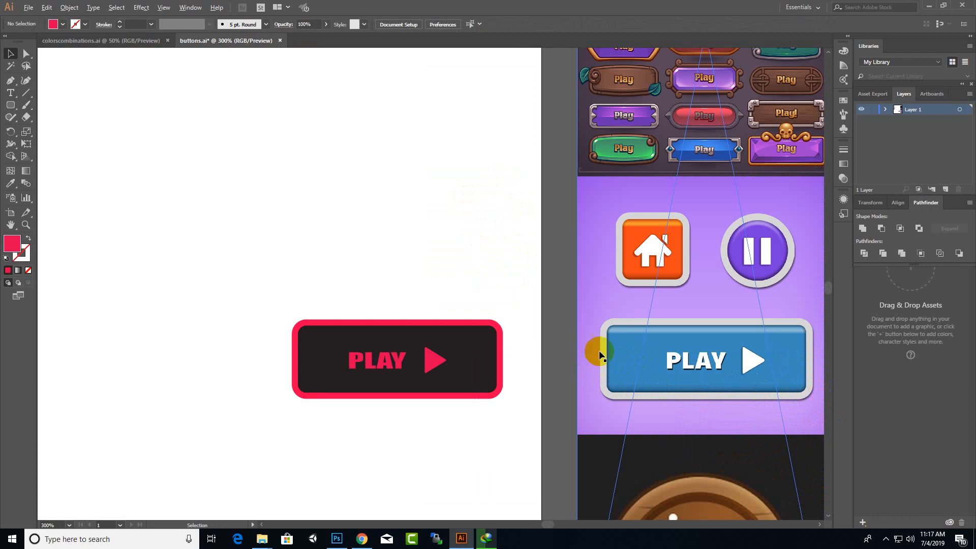
- Move the whole PLAY button across the artboard to sit beside the pink and red colour swatches
{"action": "left_click", "coordinate": [481, 329]}
{"action": "scroll", "coordinate": [563, 364], "scroll_direction": "down", "scroll_amount": 2}
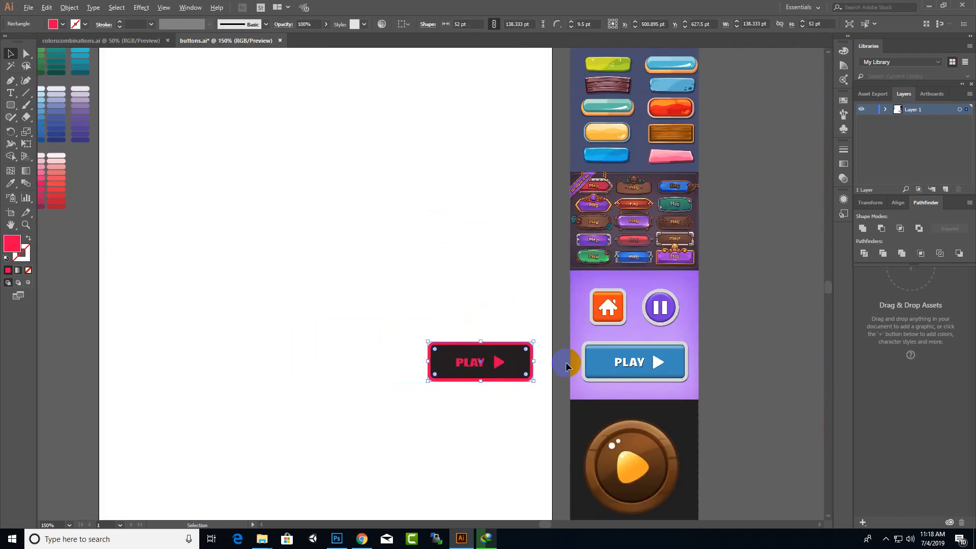
{"action": "scroll", "coordinate": [737, 332], "scroll_direction": "down", "scroll_amount": 2}
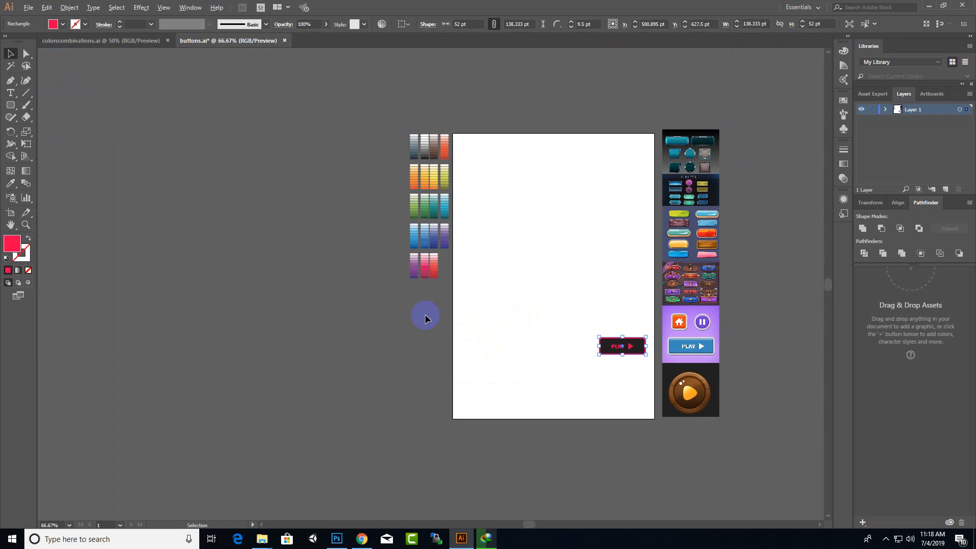
{"action": "scroll", "coordinate": [440, 294], "scroll_direction": "up", "scroll_amount": 1}
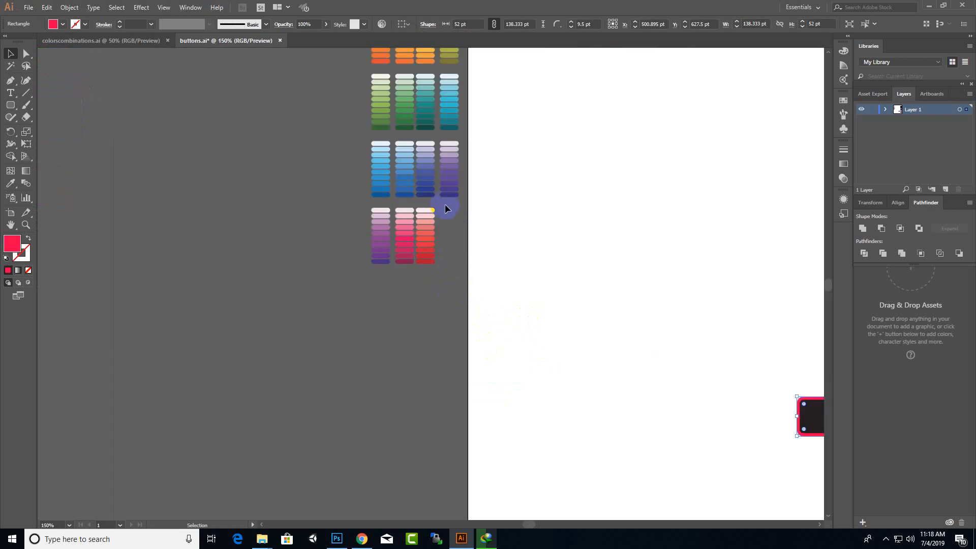
{"action": "left_click_drag", "start_coordinate": [418, 279], "coordinate": [468, 283]}
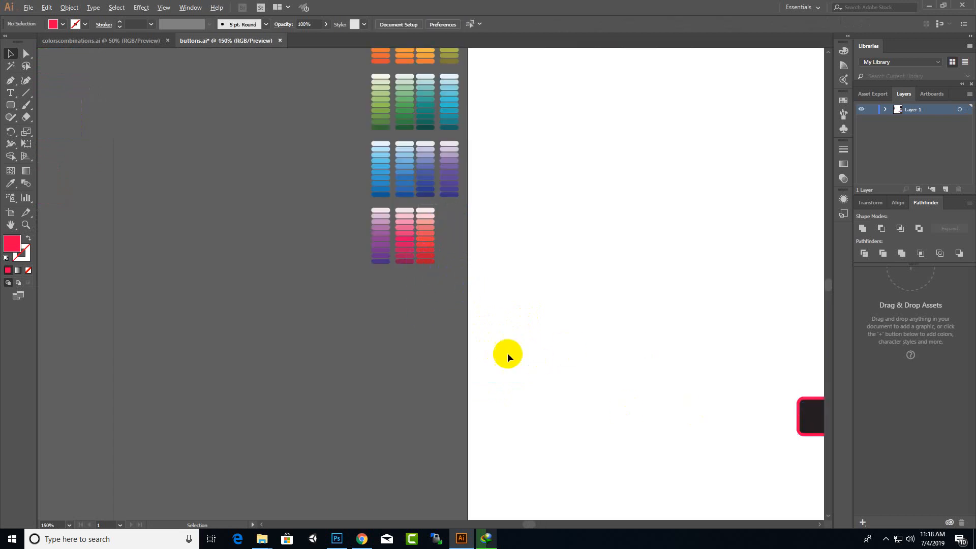
{"action": "scroll", "coordinate": [507, 355], "scroll_direction": "down", "scroll_amount": 1}
{"action": "left_click_drag", "start_coordinate": [680, 440], "coordinate": [681, 440]}
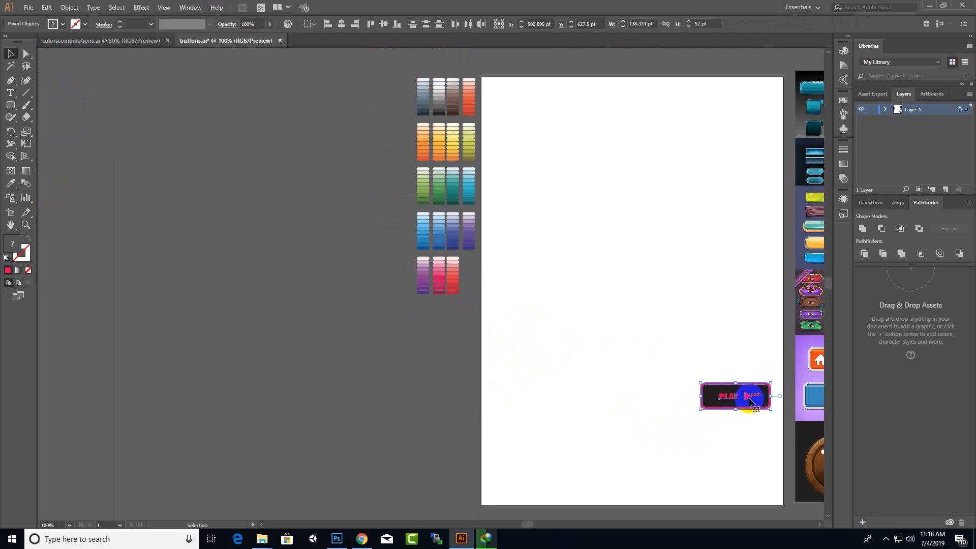
{"action": "left_click_drag", "start_coordinate": [759, 397], "coordinate": [554, 286]}
{"action": "scroll", "coordinate": [483, 285], "scroll_direction": "up", "scroll_amount": 2}
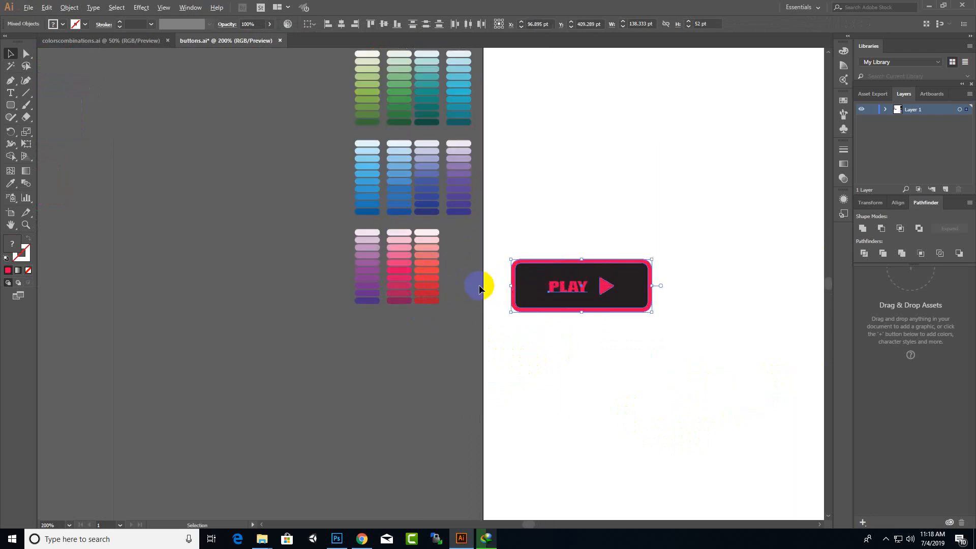
- Fill the button's inner rounded rectangle with the darkest swatch of the red column using the Eyedropper
{"action": "left_click", "coordinate": [632, 288]}
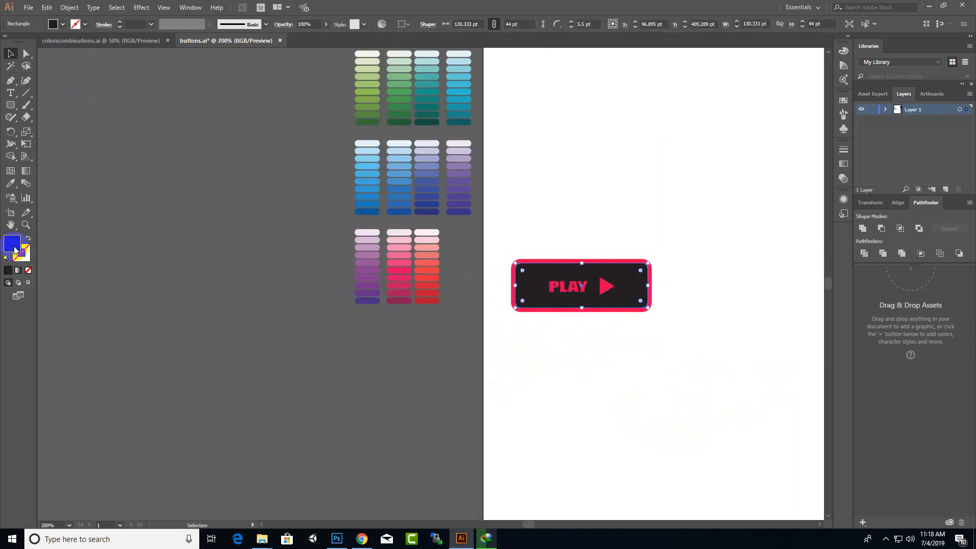
{"action": "left_click", "coordinate": [10, 183]}
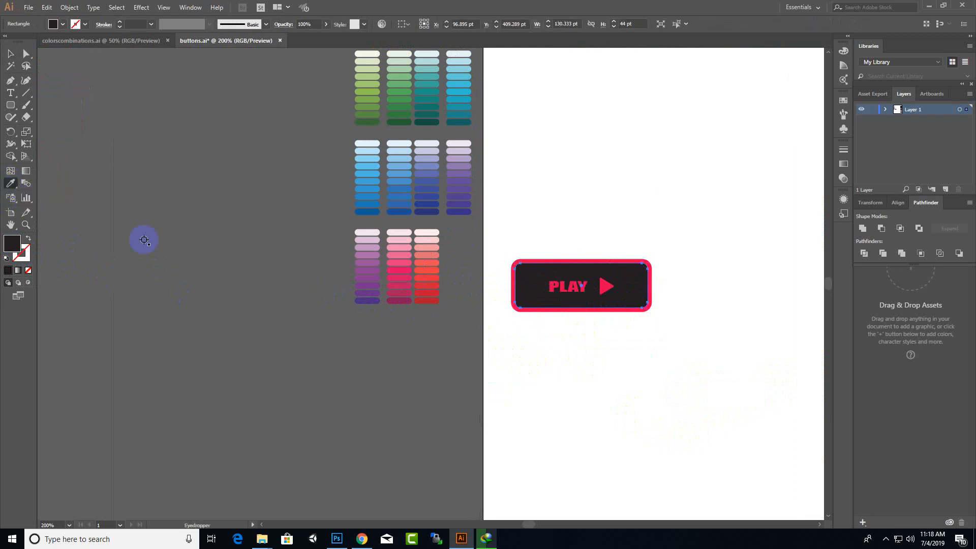
{"action": "left_click", "coordinate": [432, 302]}
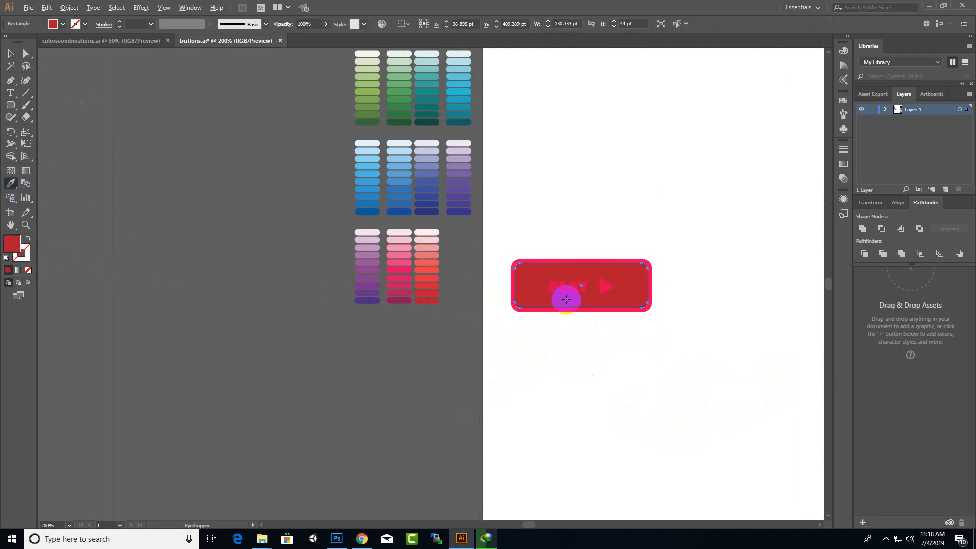
{"action": "scroll", "coordinate": [564, 292], "scroll_direction": "up", "scroll_amount": 1}
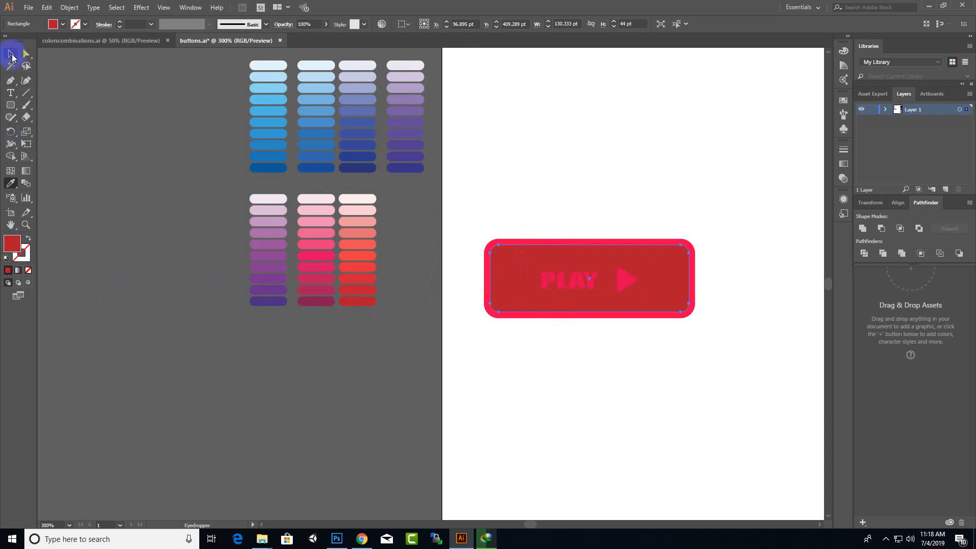
{"action": "left_click", "coordinate": [11, 55]}
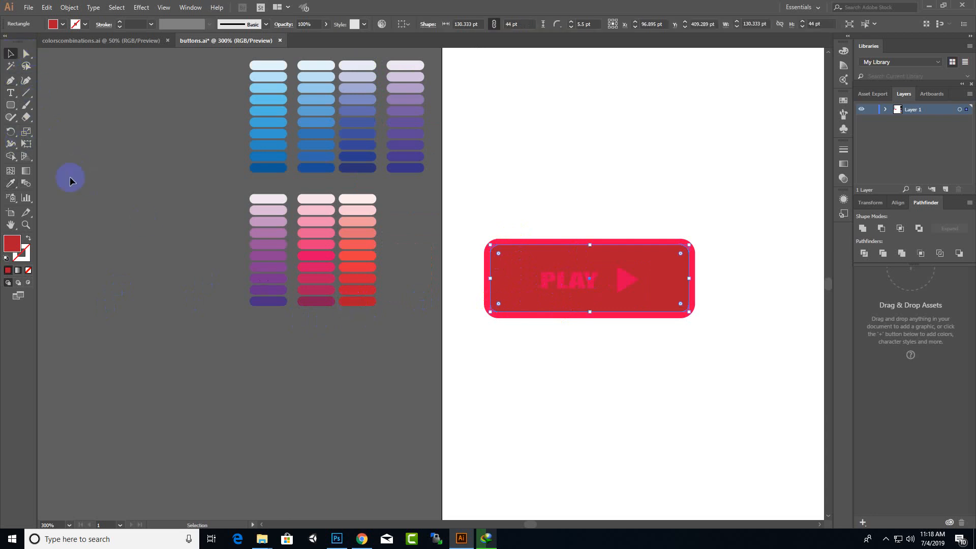
- Fill the PLAY text and the arrow with the lightest swatch of the red column using the Eyedropper
{"action": "left_click", "coordinate": [550, 280]}
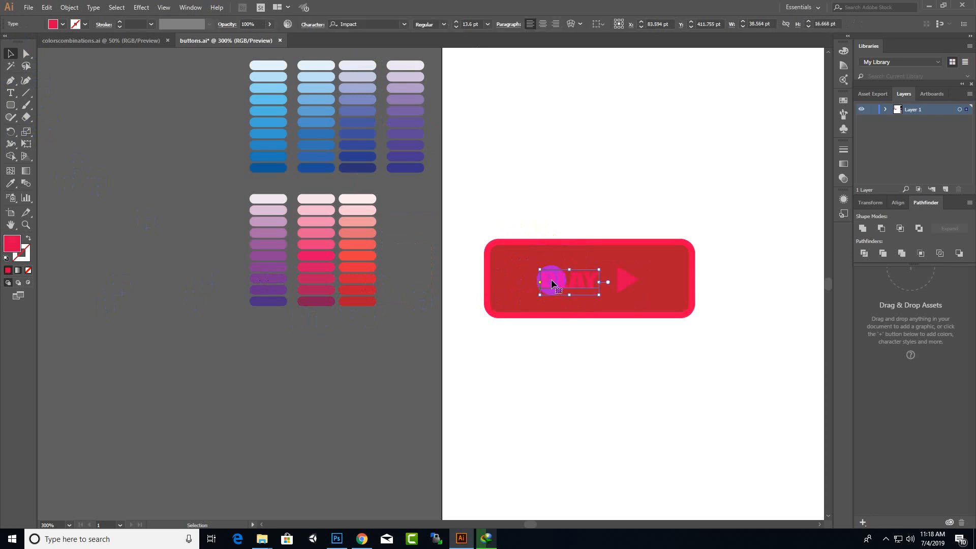
{"action": "left_click", "coordinate": [628, 286], "text": "shift"}
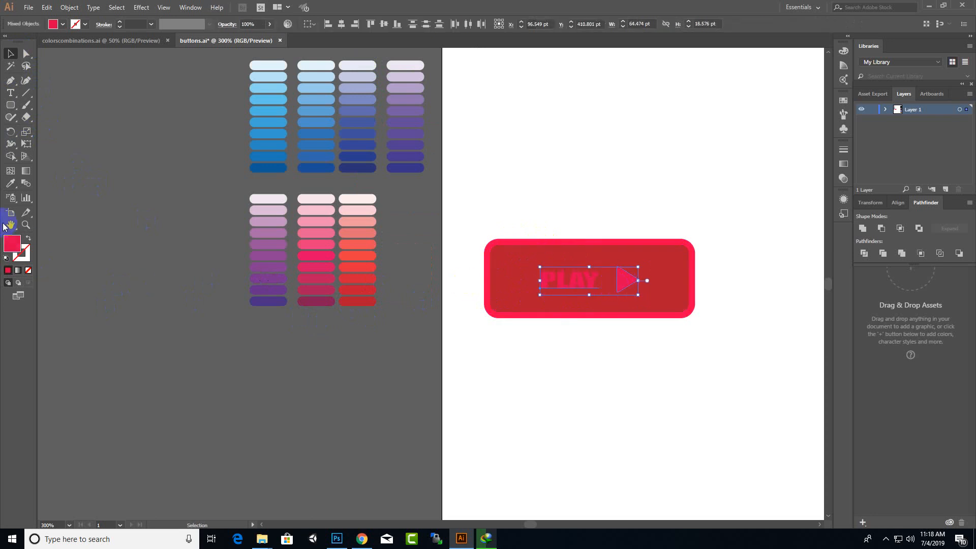
{"action": "left_click", "coordinate": [10, 183]}
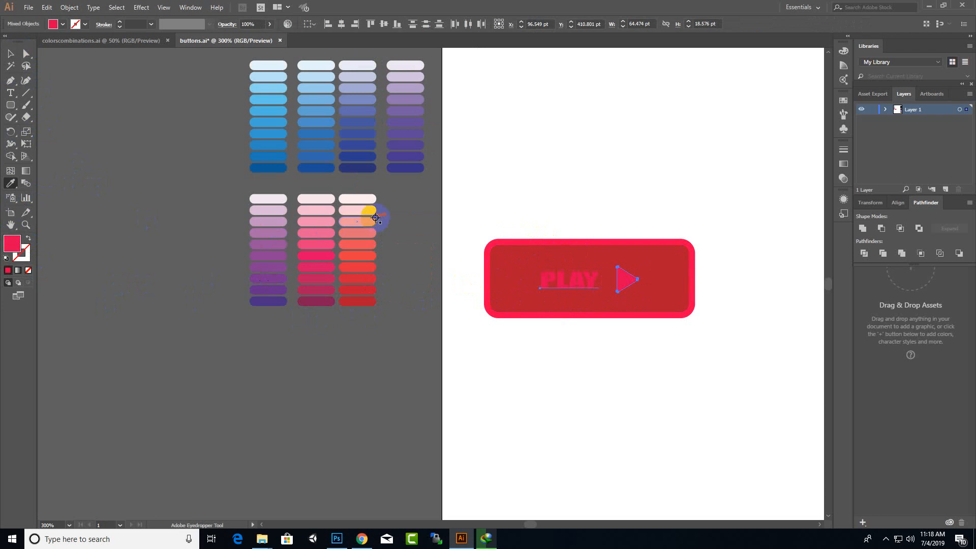
{"action": "left_click", "coordinate": [362, 200]}
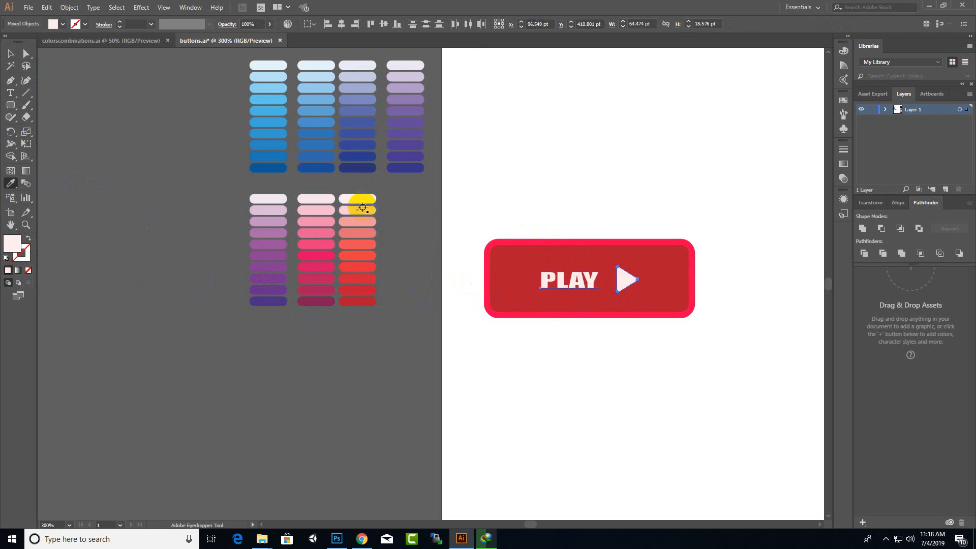
{"action": "left_click", "coordinate": [355, 198]}
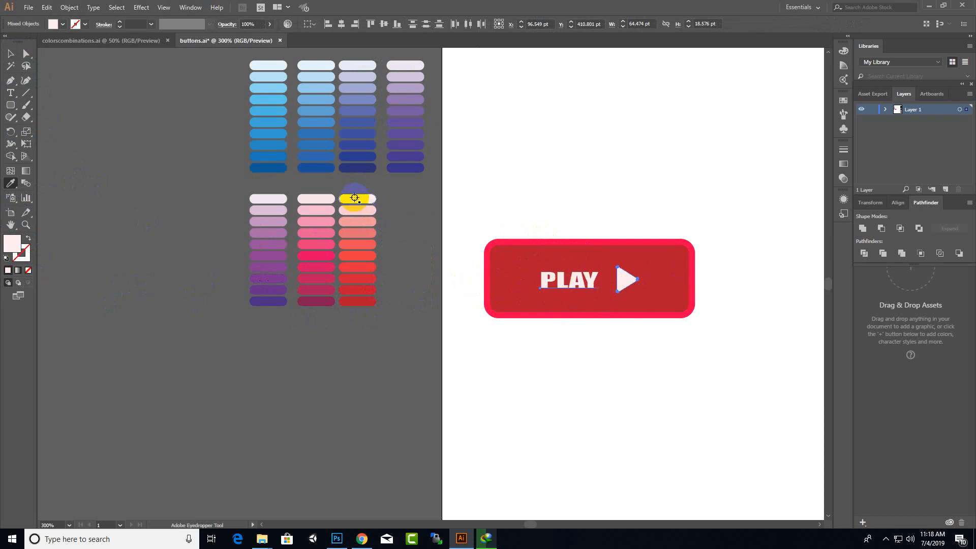
{"action": "left_click", "coordinate": [357, 211]}
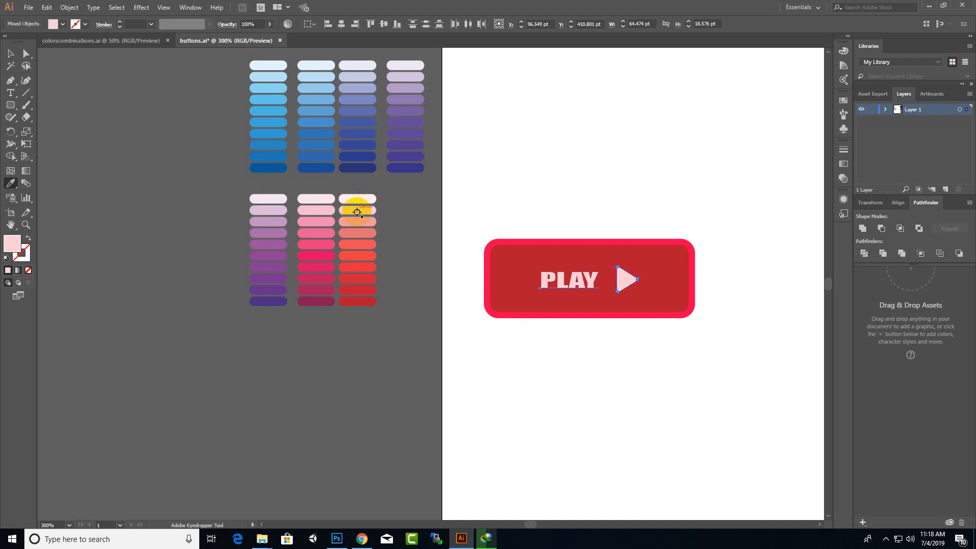
{"action": "left_click", "coordinate": [358, 199]}
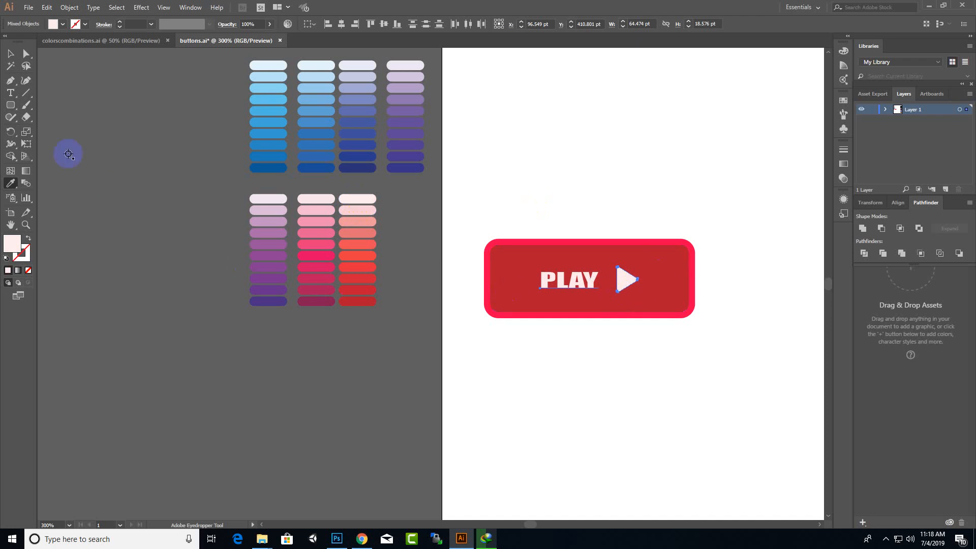
- Fill the button's outer rounded rectangle with the third-lightest swatch of the red column using the Eyedropper
{"action": "left_click", "coordinate": [11, 53]}
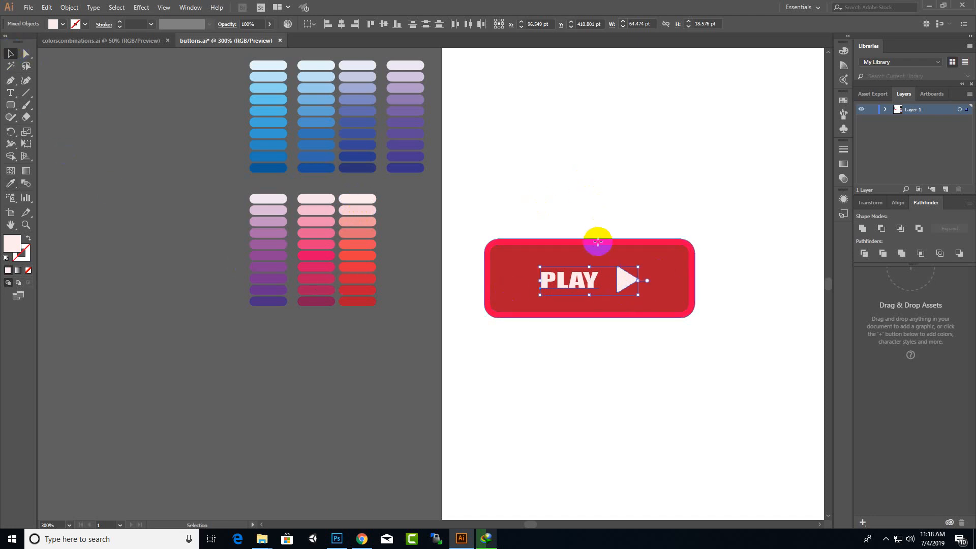
{"action": "left_click", "coordinate": [597, 240]}
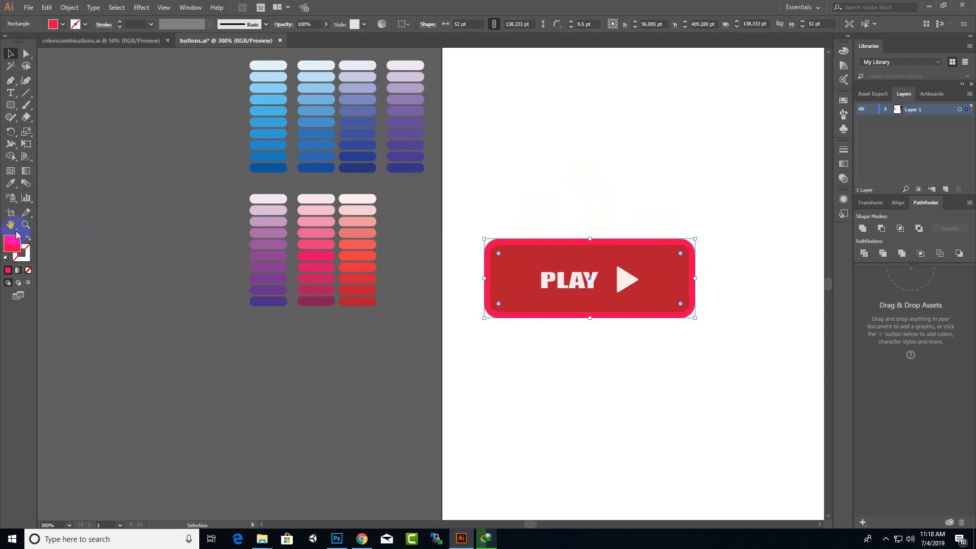
{"action": "left_click", "coordinate": [14, 187]}
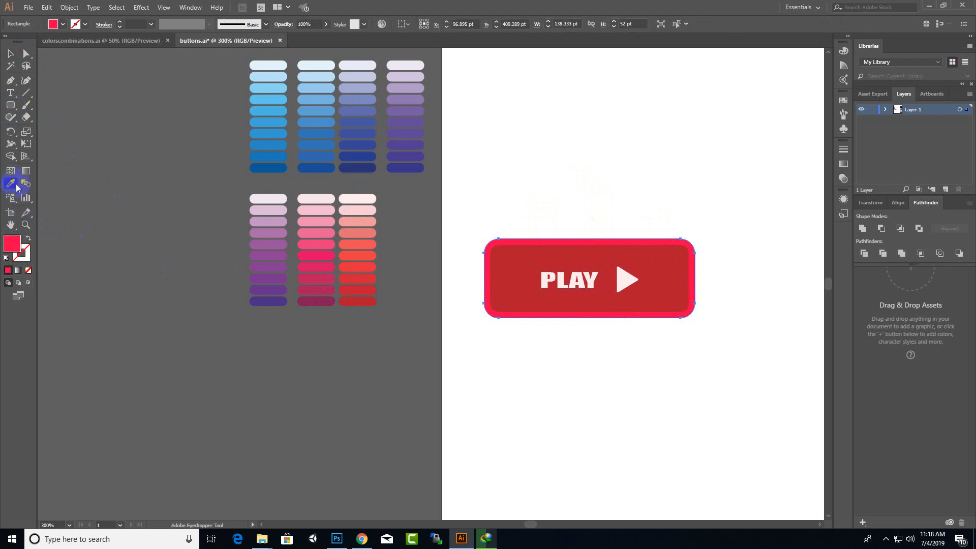
{"action": "left_click", "coordinate": [362, 232]}
{"action": "left_click", "coordinate": [368, 221]}
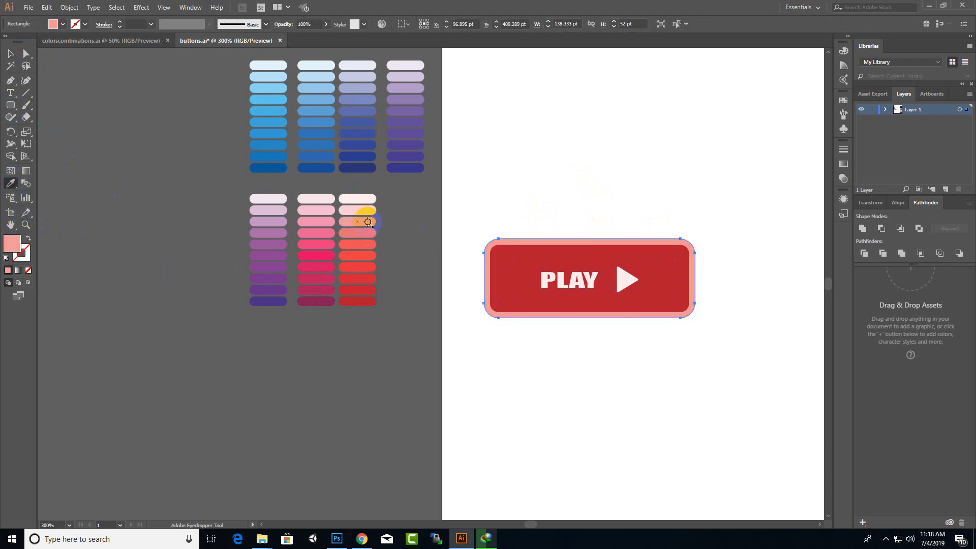
{"action": "left_click", "coordinate": [369, 212]}
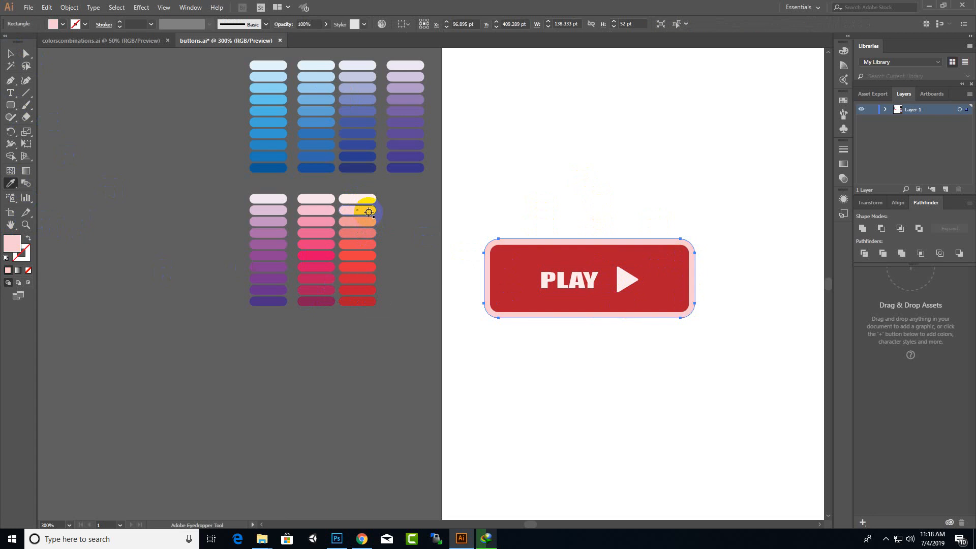
{"action": "left_click", "coordinate": [368, 224]}
{"action": "left_click", "coordinate": [8, 53]}
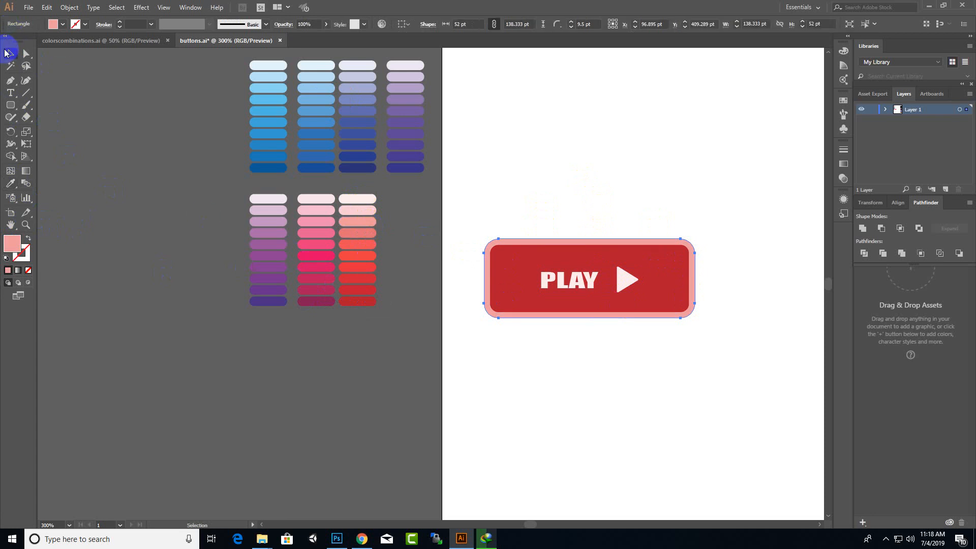
{"action": "left_click", "coordinate": [392, 380]}
- Move the whole PLAY button across the artboard to sit beside the blue reference PLAY button
{"action": "scroll", "coordinate": [326, 367], "scroll_direction": "down", "scroll_amount": 1}
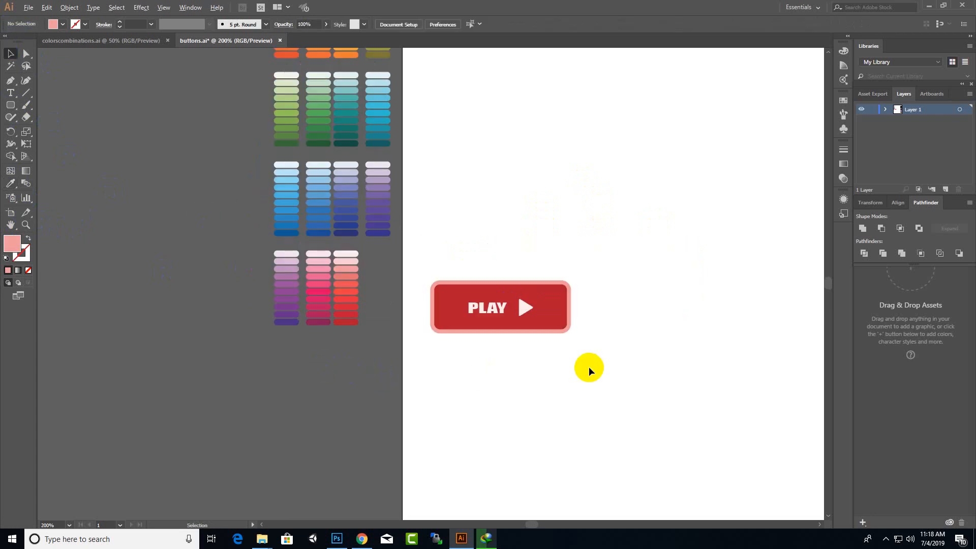
{"action": "left_click_drag", "start_coordinate": [398, 339], "coordinate": [650, 453]}
{"action": "scroll", "coordinate": [285, 426], "scroll_direction": "down", "scroll_amount": 2}
{"action": "scroll", "coordinate": [301, 412], "scroll_direction": "down", "scroll_amount": 2}
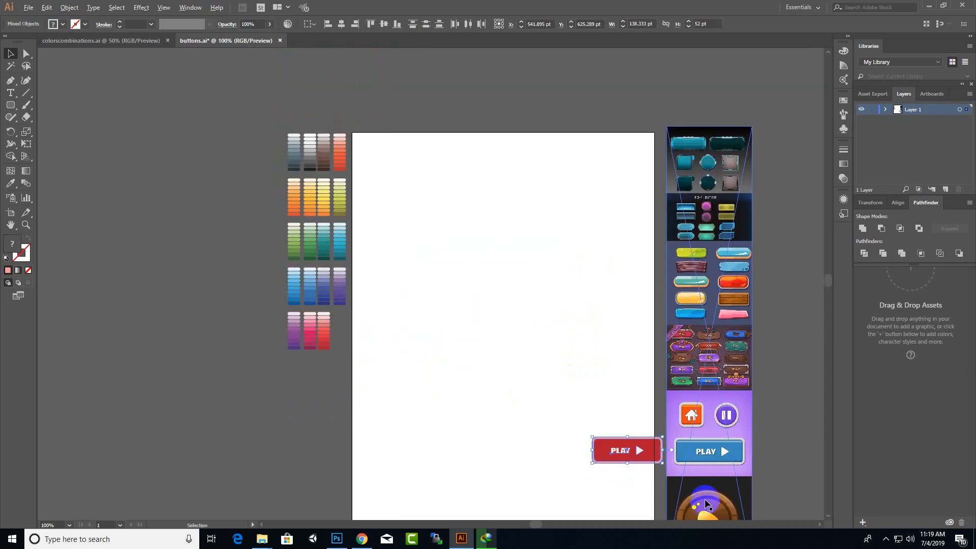
{"action": "scroll", "coordinate": [681, 475], "scroll_direction": "up", "scroll_amount": 4}
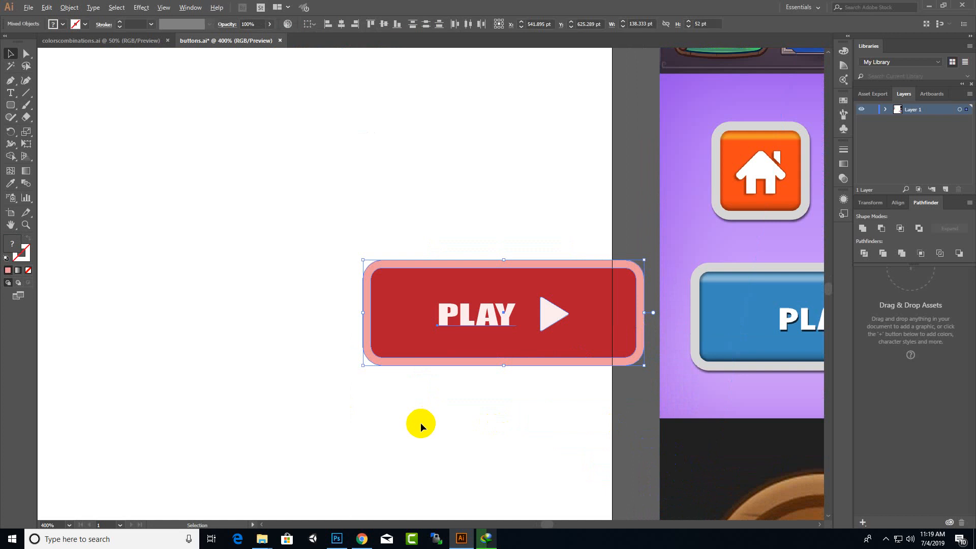
{"action": "scroll", "coordinate": [509, 393], "scroll_direction": "down", "scroll_amount": 1}
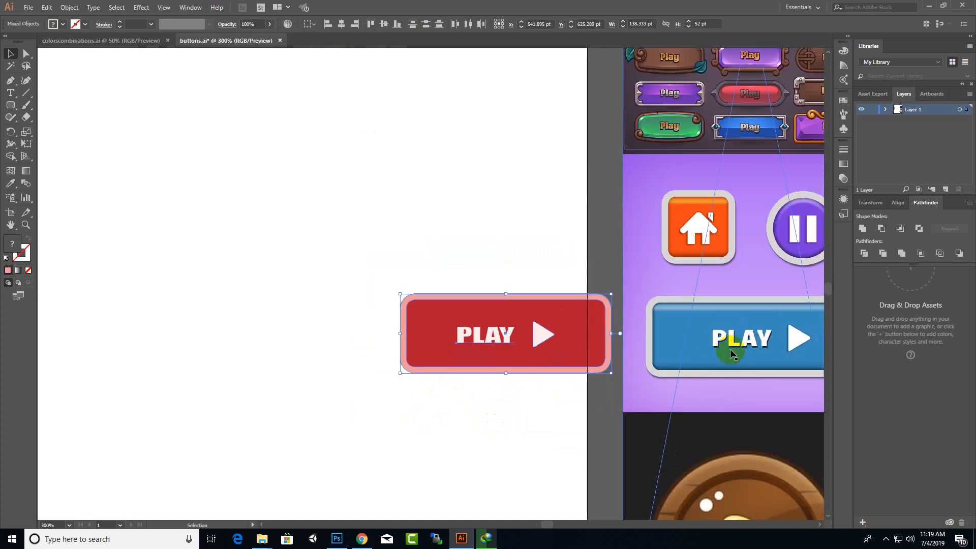
{"action": "scroll", "coordinate": [552, 345], "scroll_direction": "down", "scroll_amount": 1}
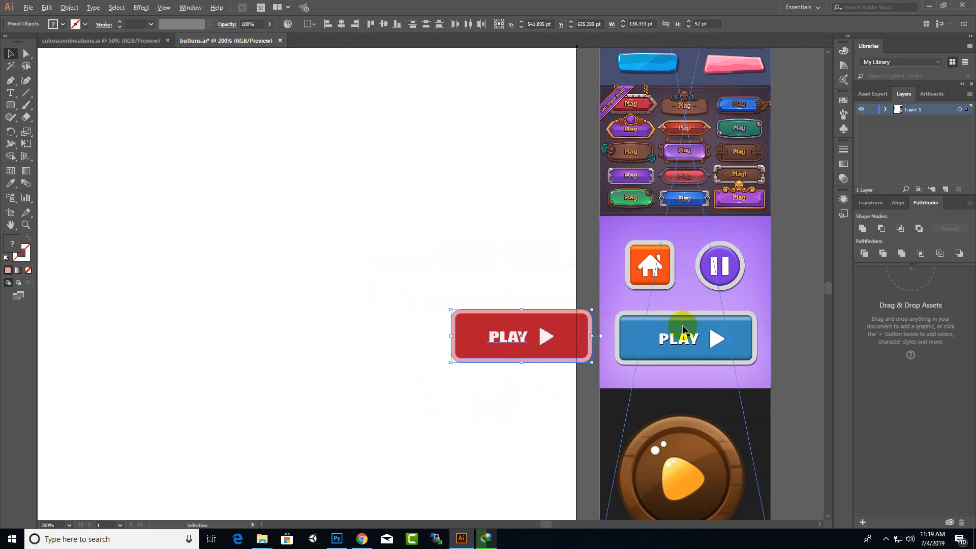
{"action": "scroll", "coordinate": [739, 327], "scroll_direction": "up", "scroll_amount": 1}
{"action": "left_click", "coordinate": [391, 266]}
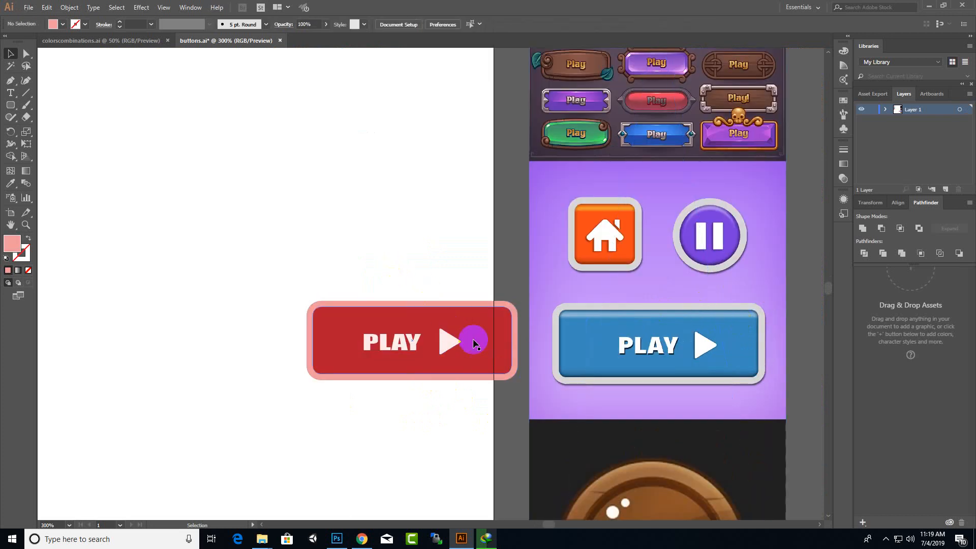
- Duplicate the inner rounded rectangle twice above the button, offset about 6 pt vertically, and subtract the front copy with Minus Front to leave a thin strip
{"action": "left_click", "coordinate": [473, 339]}
{"action": "left_click_drag", "start_coordinate": [477, 339], "coordinate": [468, 251]}
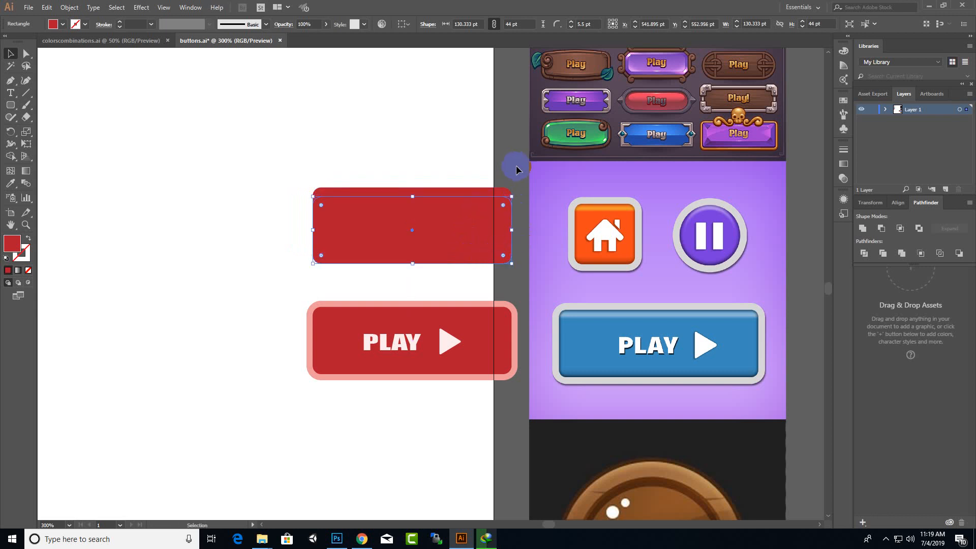
{"action": "left_click_drag", "start_coordinate": [516, 169], "coordinate": [288, 245]}
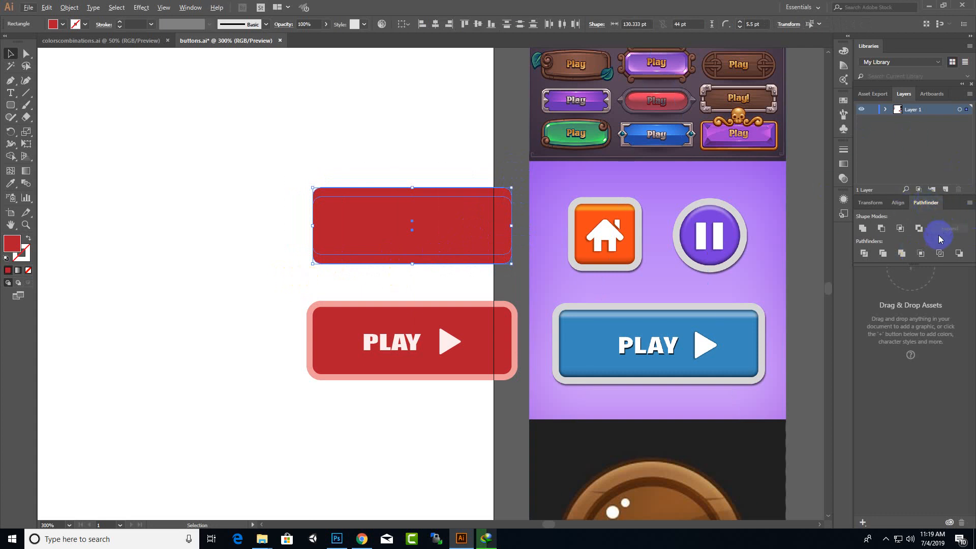
{"action": "left_click", "coordinate": [883, 233]}
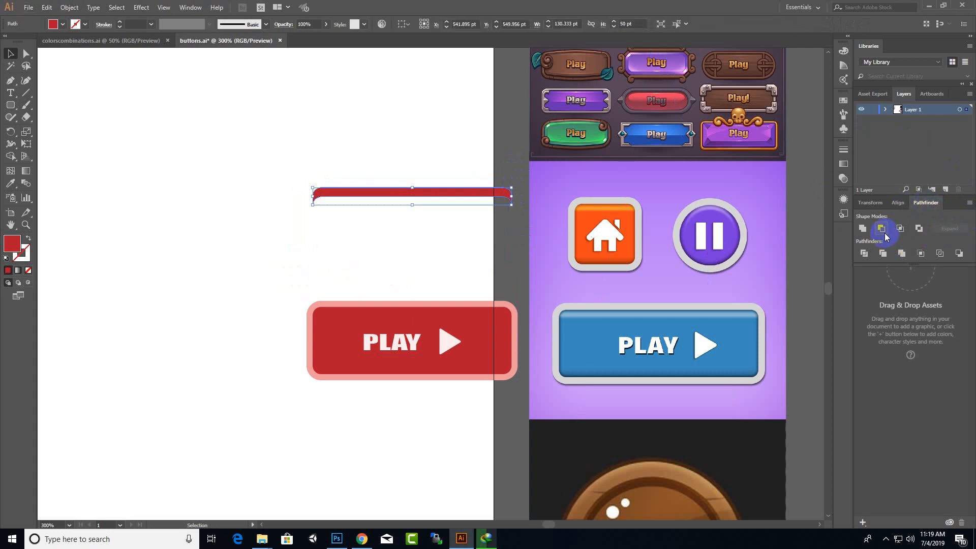
{"action": "left_click", "coordinate": [330, 157]}
{"action": "left_click", "coordinate": [451, 200]}
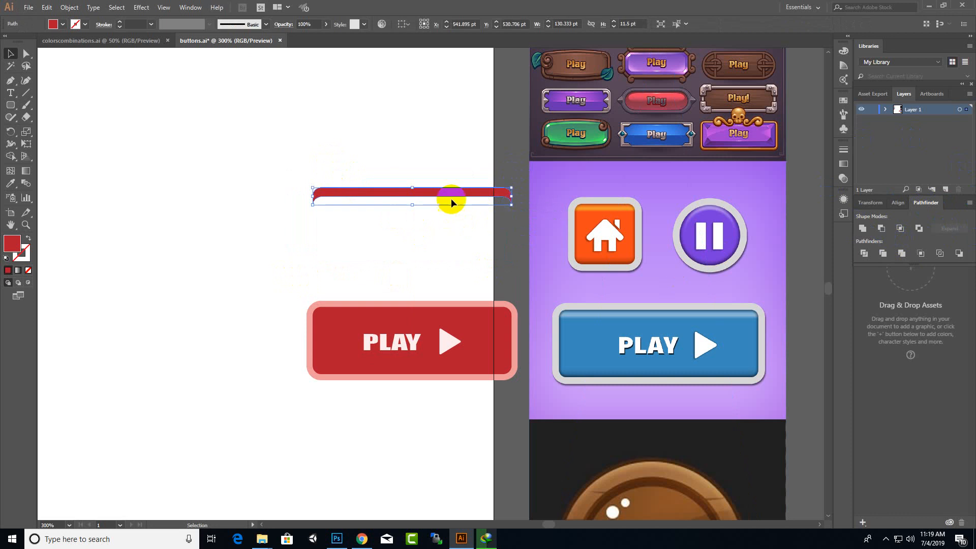
- Delete the pointed lower anchor points at both ends of the curved strip with the Direct Selection tool
{"action": "left_click", "coordinate": [25, 54]}
{"action": "scroll", "coordinate": [515, 214], "scroll_direction": "up", "scroll_amount": 2}
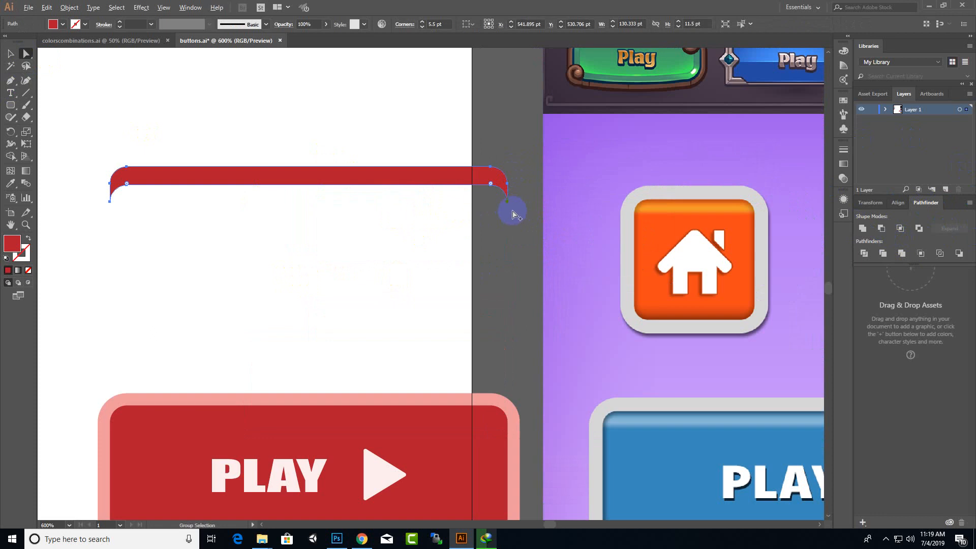
{"action": "left_click", "coordinate": [503, 202]}
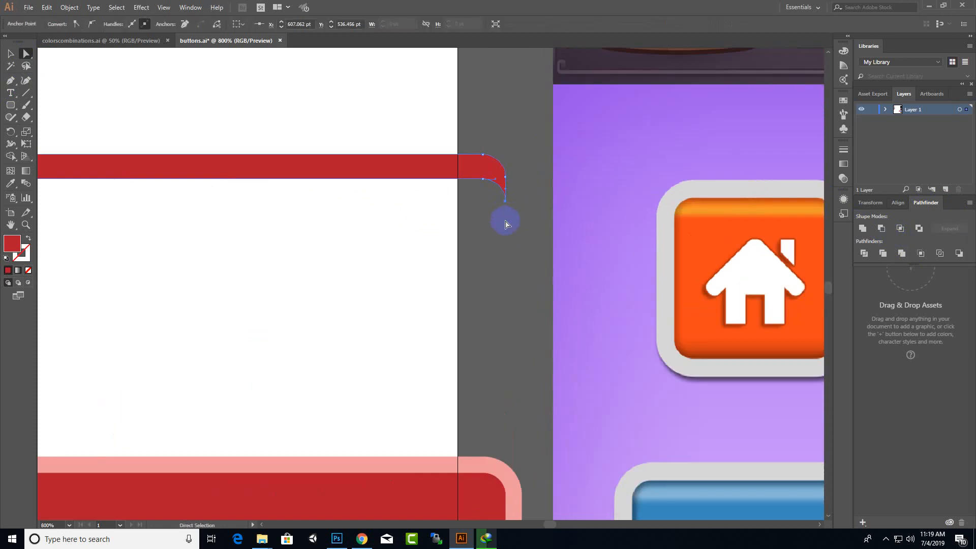
{"action": "key", "text": "Delete"}
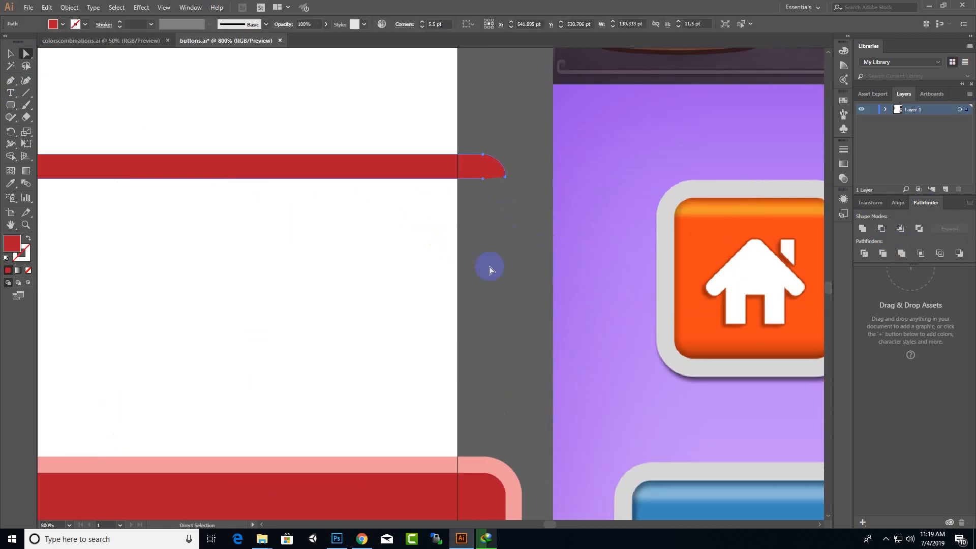
{"action": "scroll", "coordinate": [503, 273], "scroll_direction": "down", "scroll_amount": 3}
{"action": "scroll", "coordinate": [318, 230], "scroll_direction": "up", "scroll_amount": 3}
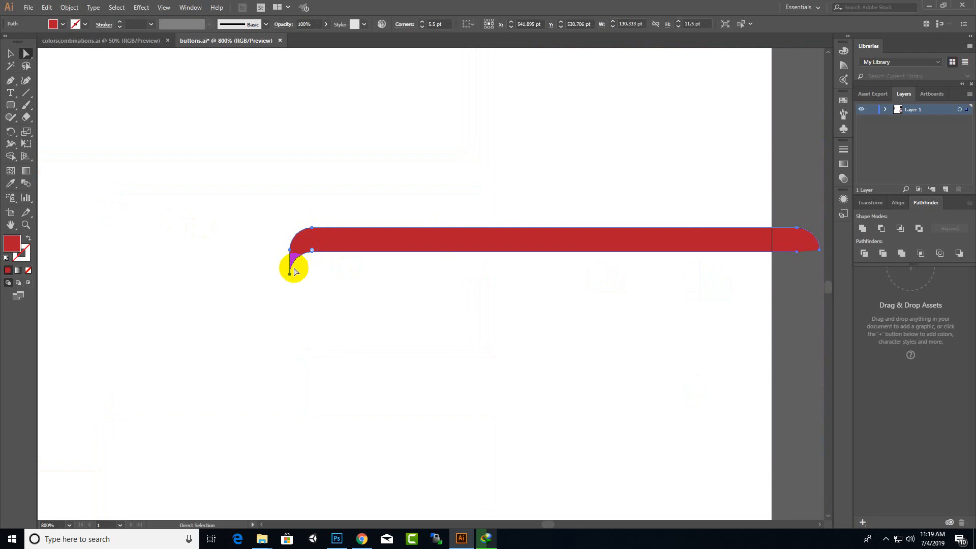
{"action": "left_click", "coordinate": [290, 275]}
{"action": "key", "text": "Delete"}
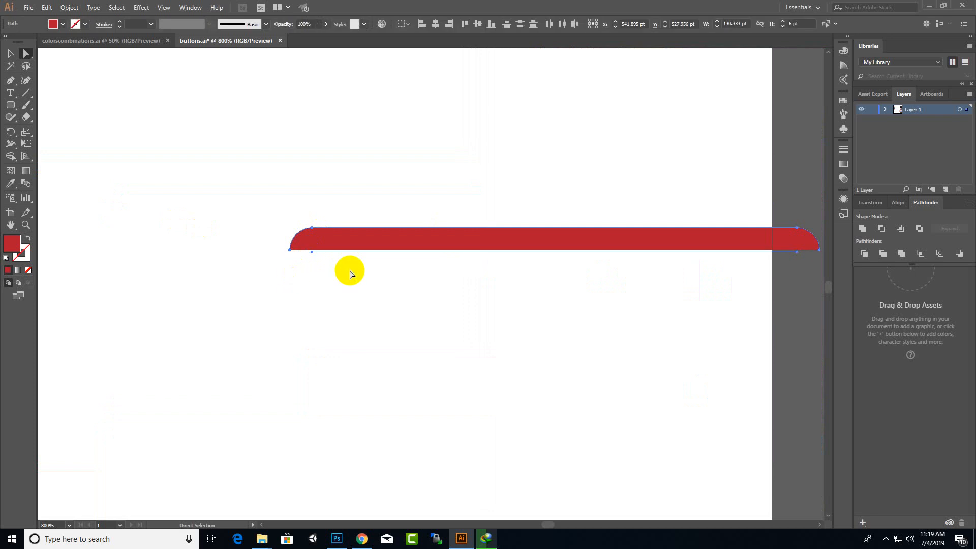
- Delete the leftover open line below the trimmed strip
{"action": "left_click", "coordinate": [11, 54]}
{"action": "scroll", "coordinate": [484, 279], "scroll_direction": "down", "scroll_amount": 1}
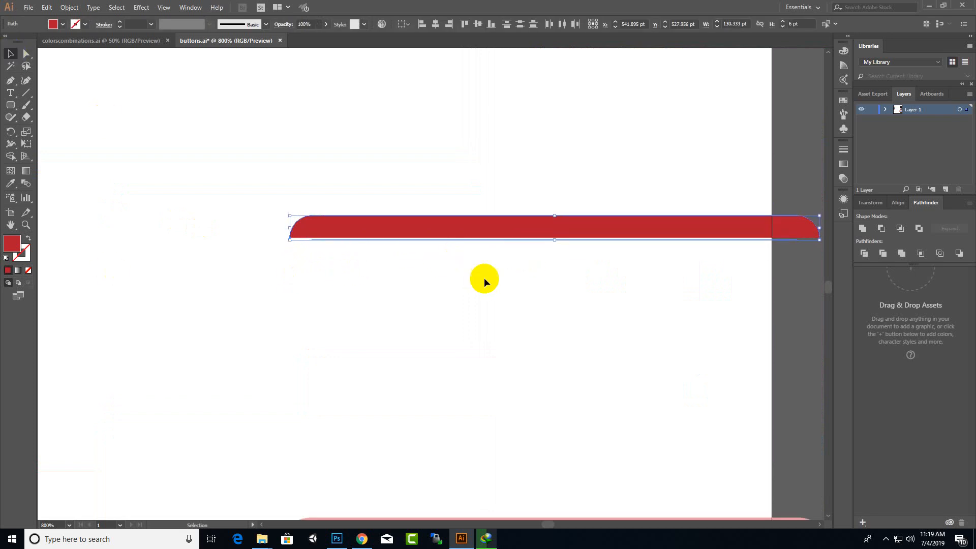
{"action": "left_click", "coordinate": [398, 254]}
{"action": "left_click", "coordinate": [407, 241]}
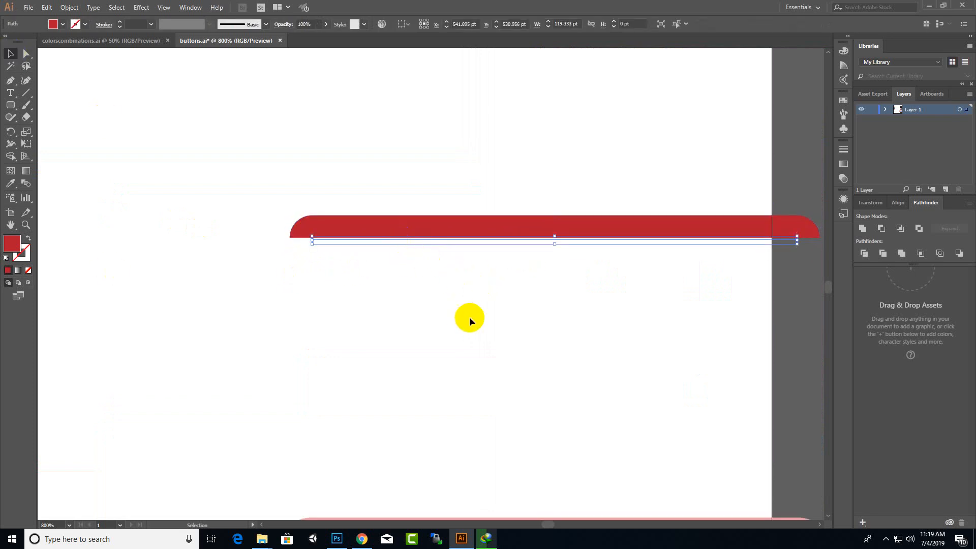
{"action": "key", "text": "Delete"}
- Move the strip onto the upper edge of the button's inner rectangle and reduce its height to about 4.3 pt
{"action": "left_click", "coordinate": [422, 226]}
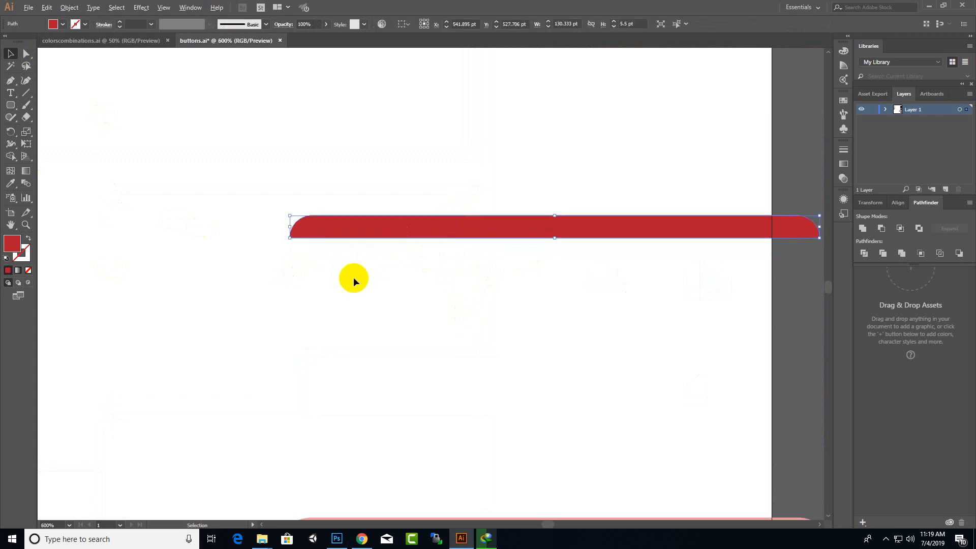
{"action": "scroll", "coordinate": [387, 300], "scroll_direction": "down", "scroll_amount": 1}
{"action": "left_click_drag", "start_coordinate": [513, 250], "coordinate": [510, 418]}
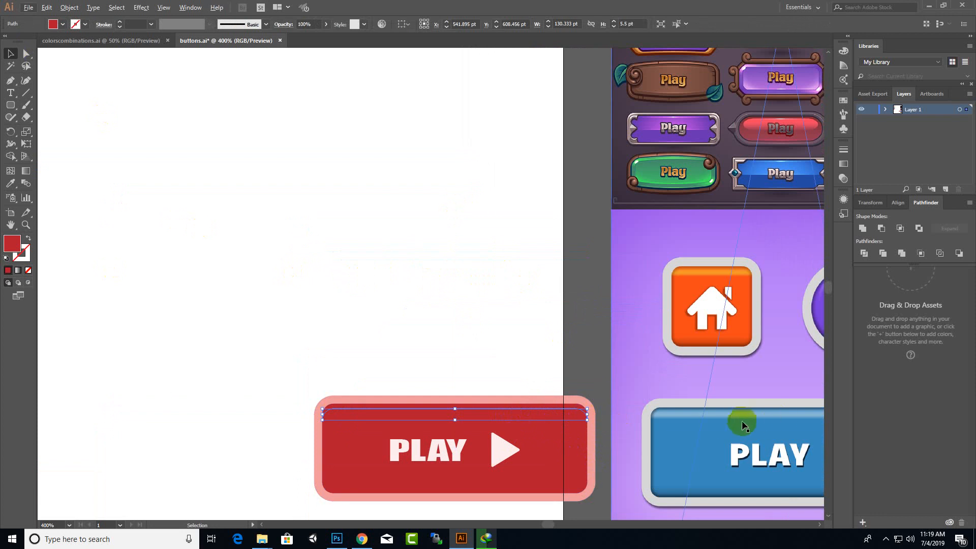
{"action": "scroll", "coordinate": [585, 410], "scroll_direction": "down", "scroll_amount": 1}
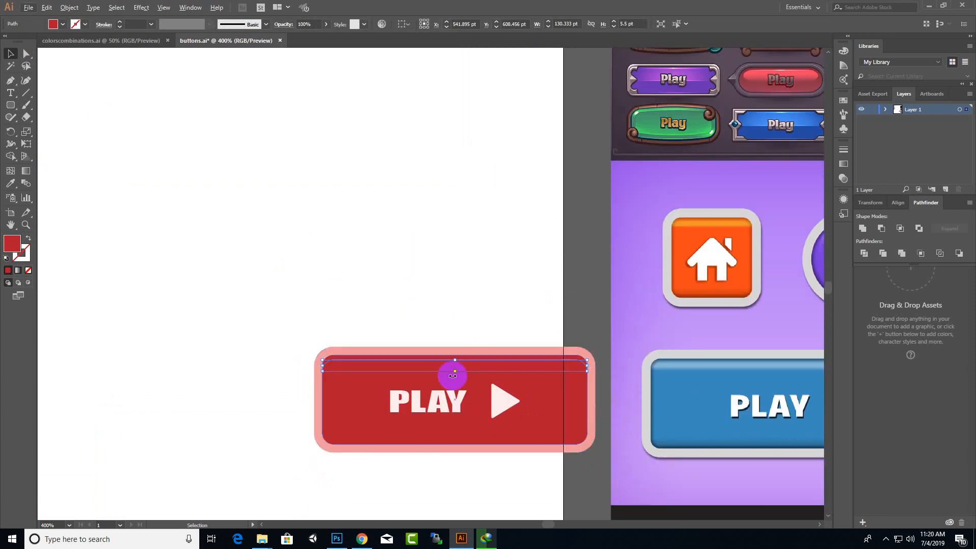
{"action": "left_click_drag", "start_coordinate": [455, 371], "coordinate": [455, 368]}
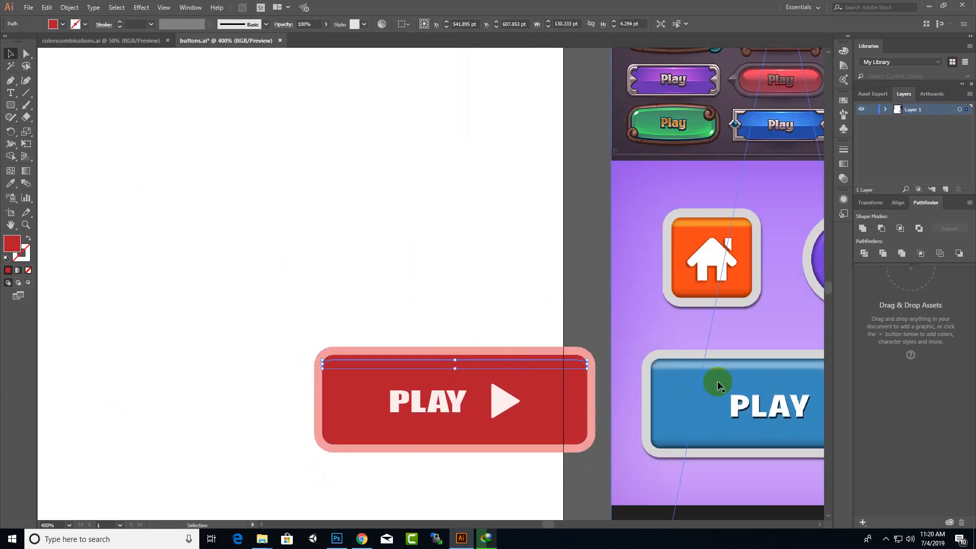
- Fill the highlight strip with the fourth-lightest swatch of the red column using the Eyedropper
{"action": "scroll", "coordinate": [537, 375], "scroll_direction": "up", "scroll_amount": 2}
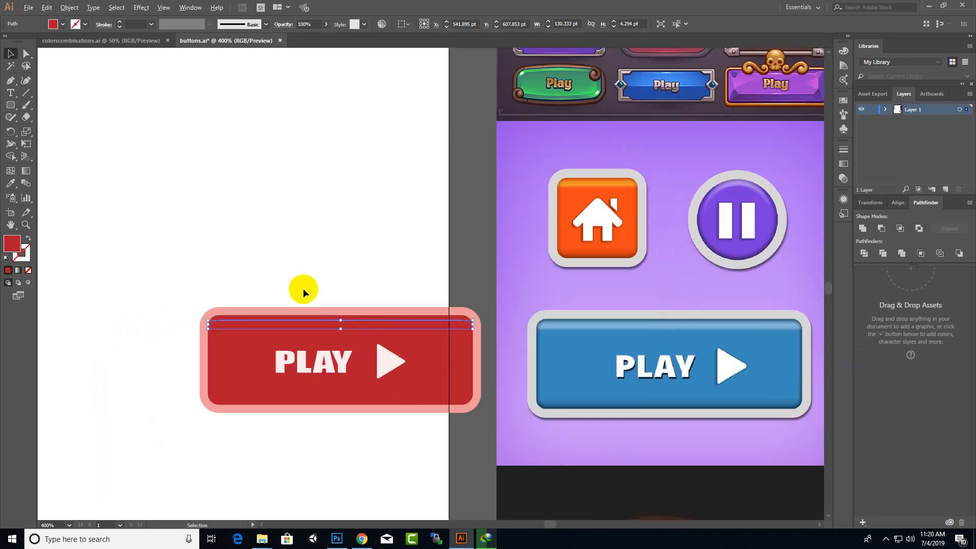
{"action": "scroll", "coordinate": [305, 289], "scroll_direction": "down", "scroll_amount": 2}
{"action": "left_click", "coordinate": [10, 248]}
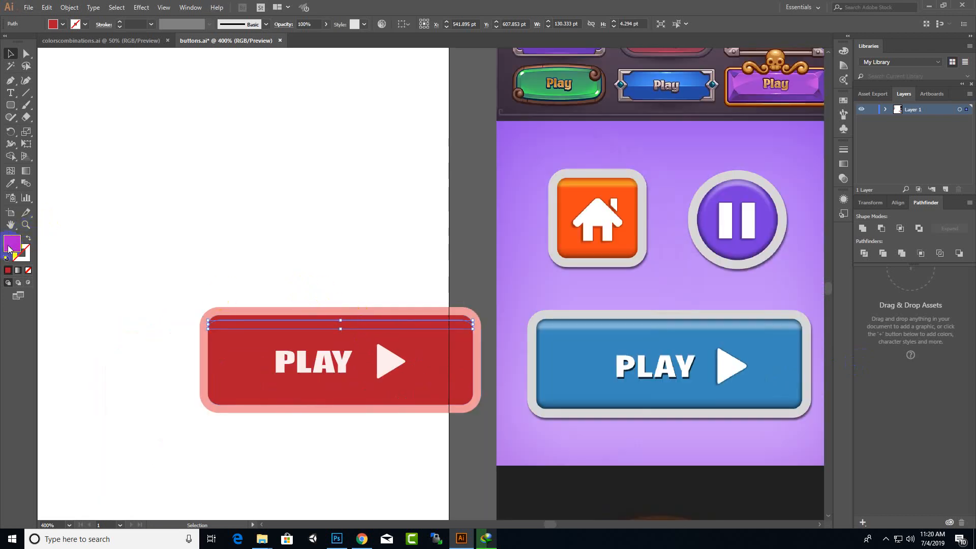
{"action": "left_click", "coordinate": [10, 184]}
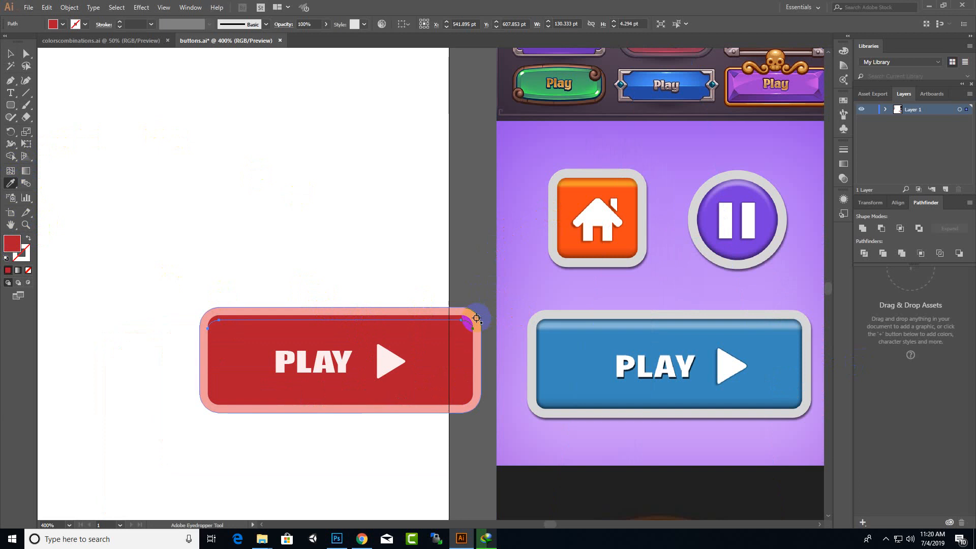
{"action": "left_click", "coordinate": [468, 314]}
{"action": "scroll", "coordinate": [536, 301], "scroll_direction": "down", "scroll_amount": 2}
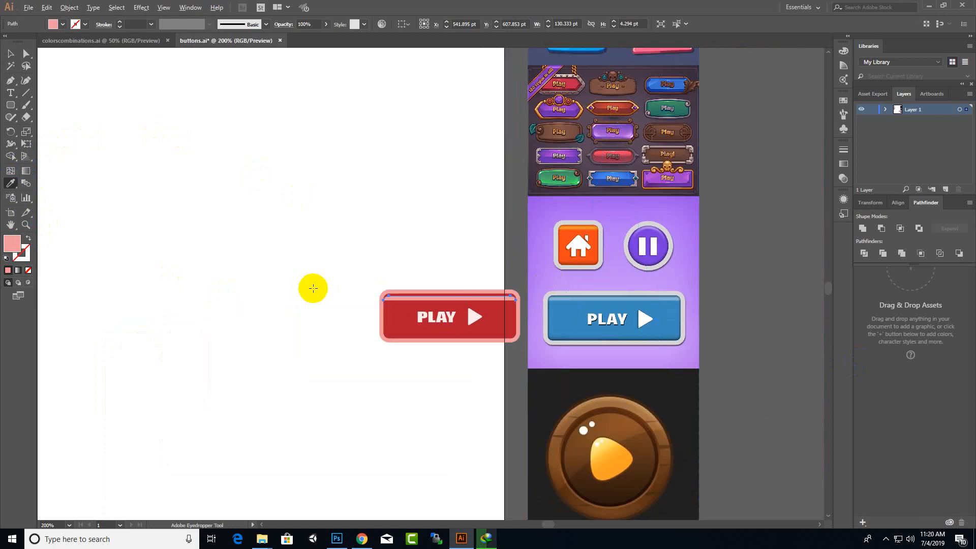
{"action": "scroll", "coordinate": [314, 288], "scroll_direction": "down", "scroll_amount": 2}
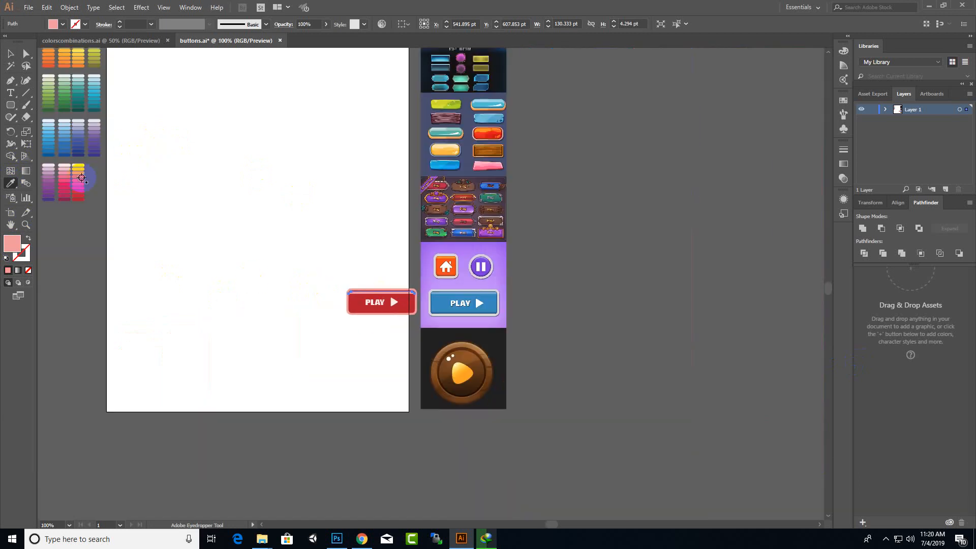
{"action": "left_click", "coordinate": [80, 178]}
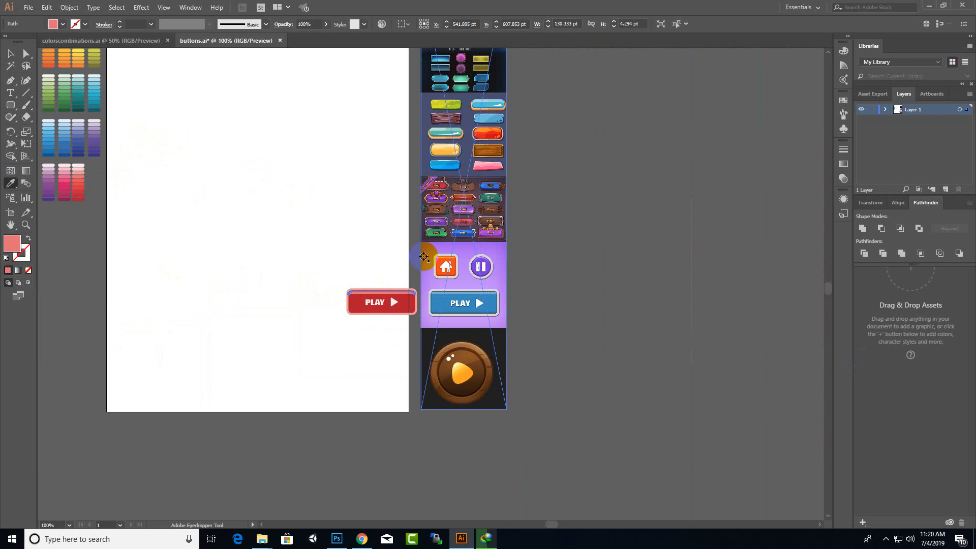
- Lower the highlight strip's opacity to 59%
{"action": "scroll", "coordinate": [401, 298], "scroll_direction": "up", "scroll_amount": 4}
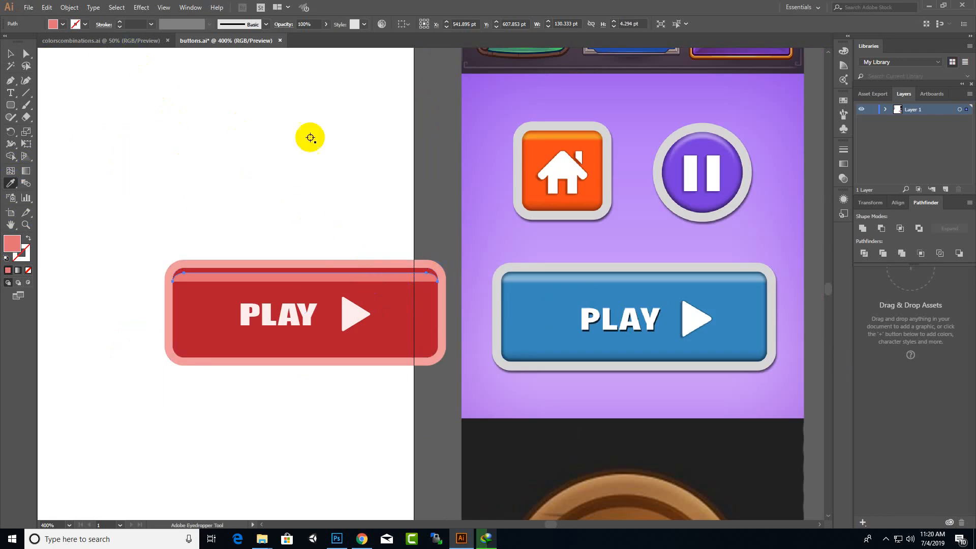
{"action": "left_click", "coordinate": [325, 24]}
{"action": "left_click_drag", "start_coordinate": [315, 42], "coordinate": [312, 40]}
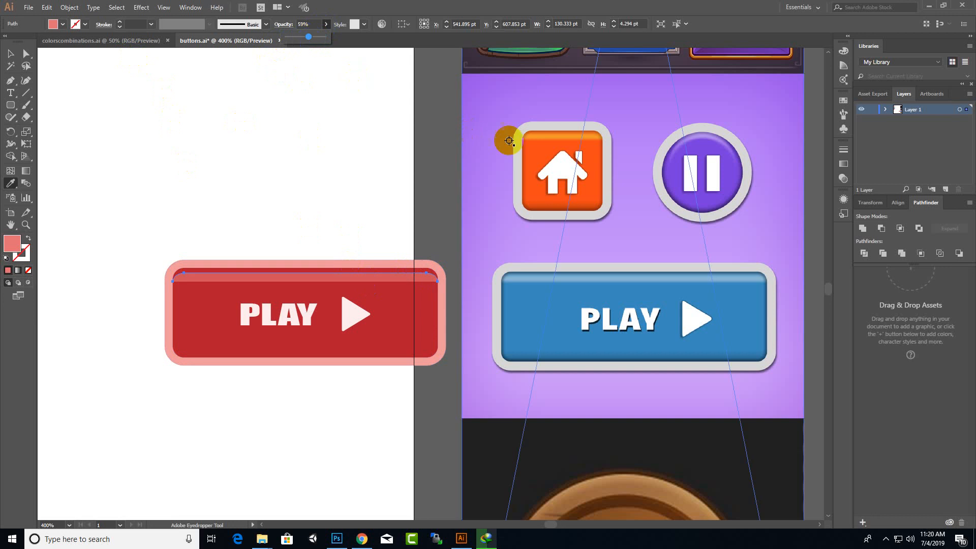
- Apply a Gaussian Blur with a 5.4-pixel radius to the button's highlight strip and deselect it
{"action": "left_click", "coordinate": [153, 11]}
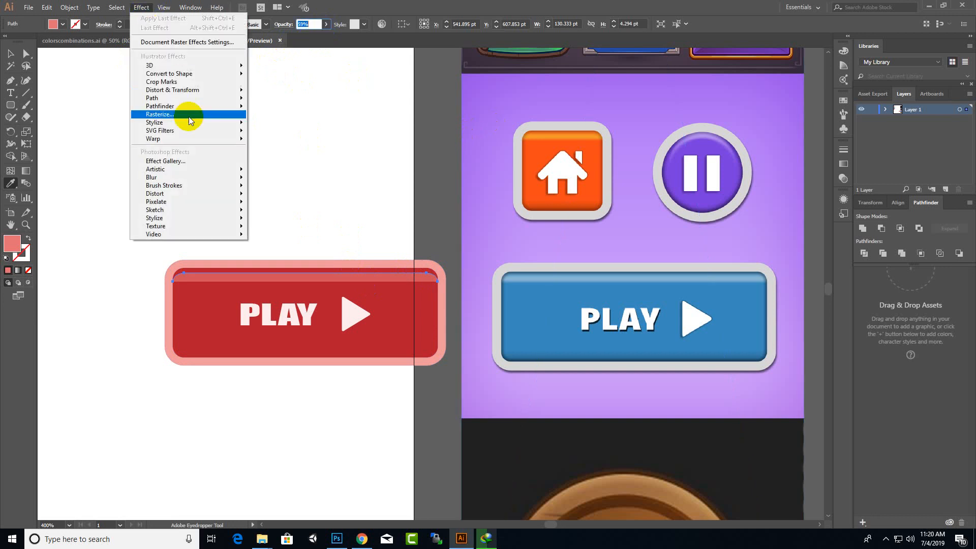
{"action": "mouse_move", "coordinate": [202, 179]}
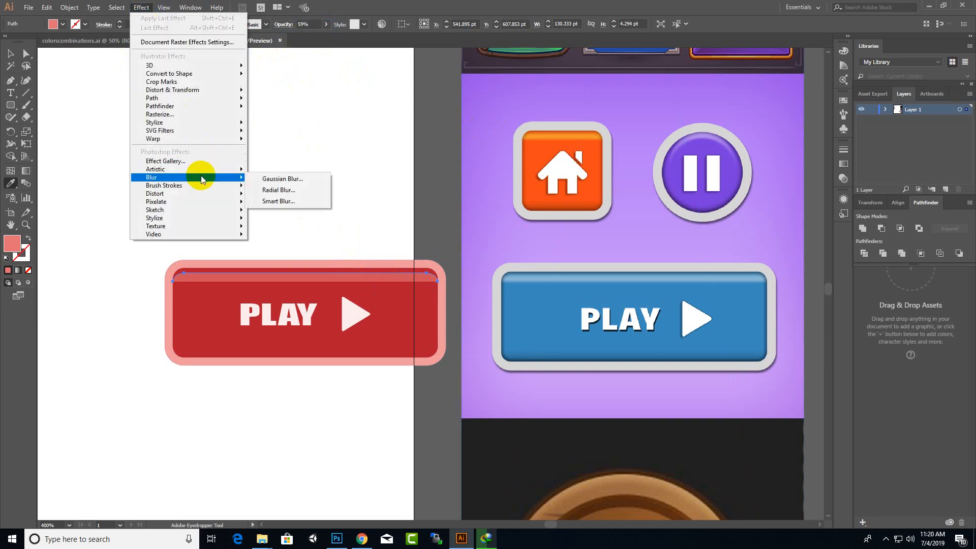
{"action": "left_click", "coordinate": [276, 179]}
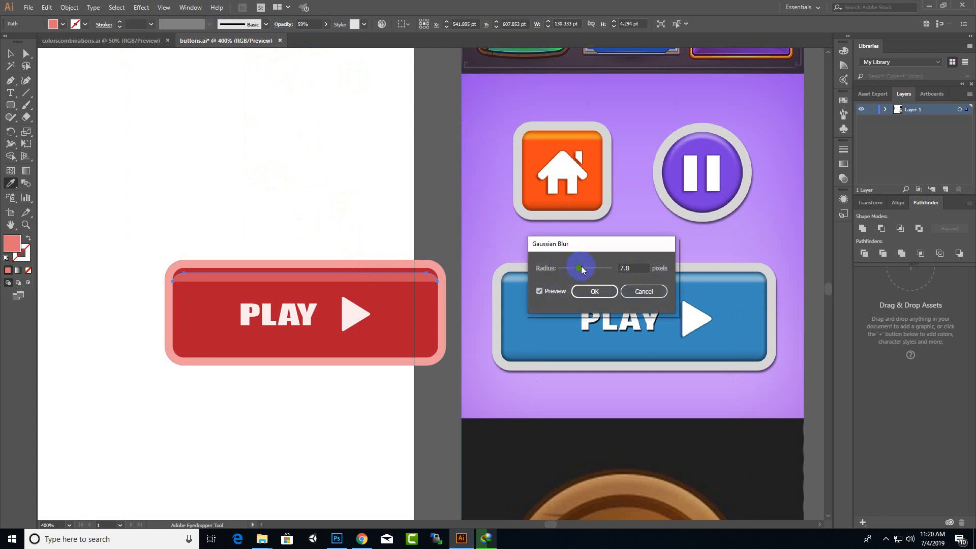
{"action": "mouse_move", "coordinate": [583, 270]}
{"action": "left_mouse_down"}
{"action": "mouse_move", "coordinate": [572, 269]}
{"action": "mouse_move", "coordinate": [605, 271]}
{"action": "mouse_move", "coordinate": [570, 270]}
{"action": "left_mouse_up"}
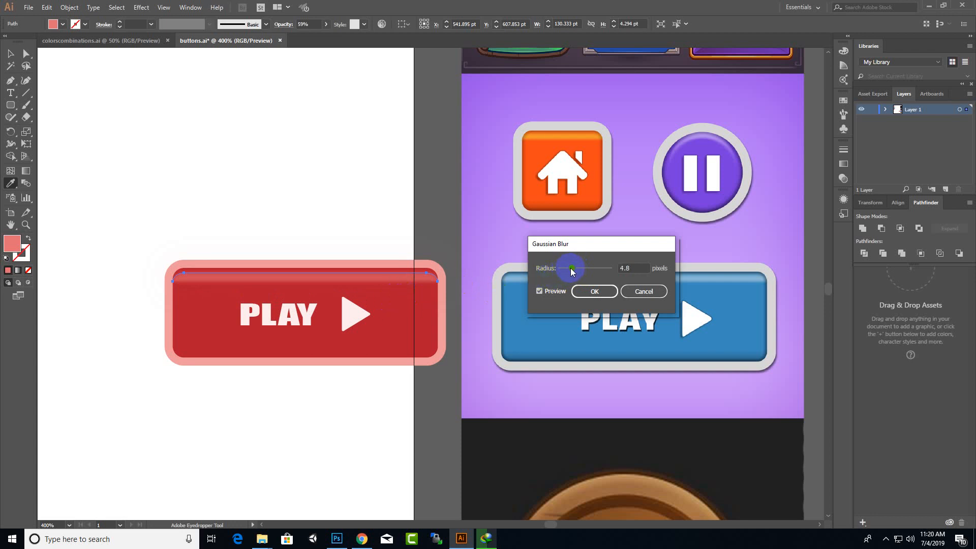
{"action": "left_click", "coordinate": [593, 291]}
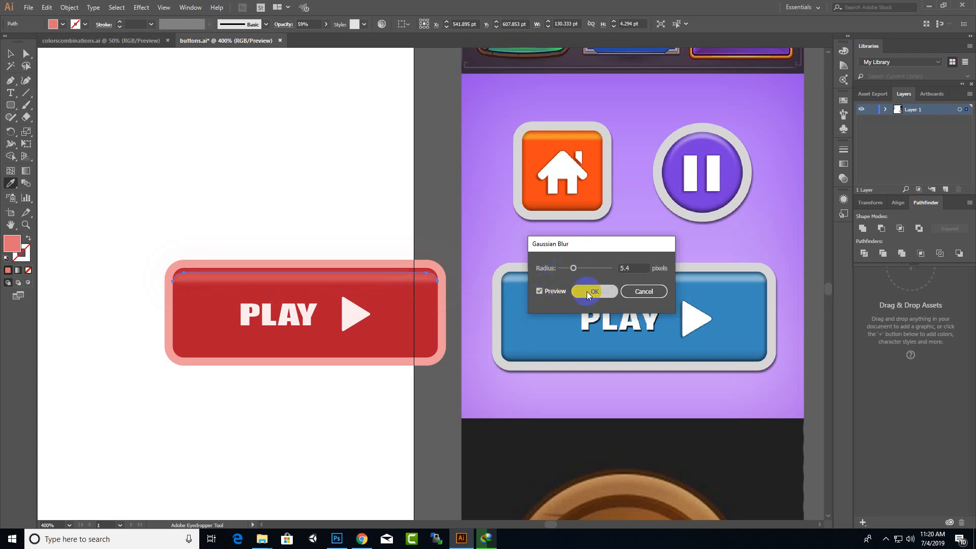
{"action": "left_click", "coordinate": [10, 53]}
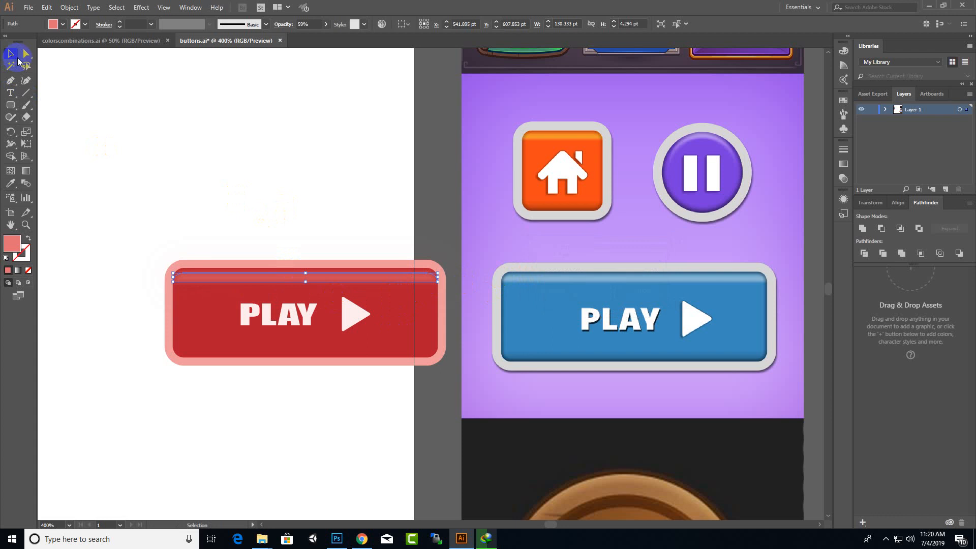
{"action": "left_click", "coordinate": [227, 155]}
- Select the whole red PLAY button and move it to the left side of the artboard
{"action": "scroll", "coordinate": [331, 184], "scroll_direction": "down", "scroll_amount": 1}
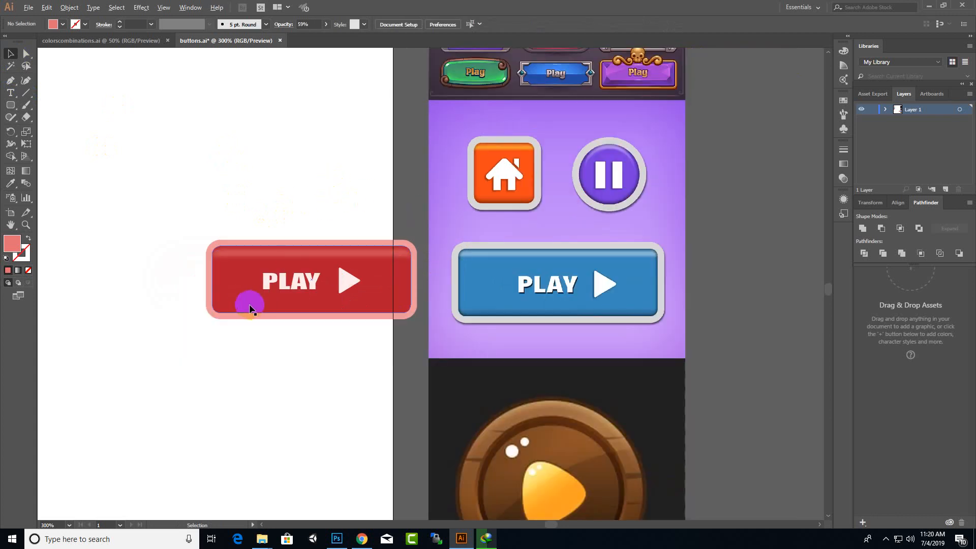
{"action": "scroll", "coordinate": [592, 237], "scroll_direction": "down", "scroll_amount": 2}
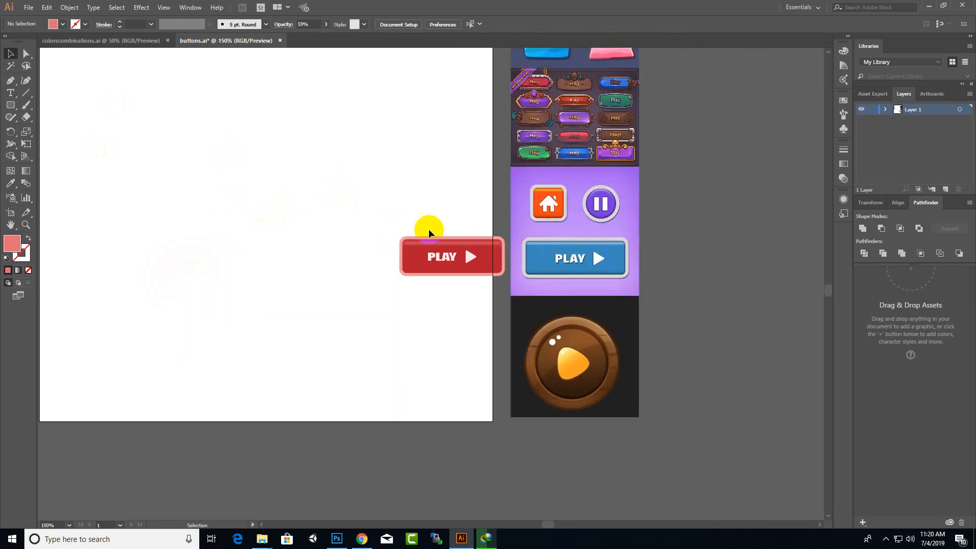
{"action": "left_click_drag", "start_coordinate": [376, 207], "coordinate": [505, 296]}
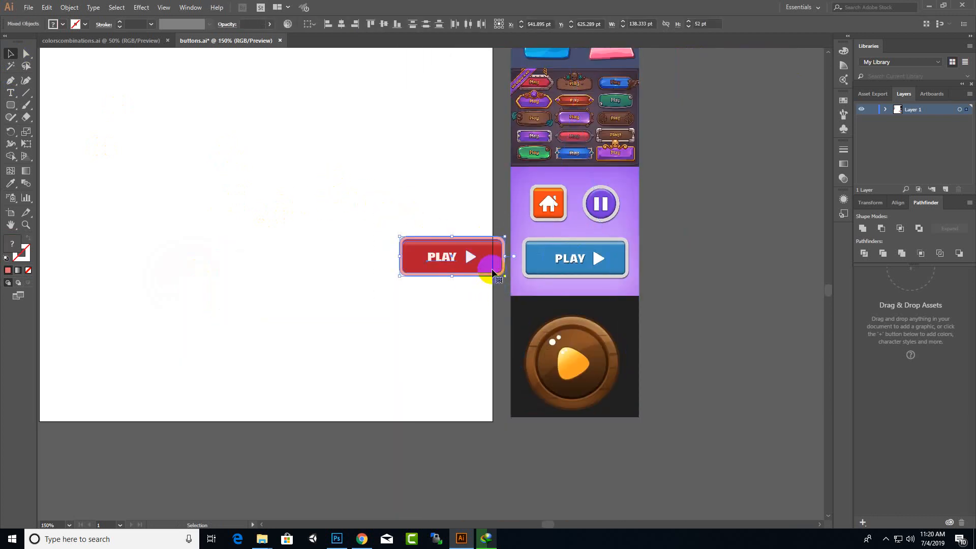
{"action": "left_click_drag", "start_coordinate": [487, 257], "coordinate": [140, 240]}
{"action": "left_click", "coordinate": [425, 261]}
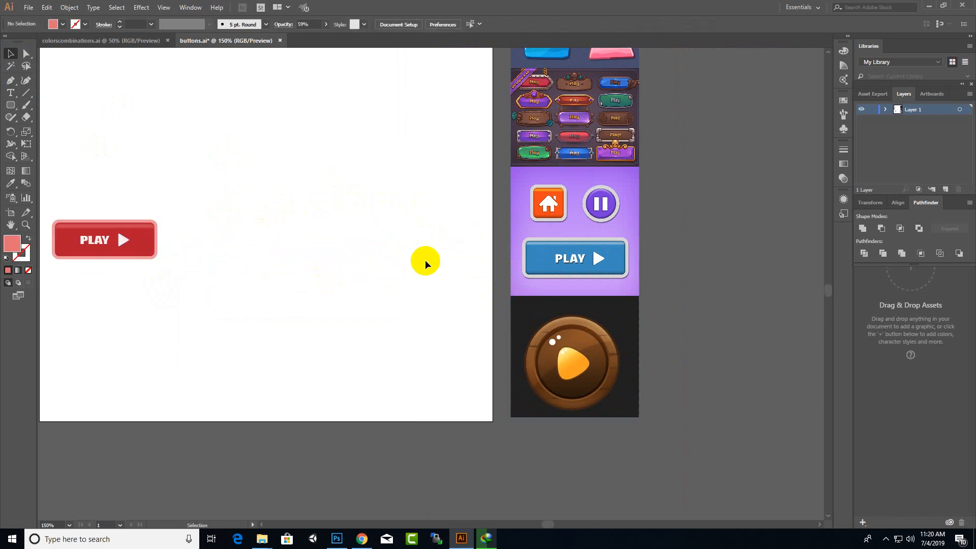
- Draw a rounded rectangle of about 37.7 × 36.2 pt over the reference home button's orange face, with corner radius about 2.9 pt
{"action": "scroll", "coordinate": [548, 204], "scroll_direction": "up", "scroll_amount": 1}
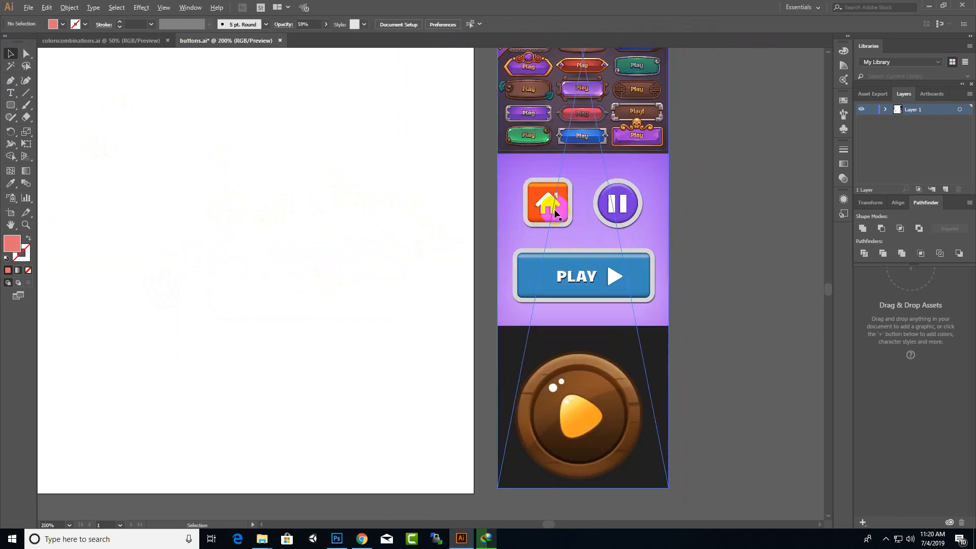
{"action": "scroll", "coordinate": [544, 202], "scroll_direction": "up", "scroll_amount": 1}
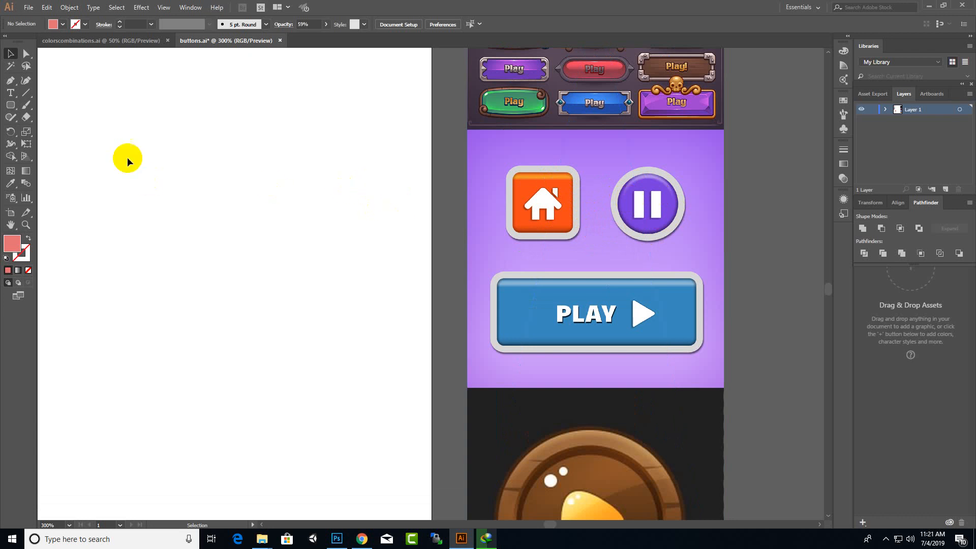
{"action": "left_click_drag", "start_coordinate": [15, 106], "coordinate": [53, 117]}
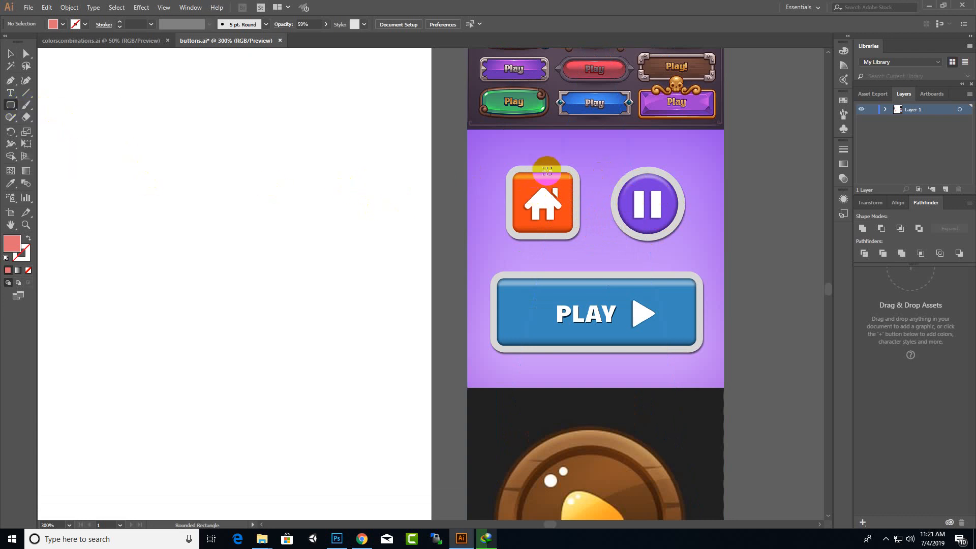
{"action": "scroll", "coordinate": [538, 172], "scroll_direction": "up", "scroll_amount": 2}
{"action": "left_click_drag", "start_coordinate": [473, 165], "coordinate": [586, 276]}
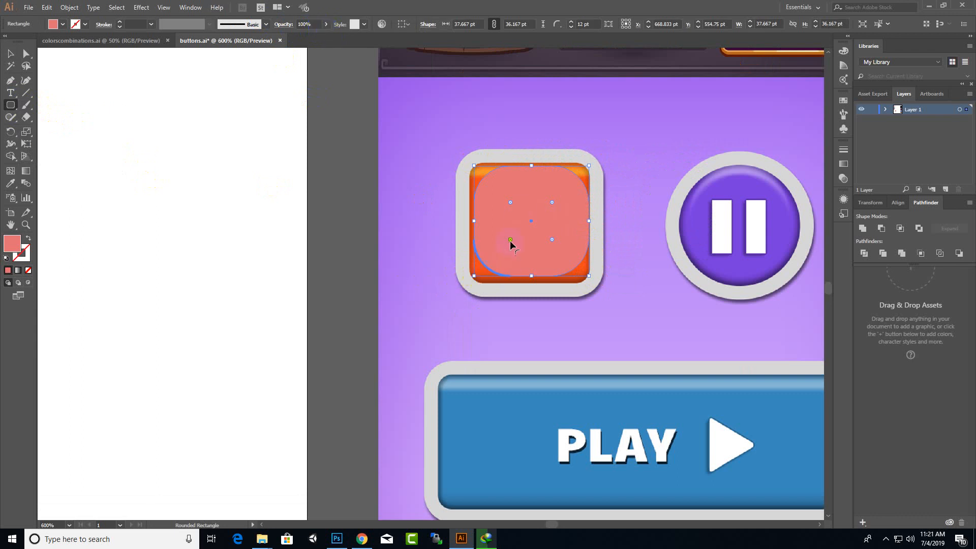
{"action": "left_click_drag", "start_coordinate": [510, 239], "coordinate": [483, 266]}
- Stretch the rounded rectangle to about 39.2 × 39.2 pt to cover the home button's orange face
{"action": "left_click", "coordinate": [10, 53]}
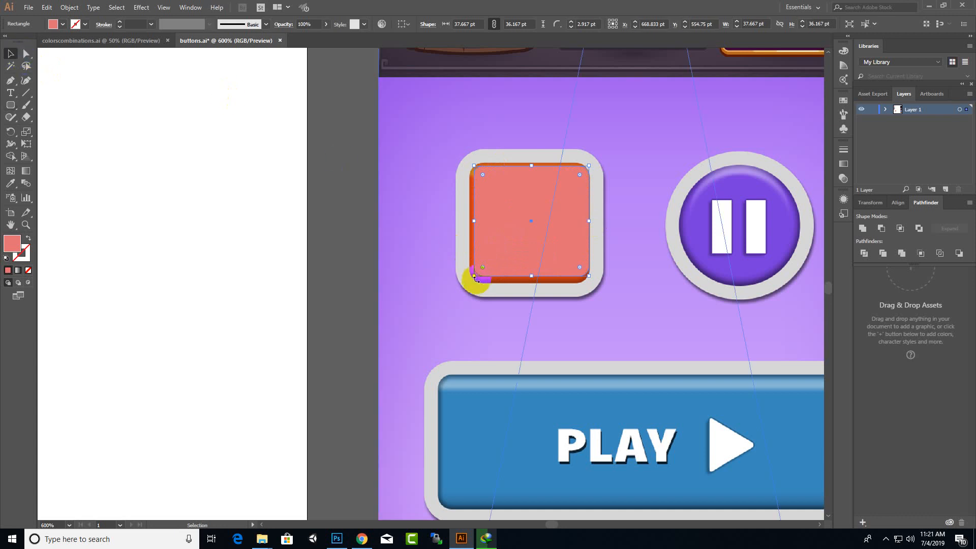
{"action": "left_click_drag", "start_coordinate": [475, 278], "coordinate": [470, 282]}
{"action": "left_click_drag", "start_coordinate": [530, 282], "coordinate": [530, 284]}
{"action": "scroll", "coordinate": [526, 165], "scroll_direction": "up", "scroll_amount": 2}
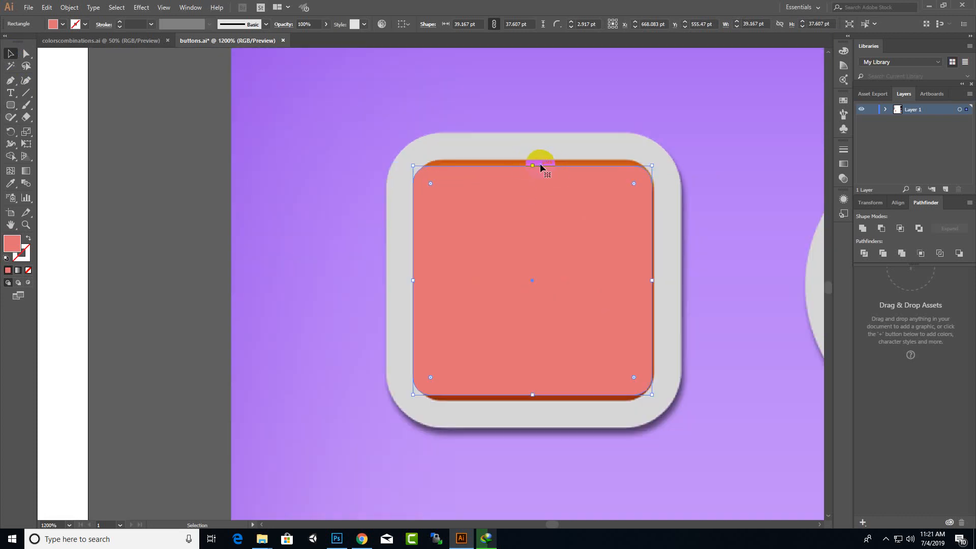
{"action": "left_click_drag", "start_coordinate": [535, 167], "coordinate": [532, 159]}
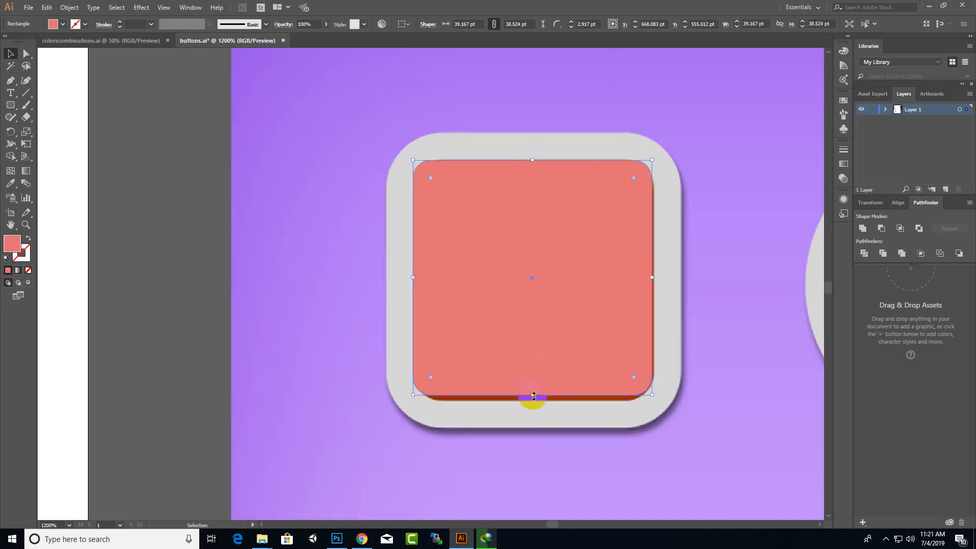
{"action": "left_click_drag", "start_coordinate": [533, 396], "coordinate": [532, 398]}
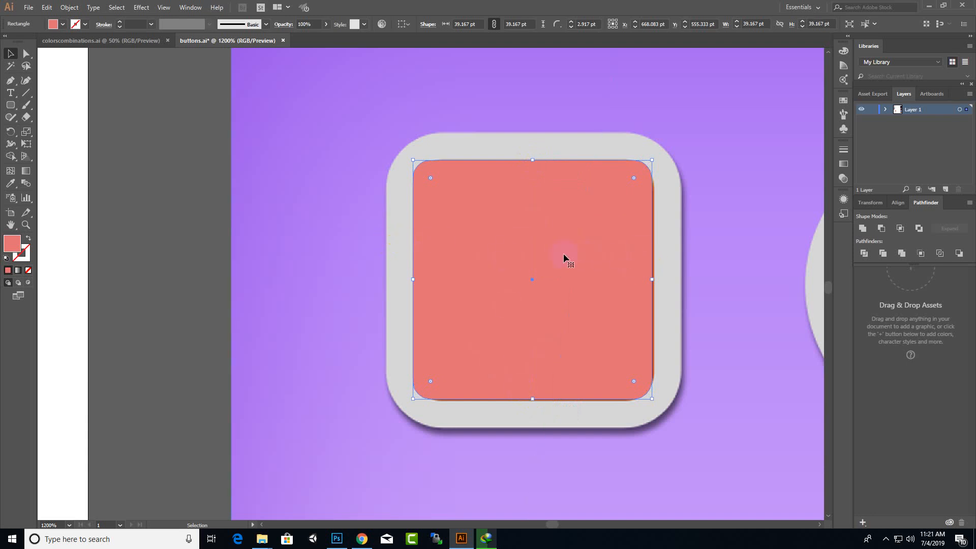
- Offset the rounded square's path outward by 4 pt with miter joins to create the button's outer frame
{"action": "left_click", "coordinate": [69, 8]}
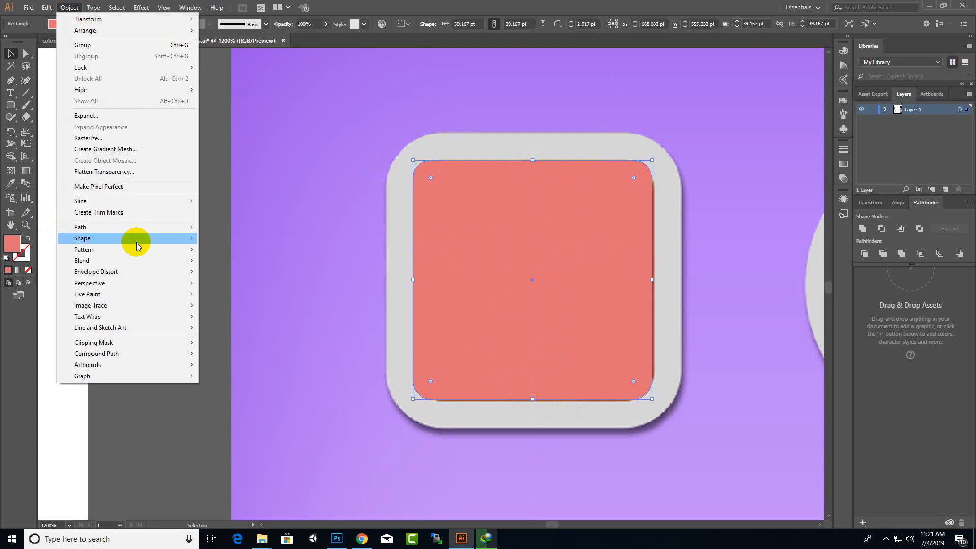
{"action": "mouse_move", "coordinate": [134, 237]}
{"action": "mouse_move", "coordinate": [173, 227]}
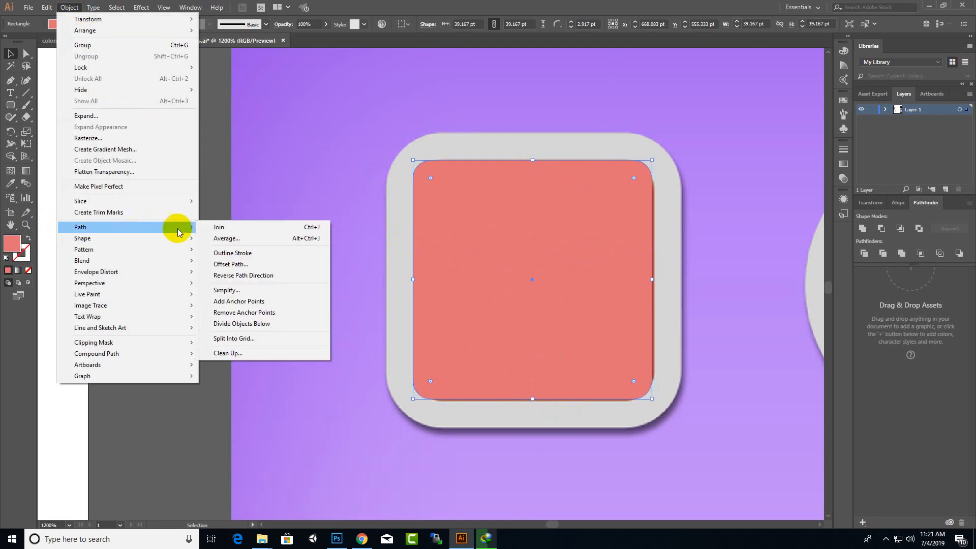
{"action": "left_click", "coordinate": [286, 270]}
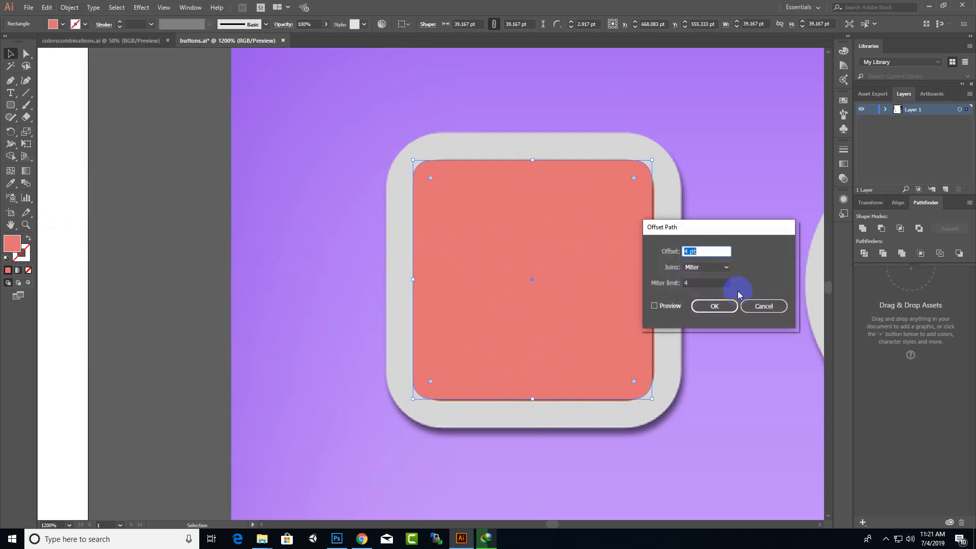
{"action": "left_click", "coordinate": [654, 307]}
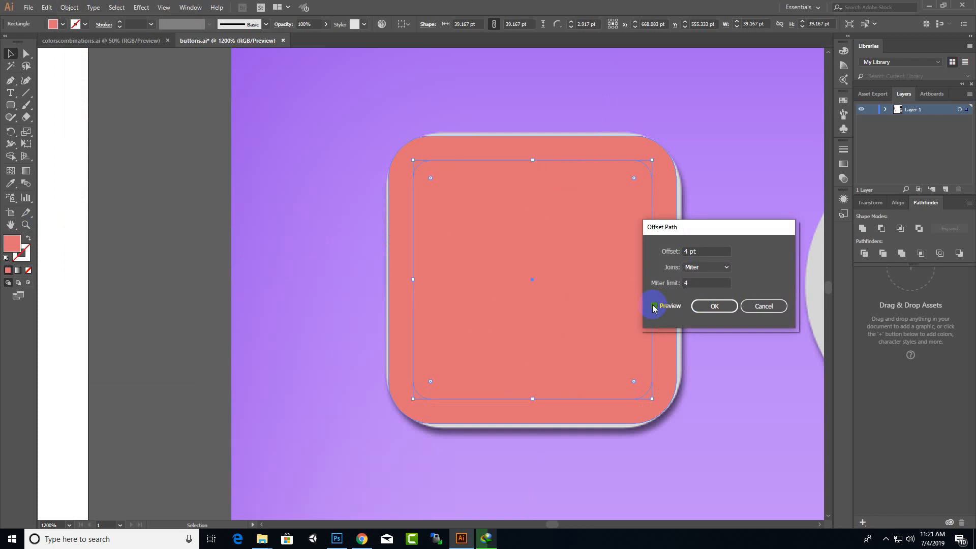
{"action": "left_click", "coordinate": [713, 305]}
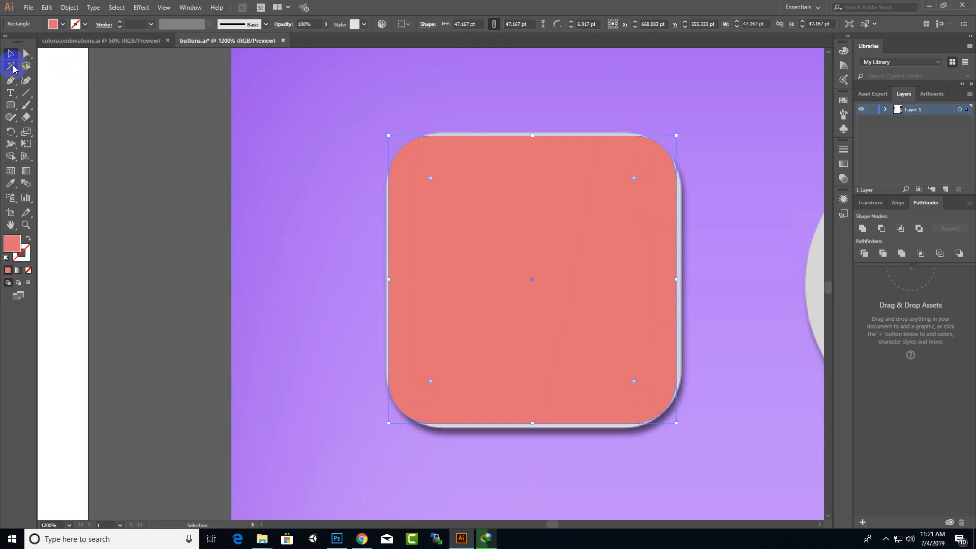
- Fill the outer rounded square with a darker, more saturated red
{"action": "double_click", "coordinate": [14, 250]}
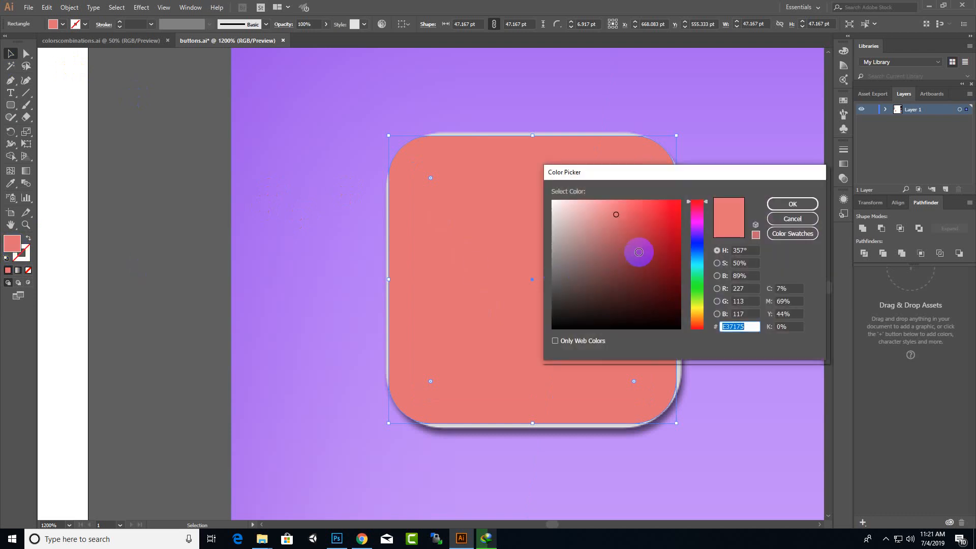
{"action": "left_click", "coordinate": [663, 225]}
{"action": "left_click", "coordinate": [790, 203]}
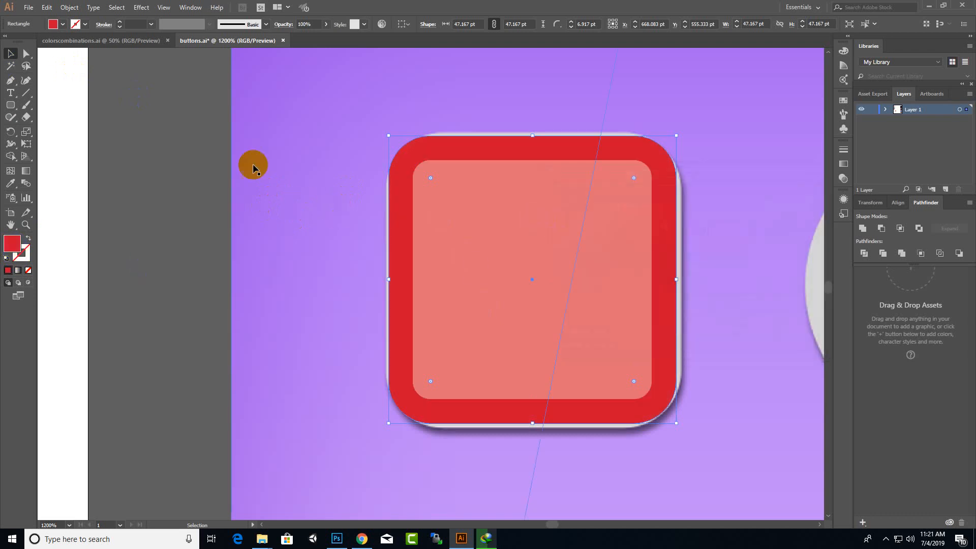
- Select both rounded squares without the reference image and move them onto the blank artboard
{"action": "scroll", "coordinate": [305, 185], "scroll_direction": "down", "scroll_amount": 2}
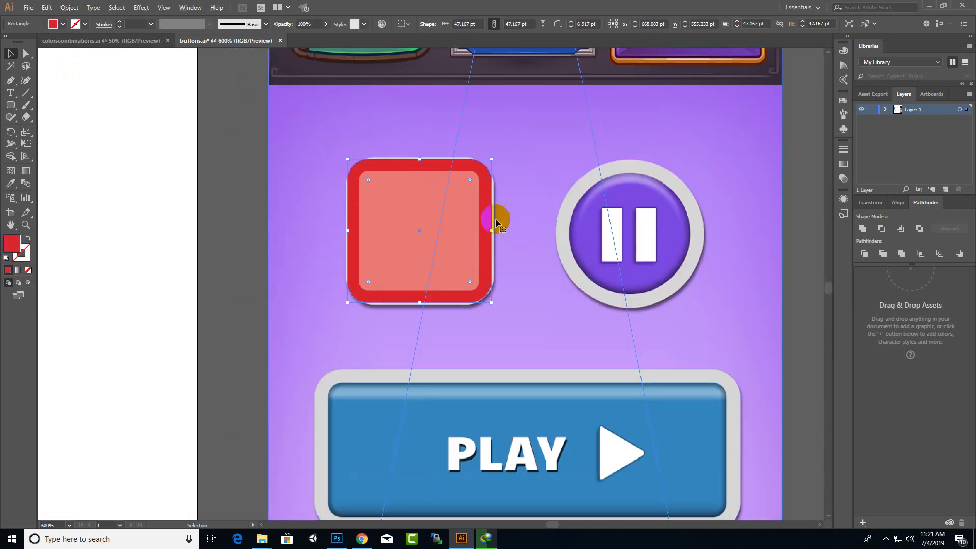
{"action": "left_click_drag", "start_coordinate": [161, 137], "coordinate": [512, 300]}
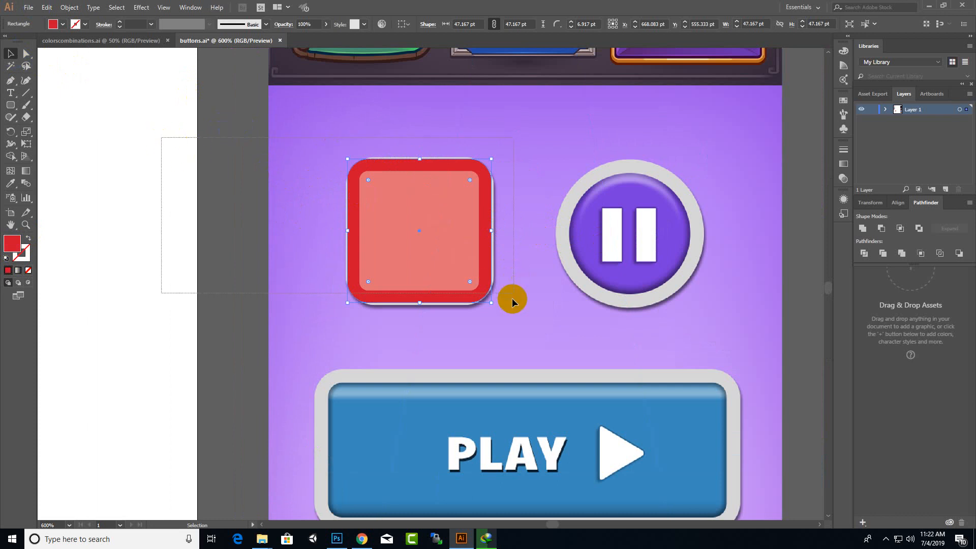
{"action": "left_click_drag", "start_coordinate": [435, 285], "coordinate": [435, 285]}
{"action": "left_click", "coordinate": [483, 298]}
{"action": "left_click", "coordinate": [377, 300]}
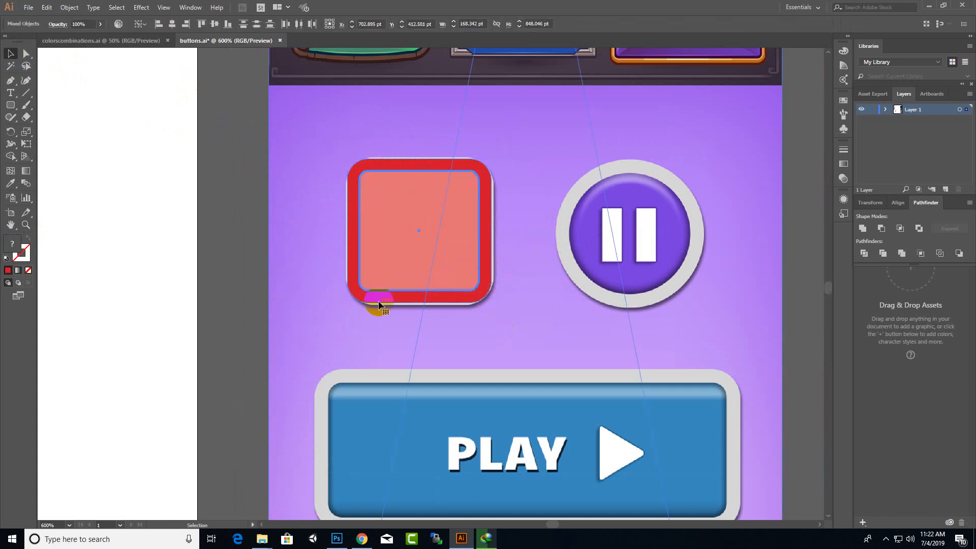
{"action": "left_click", "coordinate": [177, 293]}
{"action": "left_click", "coordinate": [383, 300]}
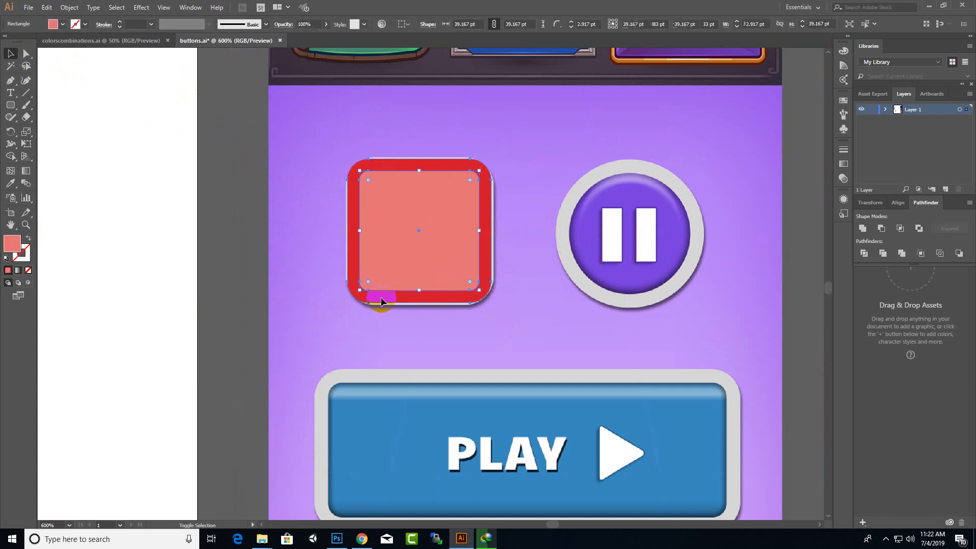
{"action": "left_click", "coordinate": [381, 298], "text": "shift"}
{"action": "scroll", "coordinate": [590, 243], "scroll_direction": "down", "scroll_amount": 4}
{"action": "left_click_drag", "start_coordinate": [535, 252], "coordinate": [423, 260]}
{"action": "scroll", "coordinate": [533, 254], "scroll_direction": "up", "scroll_amount": 3}
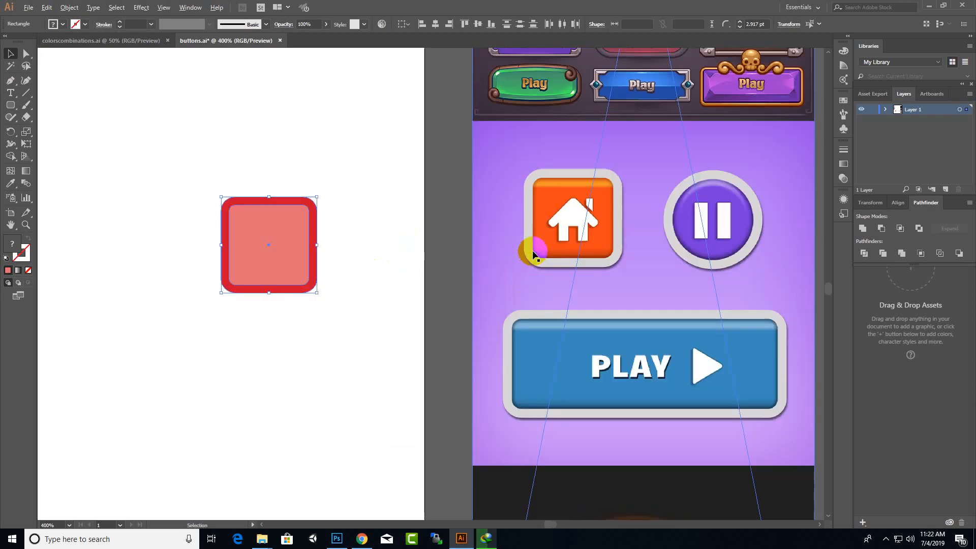
- Trace the home icon's roof with the Pen tool, following its rounded peak and both rounded eaves
{"action": "left_click", "coordinate": [15, 78]}
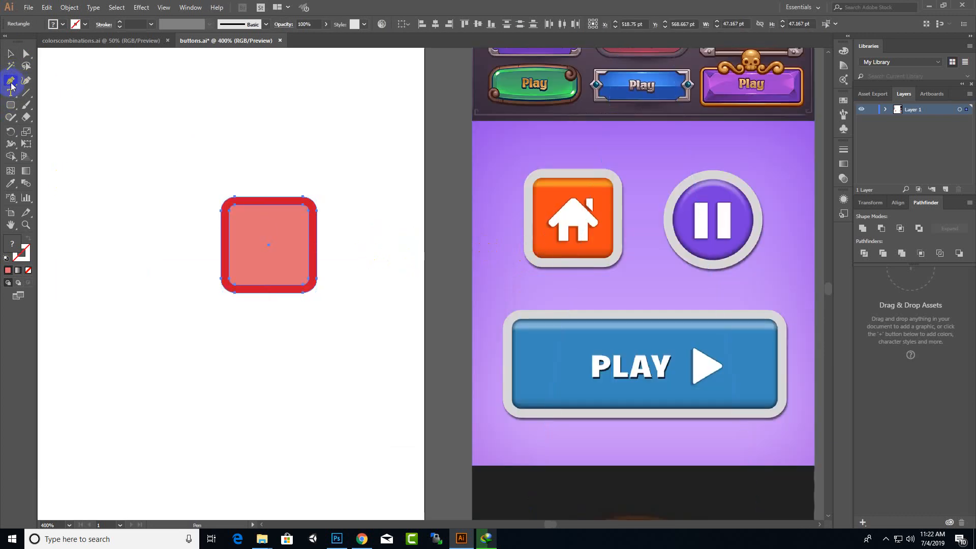
{"action": "scroll", "coordinate": [627, 246], "scroll_direction": "up", "scroll_amount": 3}
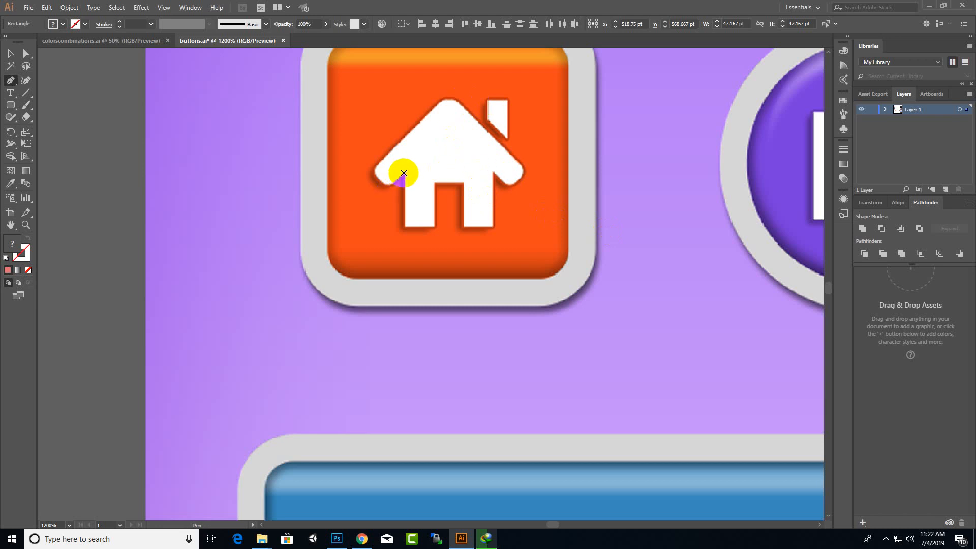
{"action": "left_click_drag", "start_coordinate": [403, 175], "coordinate": [376, 145]}
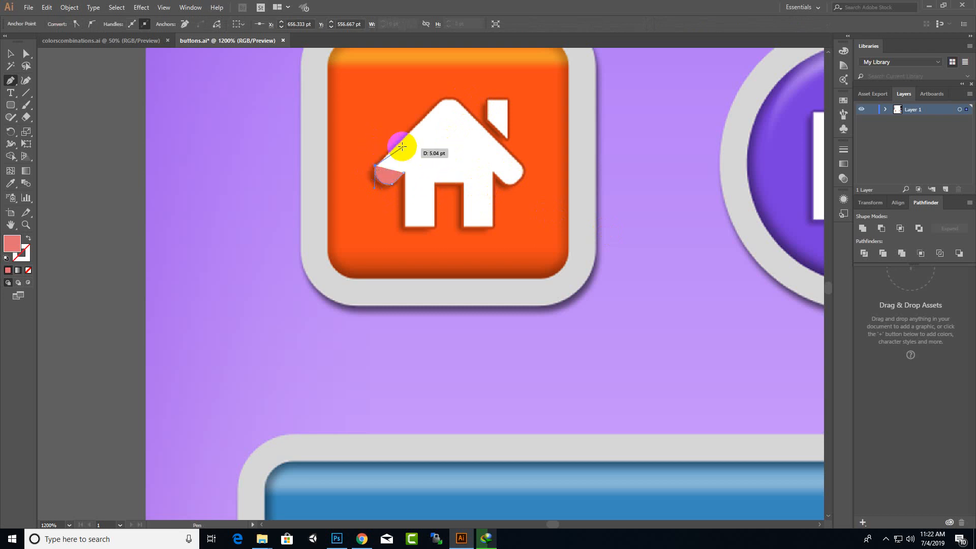
{"action": "left_click_drag", "start_coordinate": [442, 97], "coordinate": [452, 96]}
{"action": "left_click_drag", "start_coordinate": [515, 173], "coordinate": [519, 178]}
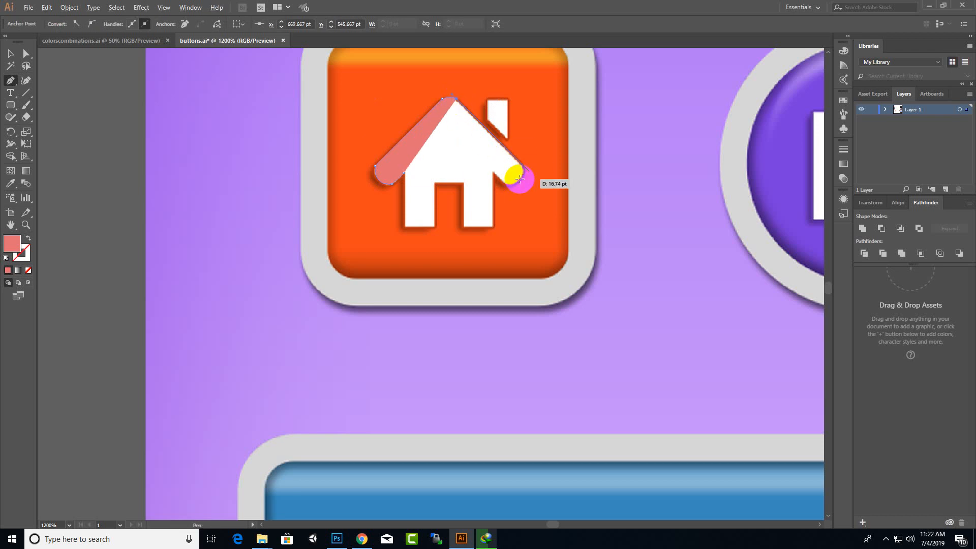
{"action": "left_click", "coordinate": [524, 166]}
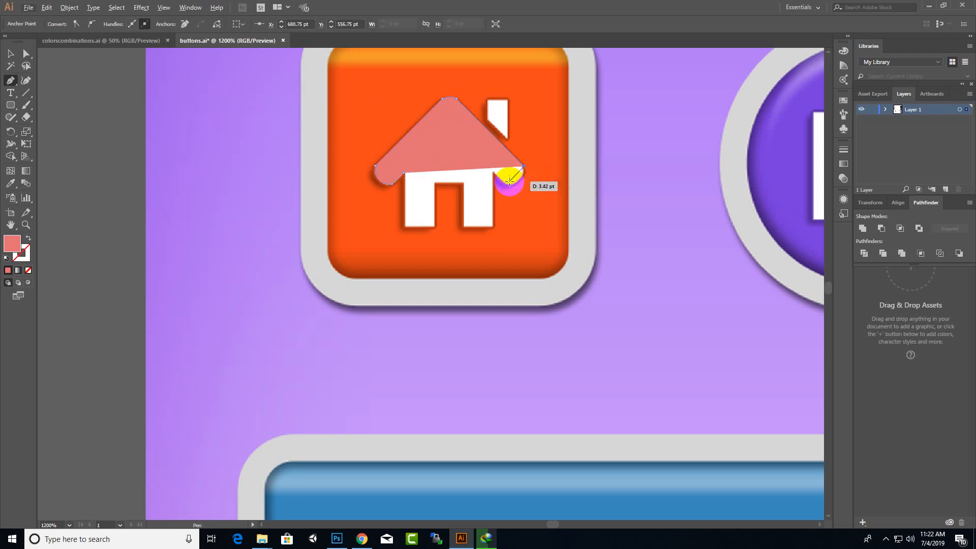
{"action": "left_click_drag", "start_coordinate": [507, 184], "coordinate": [495, 181]}
{"action": "left_click", "coordinate": [507, 184]}
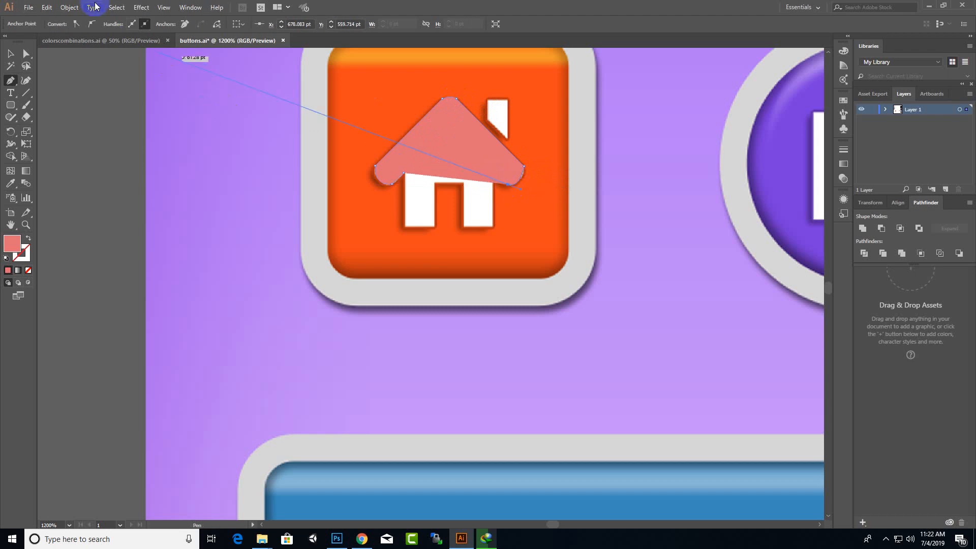
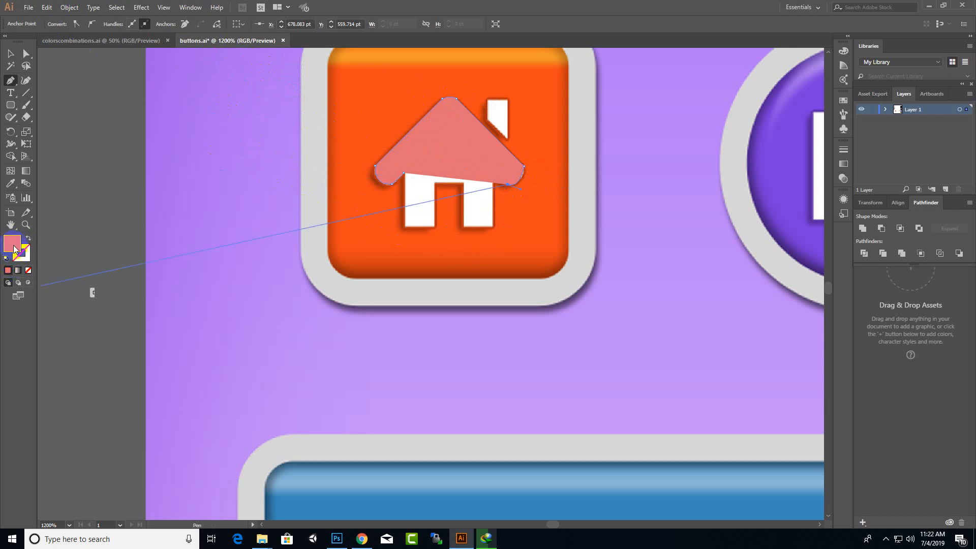
- Remove the path's fill and trace the house's walls and doorway, closing the outline at the starting point under the roof
{"action": "left_click", "coordinate": [28, 271]}
{"action": "left_click_drag", "start_coordinate": [479, 198], "coordinate": [496, 173]}
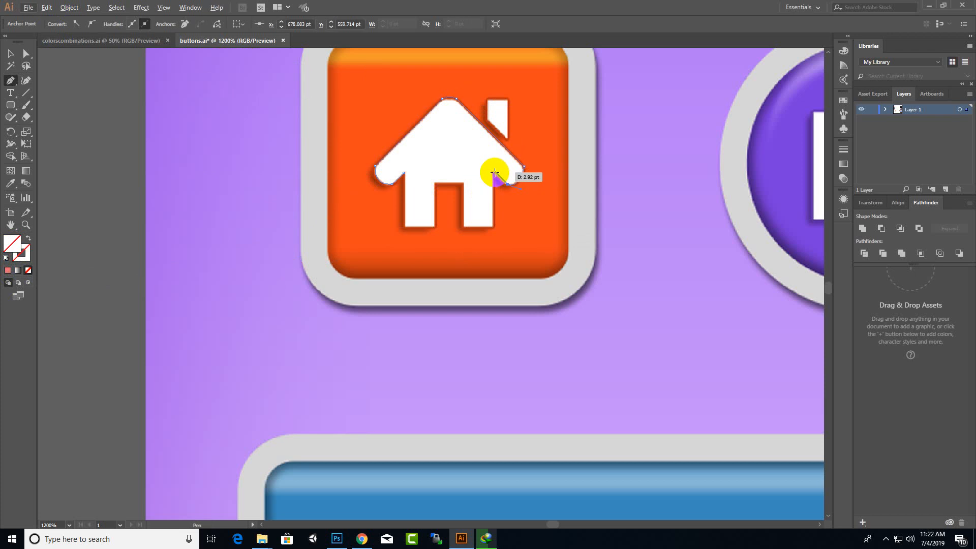
{"action": "left_click", "coordinate": [494, 173]}
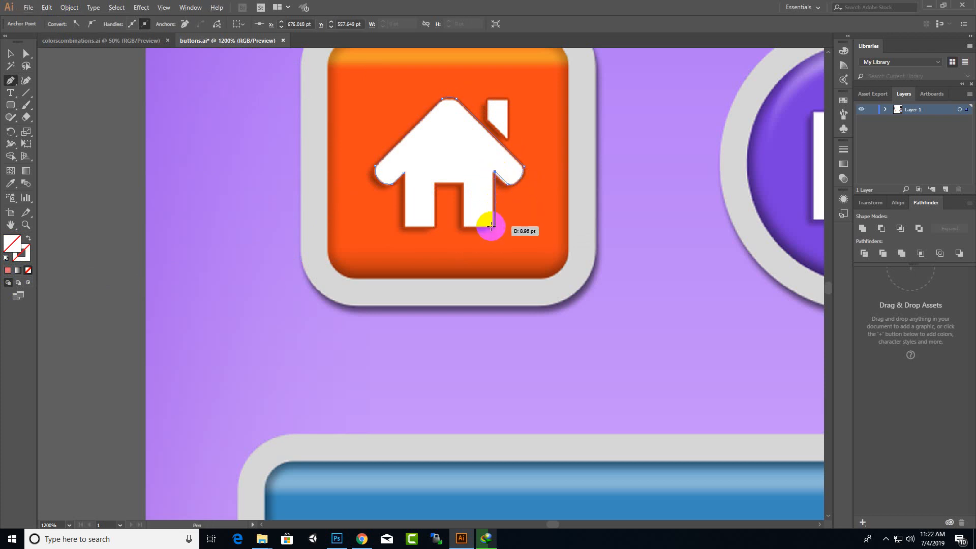
{"action": "left_click", "coordinate": [464, 226]}
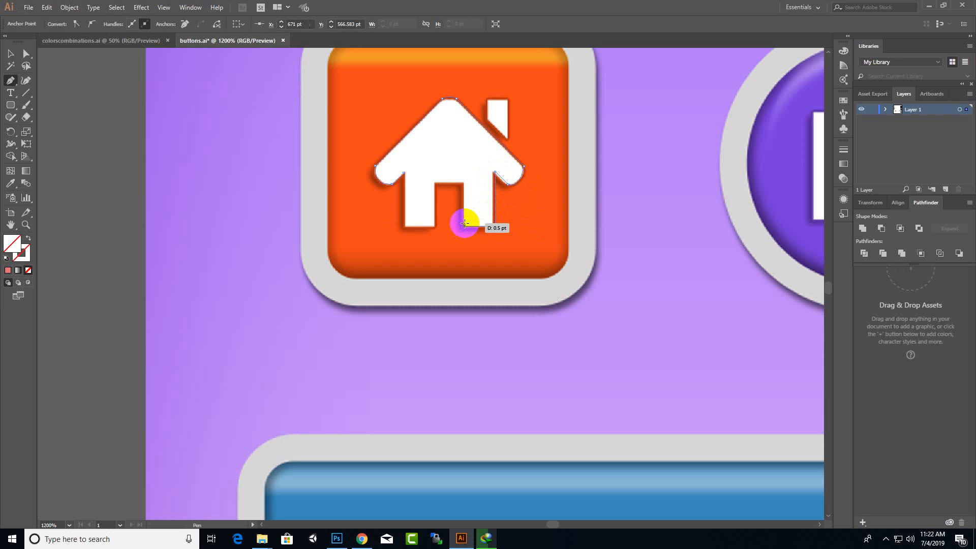
{"action": "left_click", "coordinate": [463, 182]}
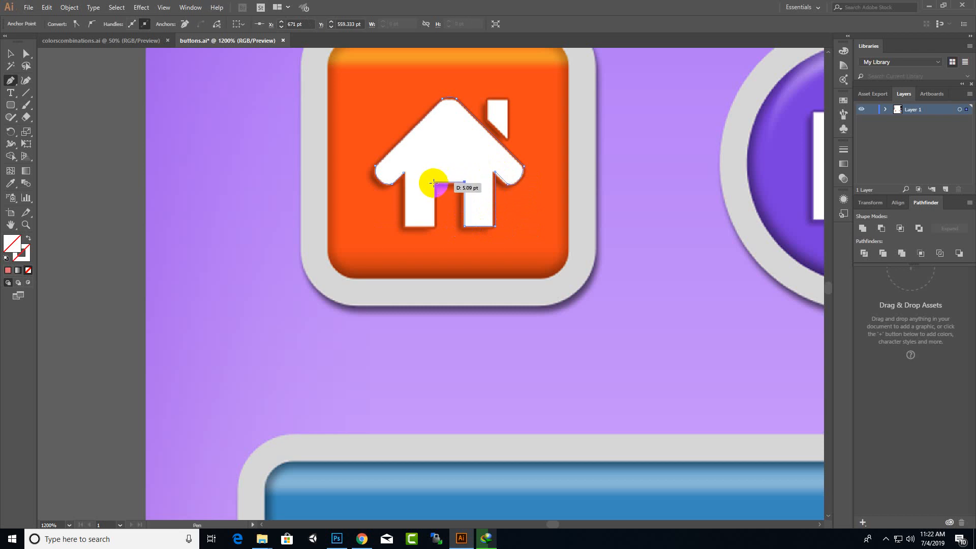
{"action": "left_click", "coordinate": [433, 182]}
{"action": "left_click", "coordinate": [433, 226]}
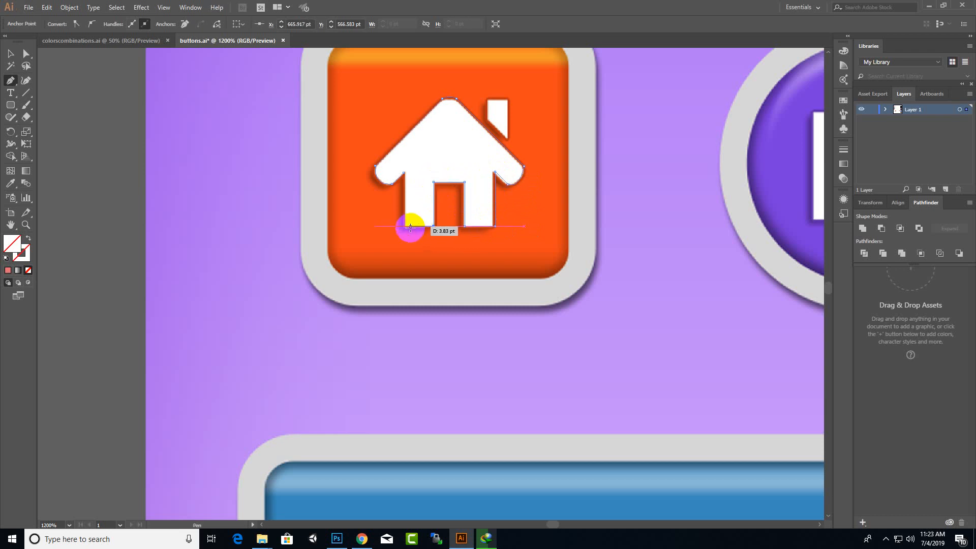
{"action": "left_click", "coordinate": [406, 226]}
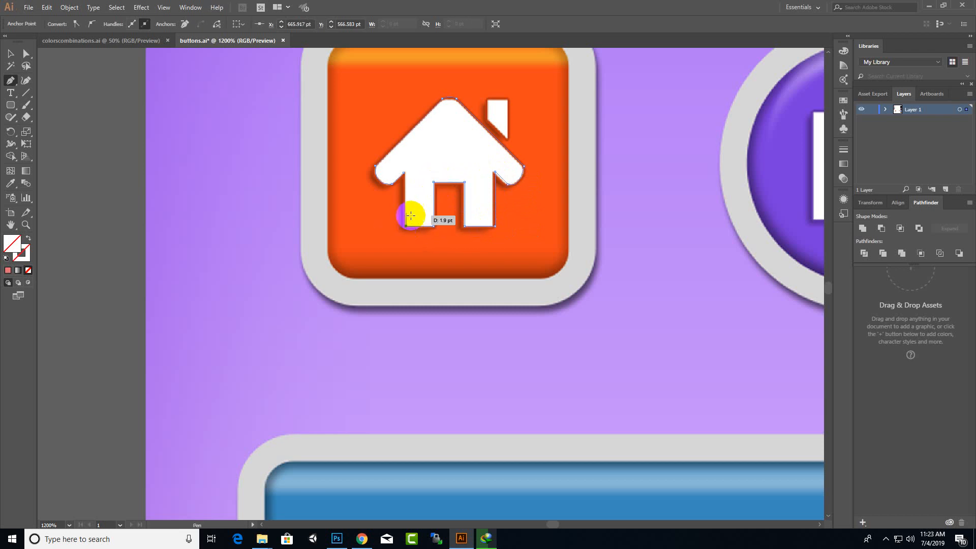
{"action": "left_click", "coordinate": [404, 173]}
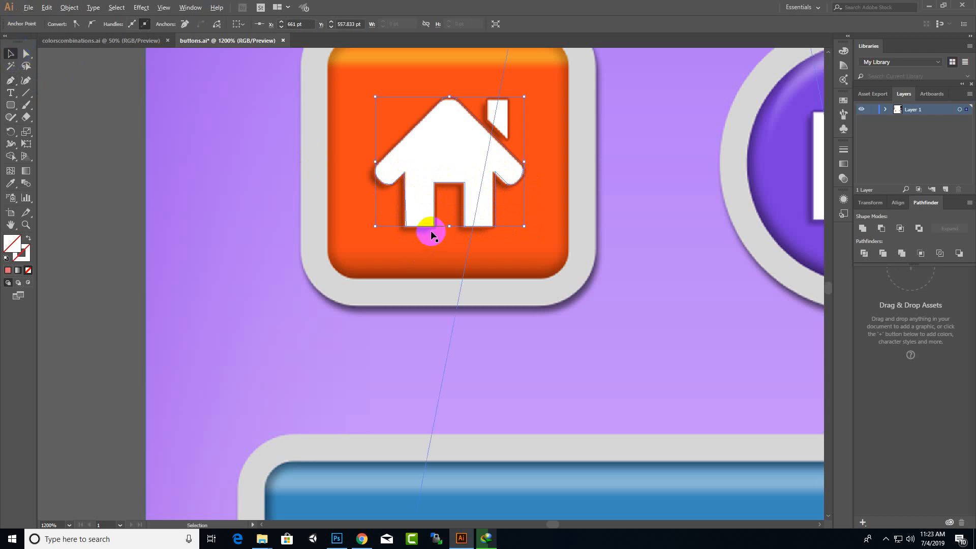
- Move the anchor point where the left wall meets the roof so the wall edge matches the reference icon
{"action": "scroll", "coordinate": [430, 234], "scroll_direction": "up", "scroll_amount": 4}
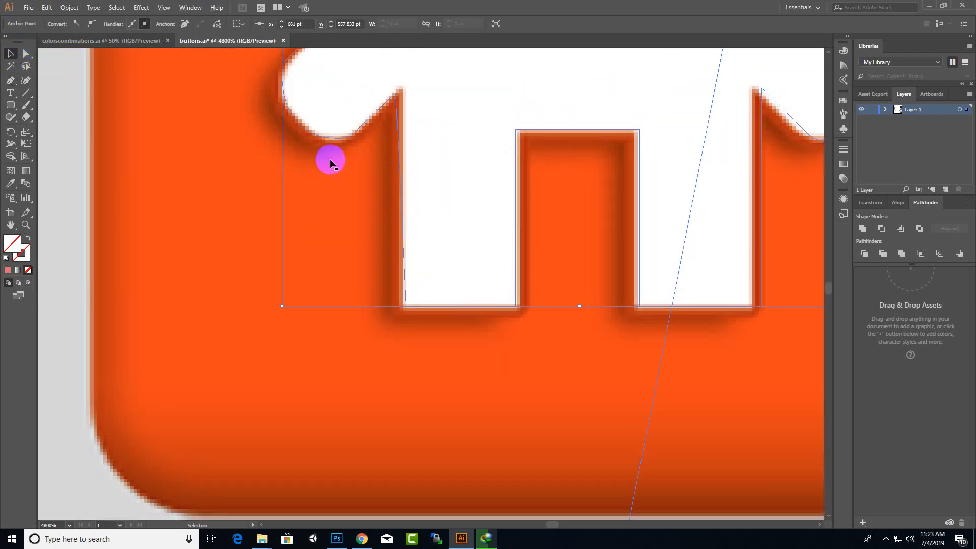
{"action": "left_click", "coordinate": [26, 52]}
{"action": "left_click", "coordinate": [404, 107]}
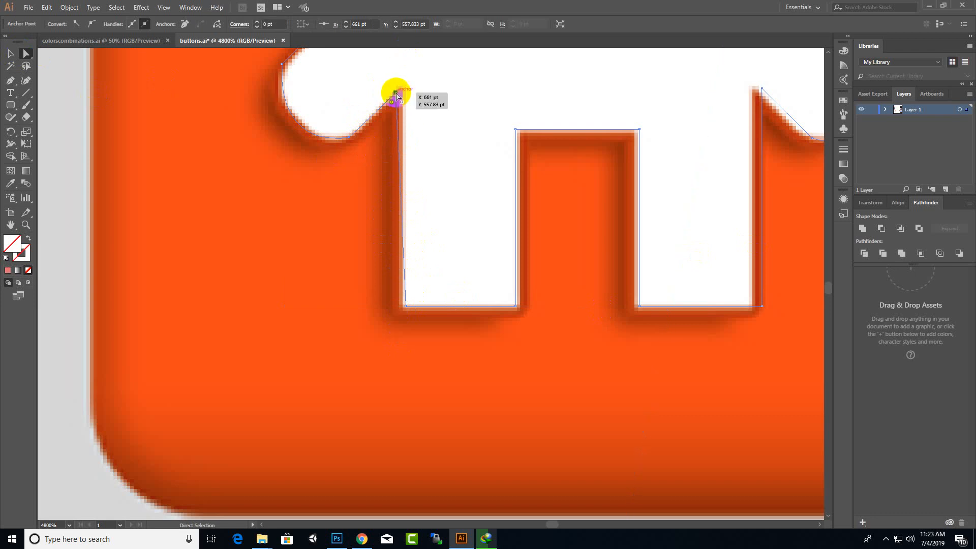
{"action": "left_click_drag", "start_coordinate": [395, 93], "coordinate": [403, 89]}
{"action": "left_click", "coordinate": [341, 233]}
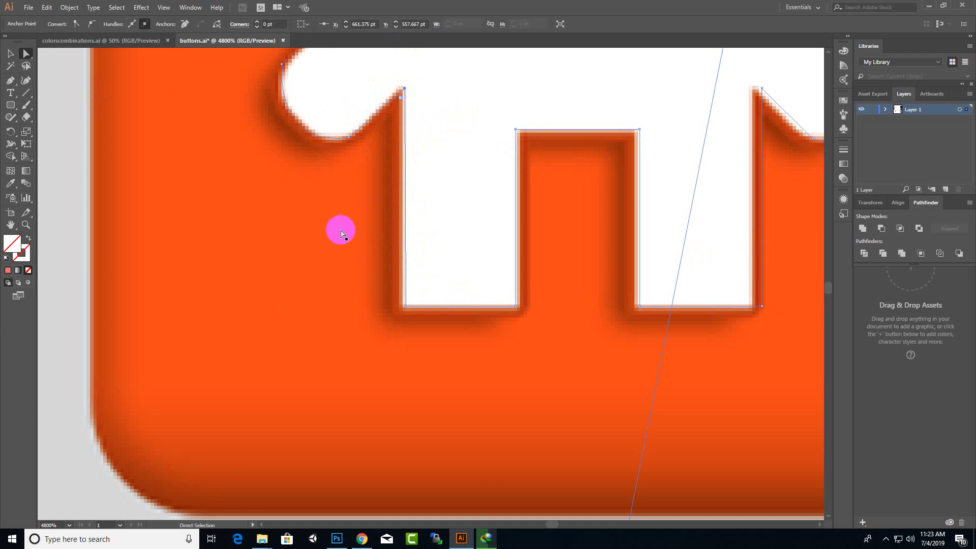
{"action": "scroll", "coordinate": [341, 232], "scroll_direction": "down", "scroll_amount": 3}
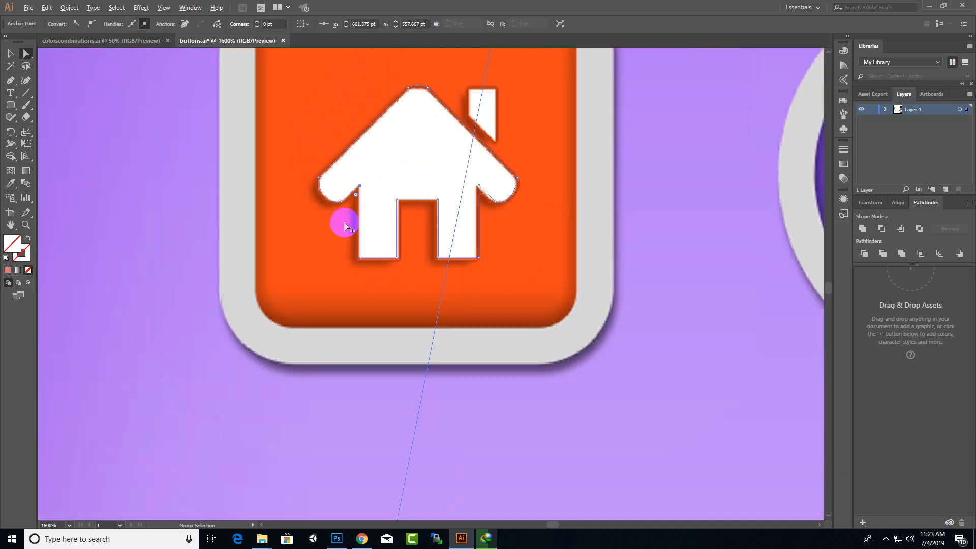
- Select the traced house outline and fill it with the light red
{"action": "left_click", "coordinate": [13, 53]}
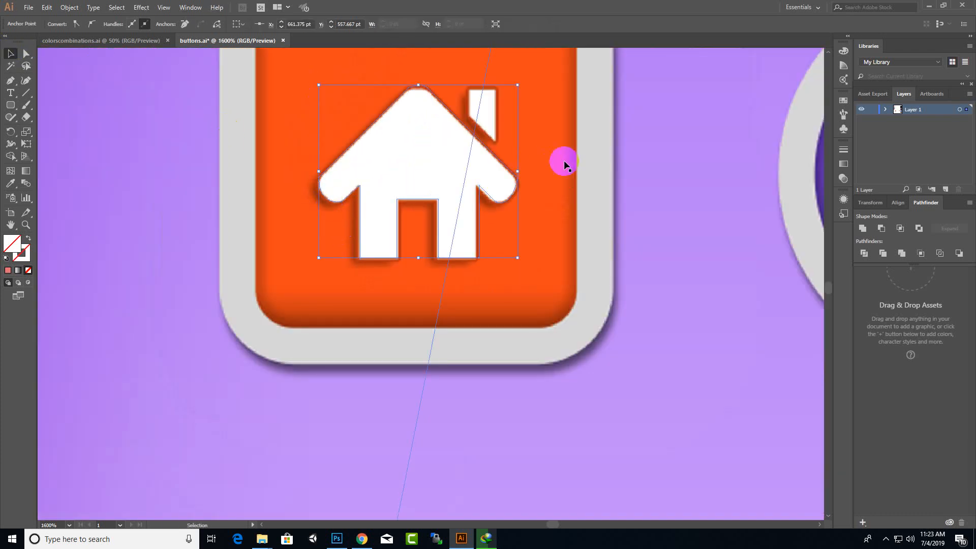
{"action": "left_click", "coordinate": [456, 117]}
{"action": "left_click", "coordinate": [30, 170]}
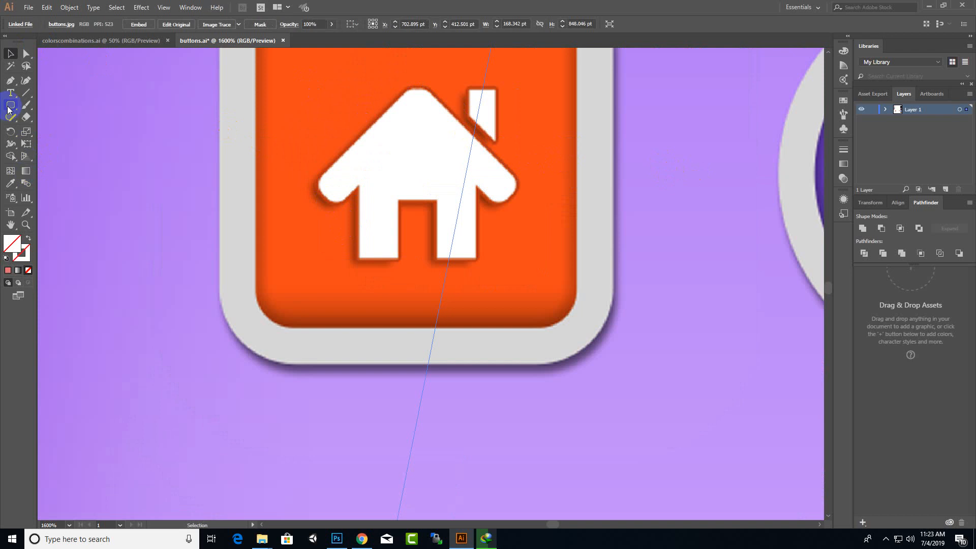
{"action": "left_click", "coordinate": [336, 164]}
{"action": "left_click", "coordinate": [23, 262]}
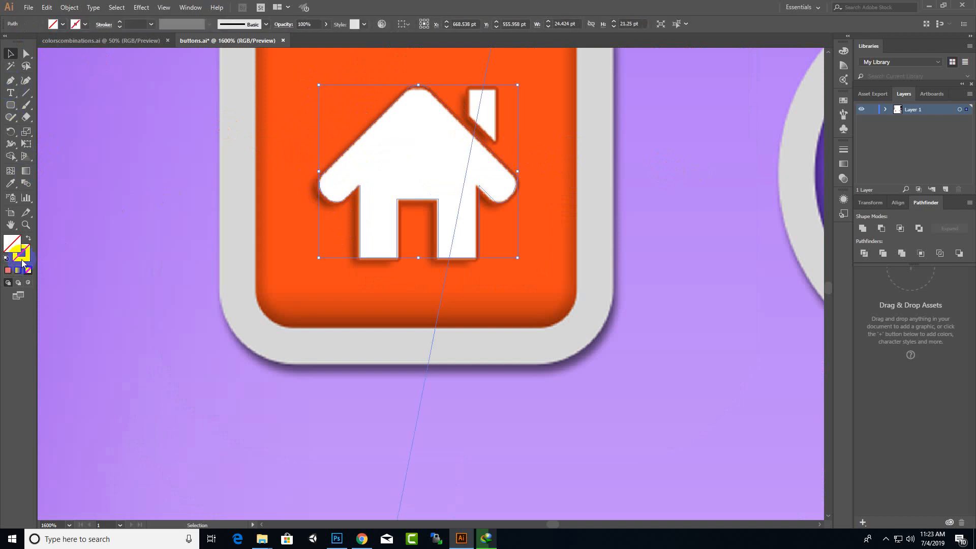
{"action": "left_click", "coordinate": [8, 271]}
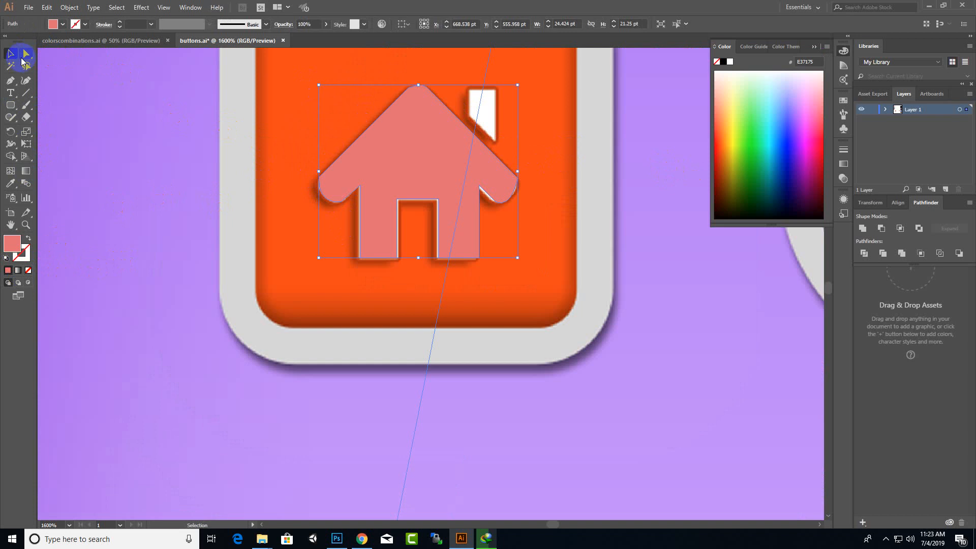
- Draw the chimney beside the roof as a closed four-point shape over the reference with the Pen tool
{"action": "left_click", "coordinate": [10, 80]}
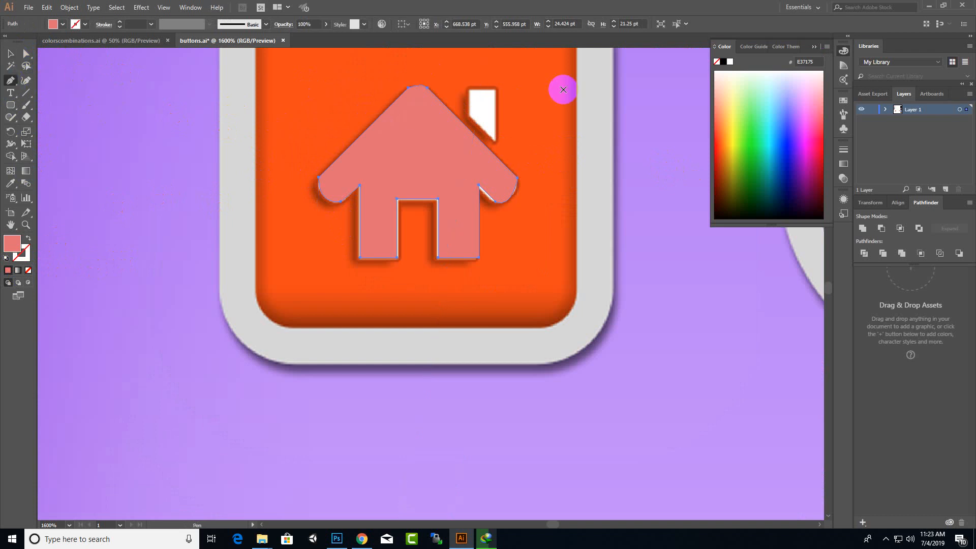
{"action": "left_click", "coordinate": [477, 91]}
{"action": "left_click", "coordinate": [497, 91]}
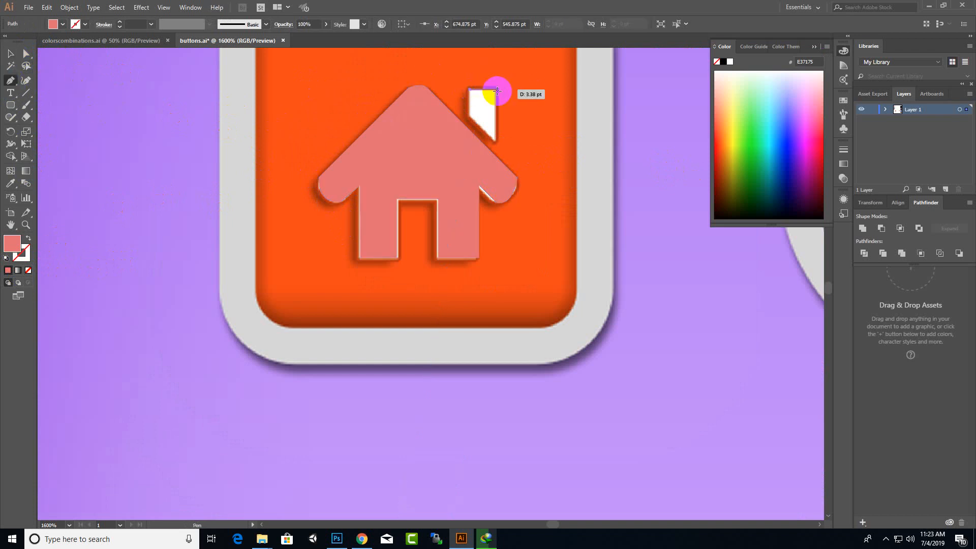
{"action": "left_click", "coordinate": [496, 138]}
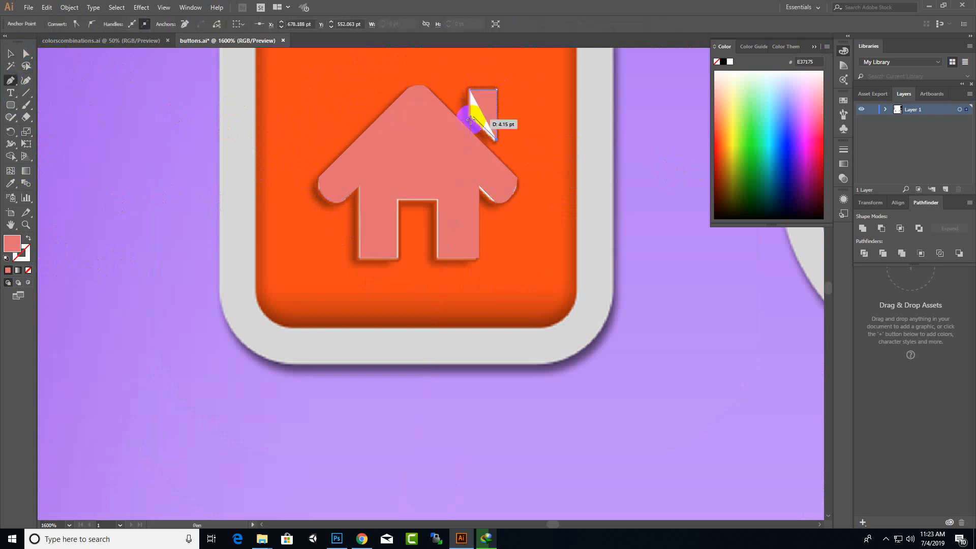
{"action": "left_click", "coordinate": [472, 116]}
{"action": "left_click", "coordinate": [470, 92]}
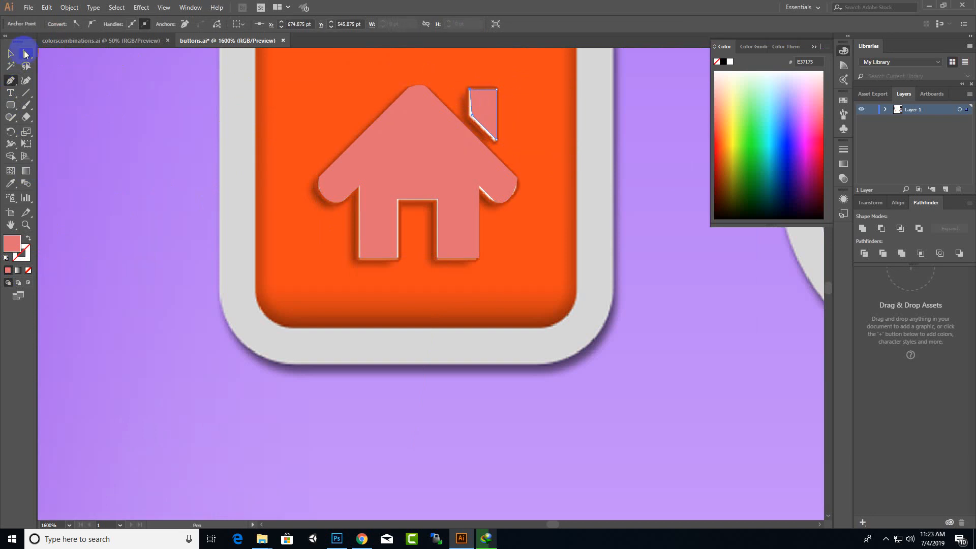
- Move the chimney's lower-left anchor point outward to match the corner in the reference
{"action": "left_click", "coordinate": [26, 54]}
{"action": "scroll", "coordinate": [477, 117], "scroll_direction": "up", "scroll_amount": 4}
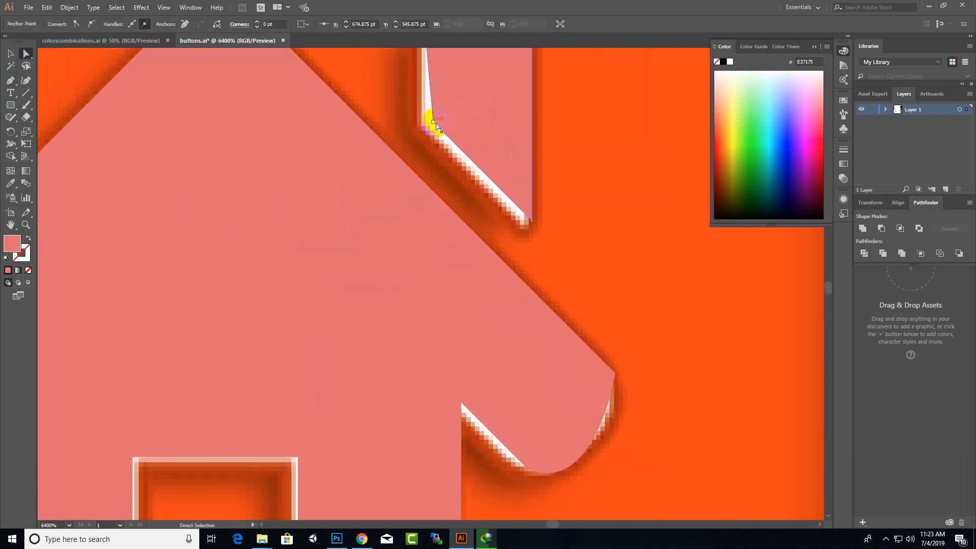
{"action": "left_click_drag", "start_coordinate": [436, 126], "coordinate": [425, 127]}
{"action": "scroll", "coordinate": [407, 155], "scroll_direction": "down", "scroll_amount": 5}
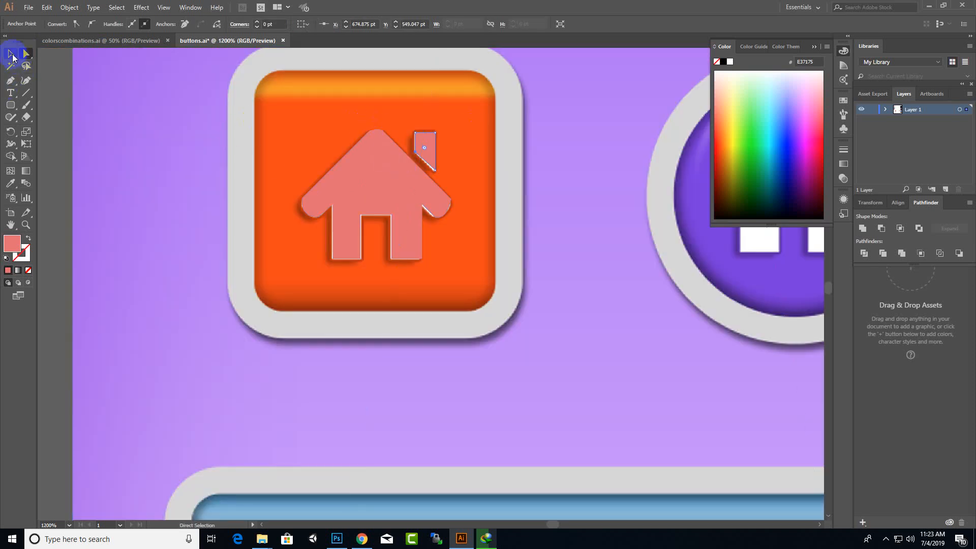
- Try to move the house icon onto the red rounded square on the artboard
{"action": "left_click", "coordinate": [11, 54]}
{"action": "scroll", "coordinate": [508, 251], "scroll_direction": "down", "scroll_amount": 4}
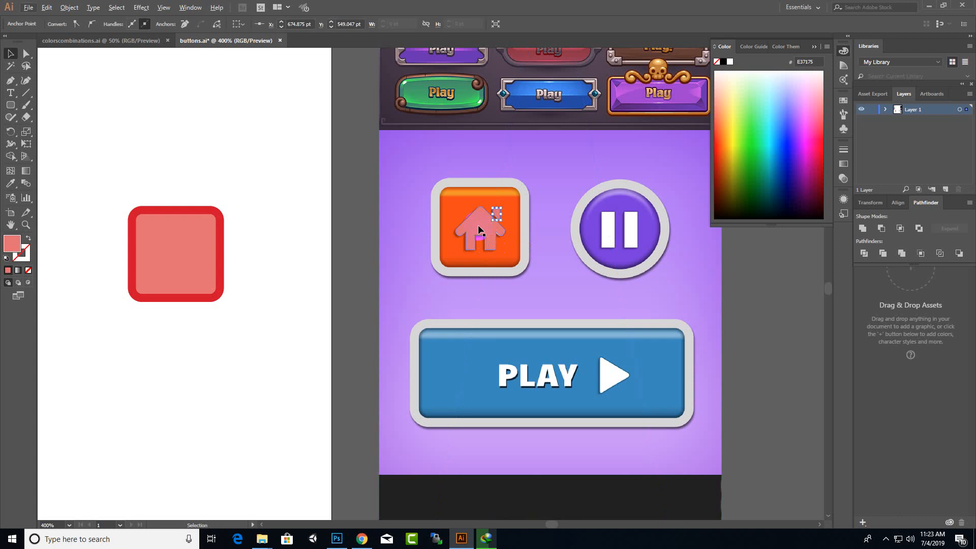
{"action": "left_click_drag", "start_coordinate": [478, 226], "coordinate": [185, 255]}
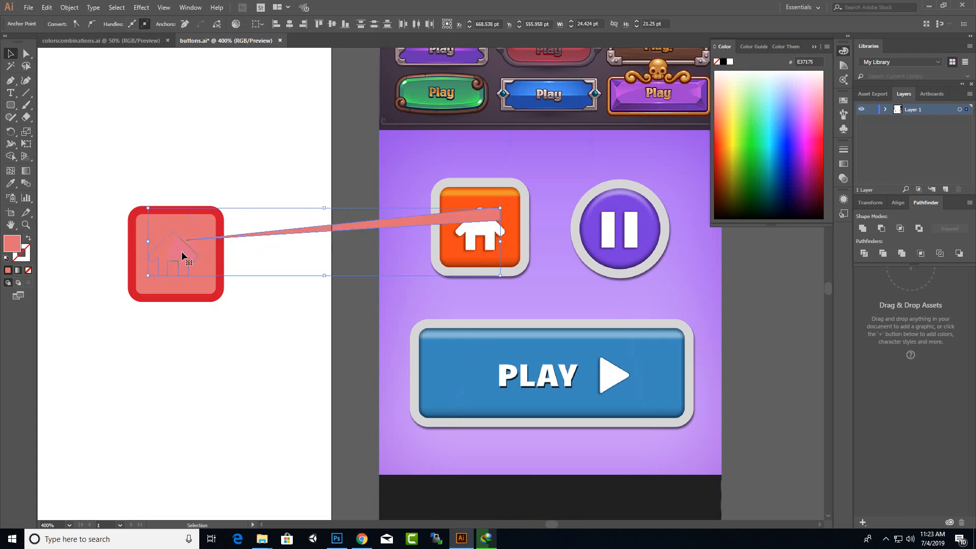
{"action": "left_click", "coordinate": [398, 310]}
{"action": "key", "text": "ctrl+z"}
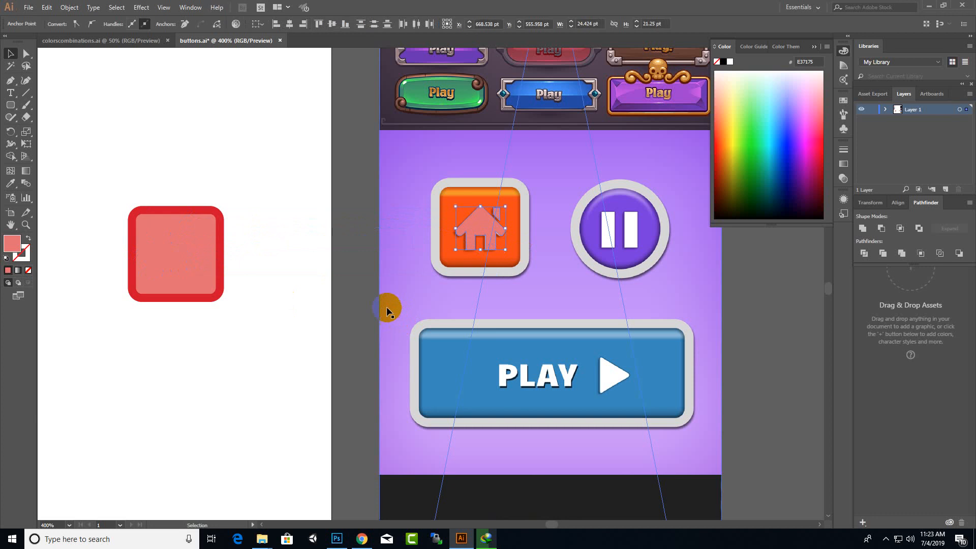
- Select the complete house and chimney shapes and move them to the middle of the red rounded square
{"action": "left_click", "coordinate": [10, 53]}
{"action": "left_click", "coordinate": [328, 111]}
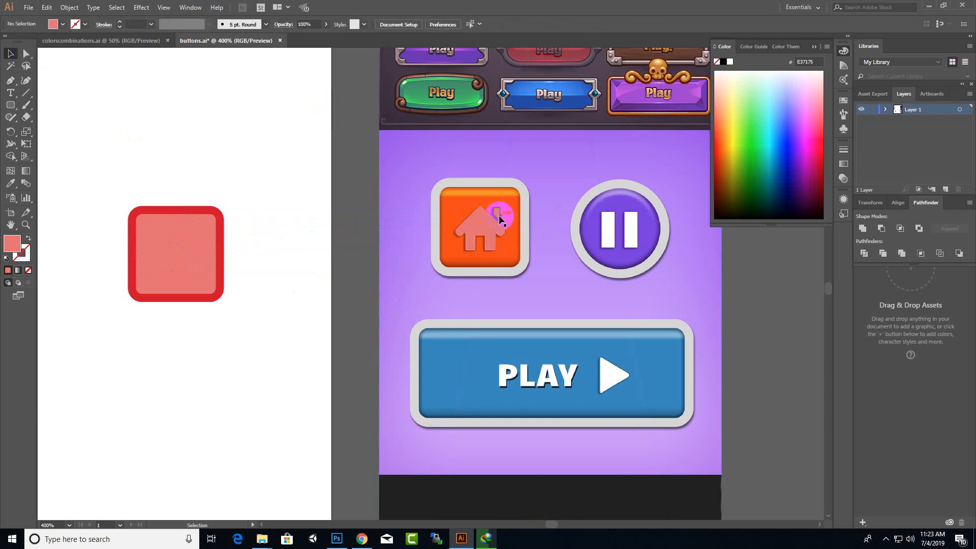
{"action": "left_click", "coordinate": [488, 234]}
{"action": "left_click_drag", "start_coordinate": [474, 222], "coordinate": [181, 252]}
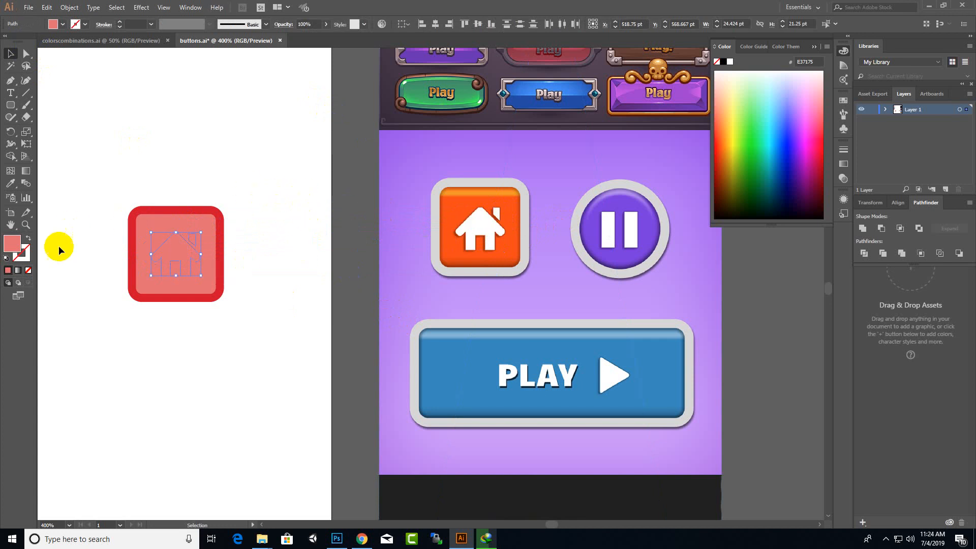
- Fill the house icon with the neutral grey A8A8A8
{"action": "double_click", "coordinate": [12, 243]}
{"action": "left_click", "coordinate": [579, 244]}
{"action": "left_click_drag", "start_coordinate": [579, 243], "coordinate": [553, 243]}
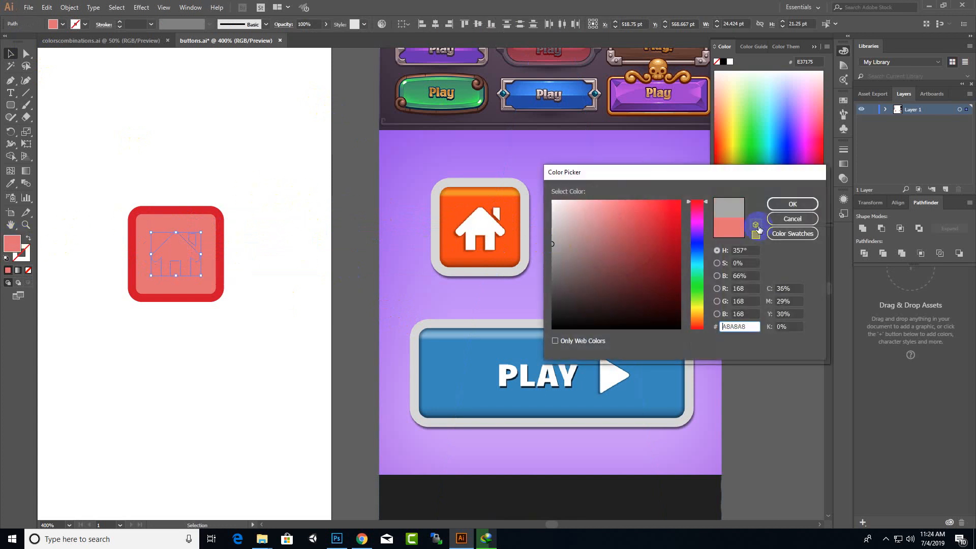
{"action": "left_click", "coordinate": [792, 204]}
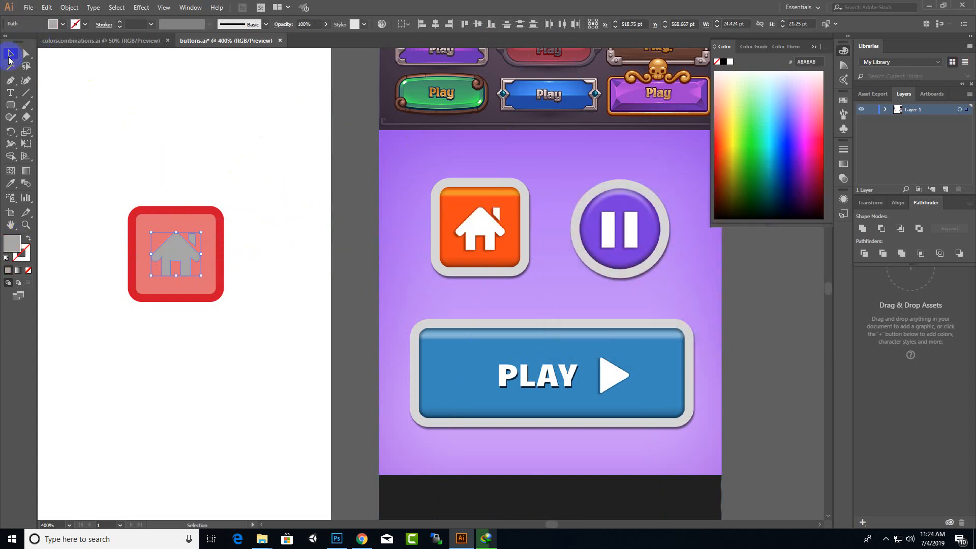
- Make a thin highlight strip above the button by subtracting two slightly offset copies of its inner rounded square
{"action": "scroll", "coordinate": [486, 195], "scroll_direction": "up", "scroll_amount": 2}
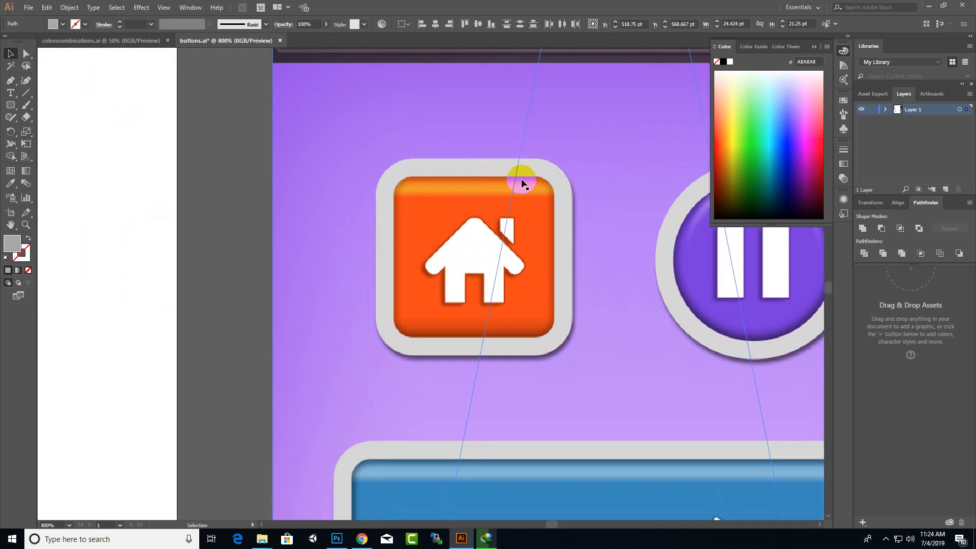
{"action": "scroll", "coordinate": [613, 195], "scroll_direction": "down", "scroll_amount": 2}
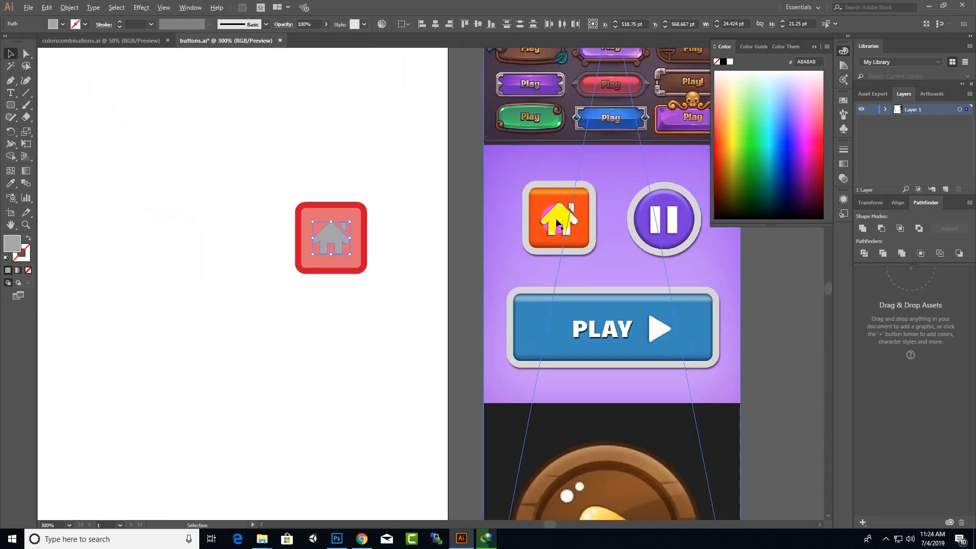
{"action": "scroll", "coordinate": [578, 208], "scroll_direction": "up", "scroll_amount": 1}
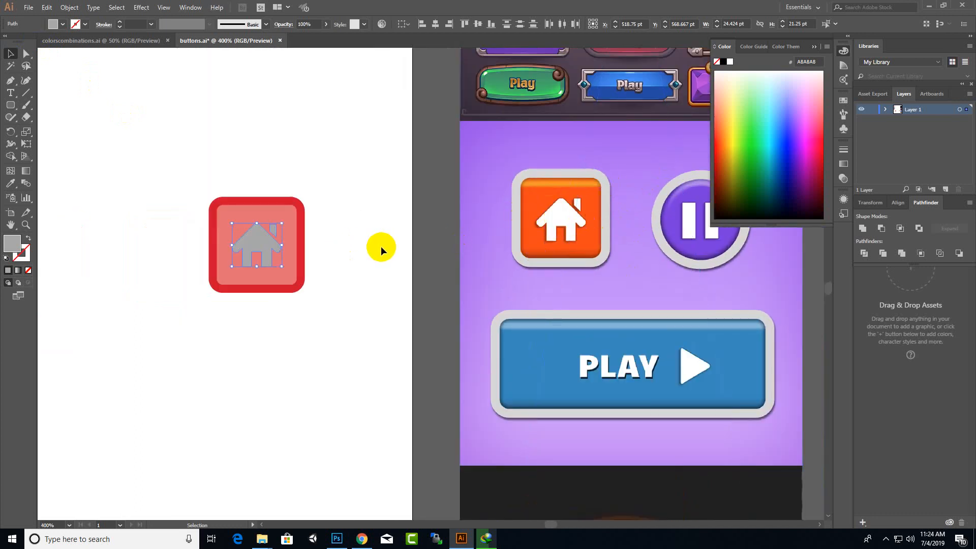
{"action": "left_click", "coordinate": [542, 193]}
{"action": "left_click", "coordinate": [288, 218]}
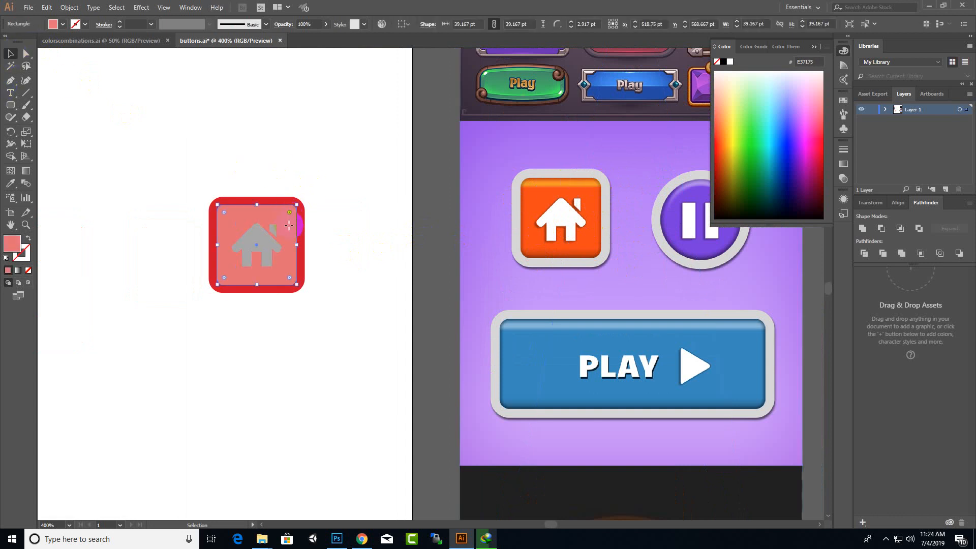
{"action": "left_click_drag", "start_coordinate": [288, 224], "coordinate": [283, 136]}
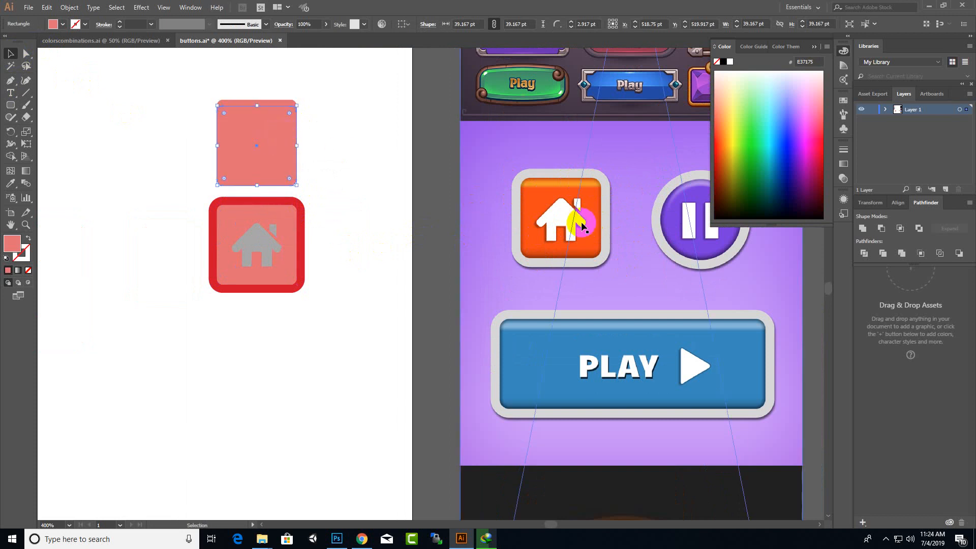
{"action": "left_click_drag", "start_coordinate": [313, 84], "coordinate": [158, 189]}
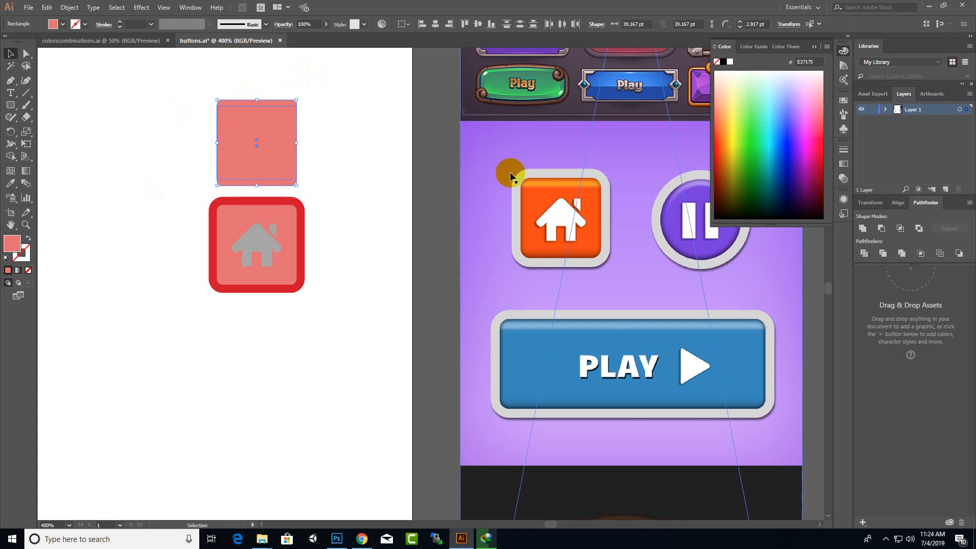
{"action": "left_click", "coordinate": [890, 232]}
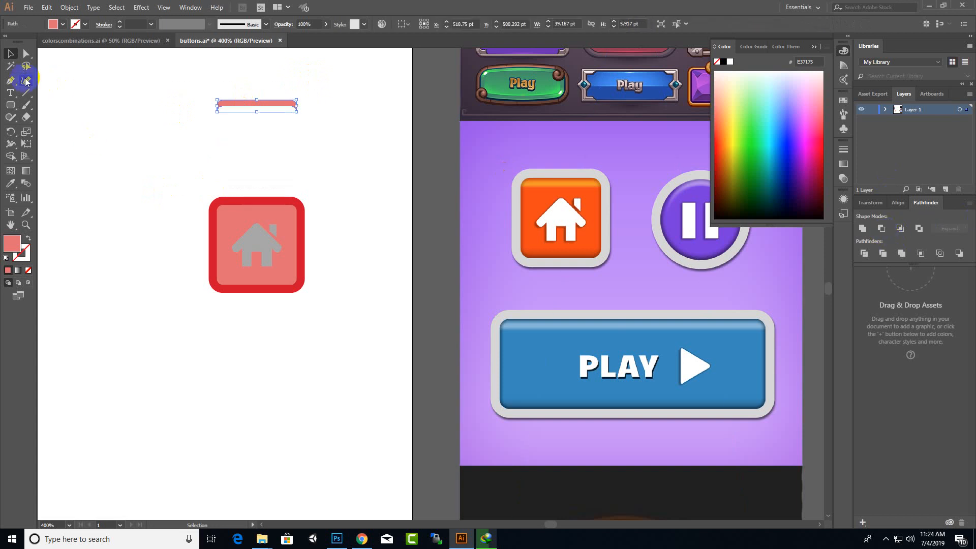
- Delete the anchor points at the strip's two lower tips and move the strip onto the upper part of the button's inner square
{"action": "left_click", "coordinate": [26, 54]}
{"action": "scroll", "coordinate": [295, 106], "scroll_direction": "up", "scroll_amount": 2}
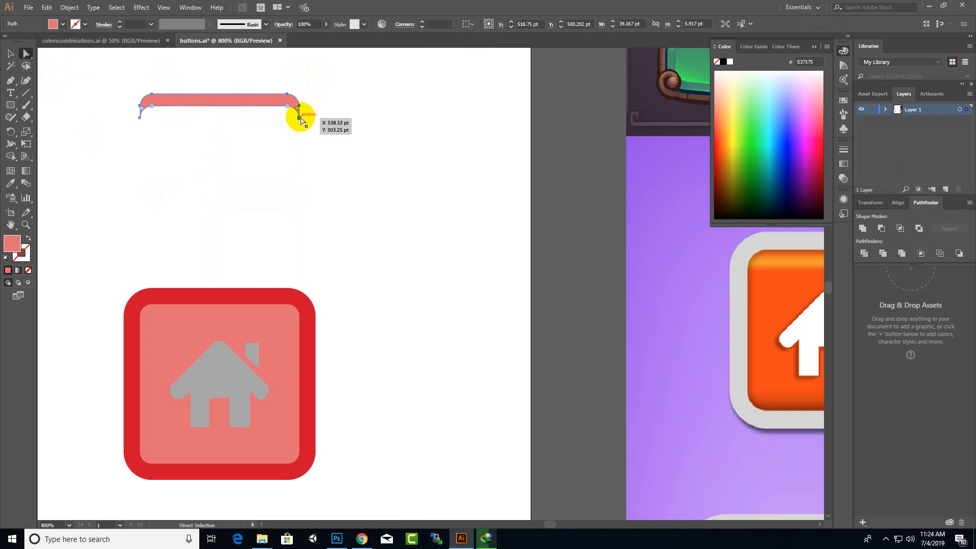
{"action": "key", "text": "Delete"}
{"action": "key", "text": "ctrl+z"}
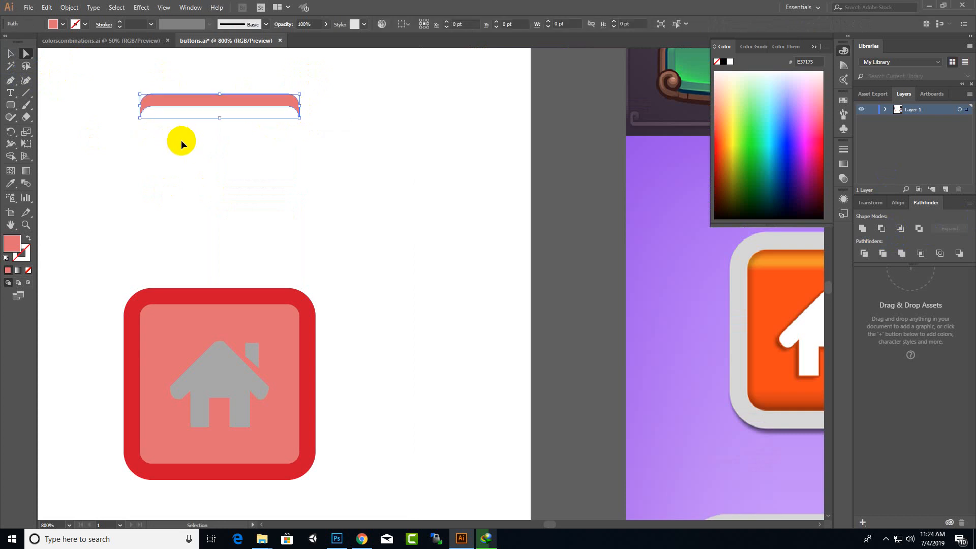
{"action": "left_click", "coordinate": [300, 120]}
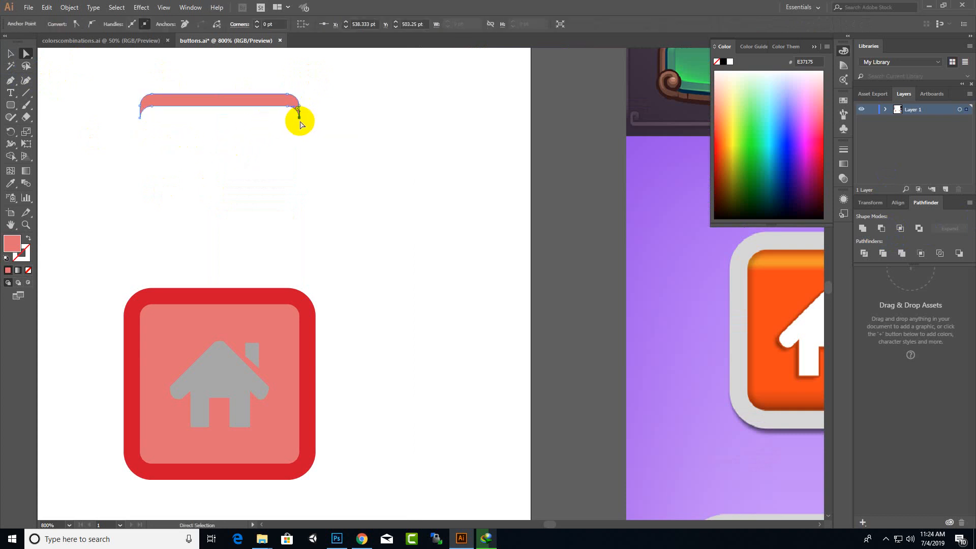
{"action": "key", "text": "Delete"}
{"action": "left_click", "coordinate": [140, 118]}
{"action": "key", "text": "Delete"}
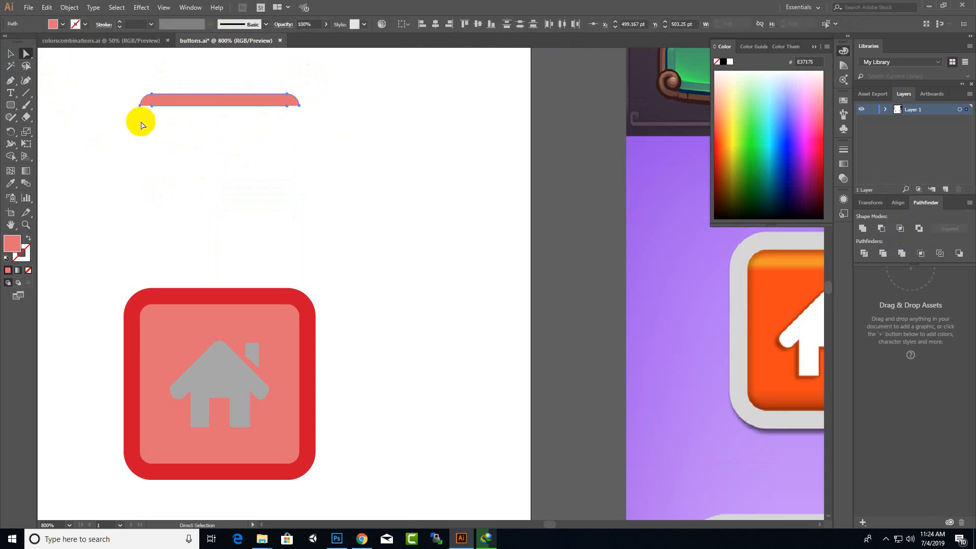
{"action": "left_click", "coordinate": [10, 53]}
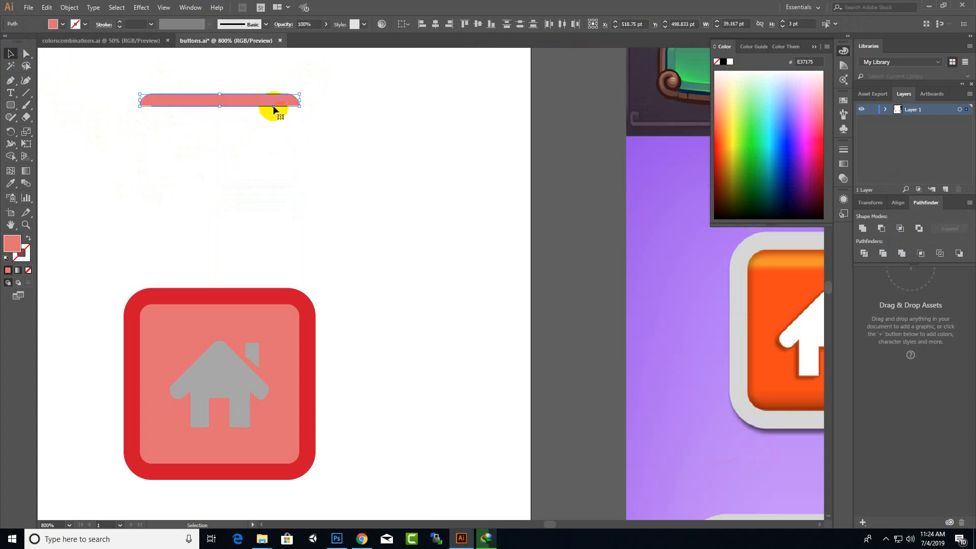
{"action": "left_click_drag", "start_coordinate": [273, 109], "coordinate": [274, 323]}
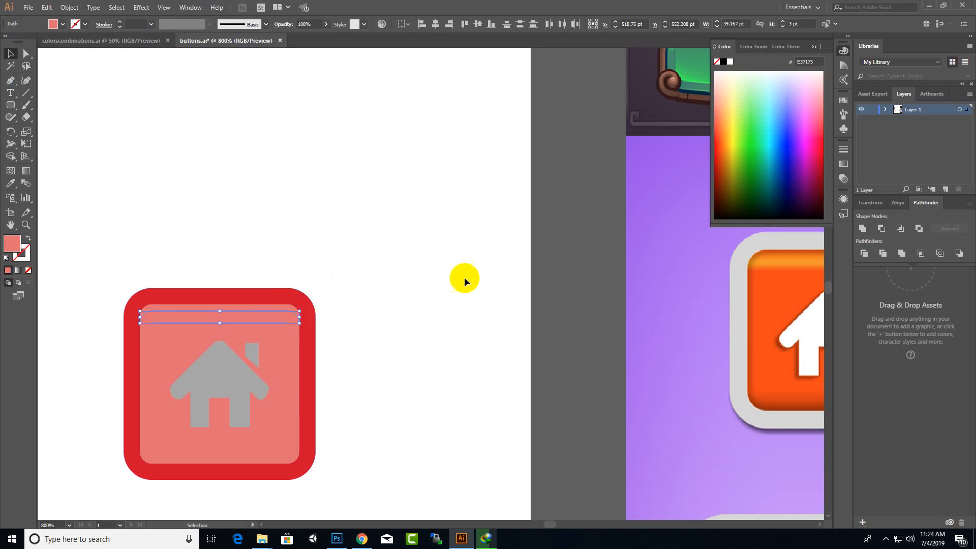
- Move the complete home button across the artboard to sit above the red PLAY button, near the colour palettes
{"action": "scroll", "coordinate": [466, 274], "scroll_direction": "down", "scroll_amount": 4}
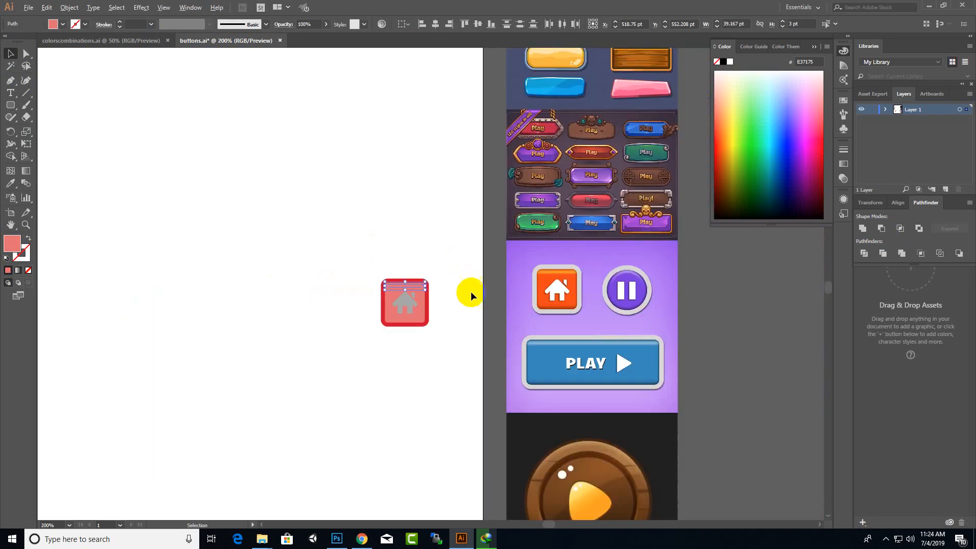
{"action": "scroll", "coordinate": [518, 303], "scroll_direction": "down", "scroll_amount": 1}
{"action": "left_click_drag", "start_coordinate": [469, 272], "coordinate": [72, 268]}
{"action": "key", "text": "ctrl+minus"}
{"action": "key", "text": "ctrl+minus"}
{"action": "scroll", "coordinate": [245, 283], "scroll_direction": "up", "scroll_amount": 2}
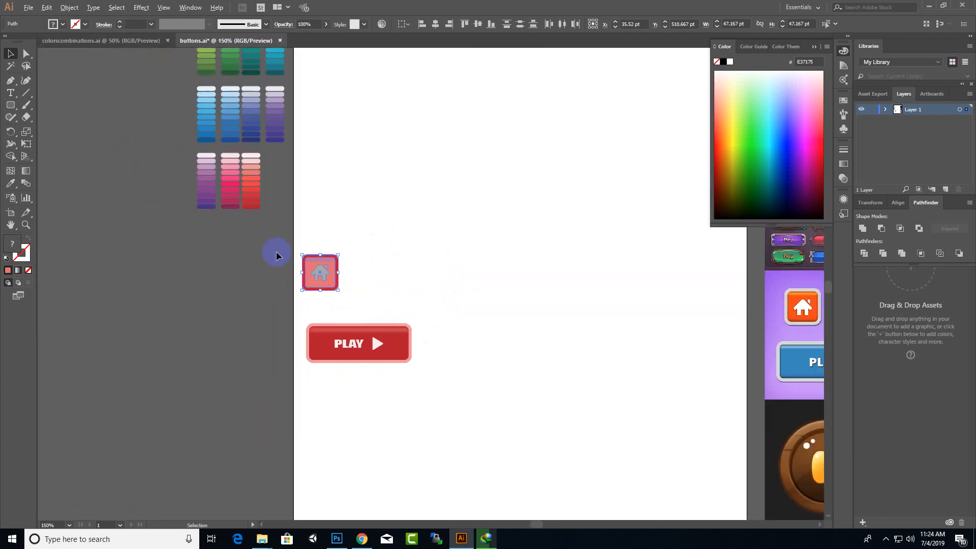
- Select only the home button's inner rounded square, with the red swatch column in view for recolouring
{"action": "scroll", "coordinate": [234, 206], "scroll_direction": "up", "scroll_amount": 1}
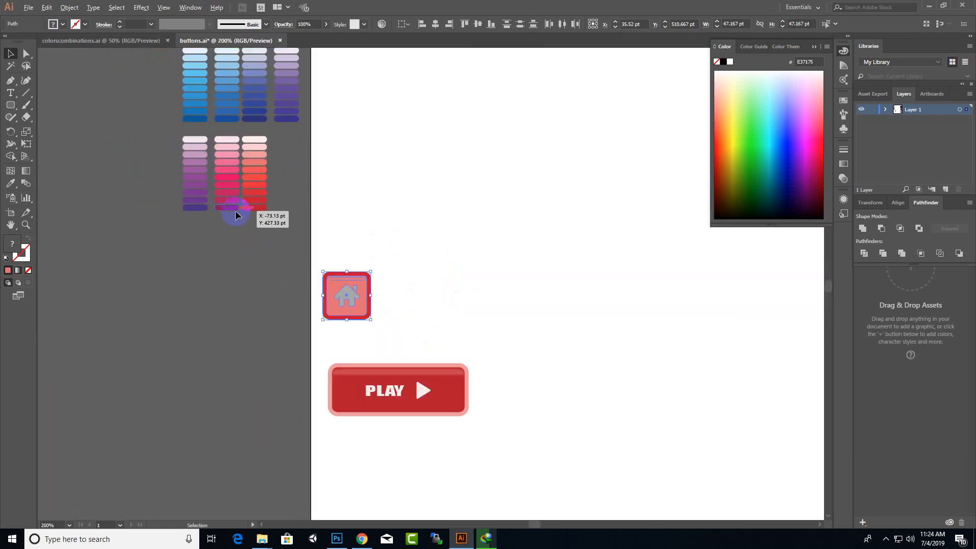
{"action": "scroll", "coordinate": [236, 210], "scroll_direction": "up", "scroll_amount": 1}
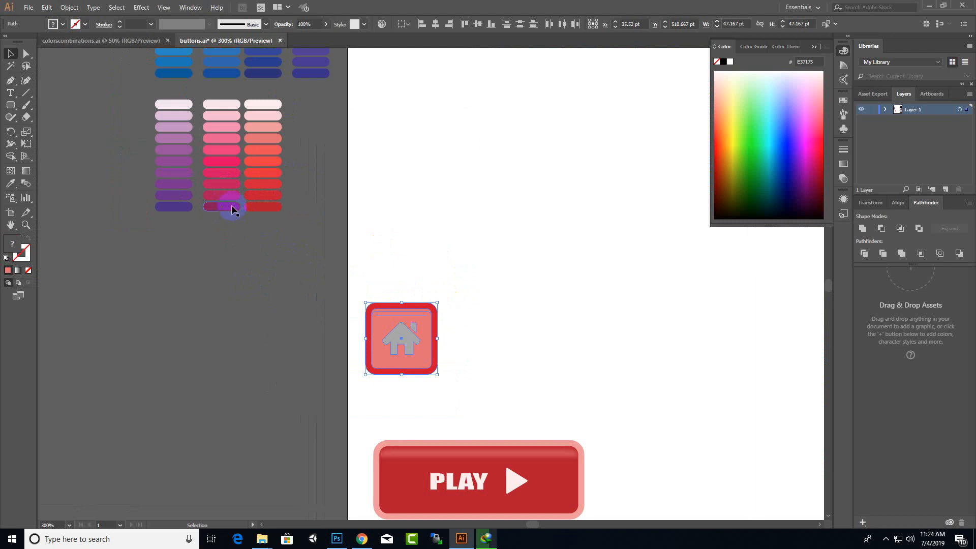
{"action": "scroll", "coordinate": [258, 193], "scroll_direction": "up", "scroll_amount": 5}
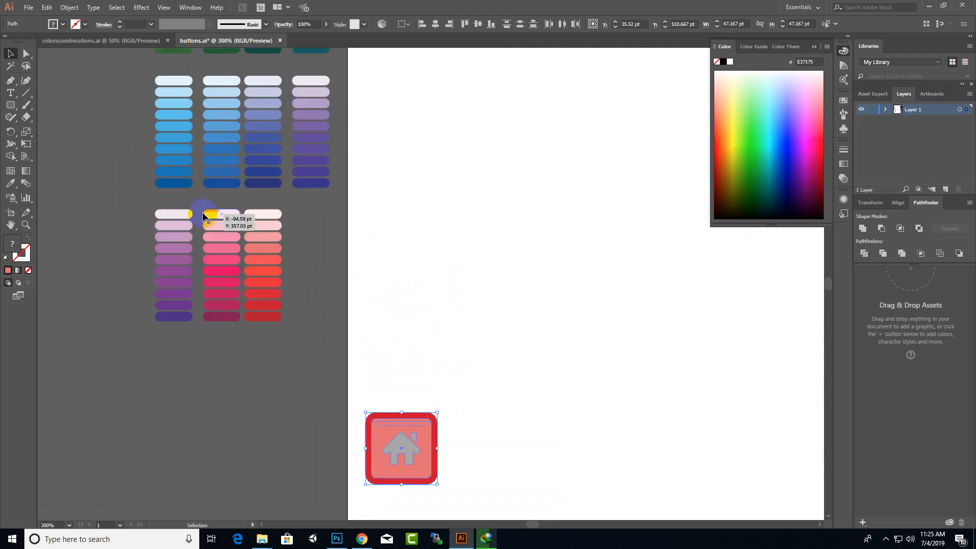
{"action": "left_click", "coordinate": [468, 390]}
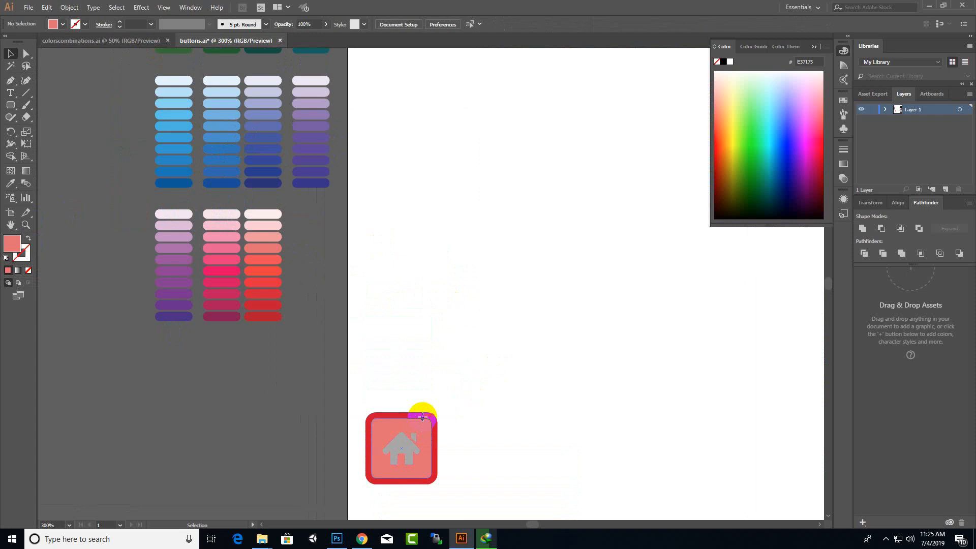
{"action": "left_click", "coordinate": [422, 417]}
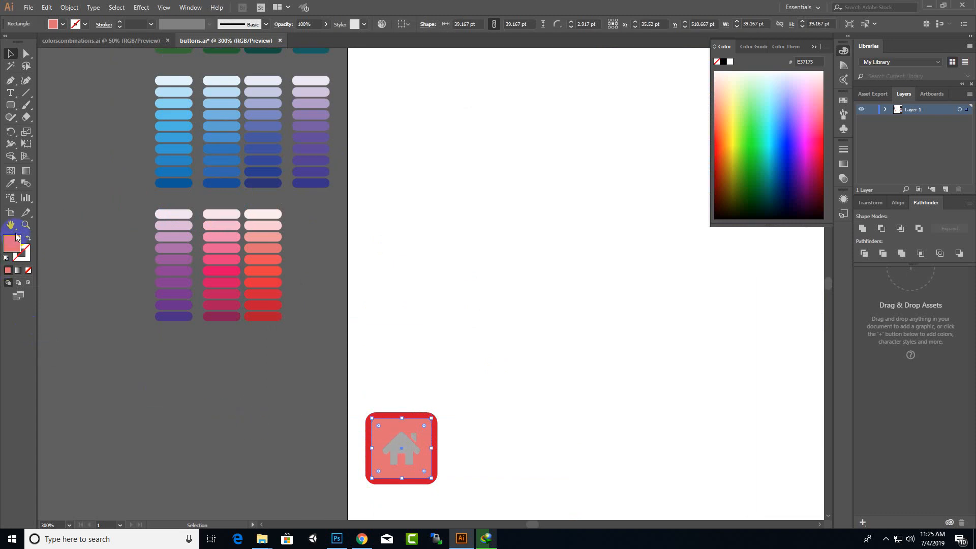
- Recolor the home button's inner square dark blue and its outer border light blue by sampling the blue palette swatches
{"action": "left_click", "coordinate": [8, 187]}
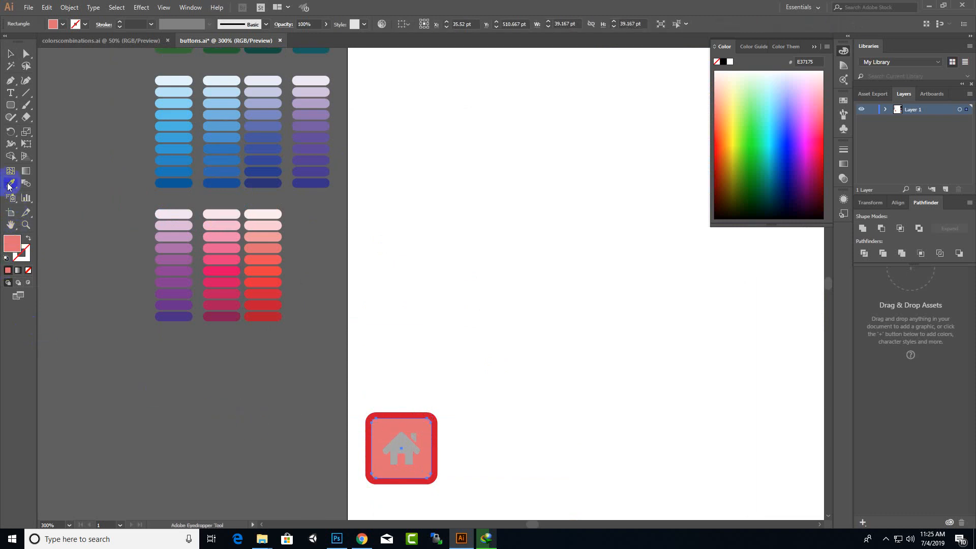
{"action": "left_click", "coordinate": [225, 185]}
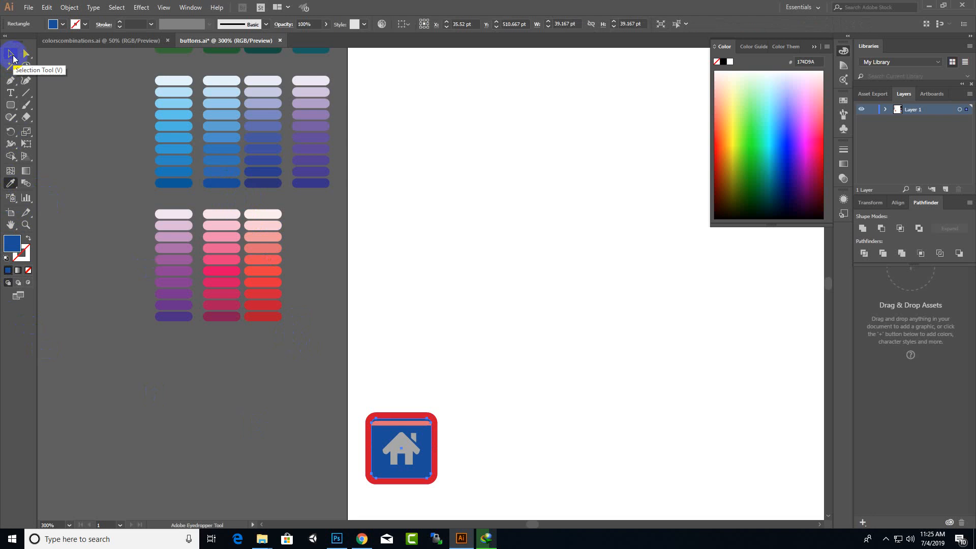
{"action": "left_click", "coordinate": [13, 58]}
{"action": "left_click", "coordinate": [436, 427]}
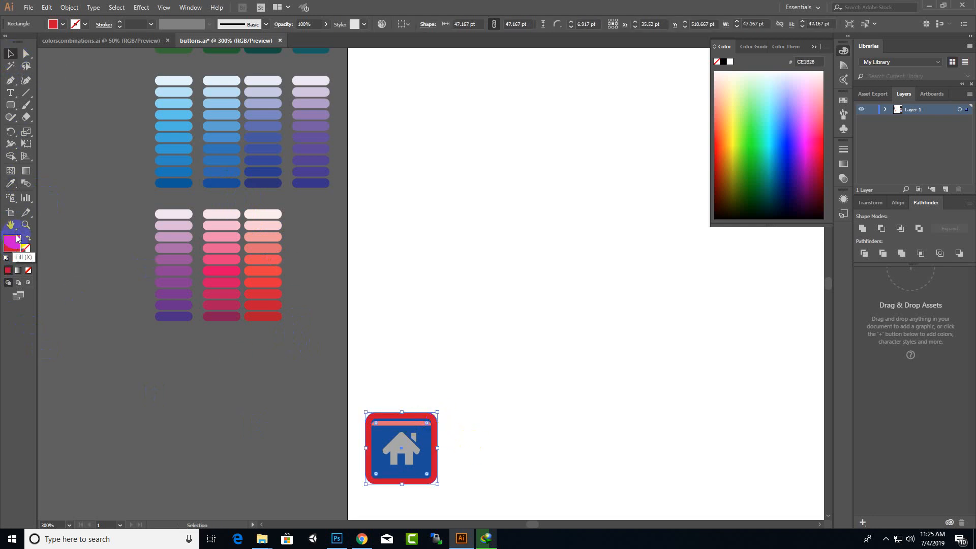
{"action": "left_click", "coordinate": [11, 183]}
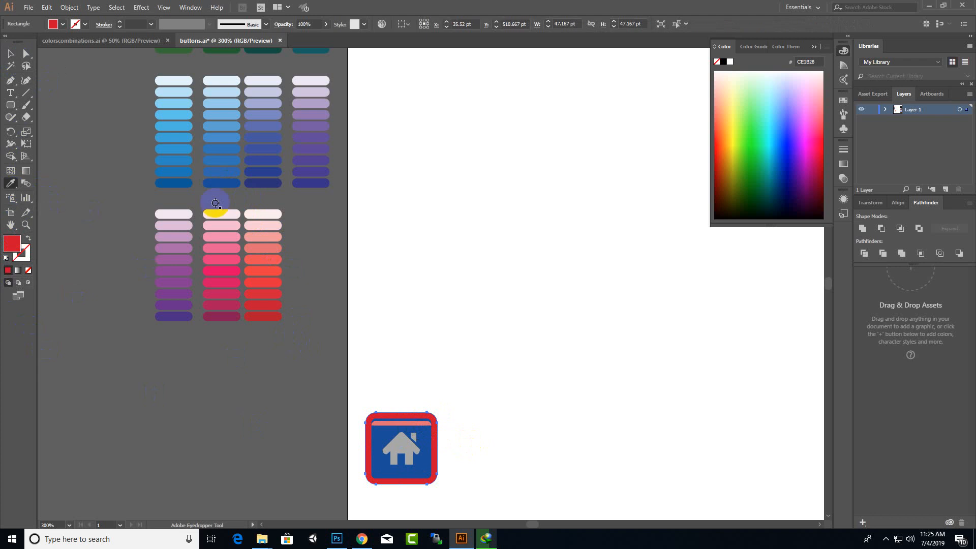
{"action": "left_click", "coordinate": [225, 90]}
- Recolor the salmon highlight strip along the home button's upper edge with the medium blue palette swatch
{"action": "scroll", "coordinate": [435, 398], "scroll_direction": "down", "scroll_amount": 3}
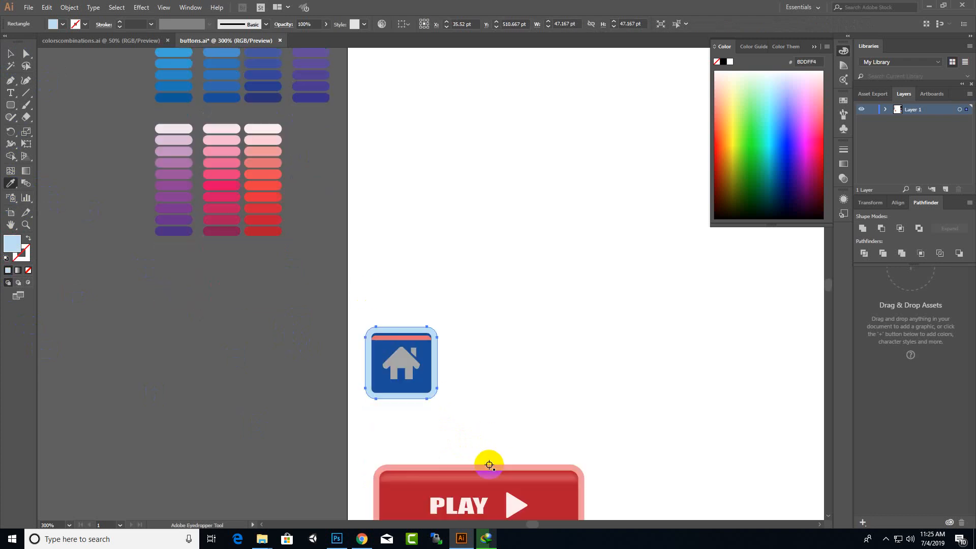
{"action": "scroll", "coordinate": [412, 421], "scroll_direction": "up", "scroll_amount": 3}
{"action": "scroll", "coordinate": [424, 302], "scroll_direction": "down", "scroll_amount": 5}
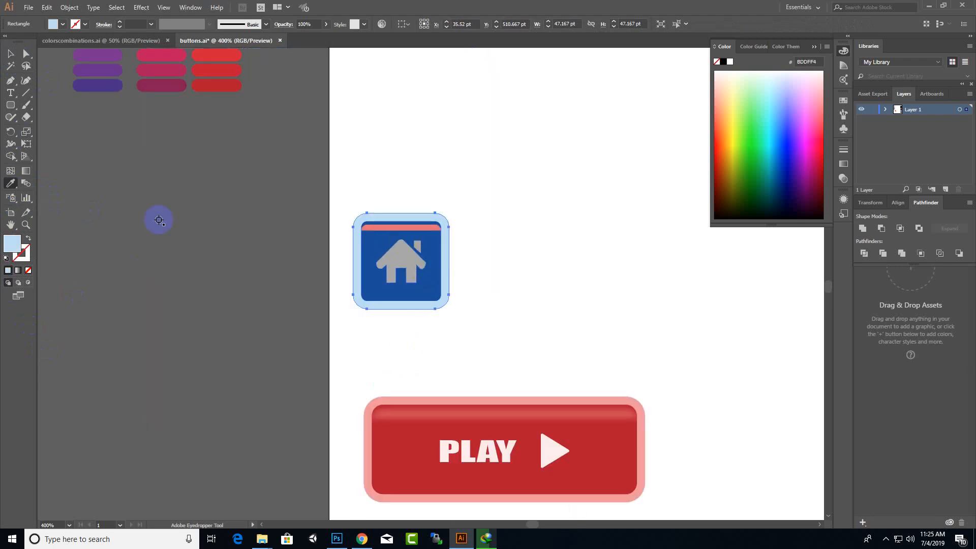
{"action": "left_click", "coordinate": [10, 55]}
{"action": "left_click", "coordinate": [393, 228]}
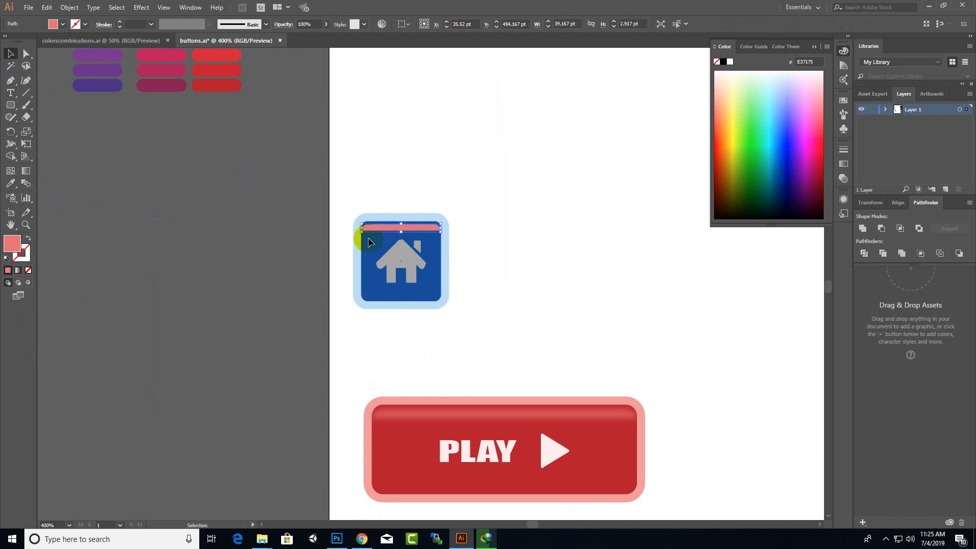
{"action": "left_click", "coordinate": [11, 183]}
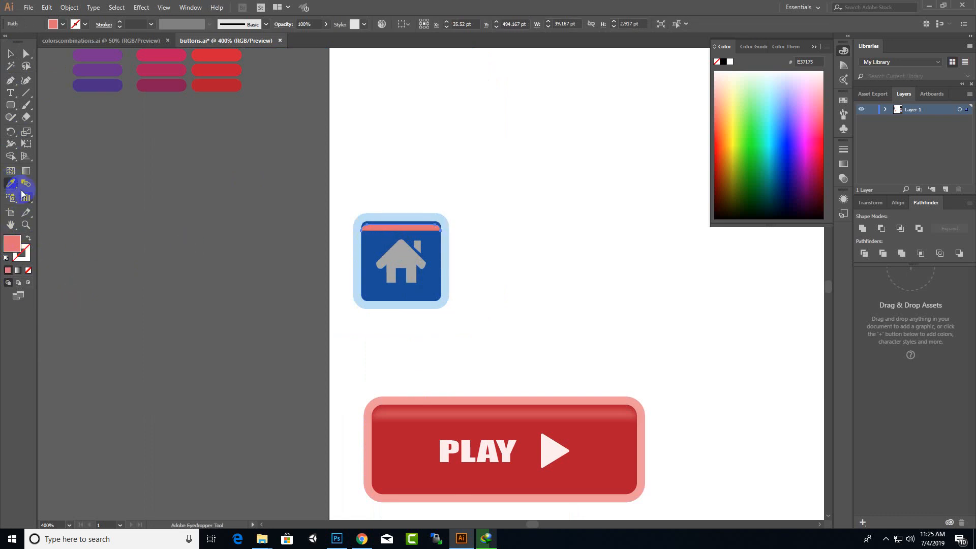
{"action": "scroll", "coordinate": [227, 288], "scroll_direction": "up", "scroll_amount": 8}
{"action": "scroll", "coordinate": [234, 302], "scroll_direction": "up", "scroll_amount": 3}
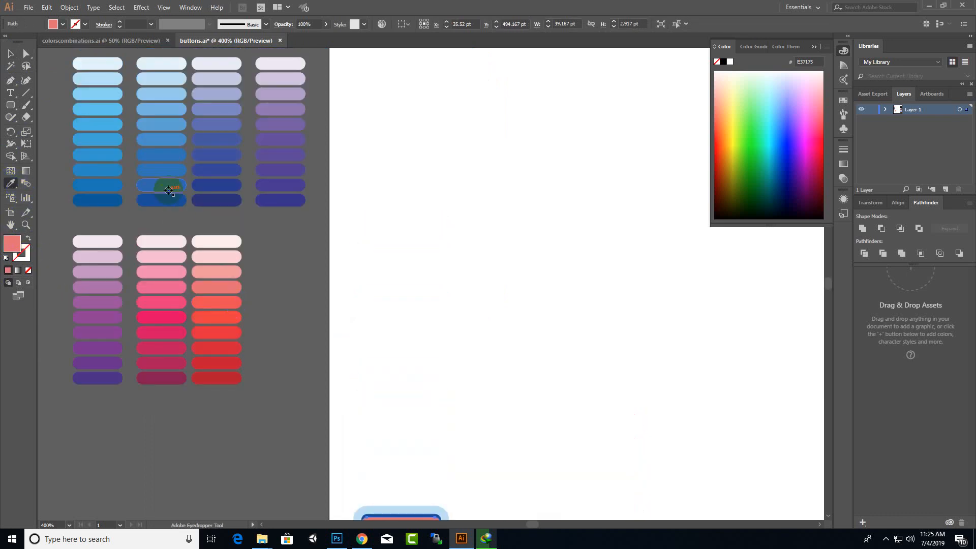
{"action": "left_click", "coordinate": [167, 123]}
- Select the gray house icon with its chimney and fill both with the palest blue of the palette
{"action": "scroll", "coordinate": [366, 338], "scroll_direction": "down", "scroll_amount": 6}
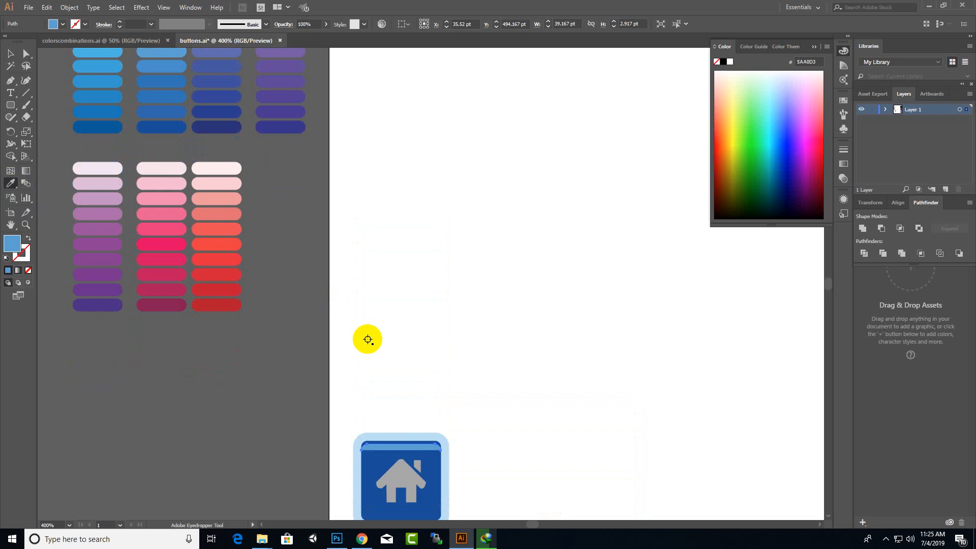
{"action": "scroll", "coordinate": [399, 406], "scroll_direction": "up", "scroll_amount": 2}
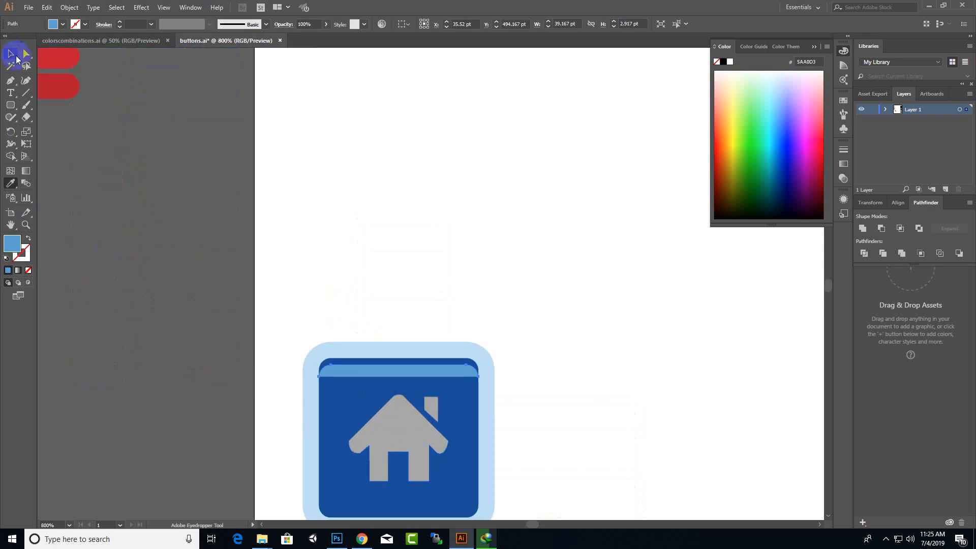
{"action": "left_click", "coordinate": [16, 57]}
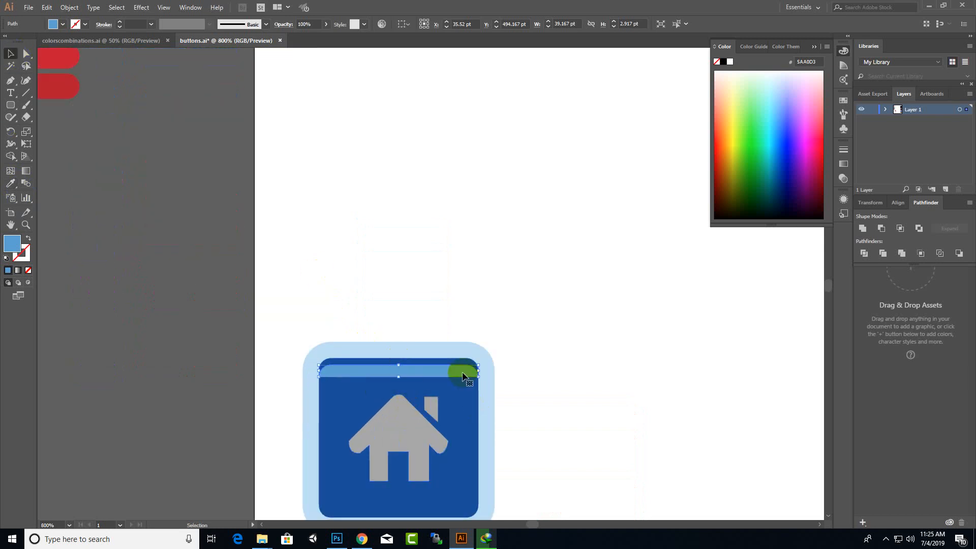
{"action": "left_click", "coordinate": [397, 417]}
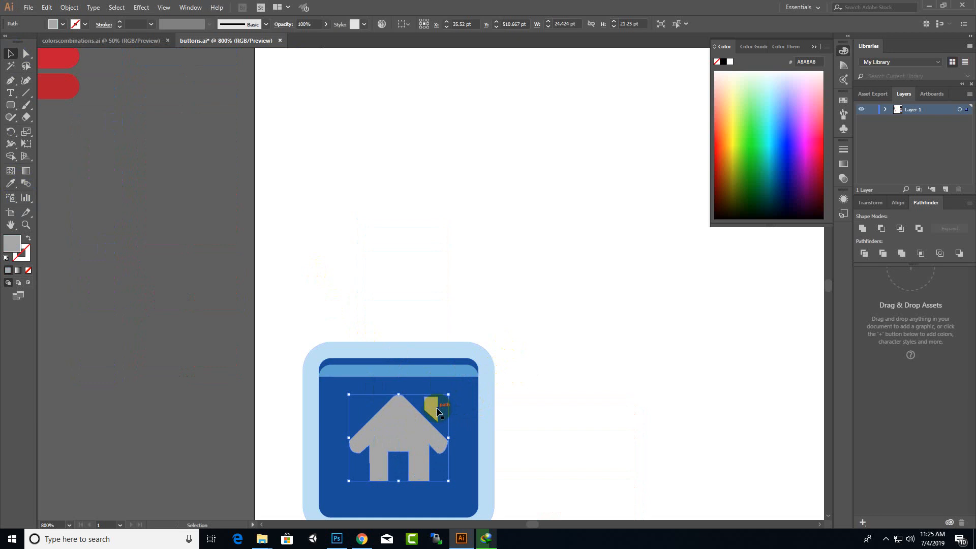
{"action": "scroll", "coordinate": [541, 404], "scroll_direction": "down", "scroll_amount": 2}
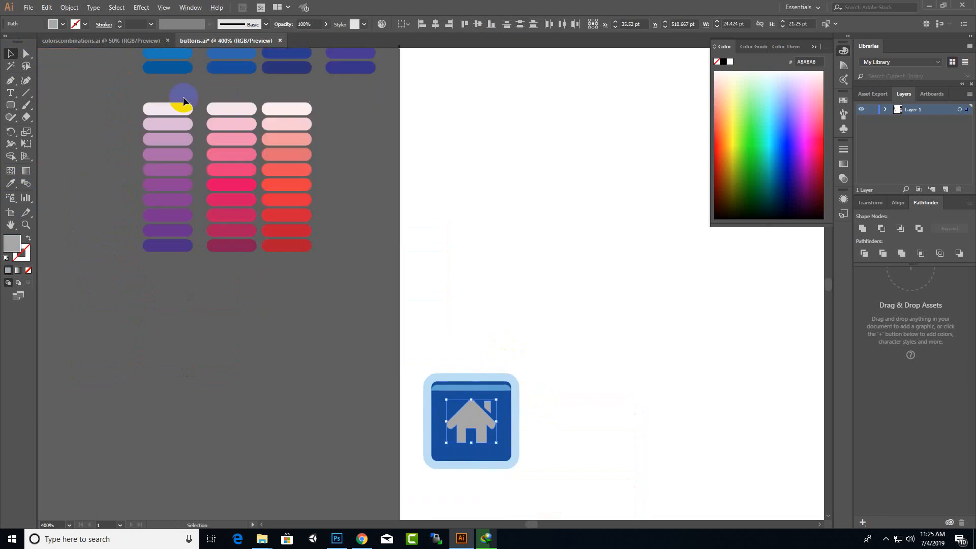
{"action": "left_click", "coordinate": [12, 183]}
{"action": "scroll", "coordinate": [342, 249], "scroll_direction": "up", "scroll_amount": 5}
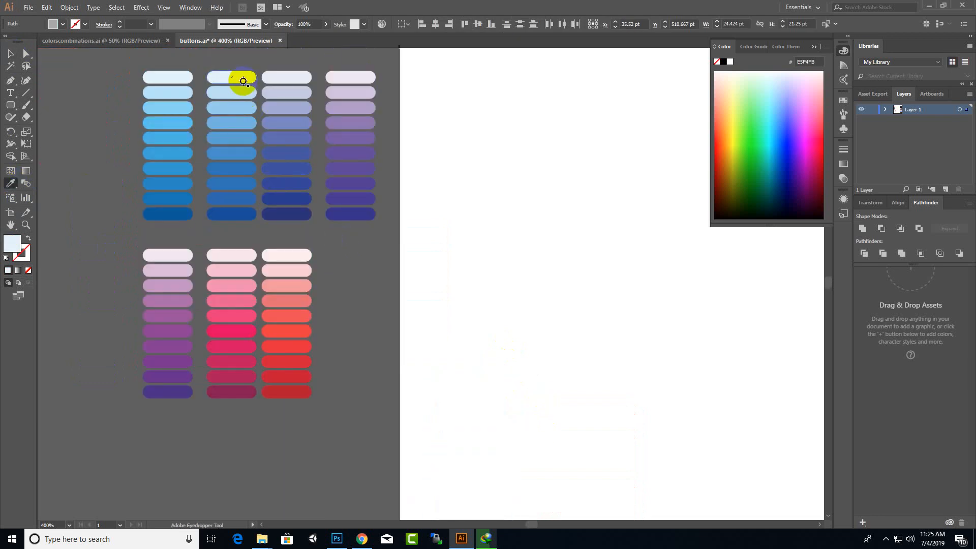
{"action": "scroll", "coordinate": [468, 364], "scroll_direction": "down", "scroll_amount": 4}
- Try a stronger light blue from the palette as the fill of the house icon
{"action": "scroll", "coordinate": [470, 361], "scroll_direction": "up", "scroll_amount": 2}
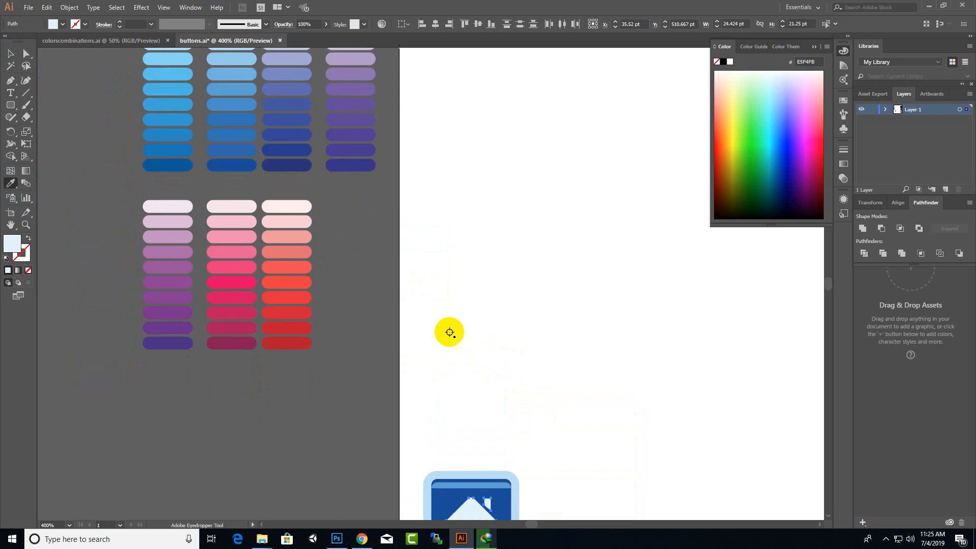
{"action": "left_click", "coordinate": [232, 55]}
{"action": "scroll", "coordinate": [508, 327], "scroll_direction": "down", "scroll_amount": 6}
{"action": "scroll", "coordinate": [516, 397], "scroll_direction": "up", "scroll_amount": 2}
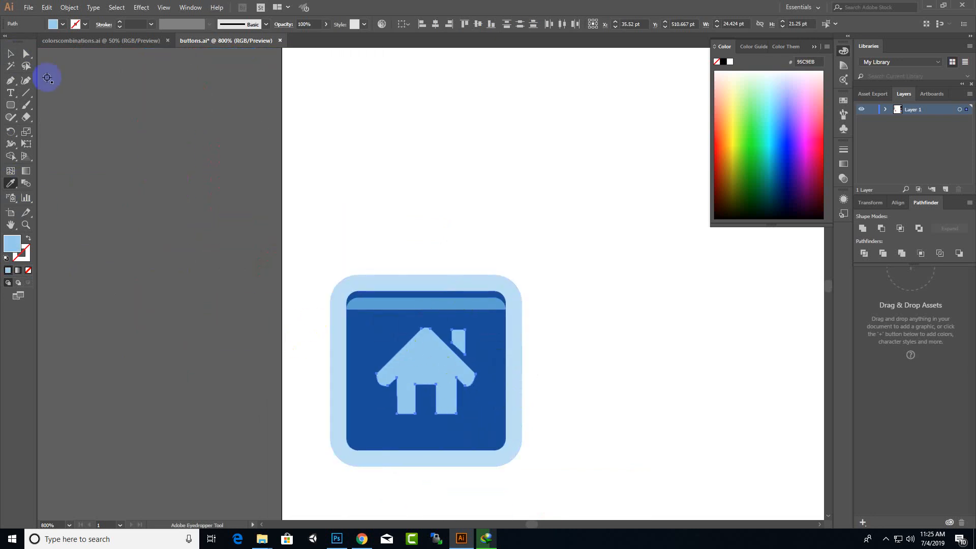
{"action": "left_click", "coordinate": [11, 54]}
{"action": "scroll", "coordinate": [436, 359], "scroll_direction": "up", "scroll_amount": 5}
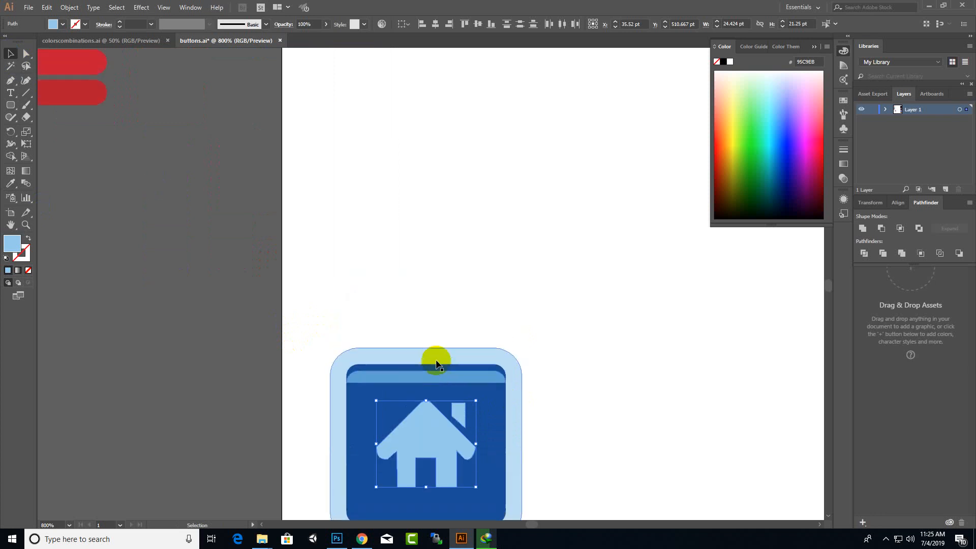
{"action": "scroll", "coordinate": [436, 359], "scroll_direction": "up", "scroll_amount": 1}
- Set the house icon's fill back to the palest blue swatch of the palette
{"action": "scroll", "coordinate": [435, 359], "scroll_direction": "down", "scroll_amount": 4}
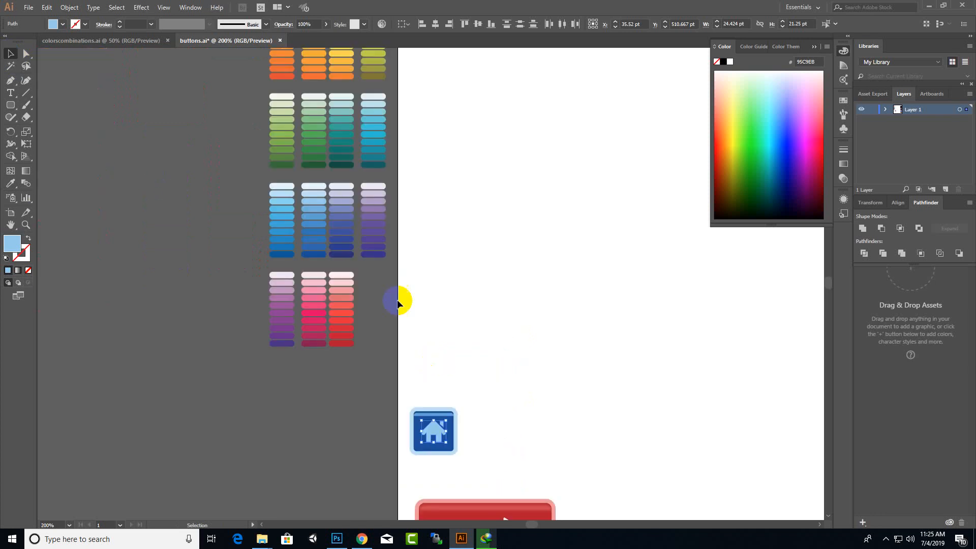
{"action": "scroll", "coordinate": [319, 155], "scroll_direction": "up", "scroll_amount": 3}
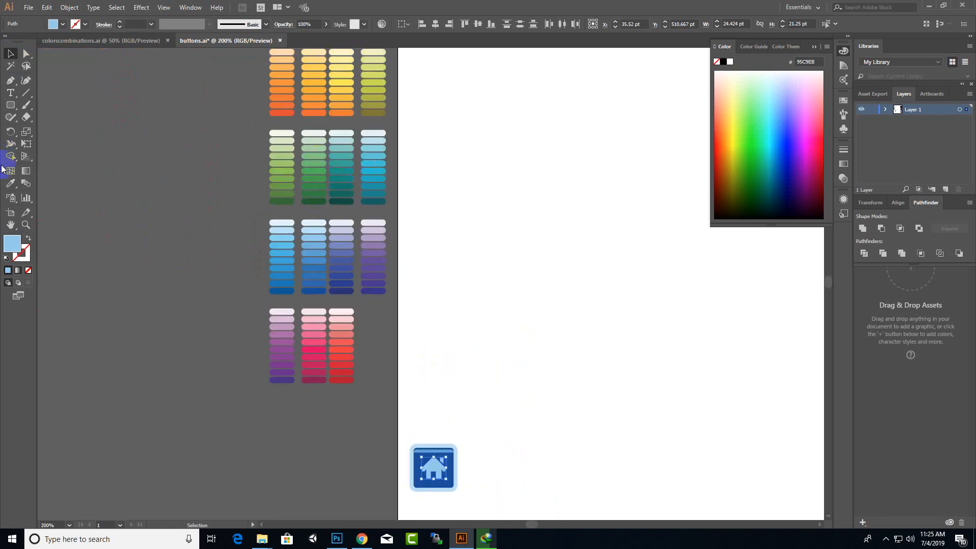
{"action": "left_click", "coordinate": [11, 184]}
{"action": "left_click", "coordinate": [316, 223]}
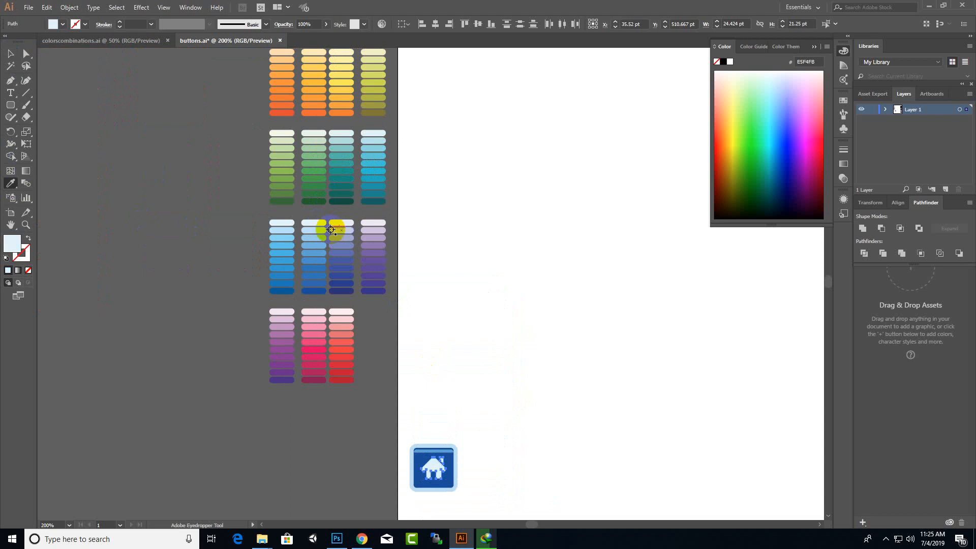
- Lower the opacity of the home button's blue highlight strip to 55%
{"action": "scroll", "coordinate": [529, 462], "scroll_direction": "down", "scroll_amount": 3}
{"action": "scroll", "coordinate": [447, 431], "scroll_direction": "up", "scroll_amount": 3}
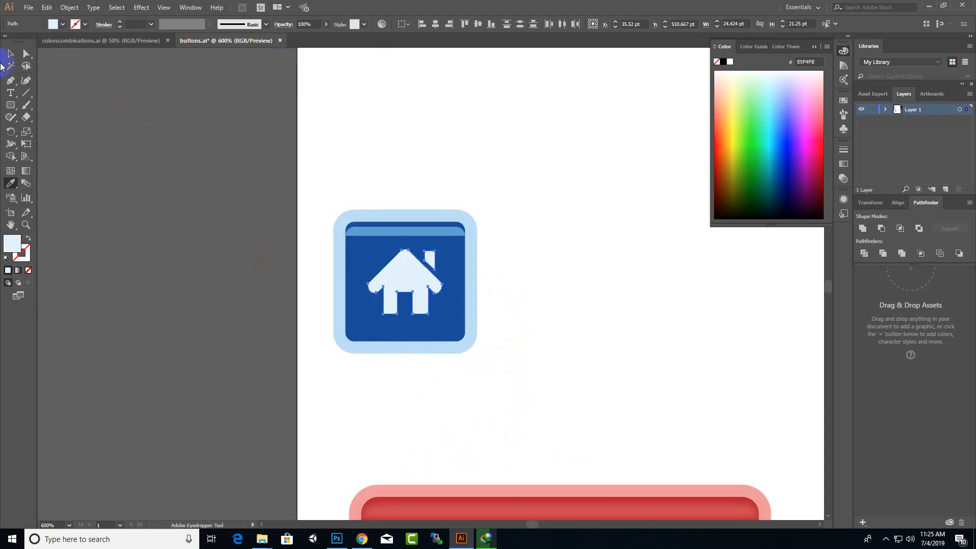
{"action": "left_click", "coordinate": [10, 53]}
{"action": "left_click", "coordinate": [375, 230]}
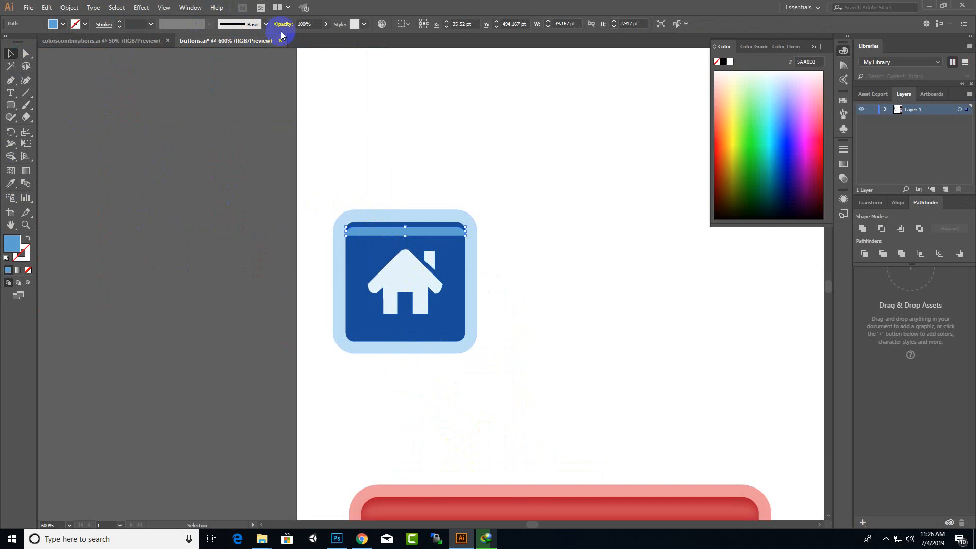
{"action": "left_click", "coordinate": [326, 24]}
{"action": "left_click_drag", "start_coordinate": [325, 36], "coordinate": [307, 36]}
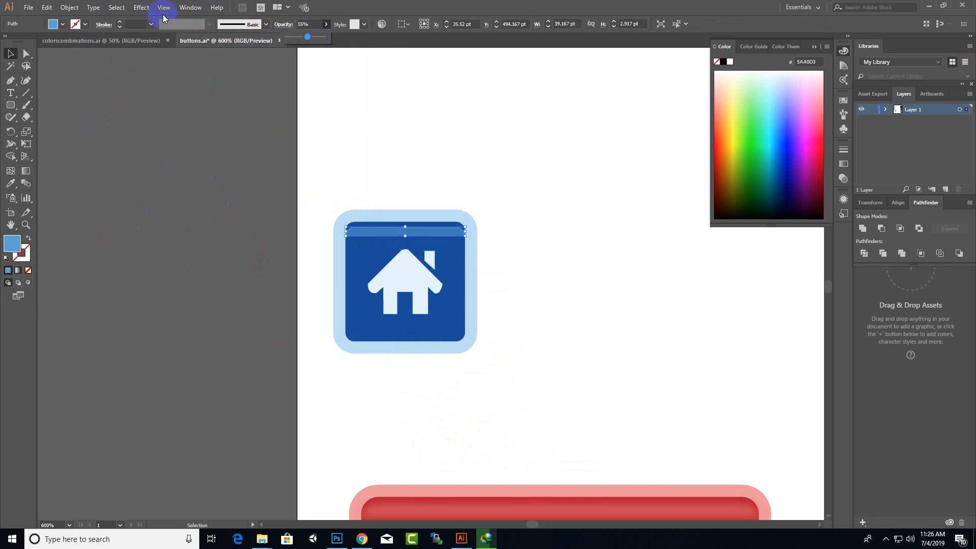
- Apply a Gaussian Blur with a 5.4-pixel radius to the highlight strip
{"action": "left_click", "coordinate": [140, 12]}
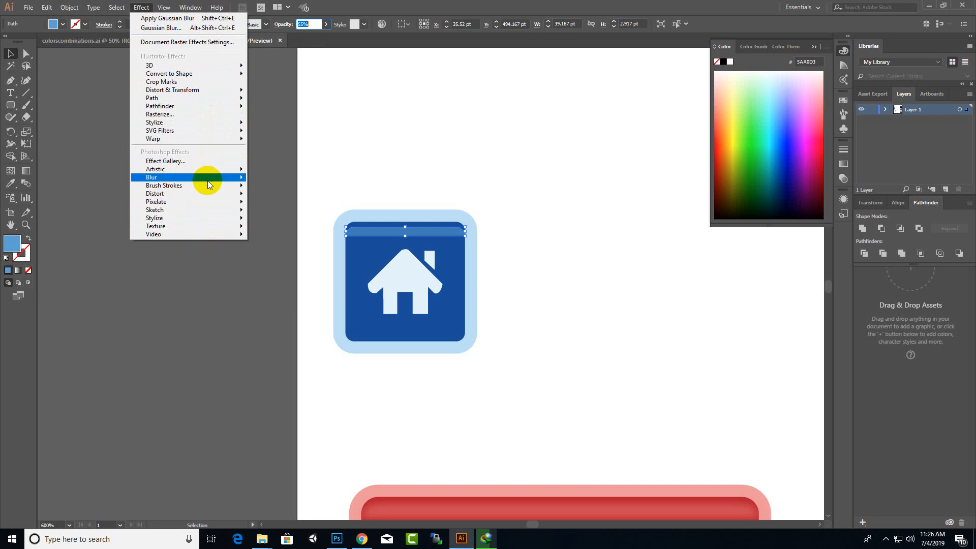
{"action": "mouse_move", "coordinate": [207, 181]}
{"action": "left_click", "coordinate": [267, 180]}
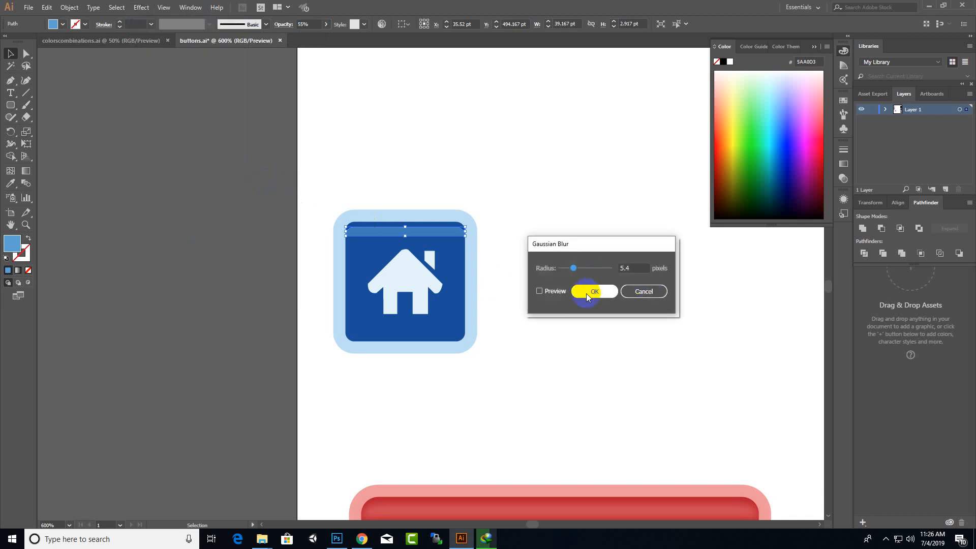
{"action": "left_click", "coordinate": [540, 291]}
{"action": "left_click", "coordinate": [595, 292]}
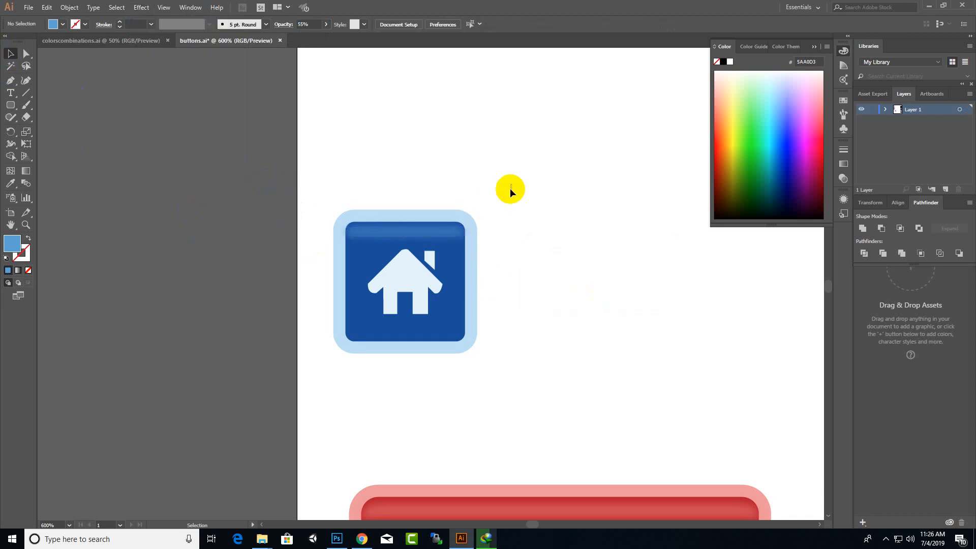
- Select the whole home button and move it down, closer to the red PLAY button
{"action": "left_click_drag", "start_coordinate": [510, 188], "coordinate": [208, 396]}
{"action": "scroll", "coordinate": [241, 407], "scroll_direction": "down", "scroll_amount": 3}
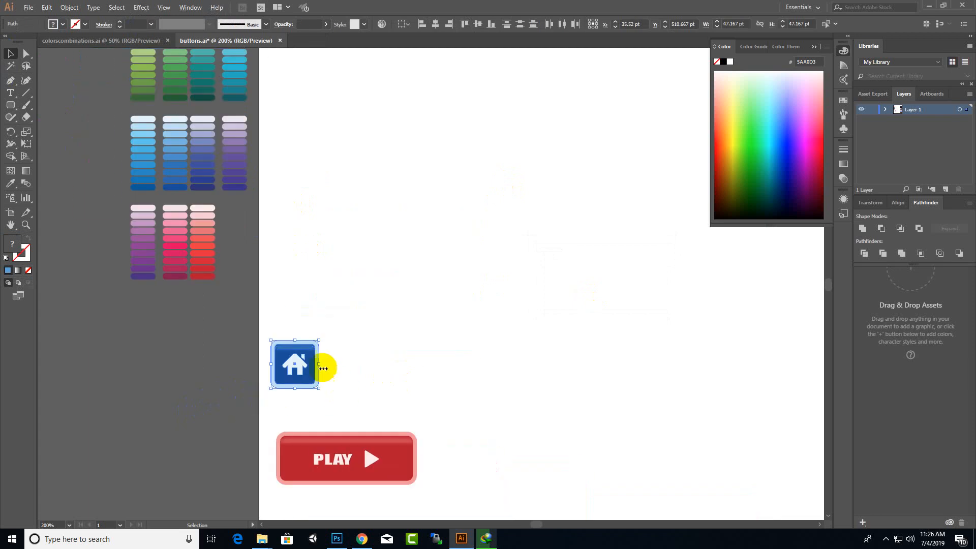
{"action": "left_click_drag", "start_coordinate": [309, 357], "coordinate": [319, 393]}
{"action": "left_click", "coordinate": [148, 399]}
- Draw a circle about 32 pt across with the Ellipse tool over the purple pause button in the reference image
{"action": "scroll", "coordinate": [319, 376], "scroll_direction": "down", "scroll_amount": 1}
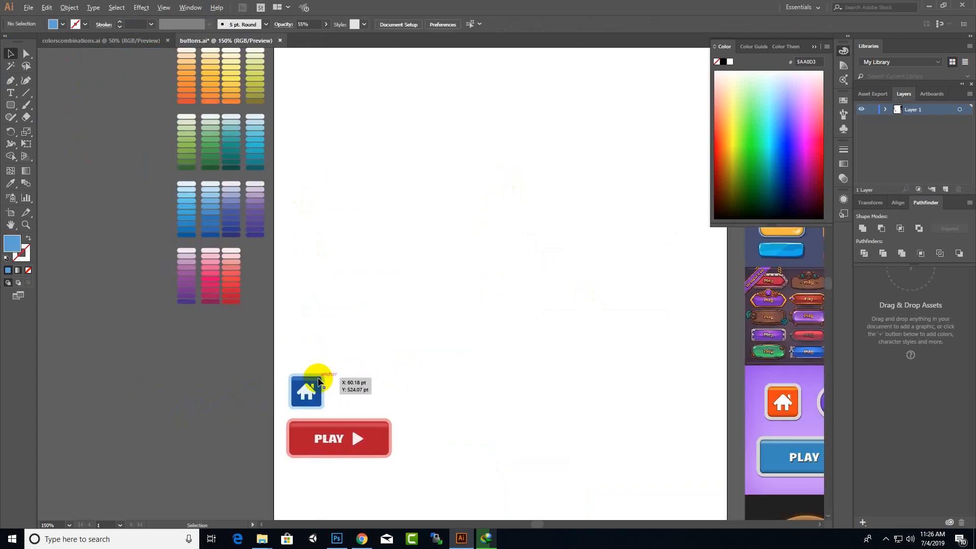
{"action": "scroll", "coordinate": [398, 371], "scroll_direction": "down", "scroll_amount": 2}
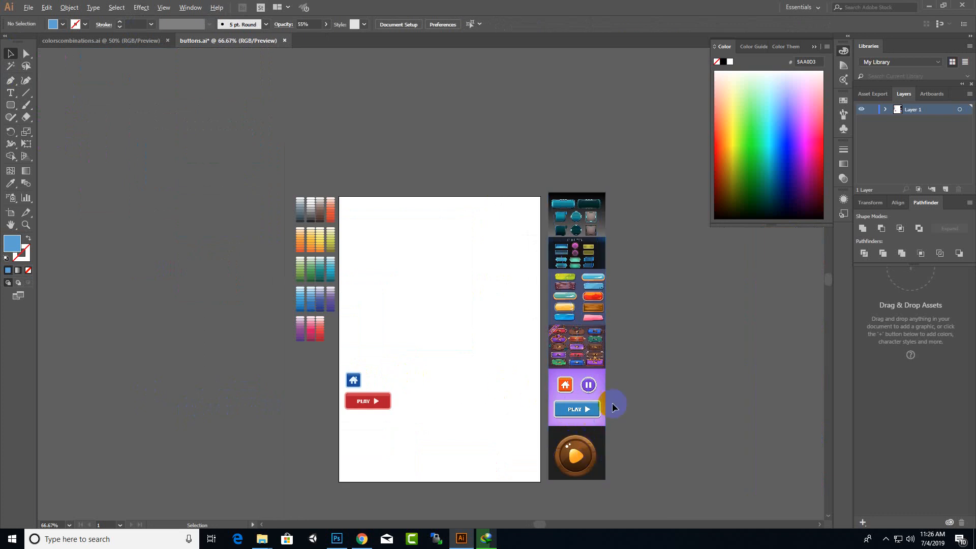
{"action": "scroll", "coordinate": [615, 404], "scroll_direction": "up", "scroll_amount": 2}
{"action": "scroll", "coordinate": [551, 365], "scroll_direction": "up", "scroll_amount": 2}
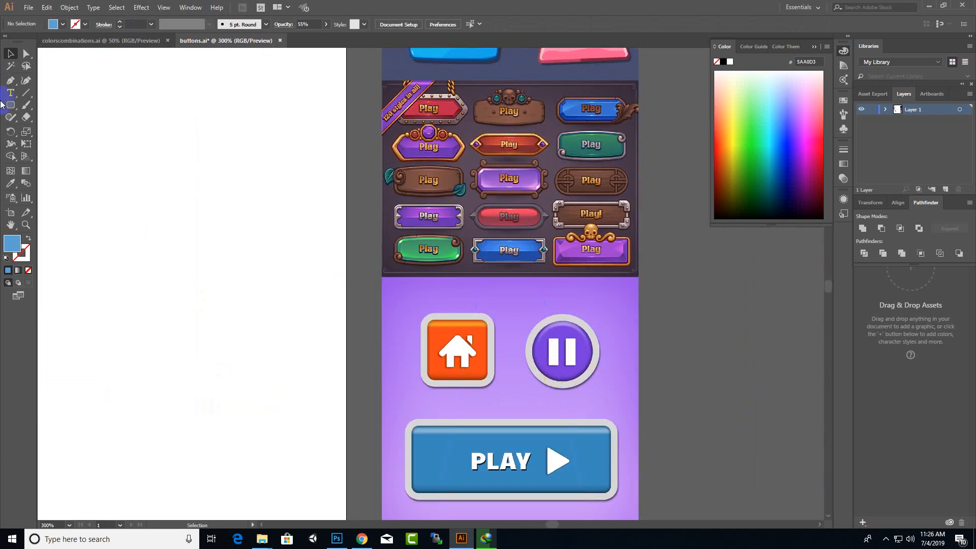
{"action": "left_click_drag", "start_coordinate": [10, 105], "coordinate": [36, 127]}
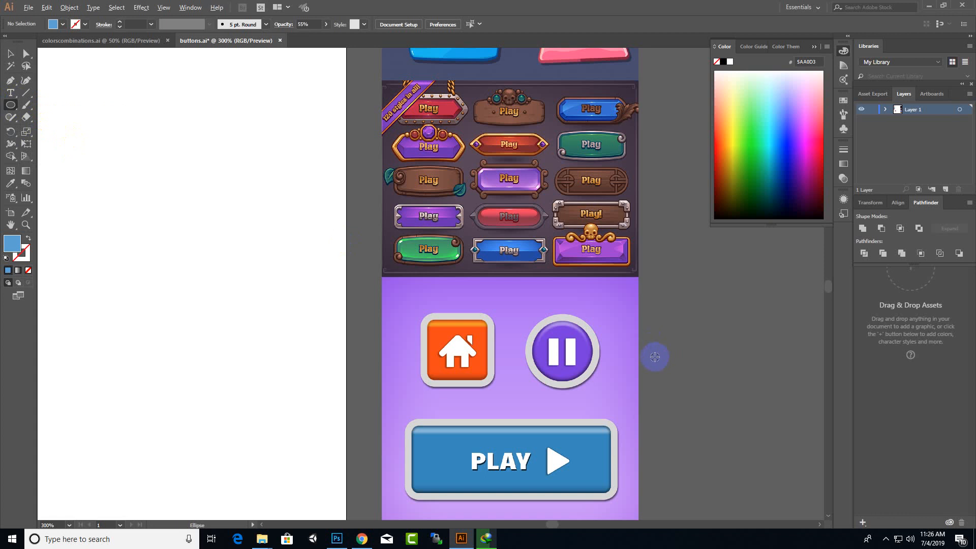
{"action": "scroll", "coordinate": [610, 374], "scroll_direction": "up", "scroll_amount": 1}
{"action": "left_click_drag", "start_coordinate": [521, 310], "coordinate": [587, 376]}
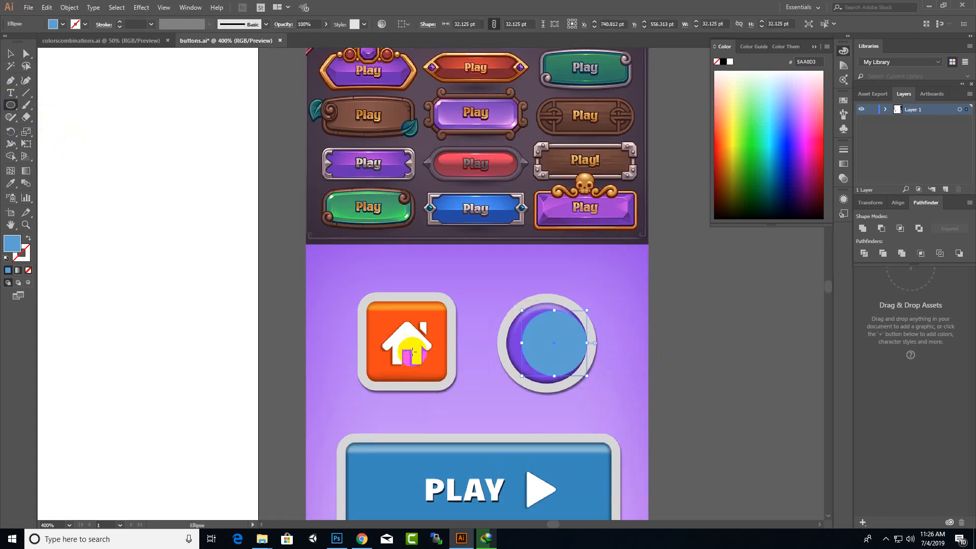
- Resize the circle to about 39.4 × 40.5 pt so it covers the reference pause button's purple disc
{"action": "left_click_drag", "start_coordinate": [522, 344], "coordinate": [508, 349]}
{"action": "mouse_move", "coordinate": [547, 311]}
{"action": "left_mouse_down"}
{"action": "mouse_move", "coordinate": [538, 307]}
{"action": "mouse_move", "coordinate": [546, 302]}
{"action": "left_mouse_up"}
{"action": "left_click_drag", "start_coordinate": [547, 376], "coordinate": [546, 386]}
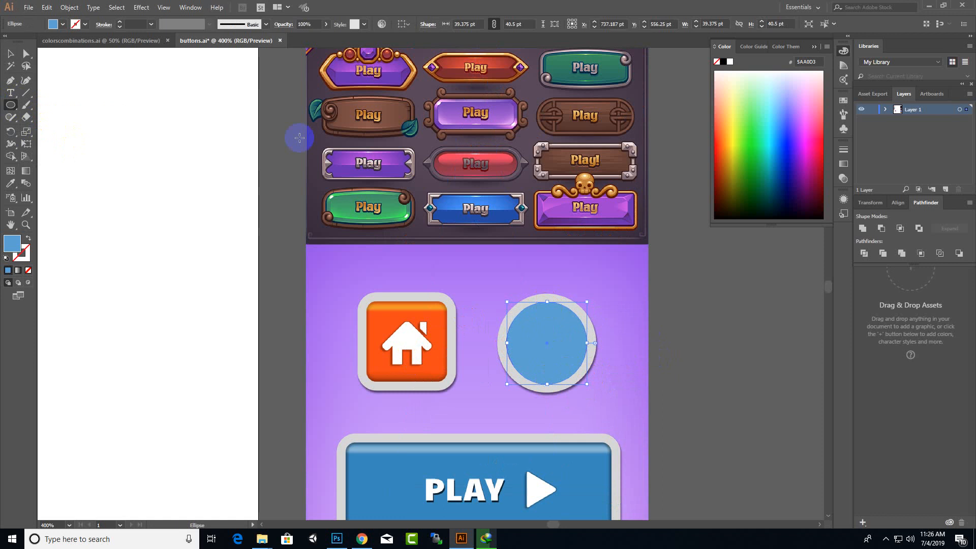
- Offset the circle's path by 4 pt with mitered joins to form the pause button's outer rim
{"action": "left_click", "coordinate": [69, 8]}
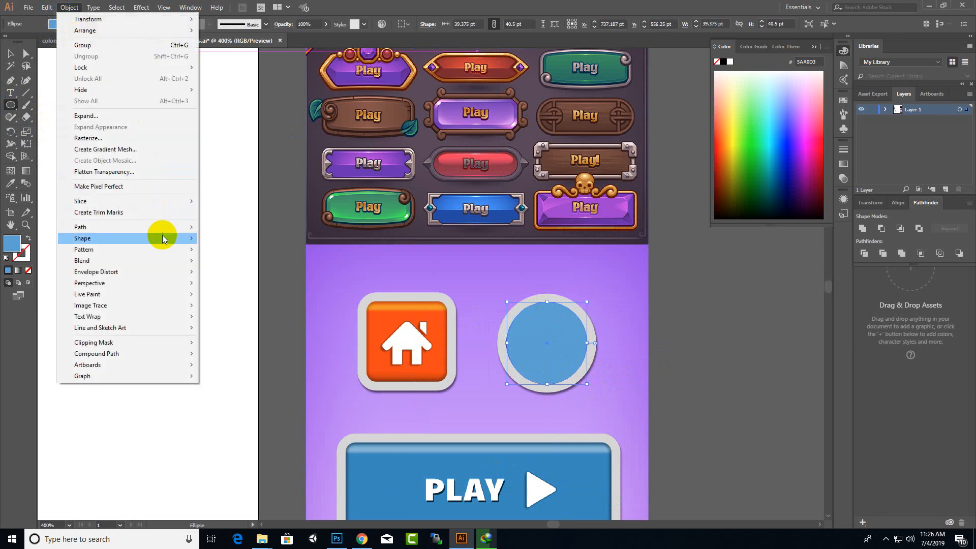
{"action": "mouse_move", "coordinate": [167, 228]}
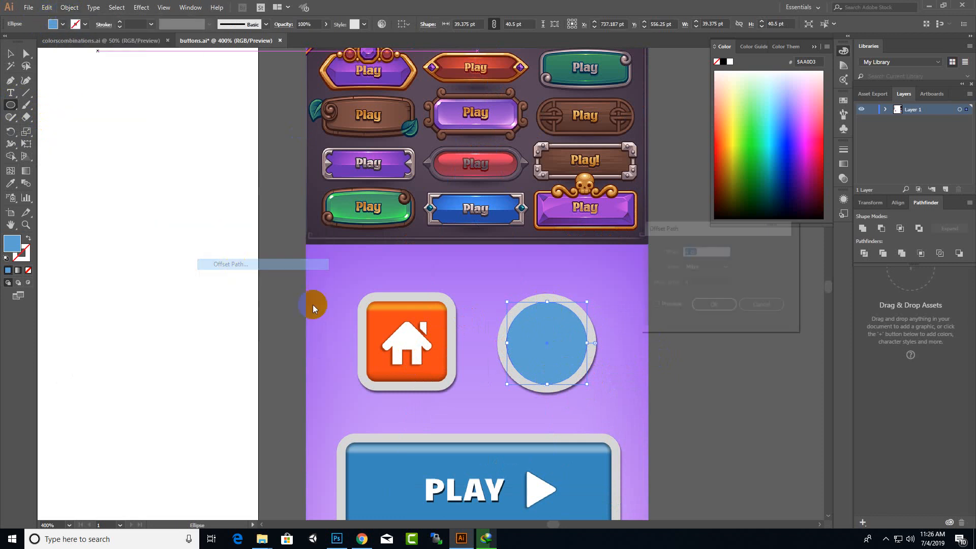
{"action": "left_click", "coordinate": [231, 263]}
{"action": "left_click", "coordinate": [654, 306]}
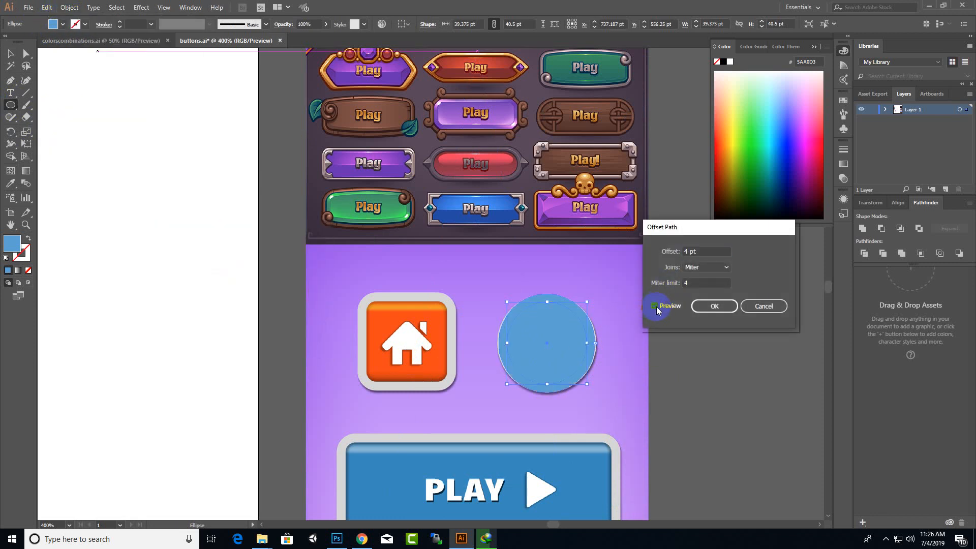
{"action": "left_click", "coordinate": [713, 306]}
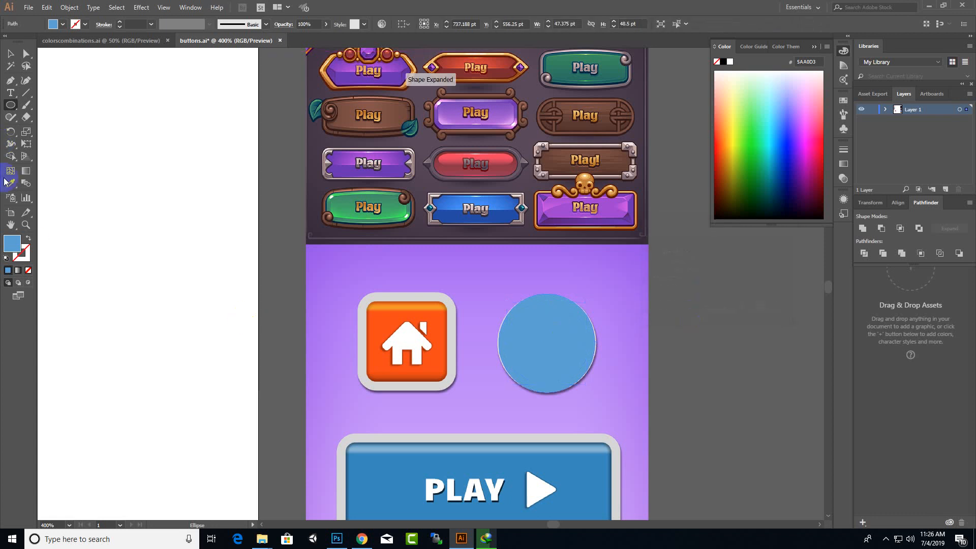
- Fill the larger offset circle with dark blue #39637C and move both circles together off the reference image onto the white artboard
{"action": "double_click", "coordinate": [14, 245]}
{"action": "left_click", "coordinate": [621, 266]}
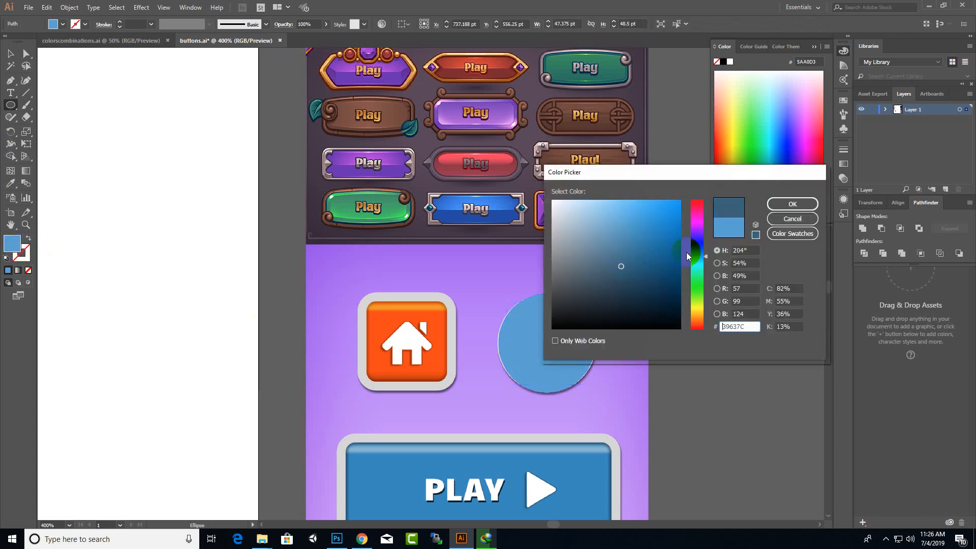
{"action": "left_click", "coordinate": [790, 205]}
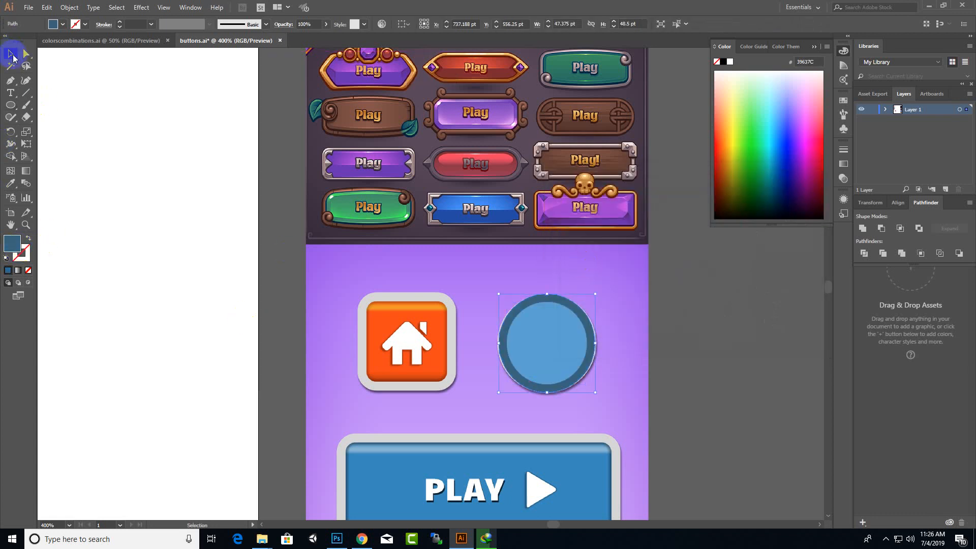
{"action": "left_click", "coordinate": [564, 342], "text": "shift"}
{"action": "left_click_drag", "start_coordinate": [557, 343], "coordinate": [108, 308]}
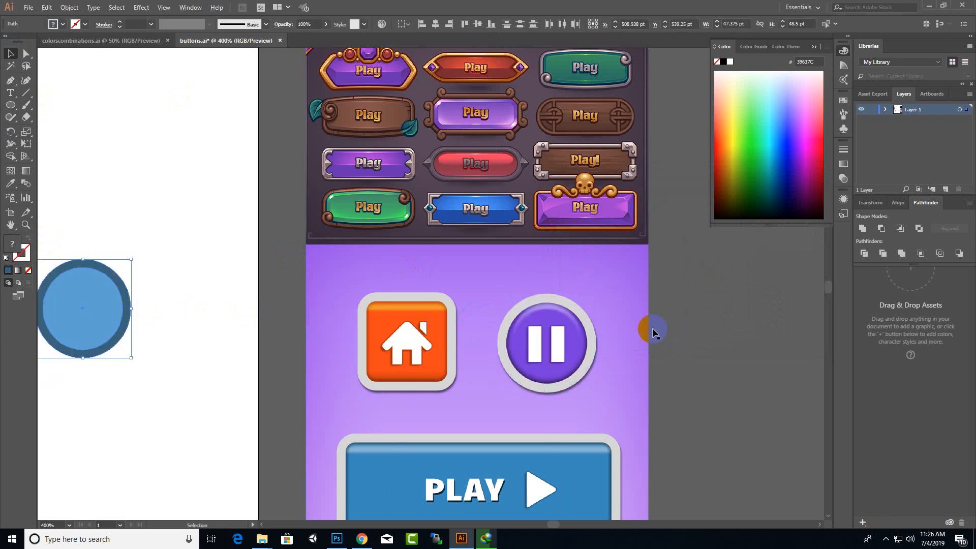
- Draw a rectangle about 6.75 × 17.5 pt over the reference's left pause bar and duplicate it onto the right bar
{"action": "scroll", "coordinate": [561, 343], "scroll_direction": "up", "scroll_amount": 2}
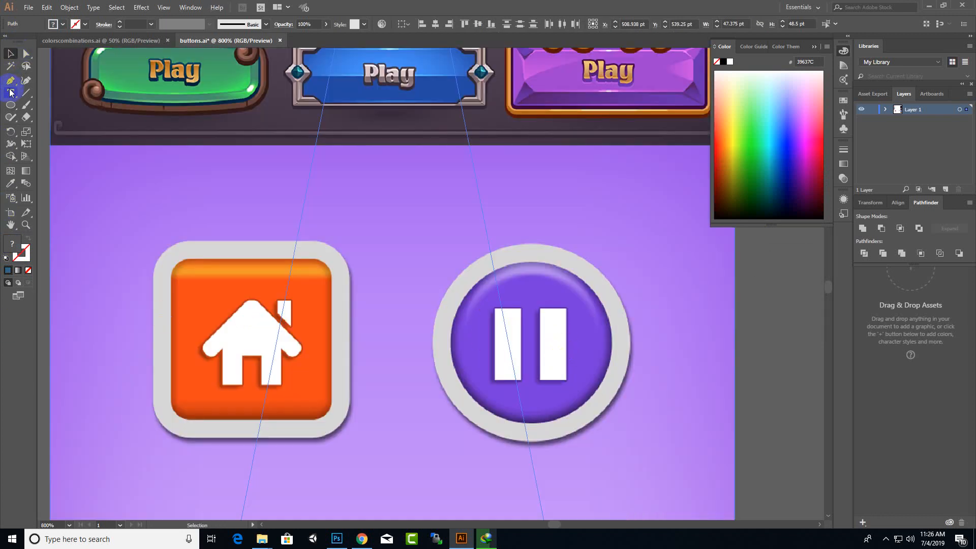
{"action": "left_click_drag", "start_coordinate": [10, 105], "coordinate": [36, 107]}
{"action": "left_click", "coordinate": [40, 110]}
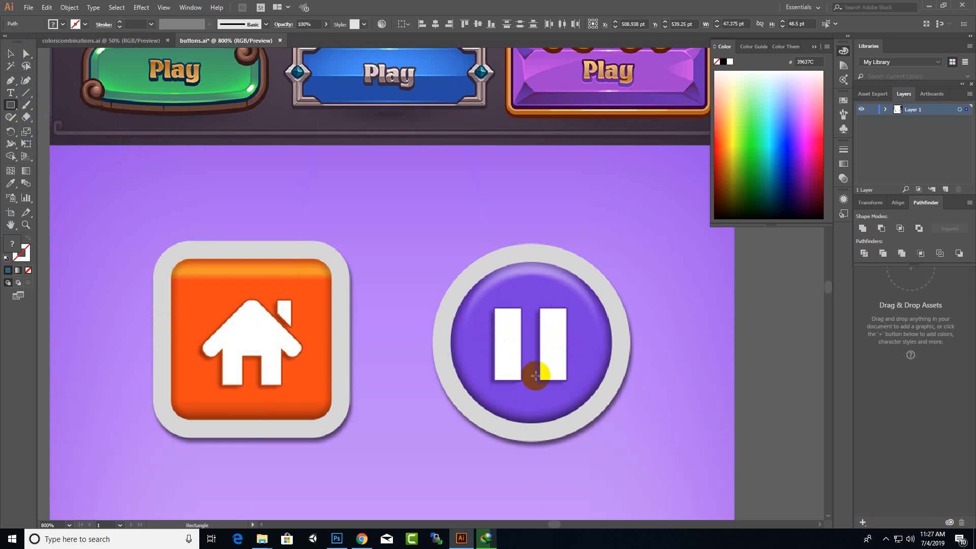
{"action": "left_click_drag", "start_coordinate": [521, 308], "coordinate": [494, 379]}
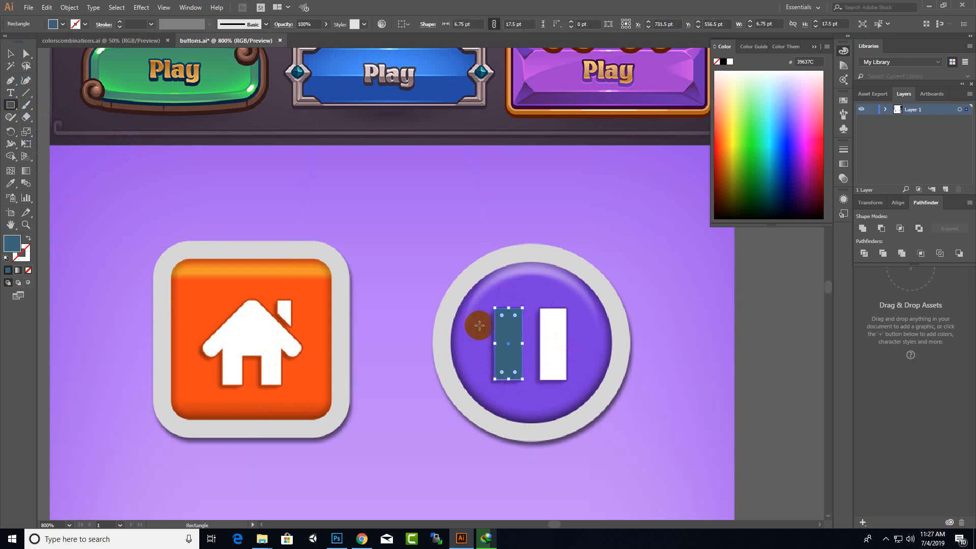
{"action": "key", "text": "v"}
{"action": "left_click_drag", "start_coordinate": [514, 344], "coordinate": [564, 354]}
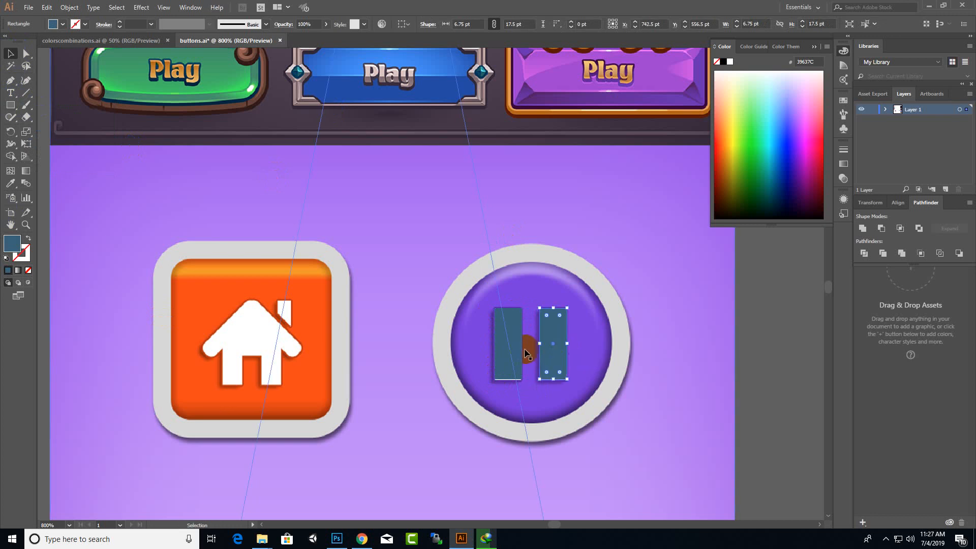
- Select both pause bars and move them onto the center of the blue circles on the artboard
{"action": "left_click", "coordinate": [519, 349], "text": "shift"}
{"action": "key", "text": "ctrl+minus"}
{"action": "key", "text": "ctrl+minus"}
{"action": "key", "text": "ctrl+minus"}
{"action": "key", "text": "ctrl+minus"}
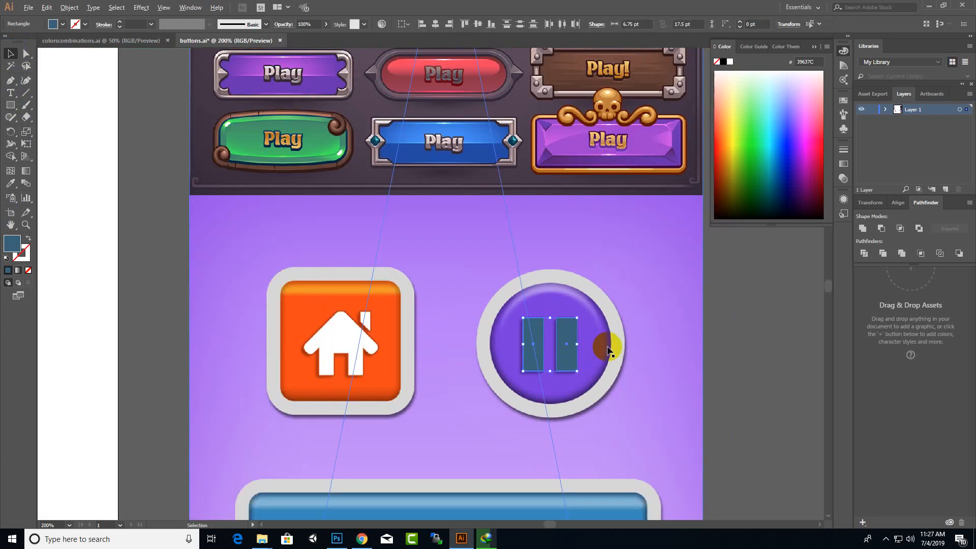
{"action": "left_click_drag", "start_coordinate": [593, 349], "coordinate": [362, 338]}
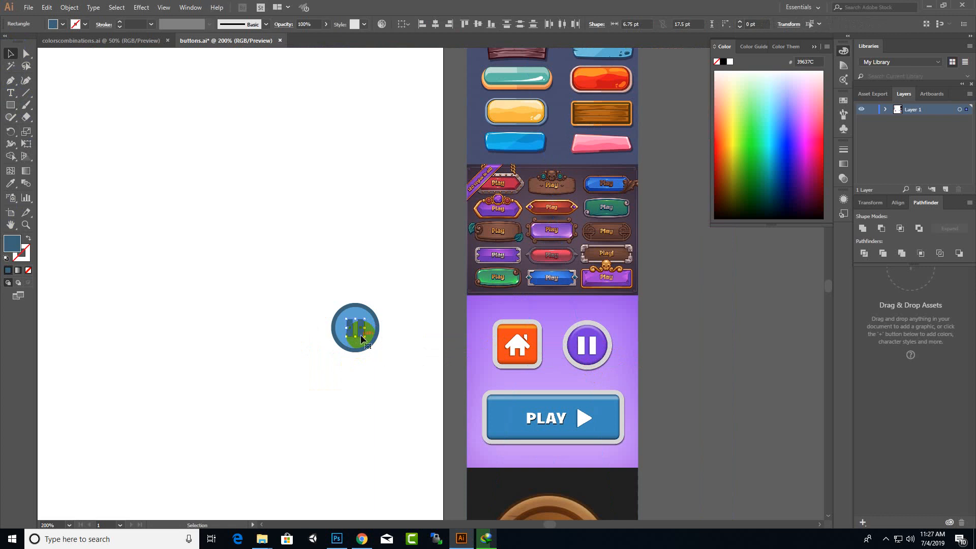
- Select the whole pause button and place it beside the blue home button, above the red PLAY button
{"action": "scroll", "coordinate": [458, 342], "scroll_direction": "down", "scroll_amount": 2}
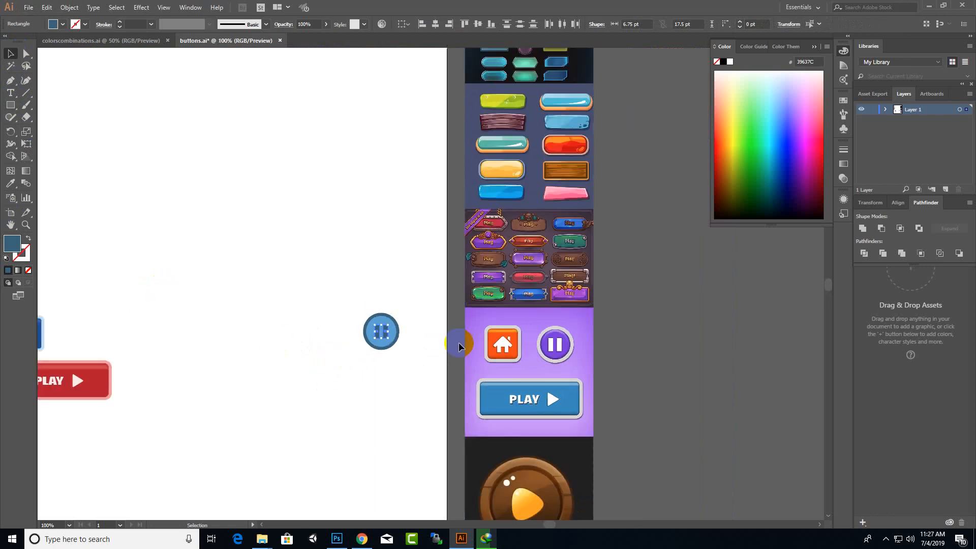
{"action": "left_click_drag", "start_coordinate": [423, 368], "coordinate": [422, 368]}
{"action": "left_click_drag", "start_coordinate": [407, 336], "coordinate": [203, 341]}
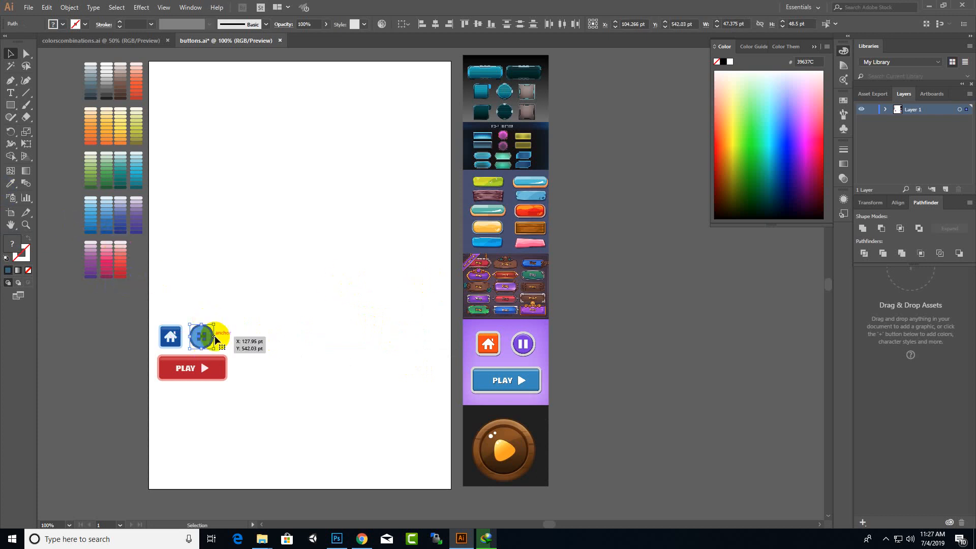
- Fill the pause button's inner circle with the darkest purple sampled from the bottom row of the swatch palette
{"action": "scroll", "coordinate": [208, 331], "scroll_direction": "up", "scroll_amount": 1}
{"action": "left_click", "coordinate": [248, 326]}
{"action": "left_click", "coordinate": [209, 337]}
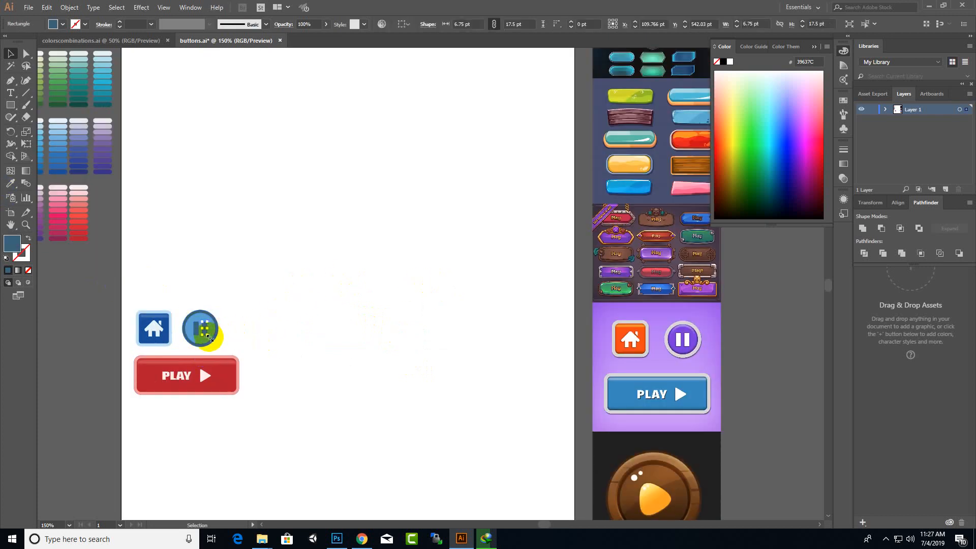
{"action": "left_click", "coordinate": [202, 341]}
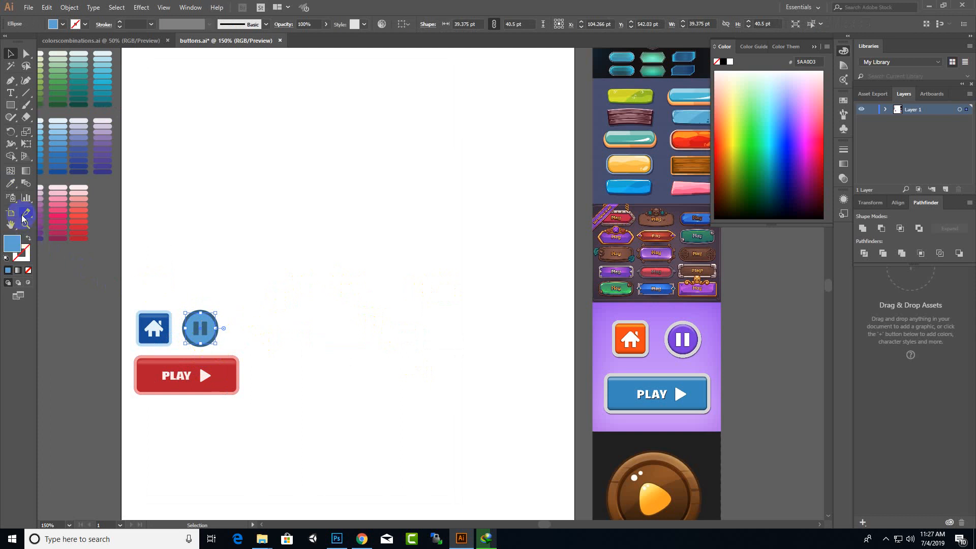
{"action": "left_click", "coordinate": [10, 183]}
{"action": "scroll", "coordinate": [224, 199], "scroll_direction": "down", "scroll_amount": 1}
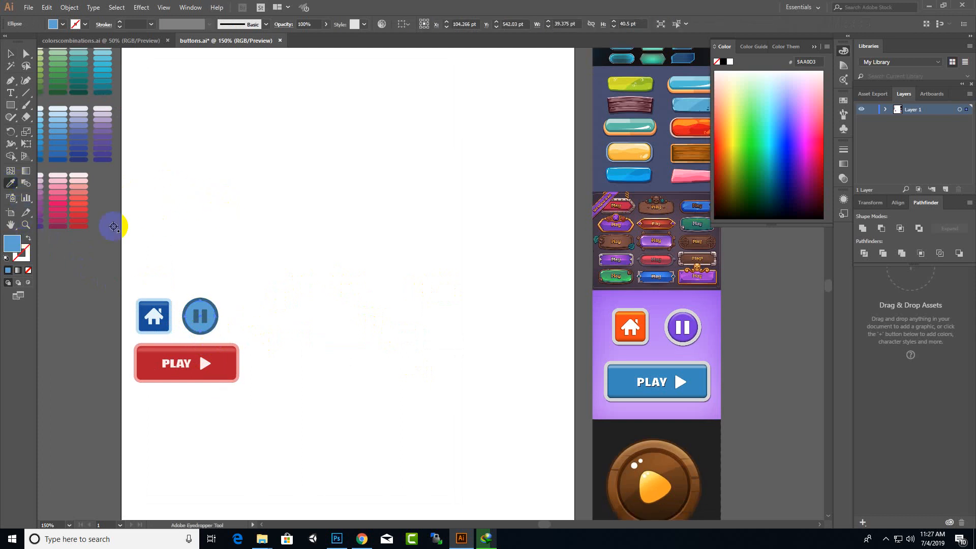
{"action": "scroll", "coordinate": [229, 236], "scroll_direction": "down", "scroll_amount": 1}
{"action": "scroll", "coordinate": [80, 223], "scroll_direction": "up", "scroll_amount": 2}
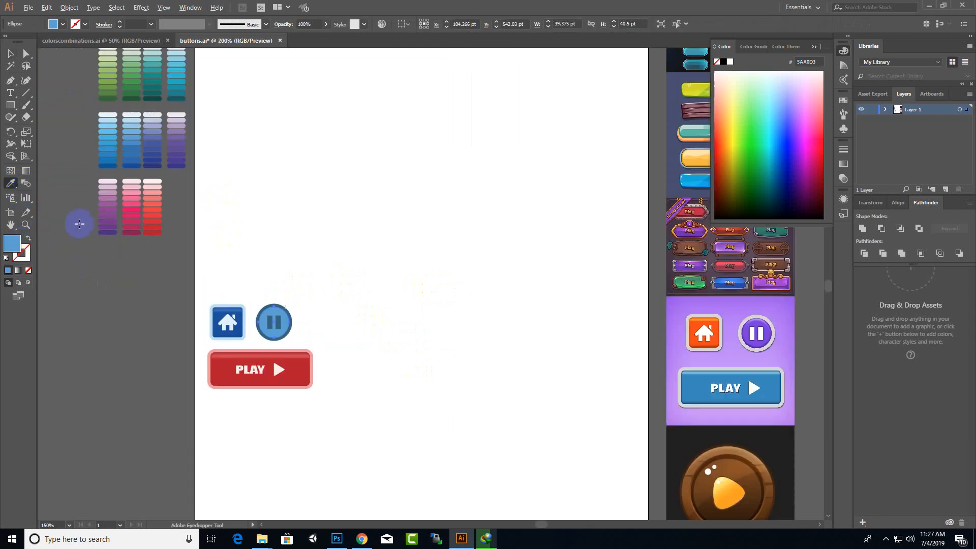
{"action": "left_click", "coordinate": [122, 237]}
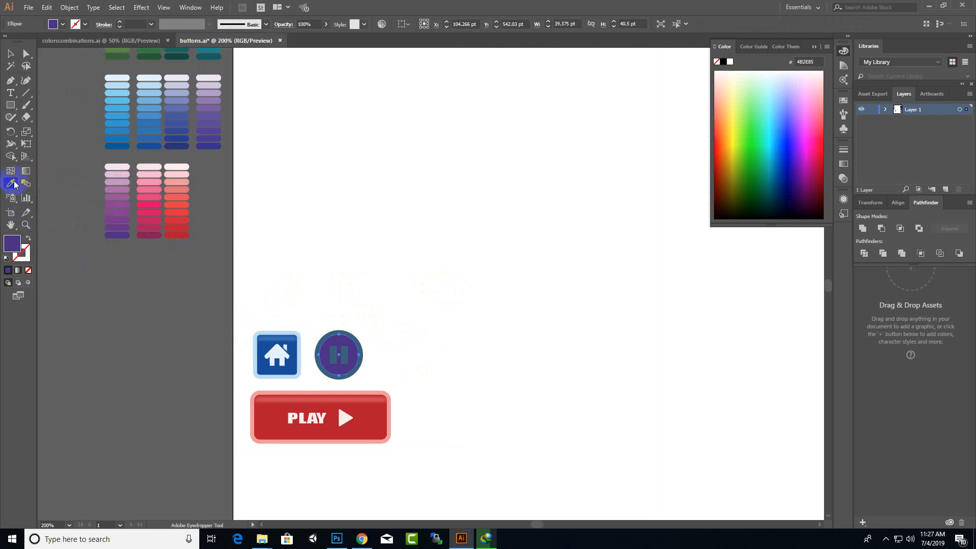
{"action": "left_click", "coordinate": [10, 54]}
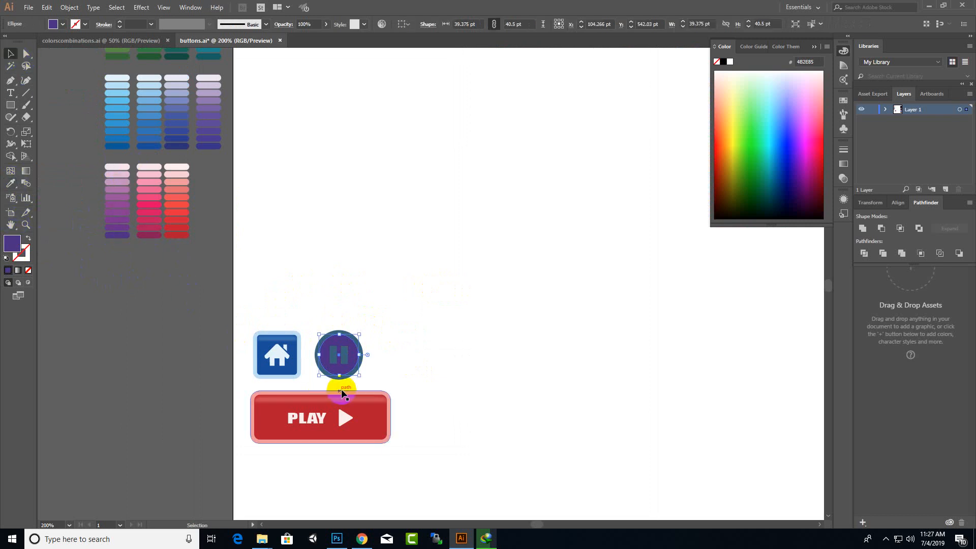
{"action": "left_click", "coordinate": [416, 325]}
- Fill both pause bars with the lightest purple swatch, #F2E5F0, using the Eyedropper
{"action": "left_click", "coordinate": [346, 354]}
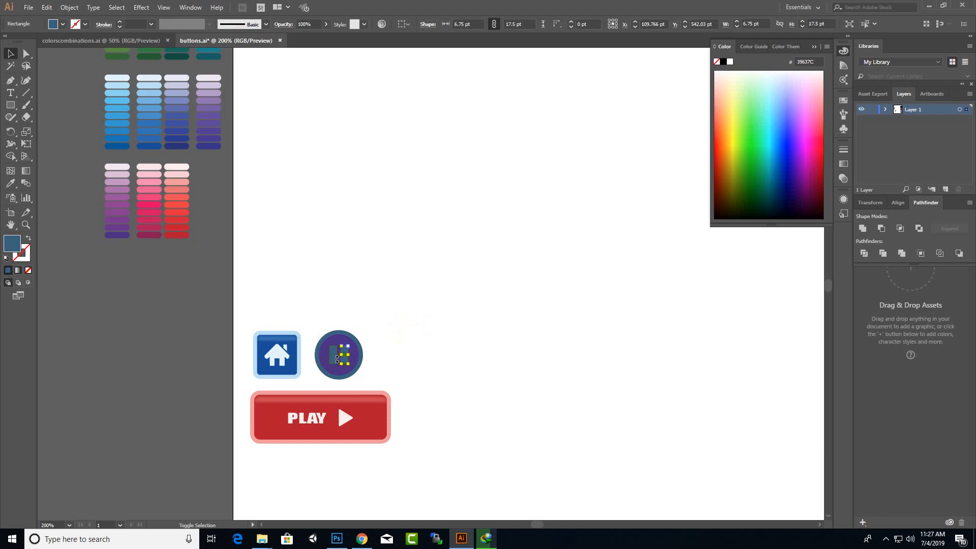
{"action": "left_click_drag", "start_coordinate": [337, 358], "coordinate": [358, 359]}
{"action": "key", "text": "ctrl+z"}
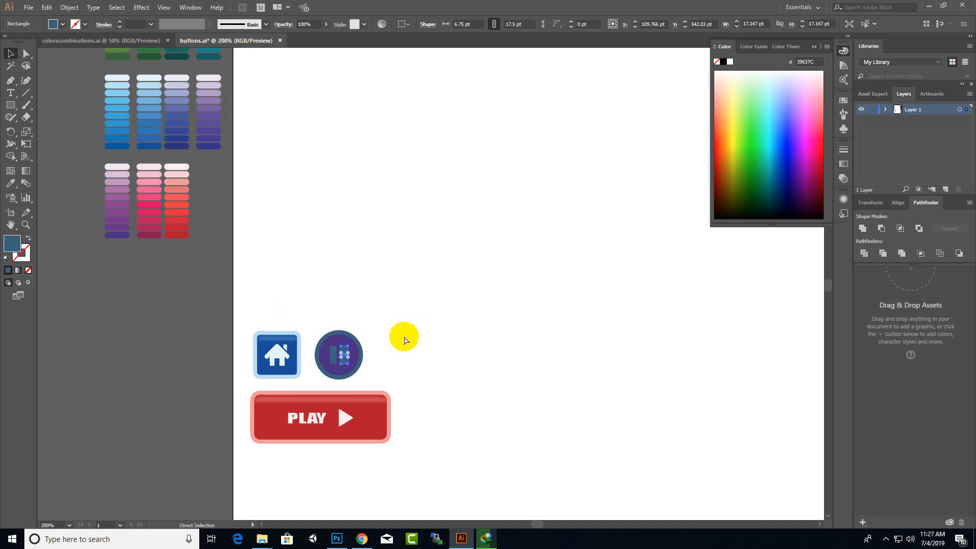
{"action": "left_click", "coordinate": [333, 357], "text": "shift"}
{"action": "left_click", "coordinate": [10, 183]}
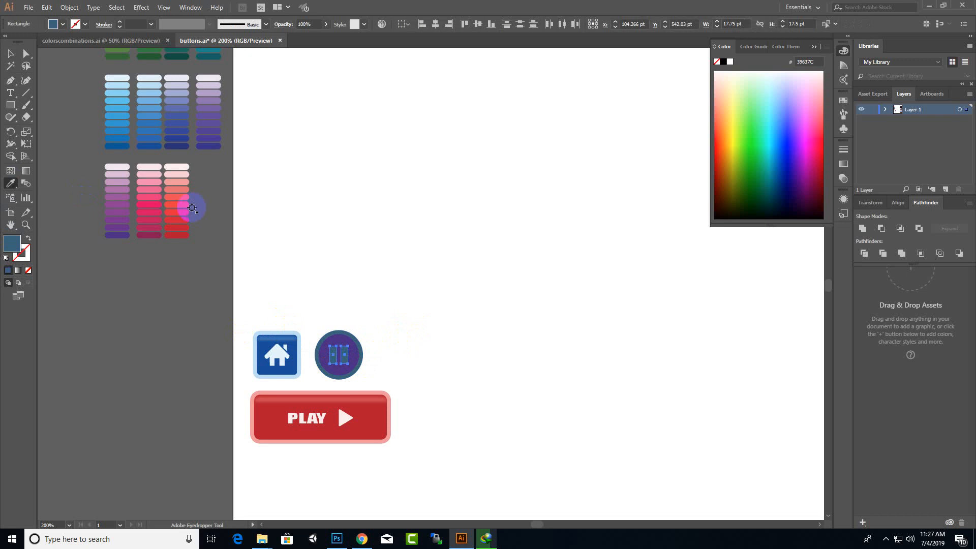
{"action": "left_click", "coordinate": [120, 169]}
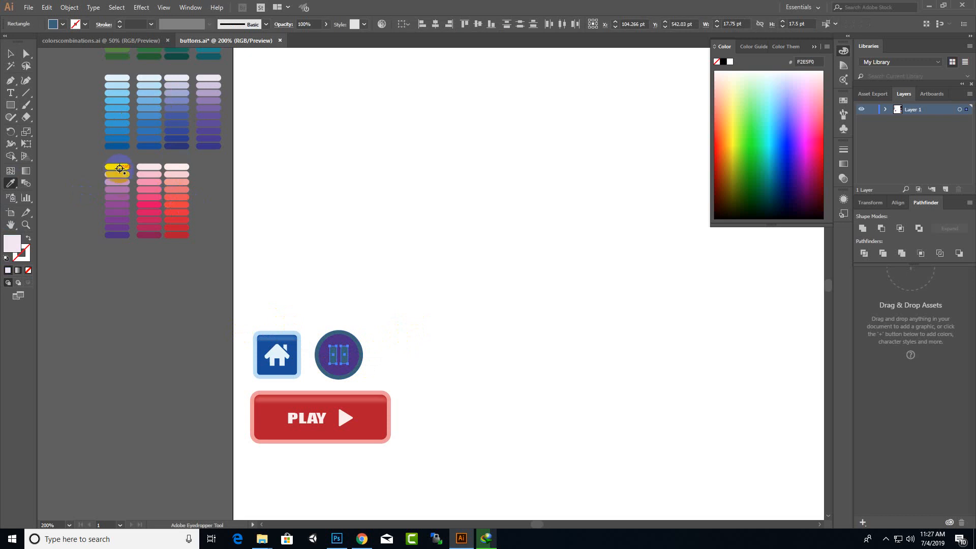
{"action": "left_click", "coordinate": [5, 55]}
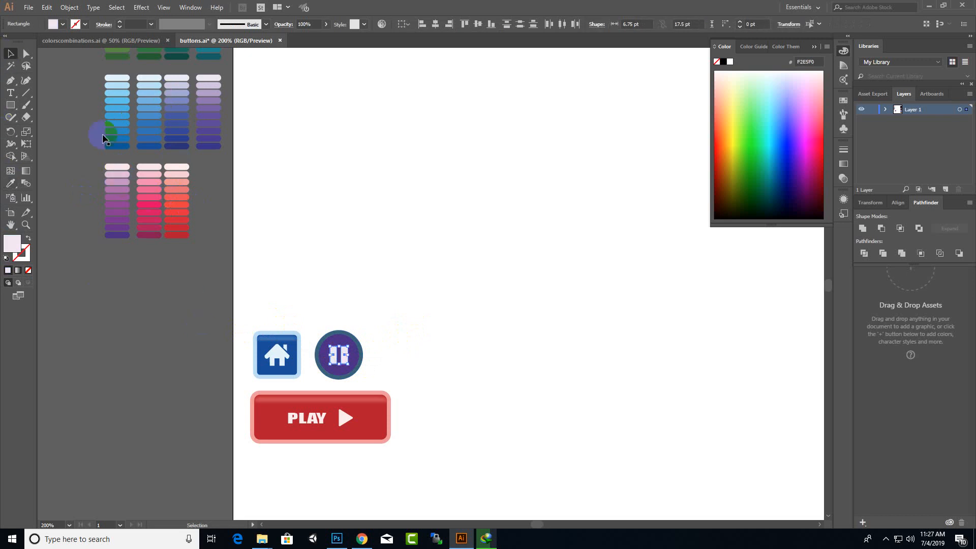
{"action": "left_click", "coordinate": [464, 342]}
- Fill the pause button's outer circle with the light purple swatch #C393C1 using the Eyedropper
{"action": "left_click", "coordinate": [356, 339]}
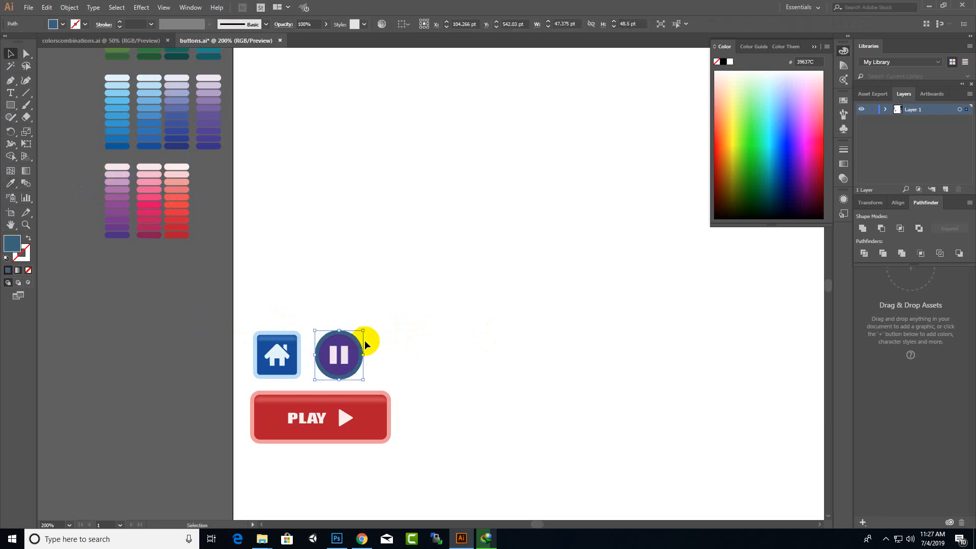
{"action": "left_click", "coordinate": [11, 186]}
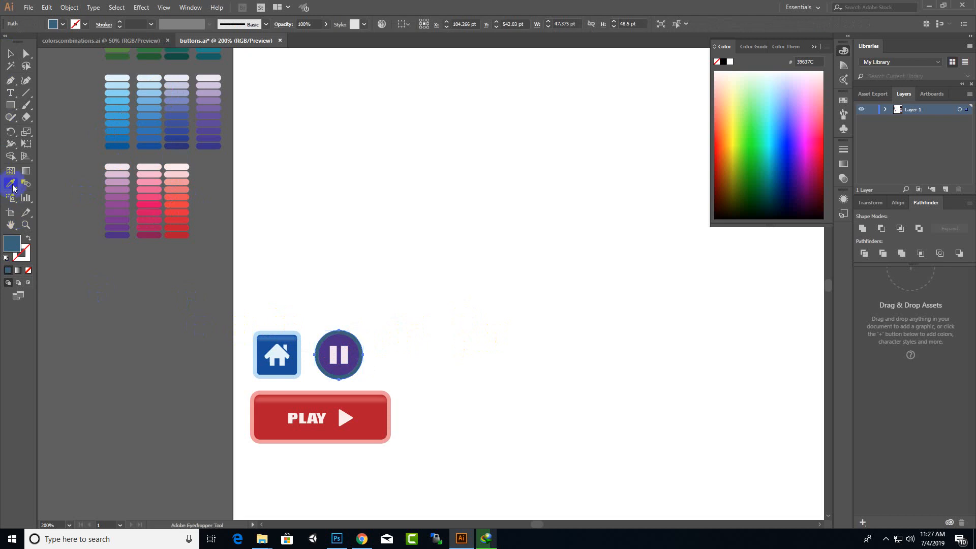
{"action": "left_click", "coordinate": [123, 175]}
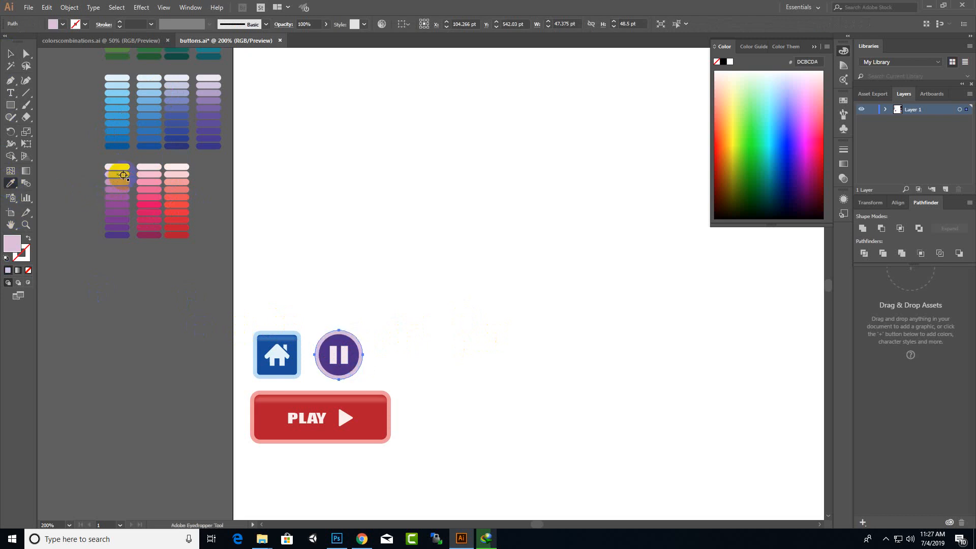
{"action": "left_click", "coordinate": [123, 182]}
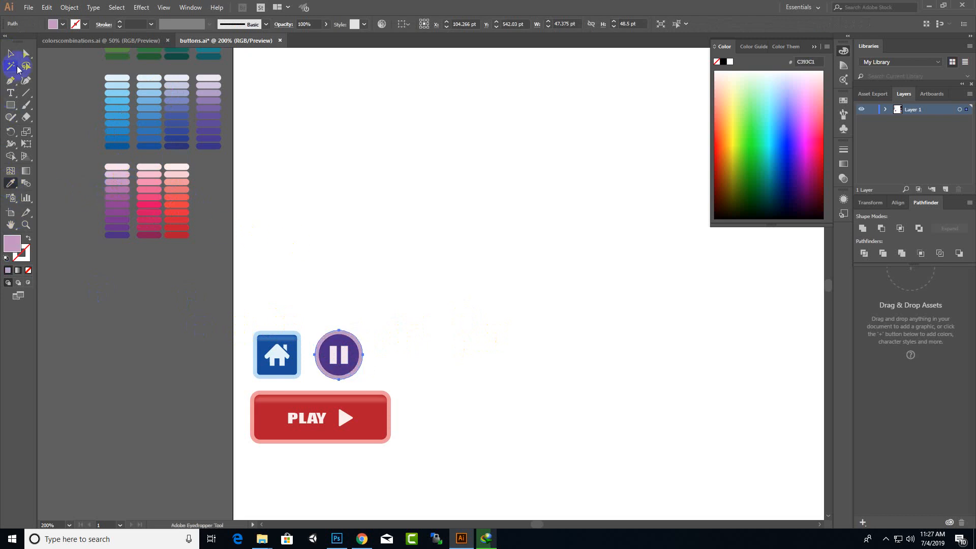
{"action": "left_click", "coordinate": [10, 54]}
{"action": "left_click", "coordinate": [395, 300]}
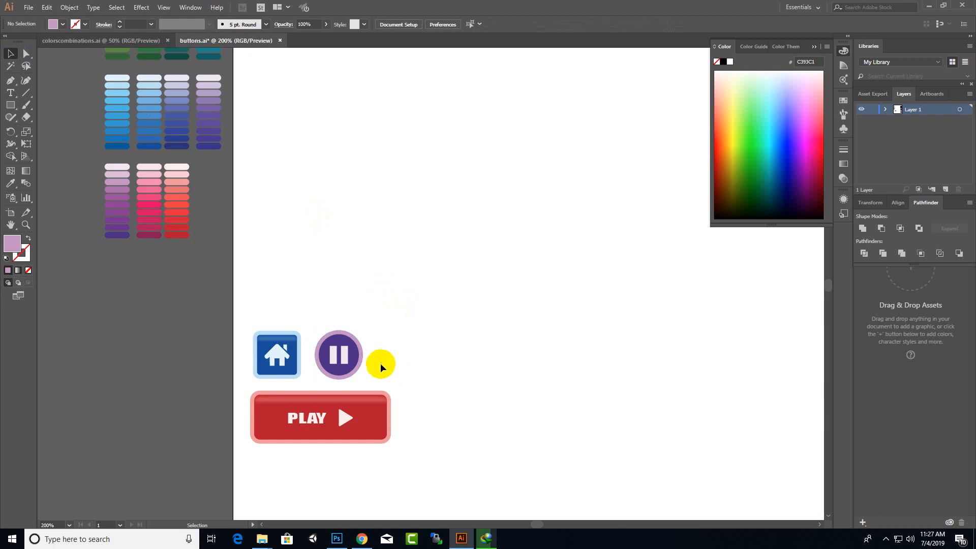
- Compare the new pause button with the purple pause button in the reference image
{"action": "scroll", "coordinate": [355, 360], "scroll_direction": "up", "scroll_amount": 2}
{"action": "left_click", "coordinate": [362, 356]}
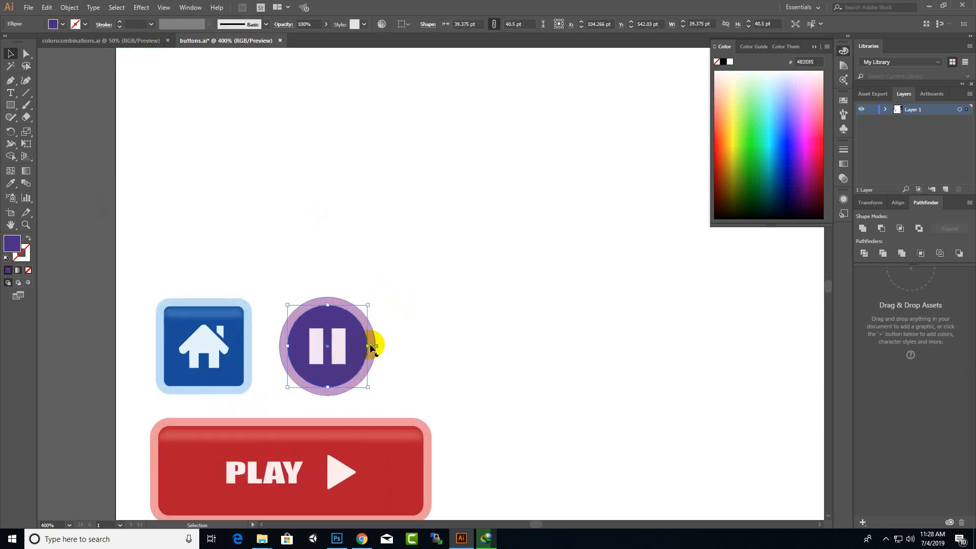
{"action": "scroll", "coordinate": [411, 350], "scroll_direction": "down", "scroll_amount": 5}
{"action": "scroll", "coordinate": [596, 378], "scroll_direction": "up", "scroll_amount": 3}
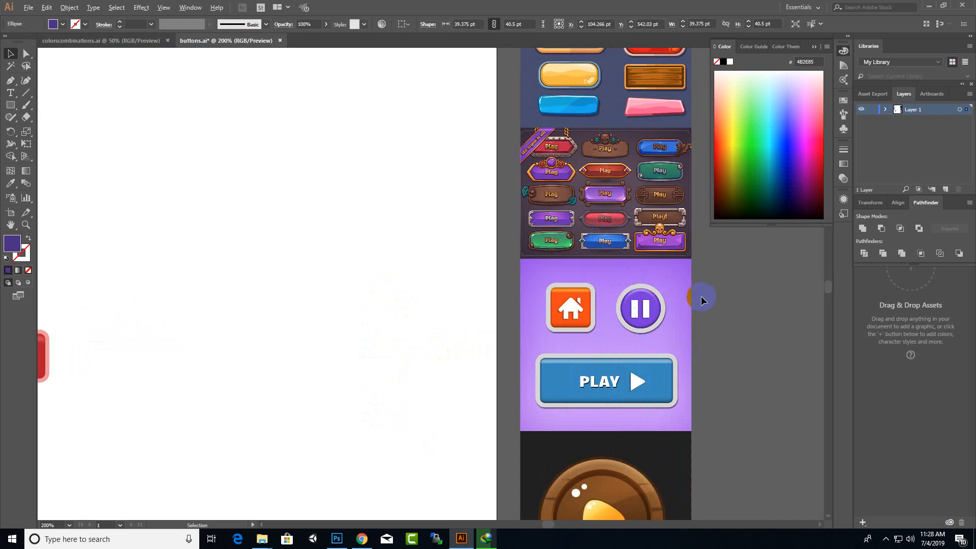
{"action": "scroll", "coordinate": [700, 296], "scroll_direction": "down", "scroll_amount": 3}
{"action": "scroll", "coordinate": [356, 305], "scroll_direction": "up", "scroll_amount": 5}
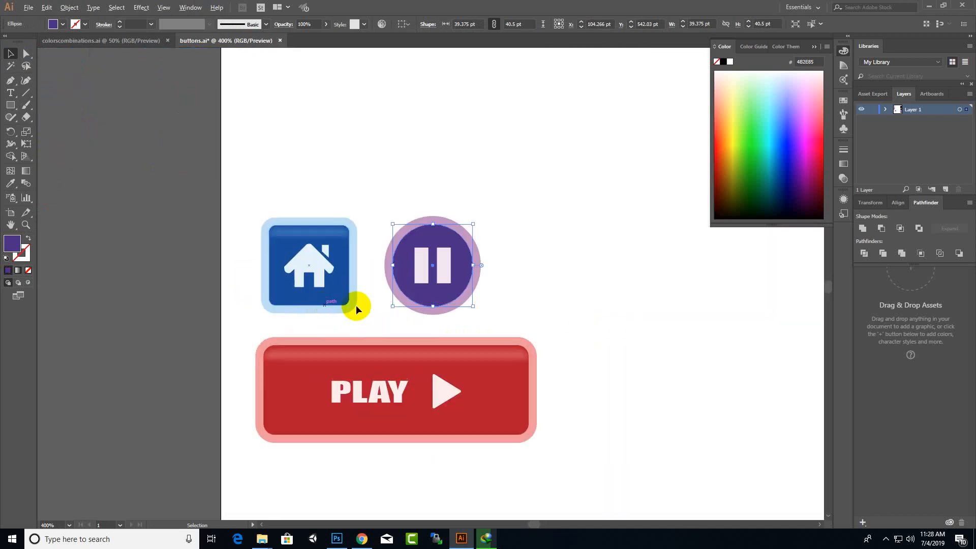
{"action": "left_click", "coordinate": [461, 286], "text": "shift"}
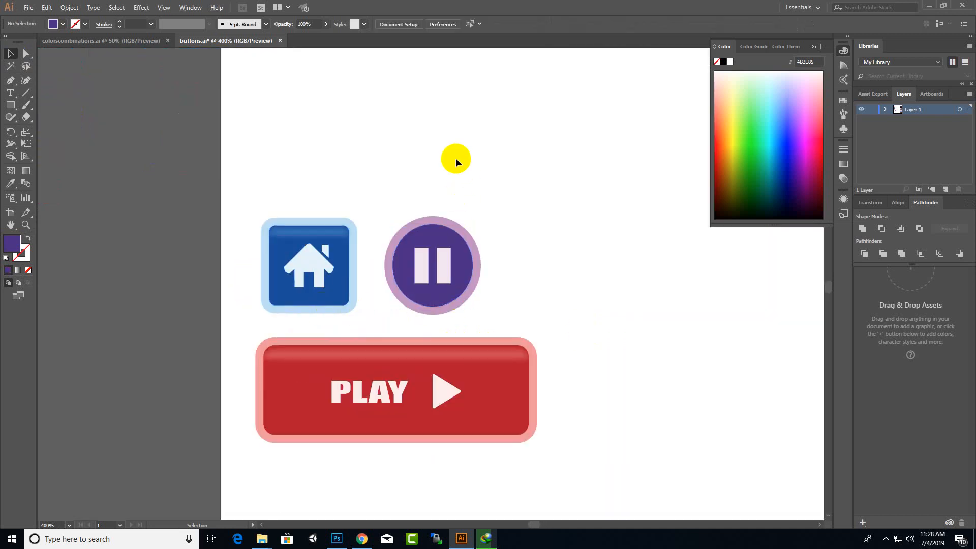
- Subtract the front ellipse from the purple circle to form a thin crescent, and place it along the upper edge of the pause button's inner circle
{"action": "left_click_drag", "start_coordinate": [470, 279], "coordinate": [391, 201]}
{"action": "left_click", "coordinate": [882, 230]}
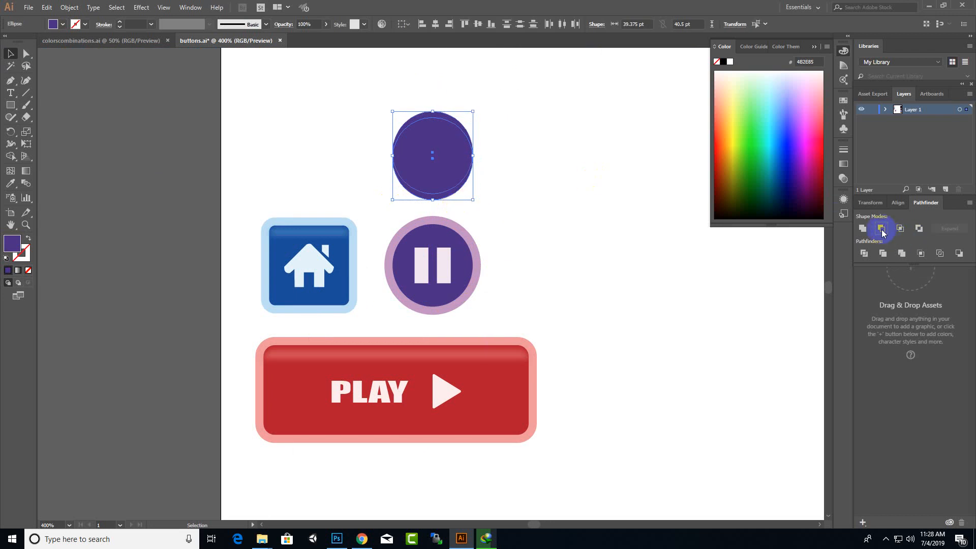
{"action": "left_click", "coordinate": [502, 82]}
{"action": "left_click_drag", "start_coordinate": [502, 83], "coordinate": [383, 189]}
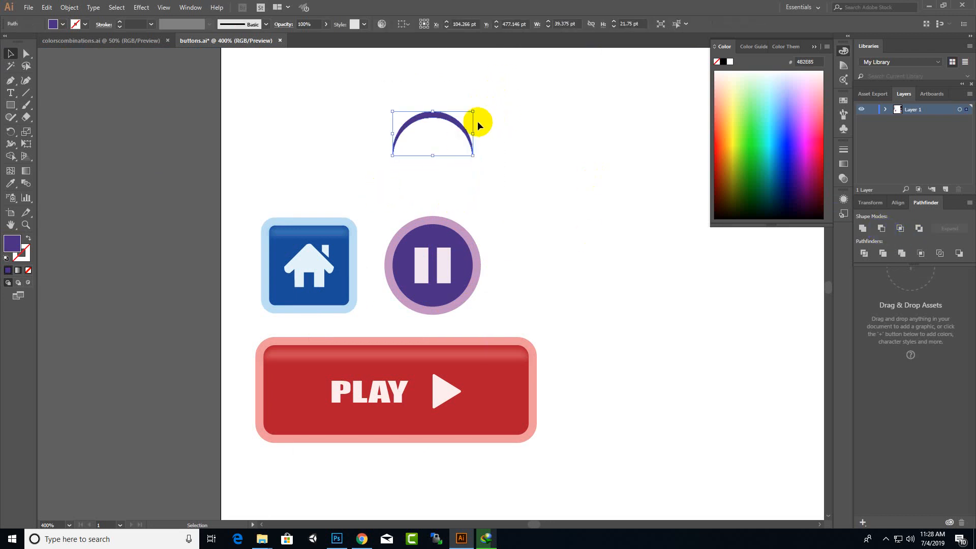
{"action": "left_click_drag", "start_coordinate": [459, 124], "coordinate": [462, 239]}
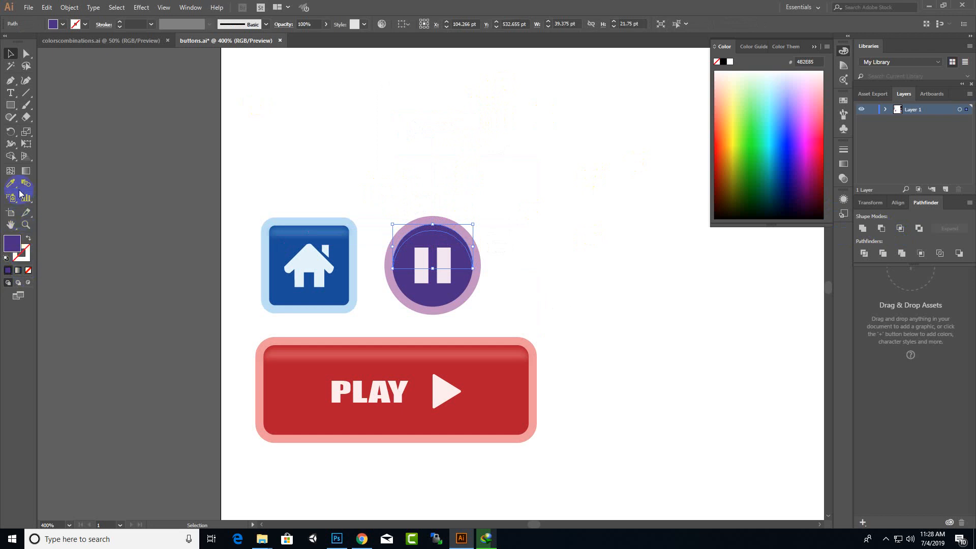
{"action": "left_click_drag", "start_coordinate": [454, 238], "coordinate": [455, 244]}
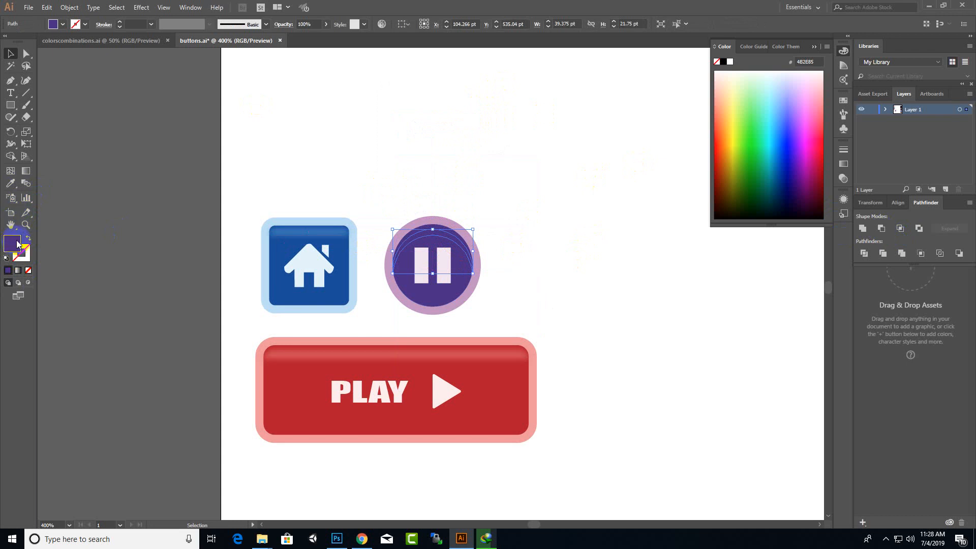
- Fill the crescent with the purple swatch #AA6BAB using the Eyedropper and set its opacity to 54%
{"action": "left_click", "coordinate": [13, 185]}
{"action": "scroll", "coordinate": [533, 235], "scroll_direction": "down", "scroll_amount": 2}
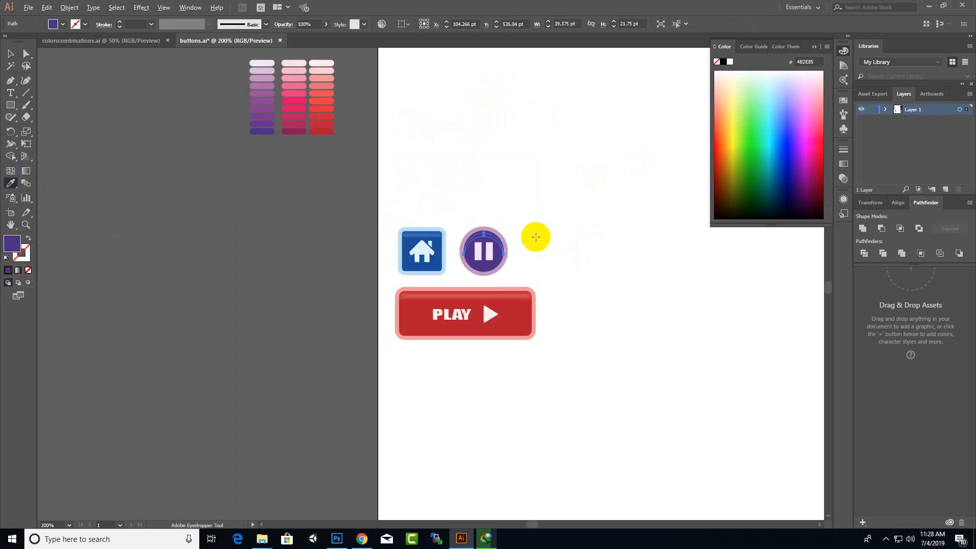
{"action": "left_click", "coordinate": [267, 89]}
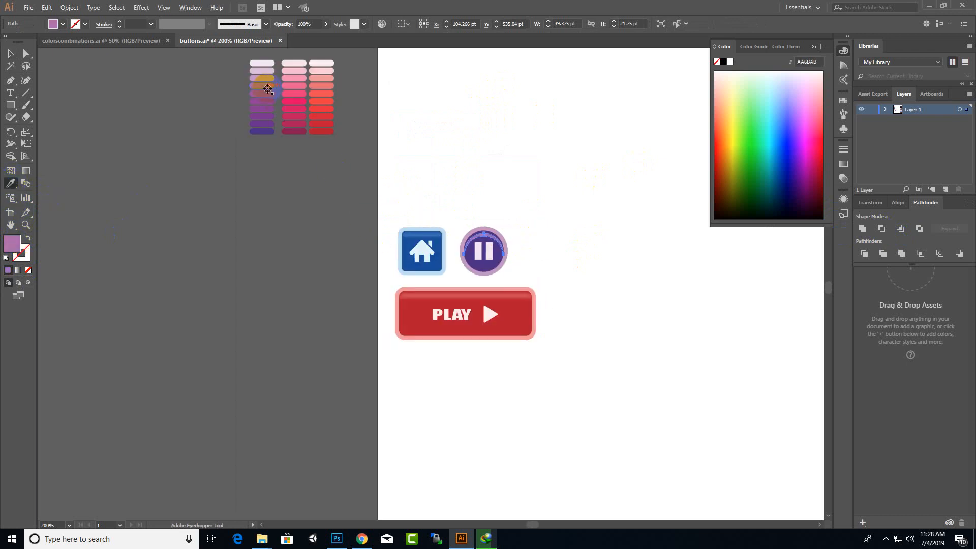
{"action": "key", "text": "v"}
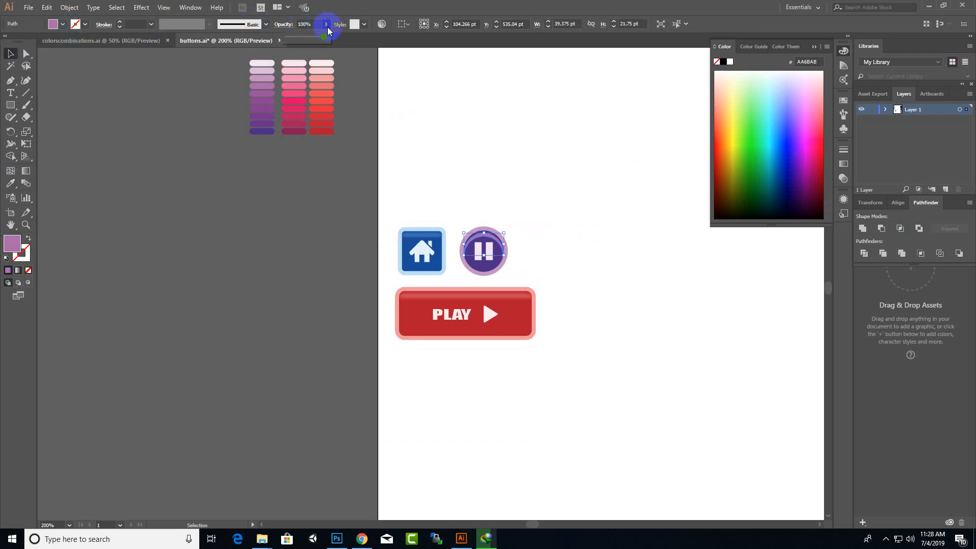
{"action": "left_click_drag", "start_coordinate": [324, 36], "coordinate": [305, 37]}
- Apply a Gaussian Blur with a 5.4-pixel radius to the crescent highlight on the pause button
{"action": "left_click", "coordinate": [70, 7]}
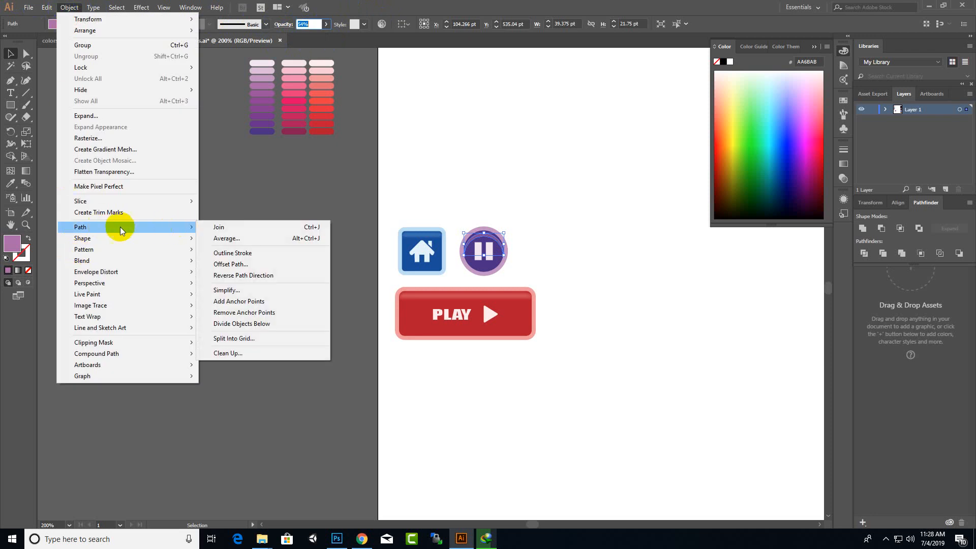
{"action": "mouse_move", "coordinate": [141, 7]}
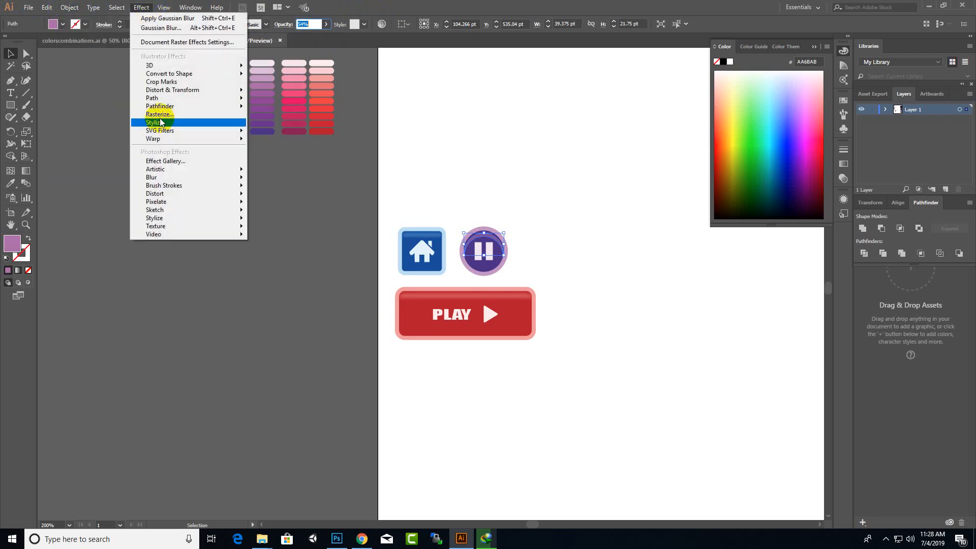
{"action": "mouse_move", "coordinate": [182, 178]}
{"action": "left_click", "coordinate": [288, 179]}
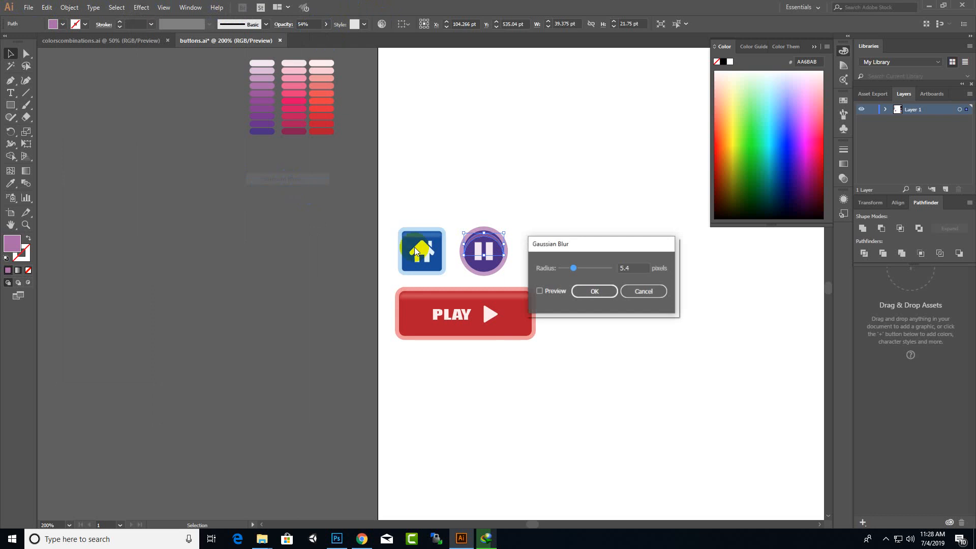
{"action": "left_click", "coordinate": [550, 291]}
{"action": "left_click", "coordinate": [607, 294]}
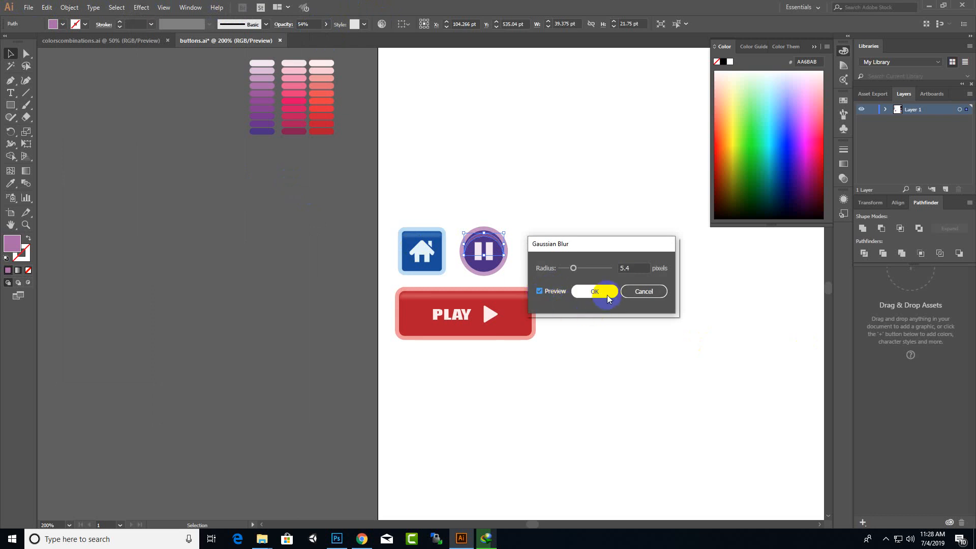
{"action": "left_click", "coordinate": [545, 208]}
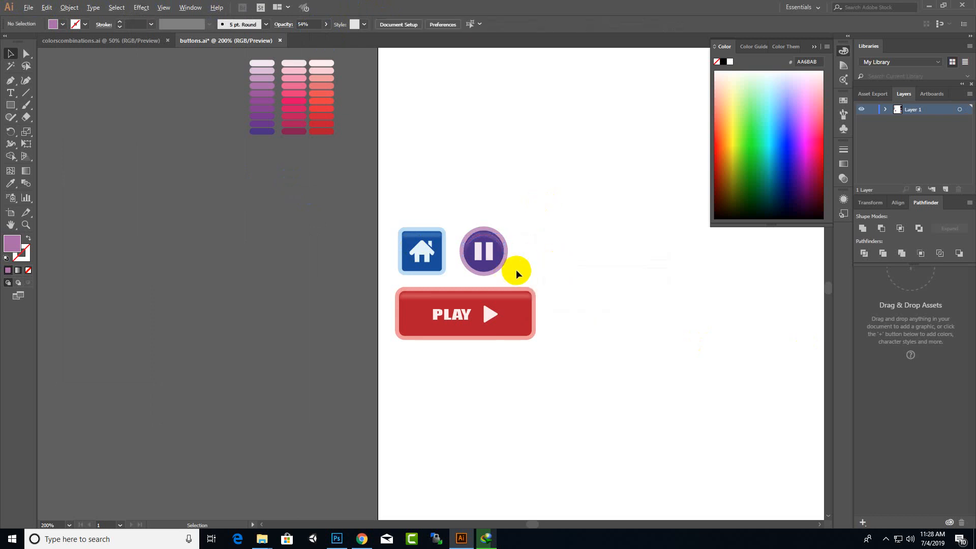
- Enlarge the home and pause buttons together to about 136 by 61 pt and place them just above the play button
{"action": "scroll", "coordinate": [516, 270], "scroll_direction": "up", "scroll_amount": 3}
{"action": "scroll", "coordinate": [516, 195], "scroll_direction": "down", "scroll_amount": 2}
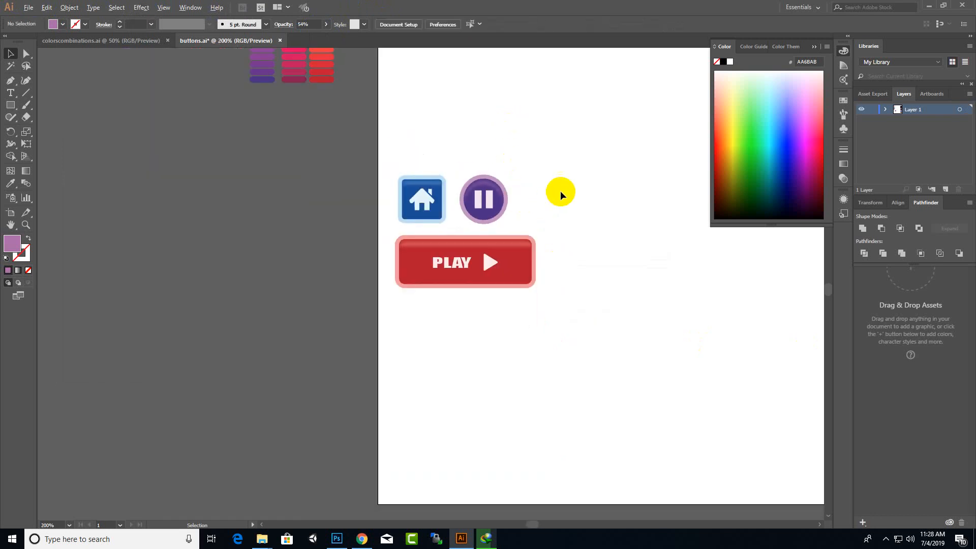
{"action": "left_click_drag", "start_coordinate": [557, 129], "coordinate": [366, 228]}
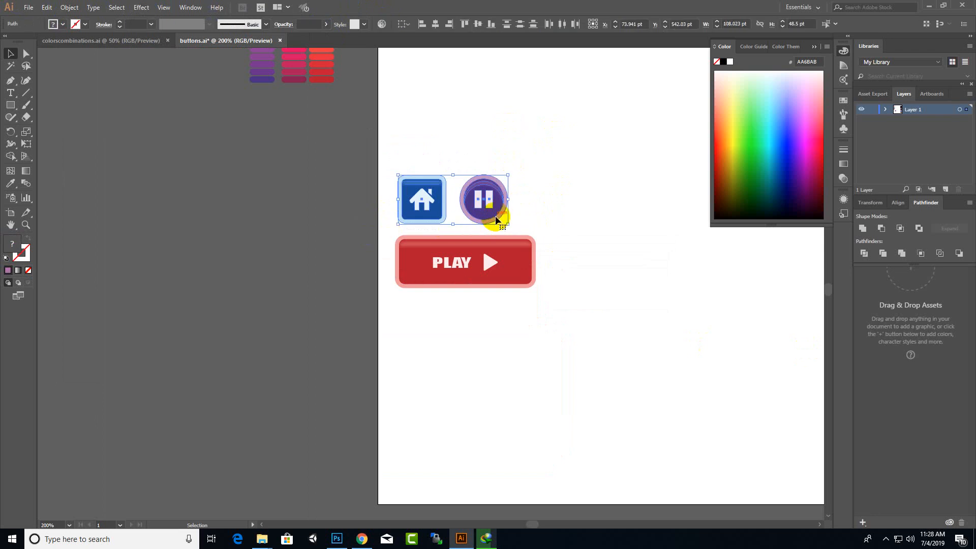
{"action": "mouse_move", "coordinate": [508, 224]}
{"action": "left_mouse_down"}
{"action": "mouse_move", "coordinate": [537, 263]}
{"action": "mouse_move", "coordinate": [511, 210]}
{"action": "left_mouse_up"}
{"action": "key", "text": "a"}
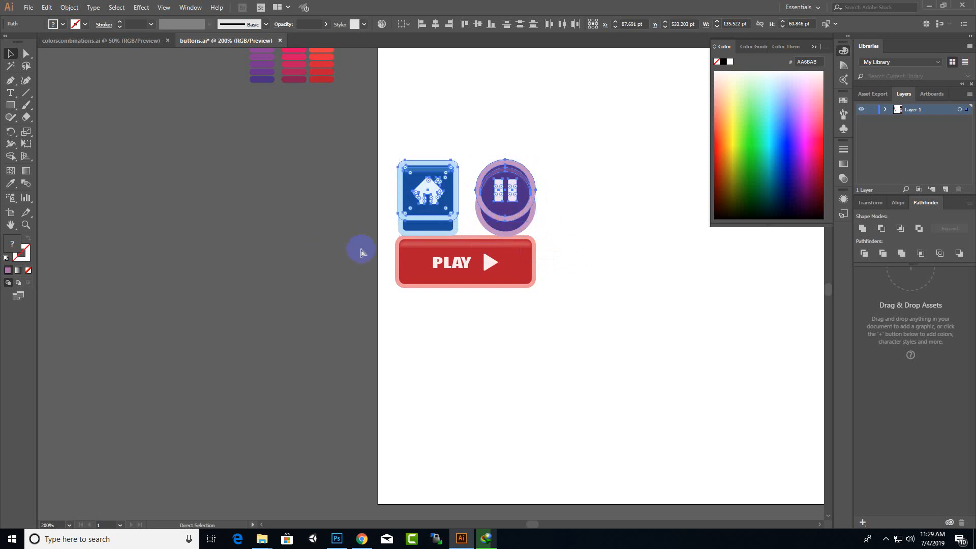
{"action": "key", "text": "ctrl+z"}
{"action": "key", "text": "v"}
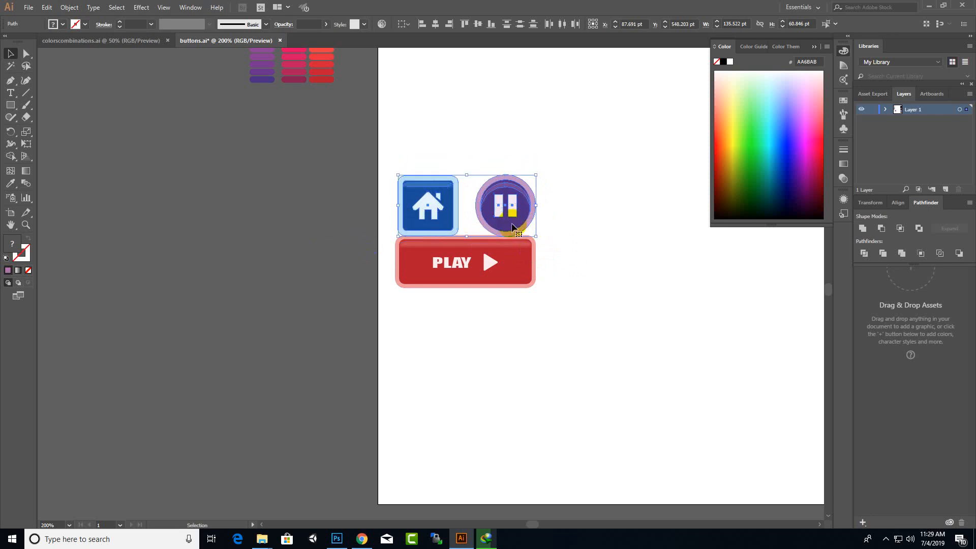
{"action": "left_click_drag", "start_coordinate": [512, 227], "coordinate": [512, 208]}
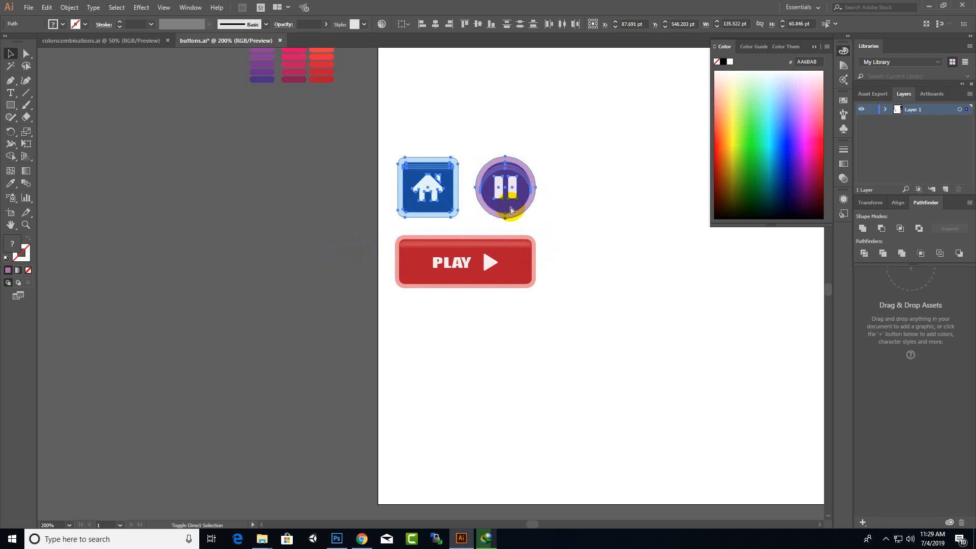
- Deselect the enlarged buttons and save the document
{"action": "left_click", "coordinate": [297, 280]}
{"action": "scroll", "coordinate": [260, 353], "scroll_direction": "down", "scroll_amount": 3}
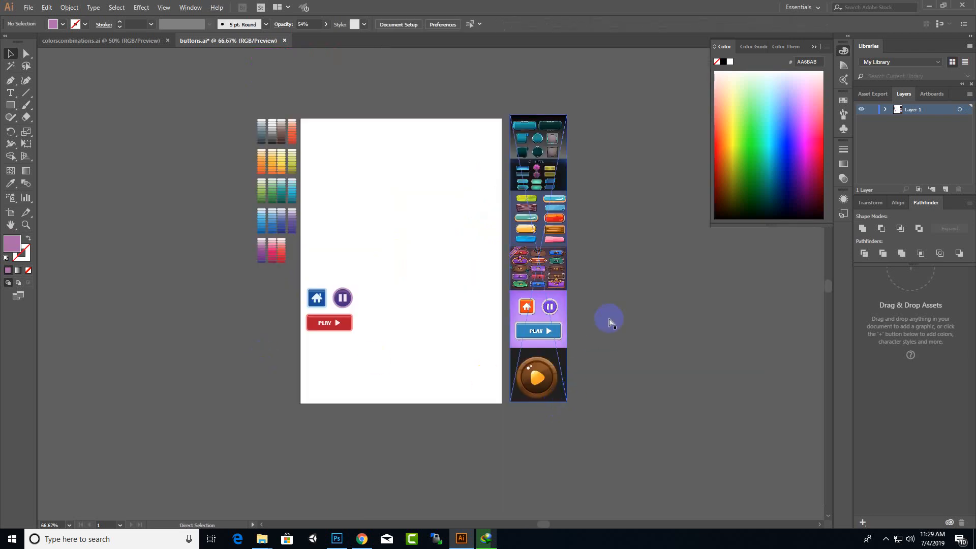
{"action": "key", "text": "ctrl+s"}
- Draw a circle about 90 pt in diameter over the inner disc of the round wooden play button in the reference image
{"action": "scroll", "coordinate": [538, 412], "scroll_direction": "up", "scroll_amount": 3}
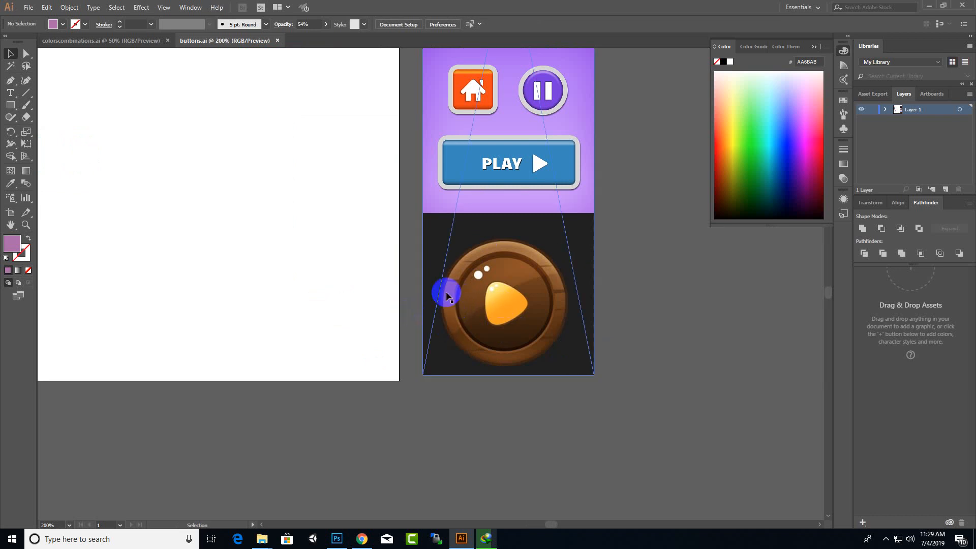
{"action": "scroll", "coordinate": [674, 326], "scroll_direction": "down", "scroll_amount": 3}
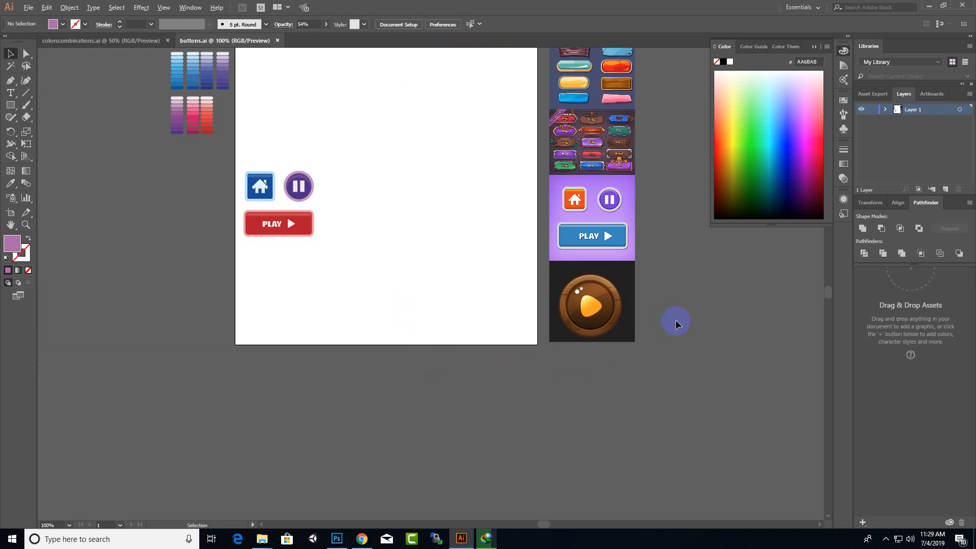
{"action": "scroll", "coordinate": [485, 315], "scroll_direction": "up", "scroll_amount": 3}
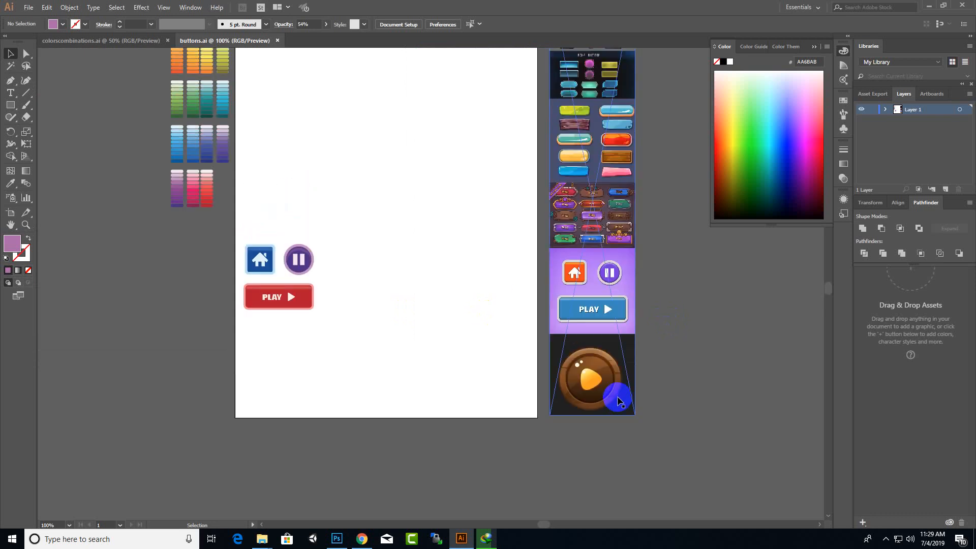
{"action": "scroll", "coordinate": [572, 404], "scroll_direction": "up", "scroll_amount": 5}
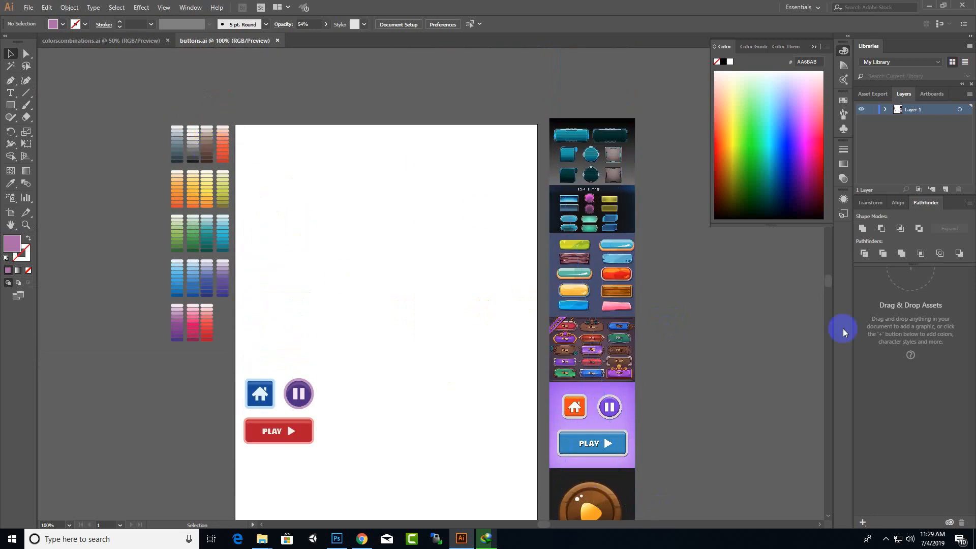
{"action": "scroll", "coordinate": [638, 421], "scroll_direction": "down", "scroll_amount": 5}
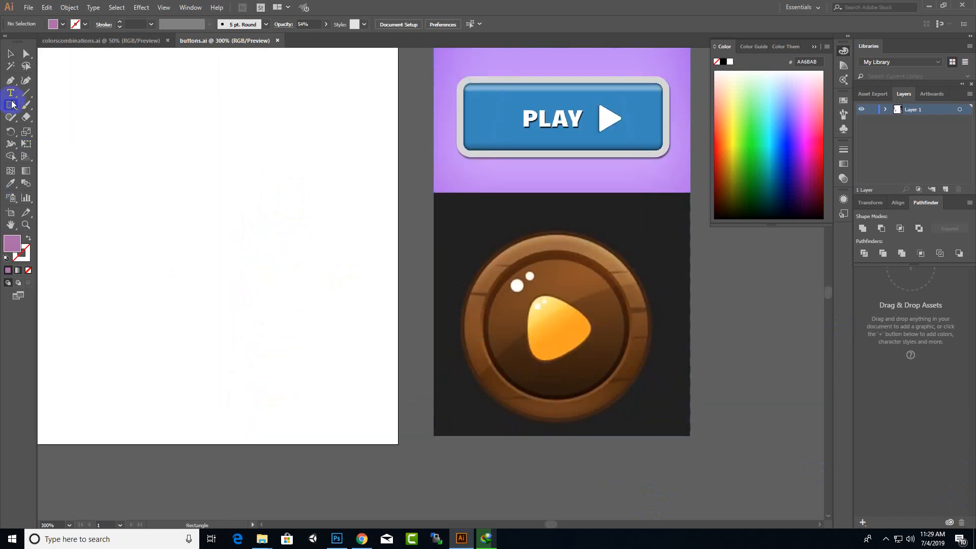
{"action": "left_click_drag", "start_coordinate": [12, 104], "coordinate": [54, 130]}
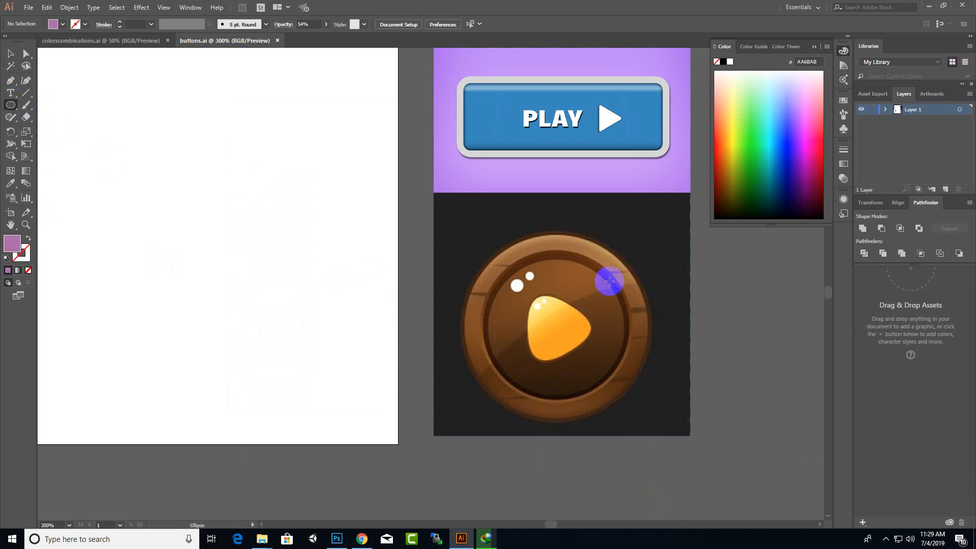
{"action": "left_click_drag", "start_coordinate": [608, 276], "coordinate": [486, 396]}
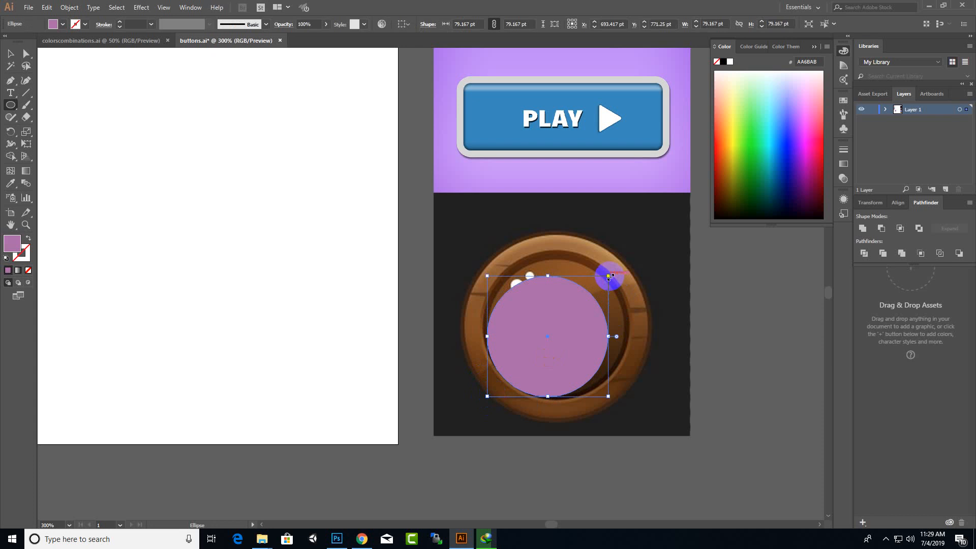
{"action": "left_click_drag", "start_coordinate": [608, 276], "coordinate": [624, 259]}
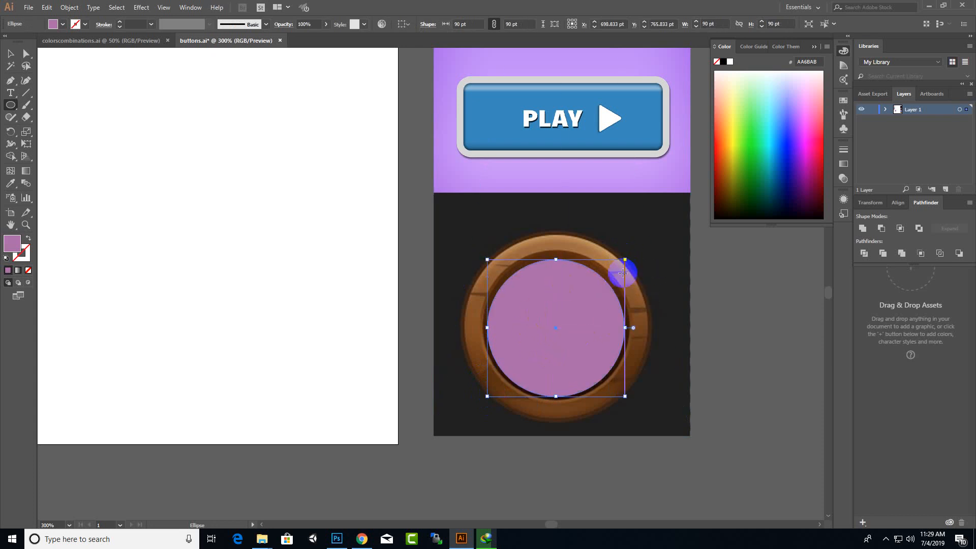
- Fill the new circle with the blue #3A8ABC sampled from the reference play button using the Eyedropper
{"action": "left_click", "coordinate": [13, 53]}
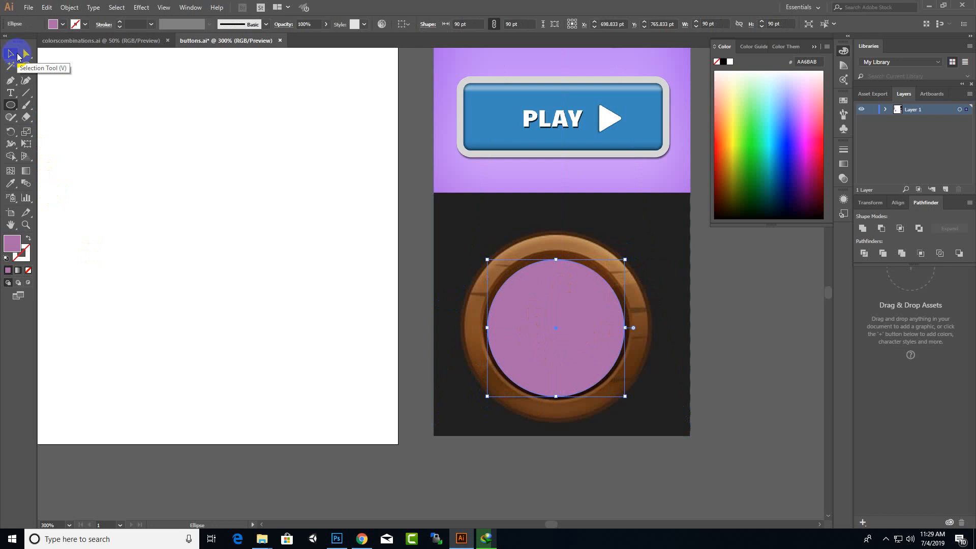
{"action": "left_click", "coordinate": [11, 183]}
{"action": "left_click", "coordinate": [565, 218]}
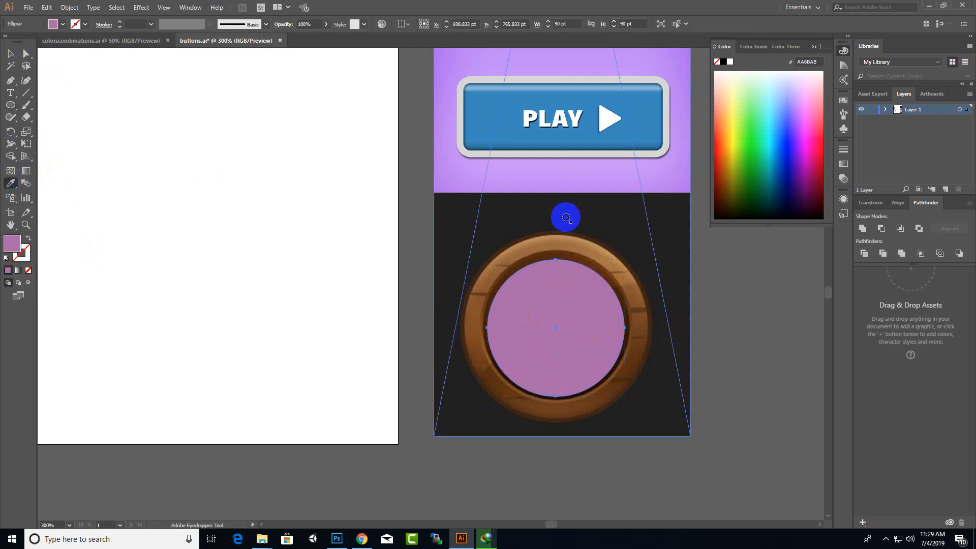
{"action": "left_click", "coordinate": [564, 243]}
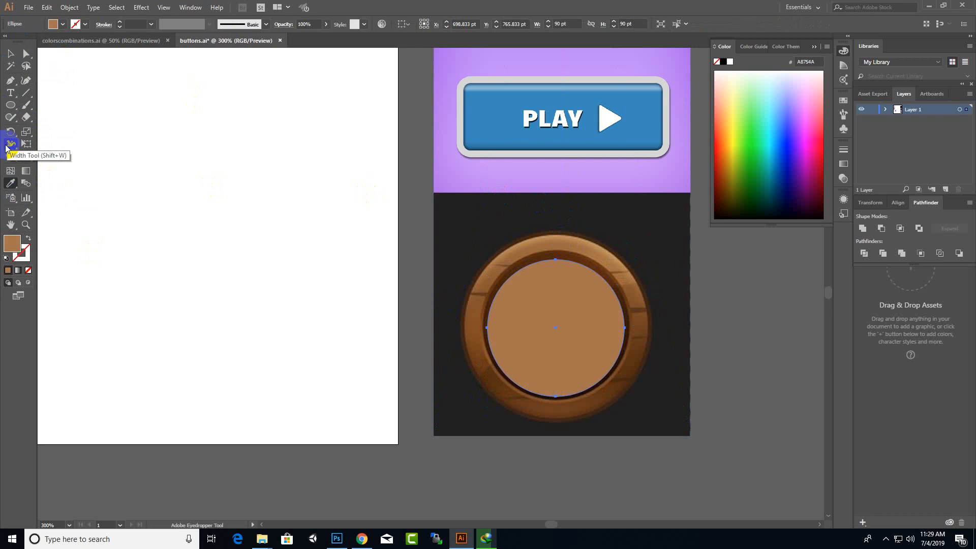
{"action": "left_click", "coordinate": [500, 122]}
{"action": "left_click", "coordinate": [10, 53]}
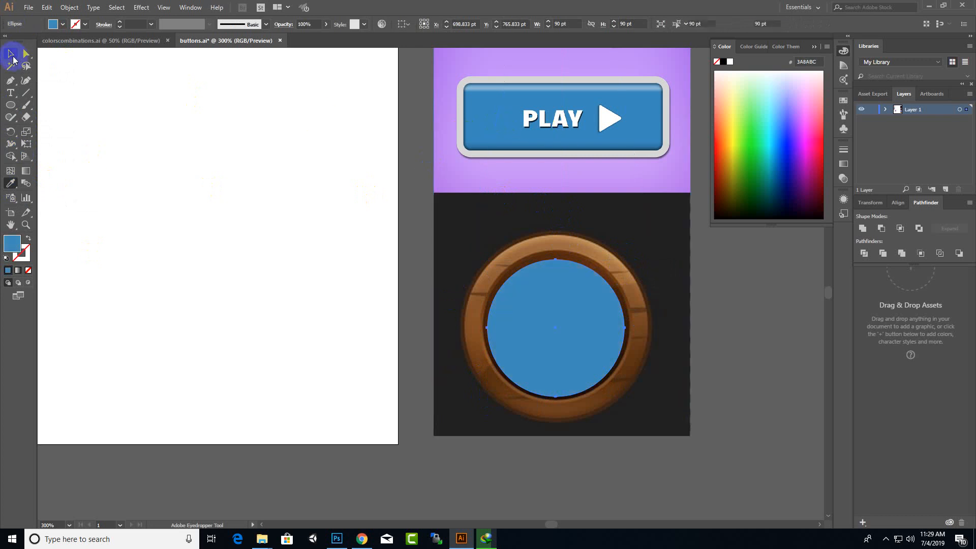
- Create an outward offset copy of the blue circle with an offset of 3 pt
{"action": "left_click", "coordinate": [63, 11]}
{"action": "mouse_move", "coordinate": [122, 237]}
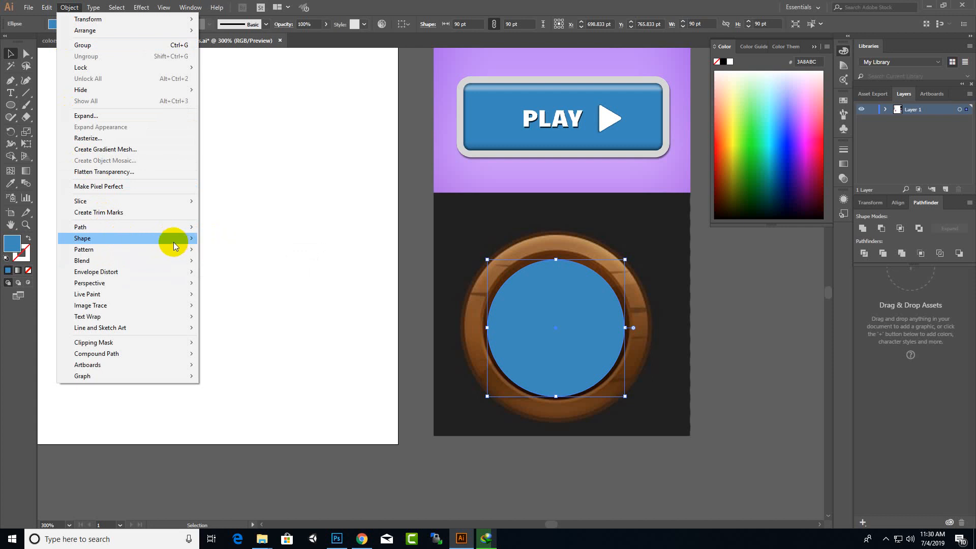
{"action": "mouse_move", "coordinate": [175, 227]}
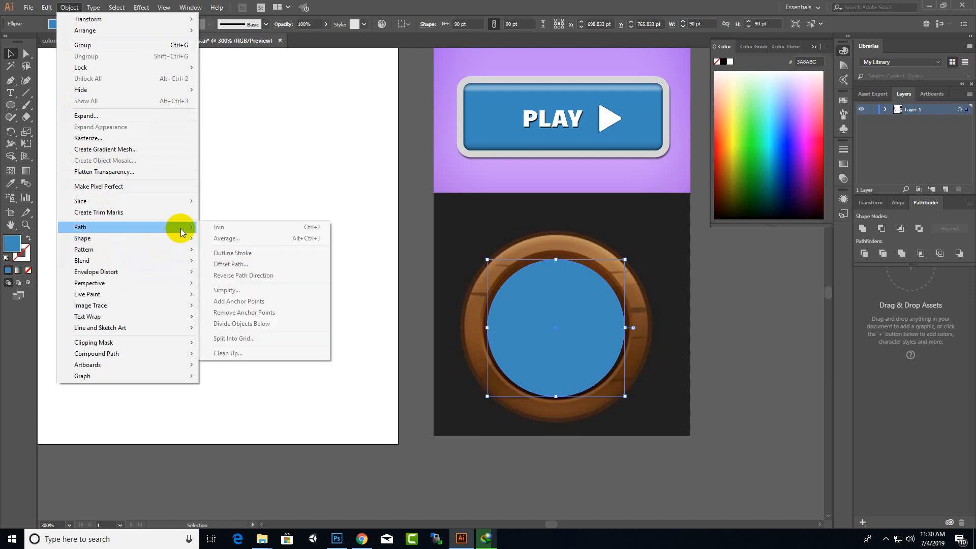
{"action": "left_click", "coordinate": [265, 265]}
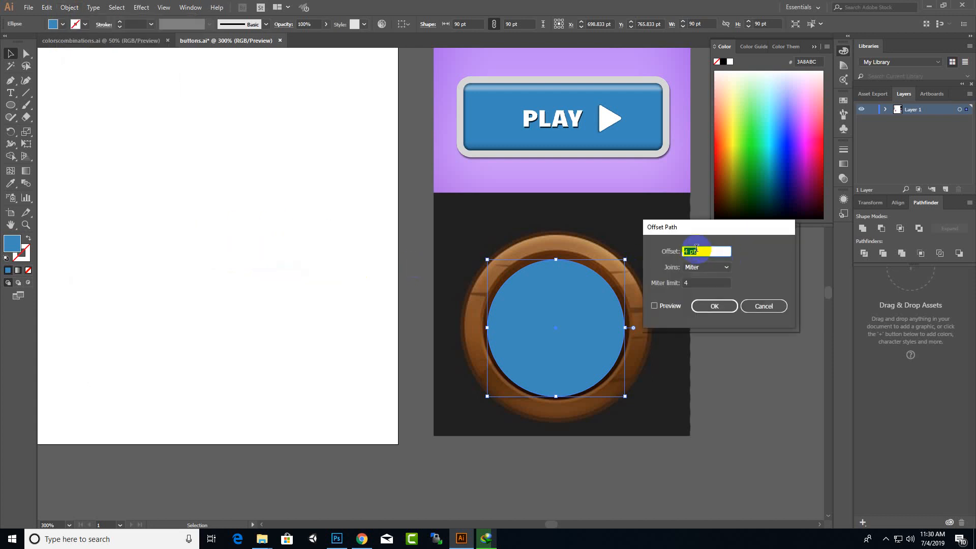
{"action": "double_click", "coordinate": [687, 253]}
{"action": "type", "text": "1"}
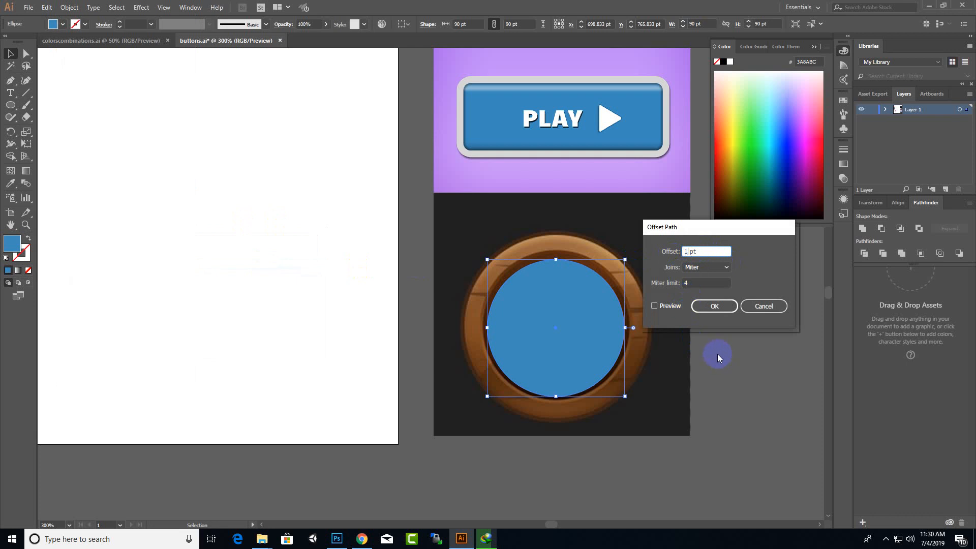
{"action": "left_click", "coordinate": [666, 306]}
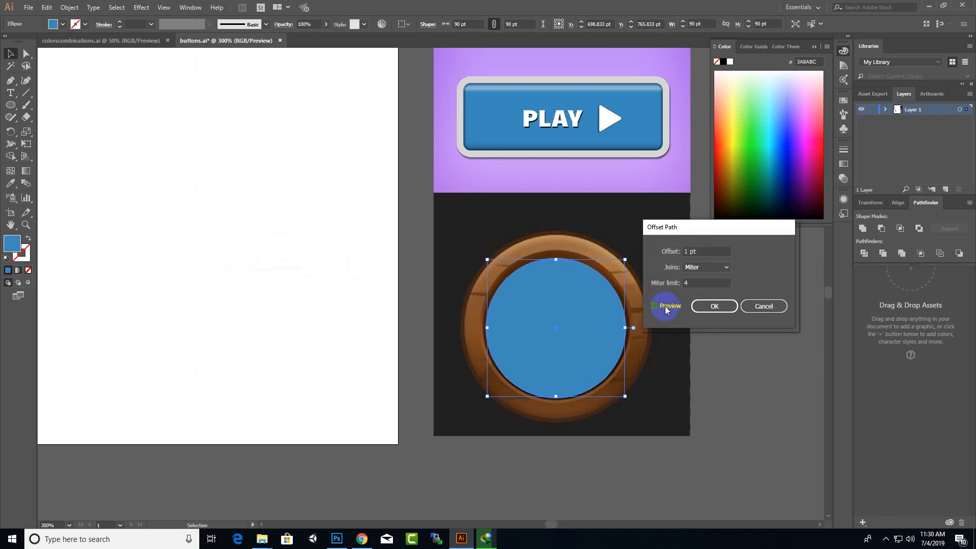
{"action": "left_click_drag", "start_coordinate": [690, 251], "coordinate": [674, 251]}
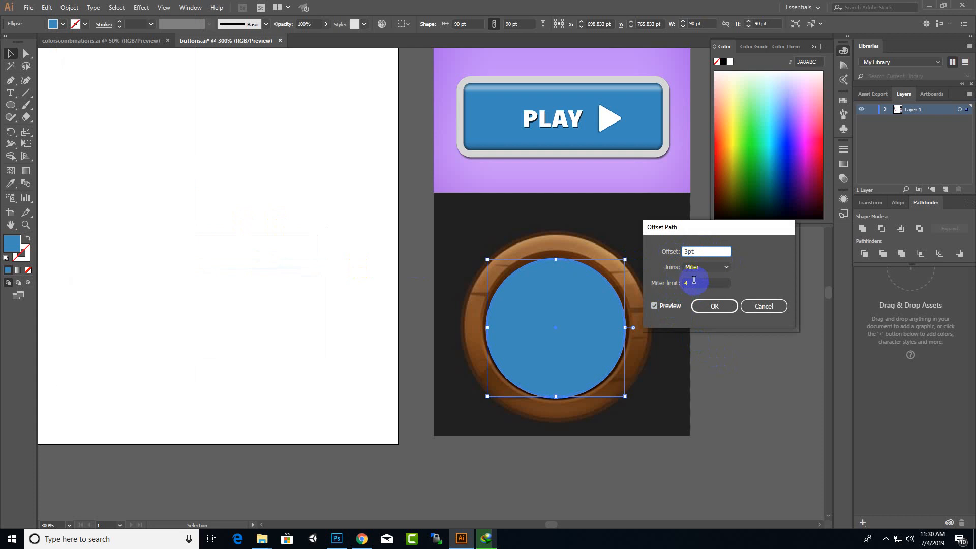
{"action": "left_click", "coordinate": [661, 306]}
{"action": "left_click", "coordinate": [655, 308]}
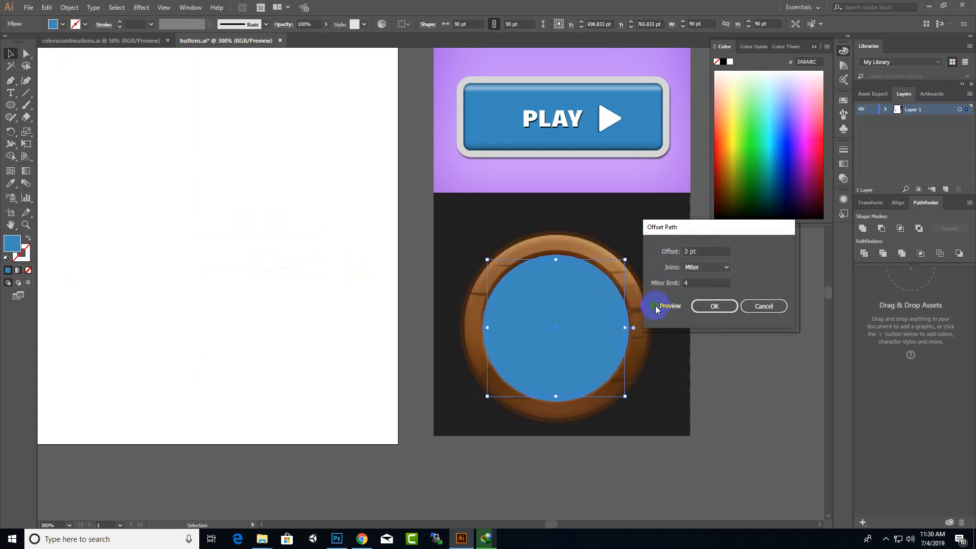
{"action": "left_click", "coordinate": [704, 310]}
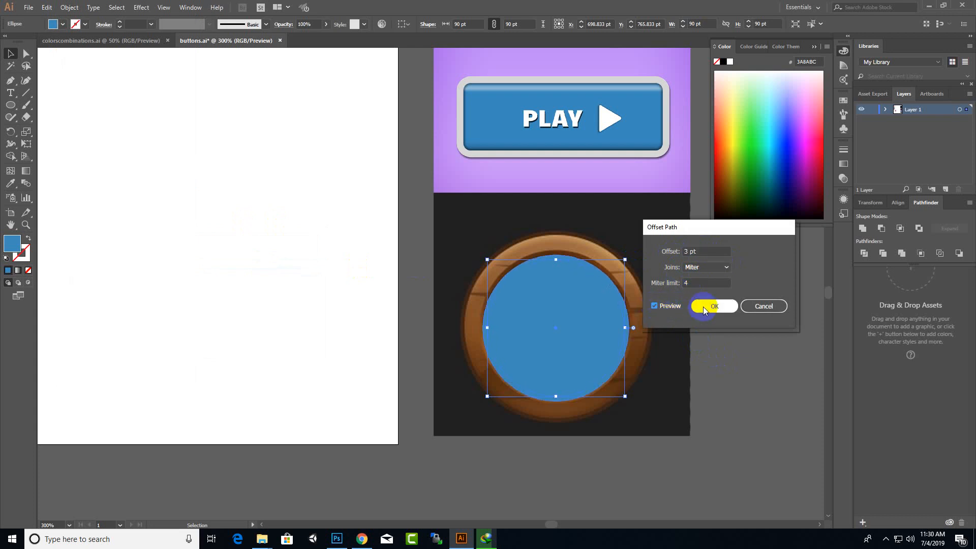
- Fill the larger offset circle with dark blue #0E008C picked from the color spectrum using the Eyedropper
{"action": "left_click", "coordinate": [12, 185]}
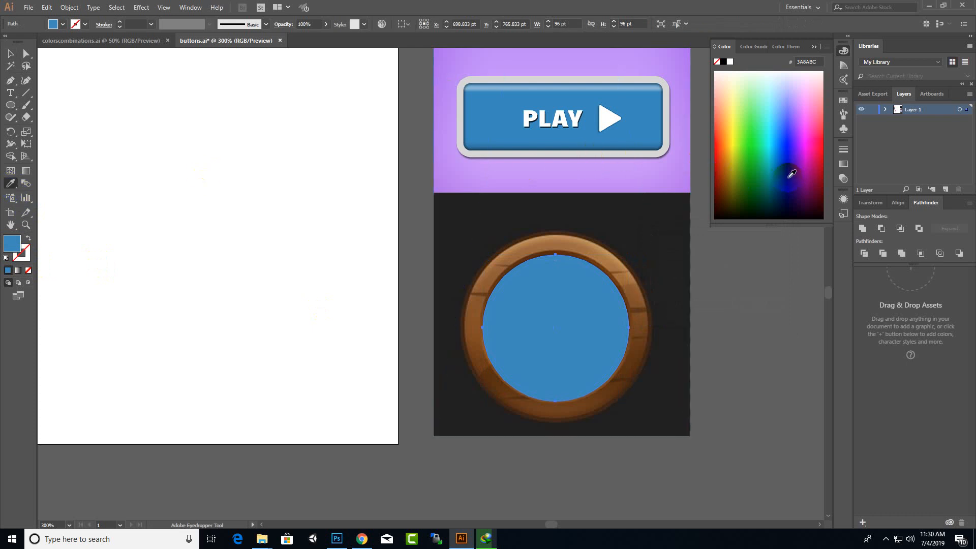
{"action": "left_click", "coordinate": [788, 169]}
{"action": "left_click", "coordinate": [15, 57]}
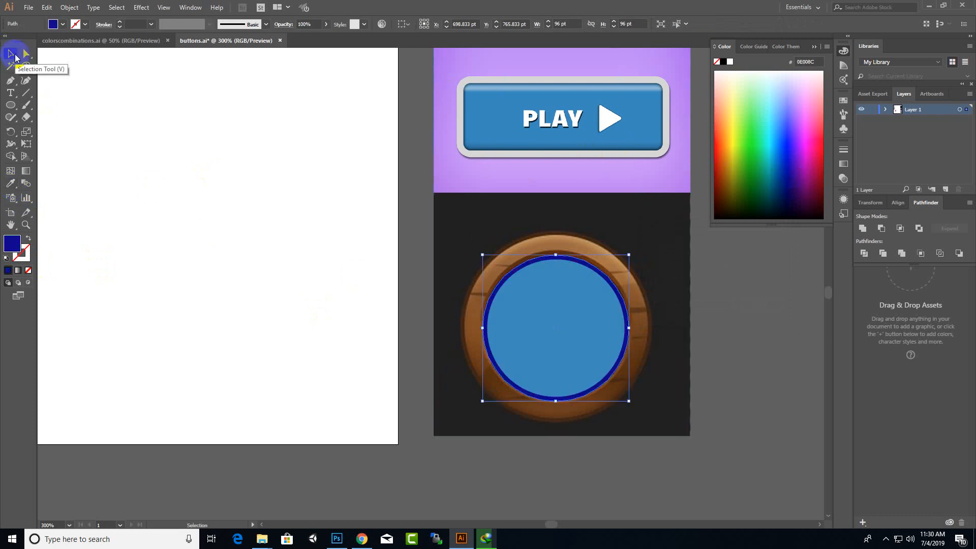
- Create an outward offset copy of the dark blue circle with an offset of 12 pt, checking it in the preview
{"action": "left_click", "coordinate": [51, 9]}
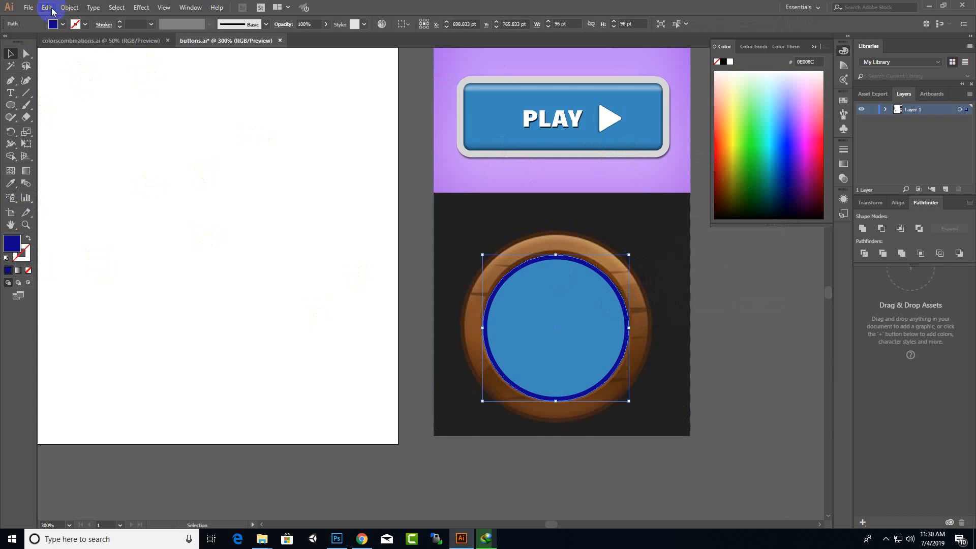
{"action": "left_click", "coordinate": [61, 8]}
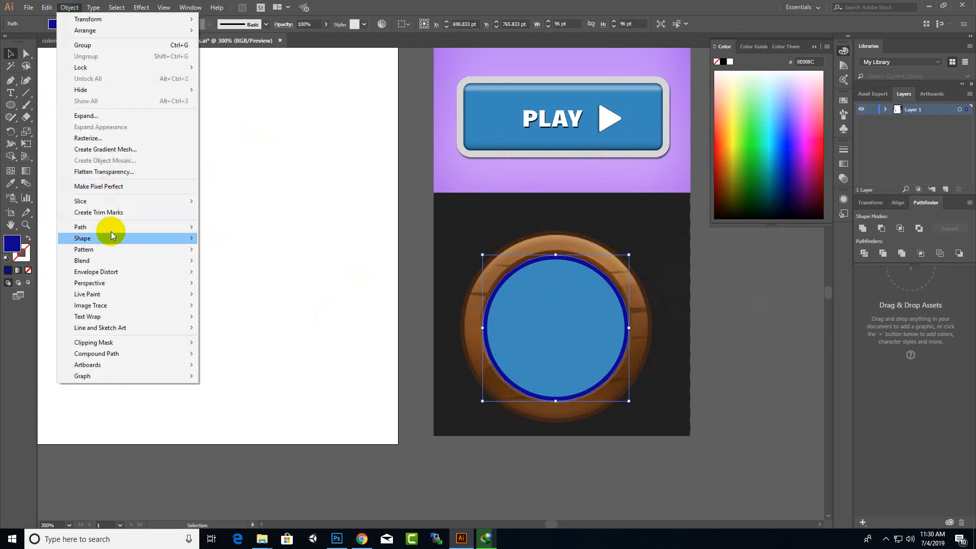
{"action": "mouse_move", "coordinate": [111, 248]}
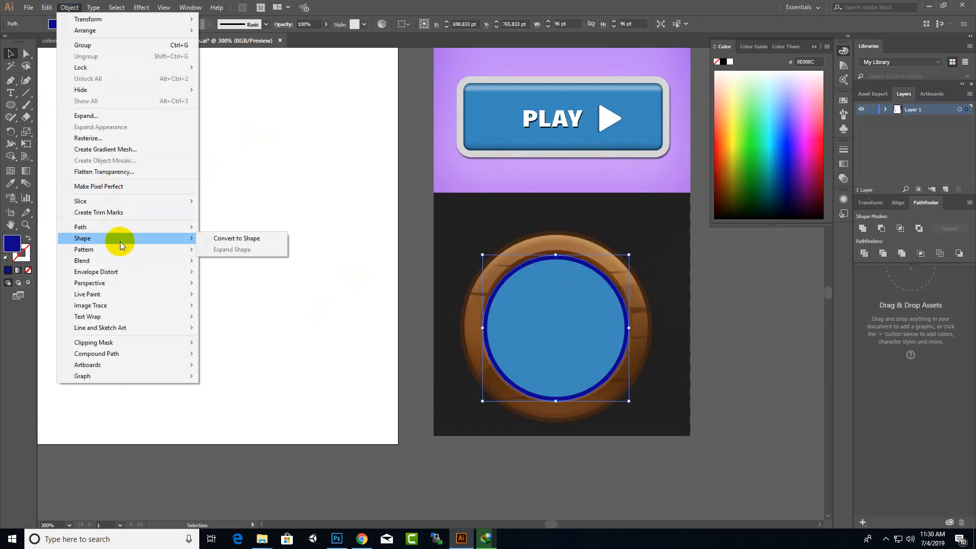
{"action": "mouse_move", "coordinate": [130, 227]}
{"action": "left_click", "coordinate": [242, 264]}
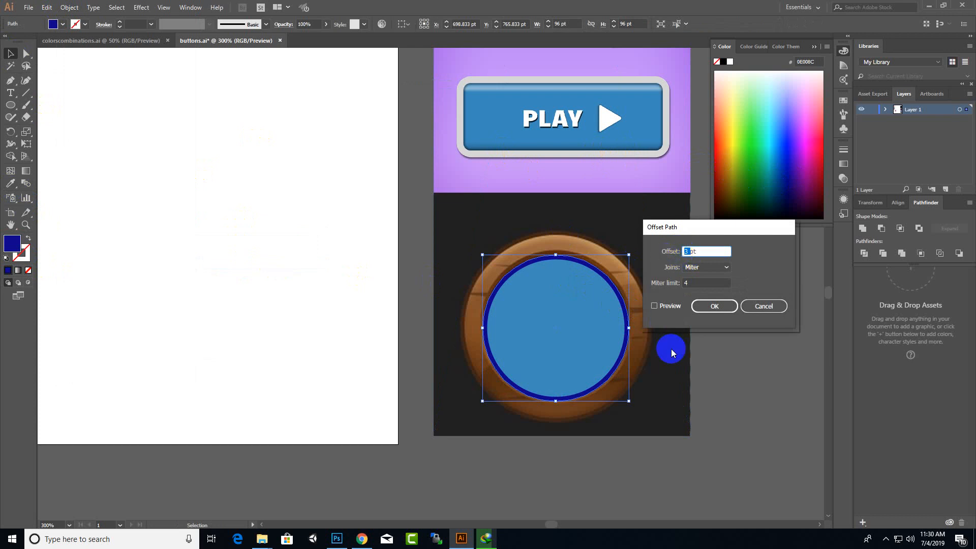
{"action": "type", "text": "6"}
{"action": "left_click", "coordinate": [654, 307]}
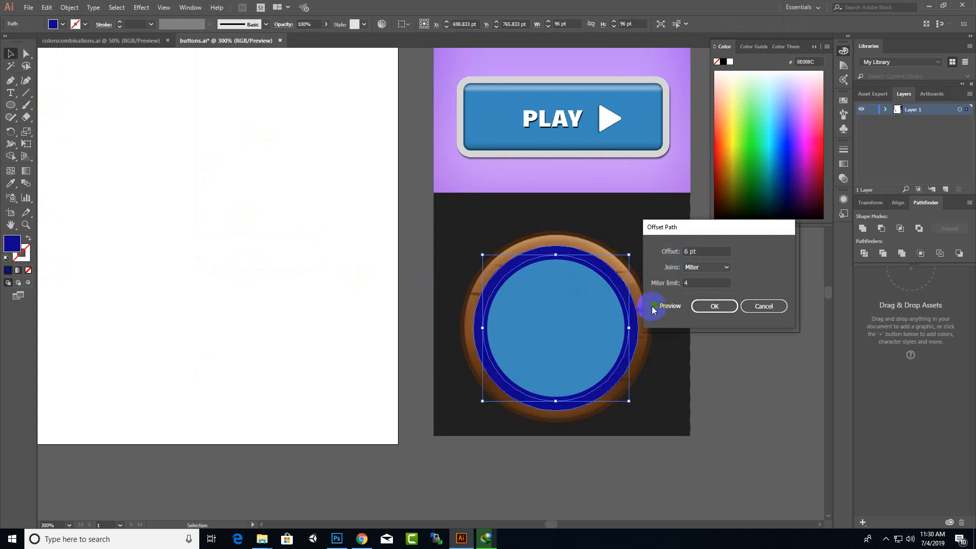
{"action": "double_click", "coordinate": [685, 251]}
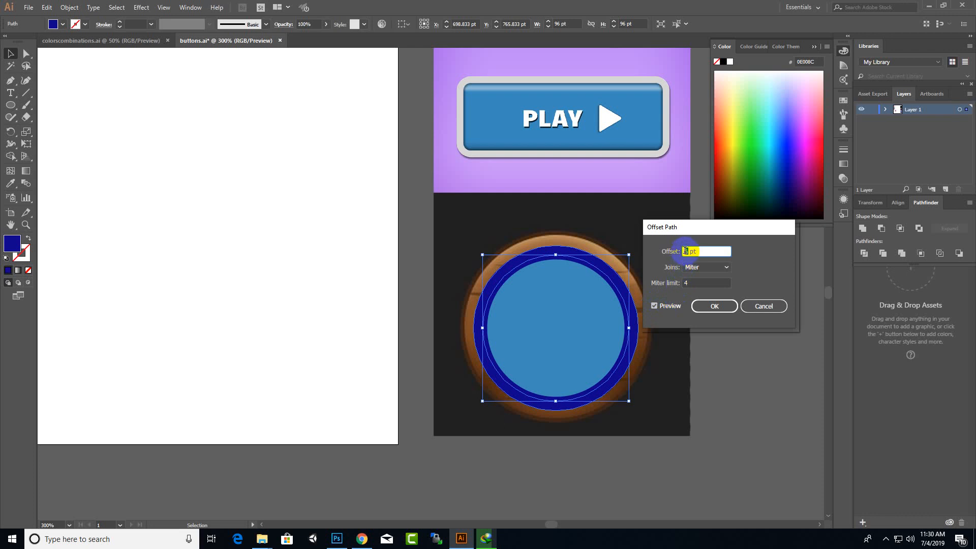
{"action": "type", "text": "12"}
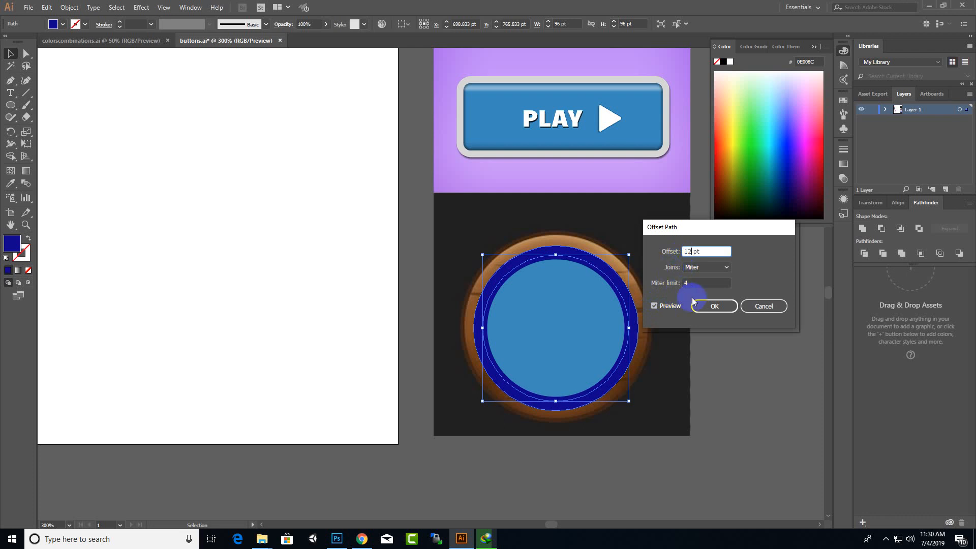
{"action": "left_click", "coordinate": [654, 306]}
{"action": "left_click", "coordinate": [654, 306]}
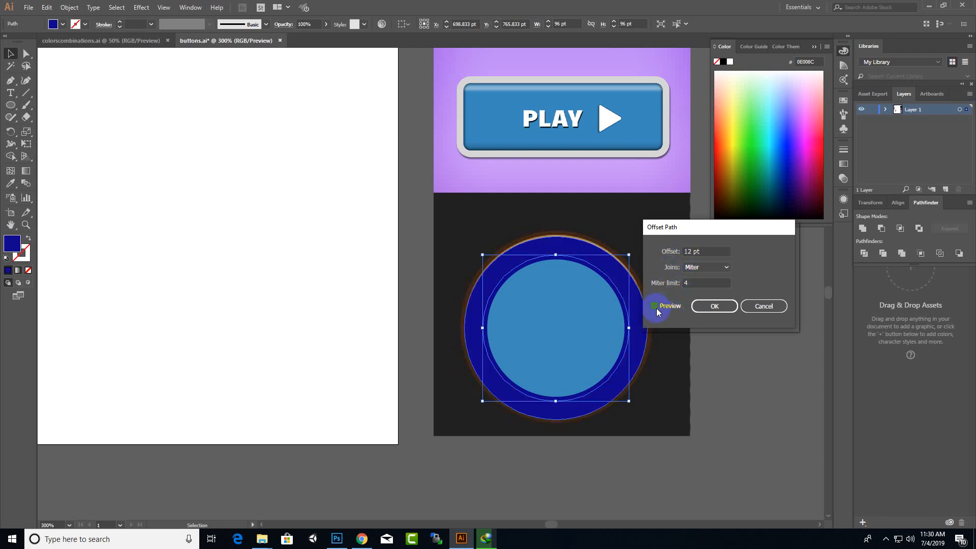
{"action": "left_click", "coordinate": [713, 307]}
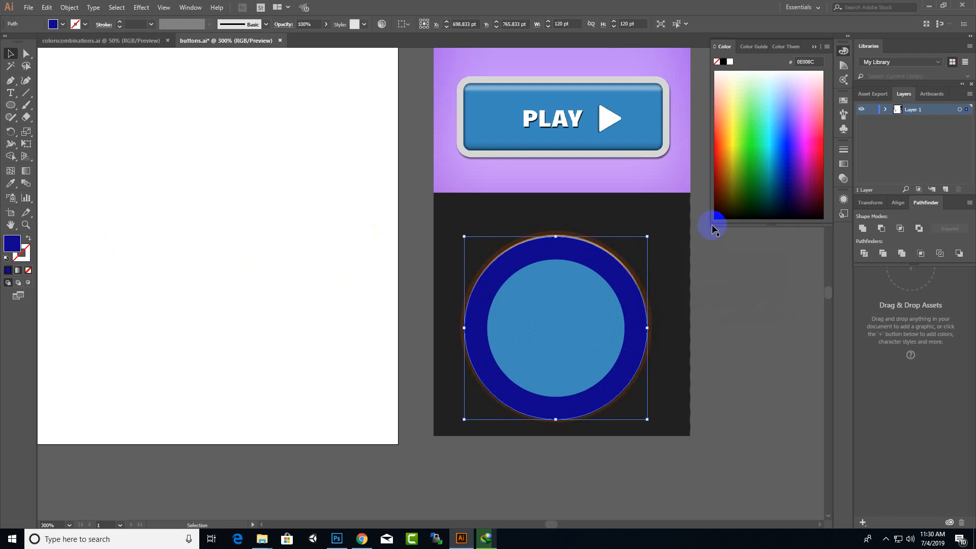
- Fill the new outer circle with pink #FF29DC picked from the color spectrum using the Eyedropper
{"action": "left_click", "coordinate": [11, 183]}
{"action": "left_click", "coordinate": [806, 131]}
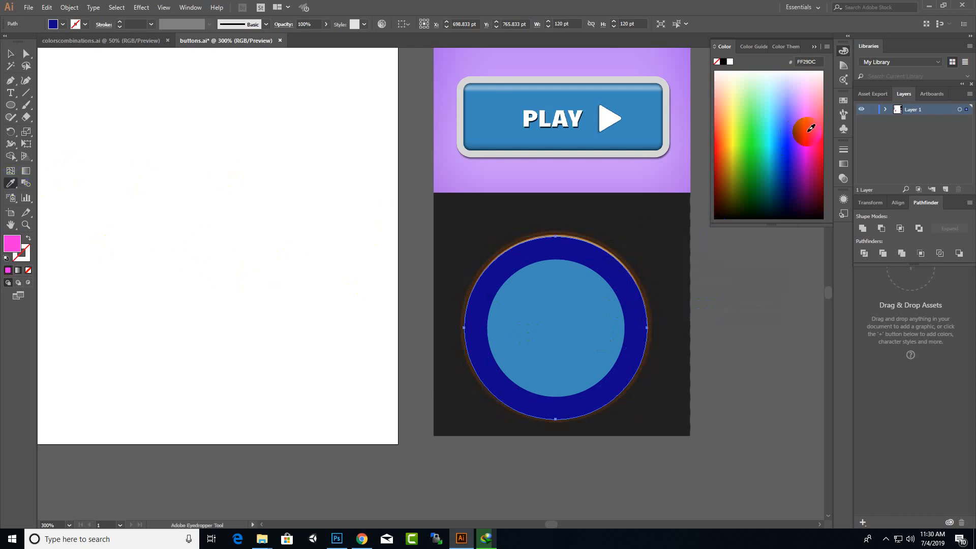
{"action": "left_click", "coordinate": [10, 54]}
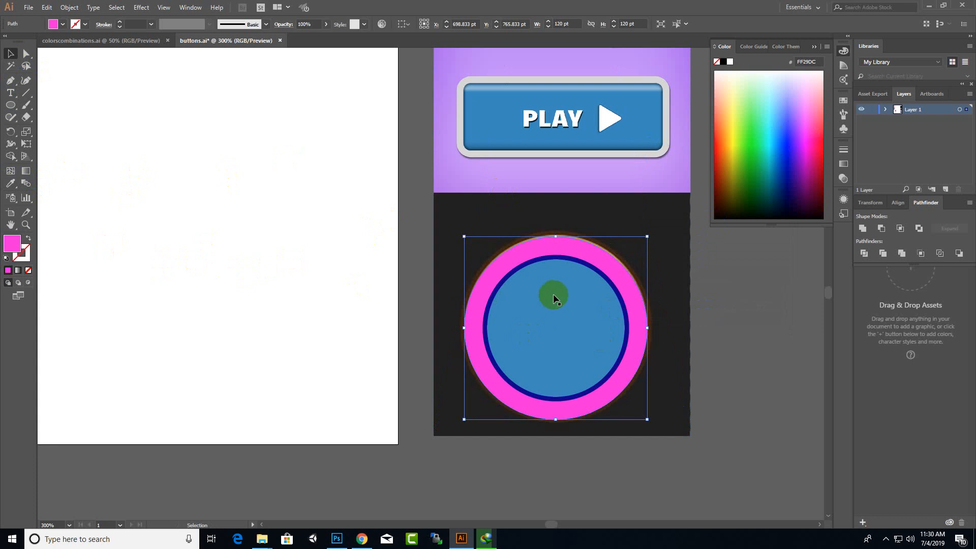
- Create an outward offset copy of the pink circle with an offset of 2 pt
{"action": "left_click", "coordinate": [47, 8]}
{"action": "mouse_move", "coordinate": [69, 8]}
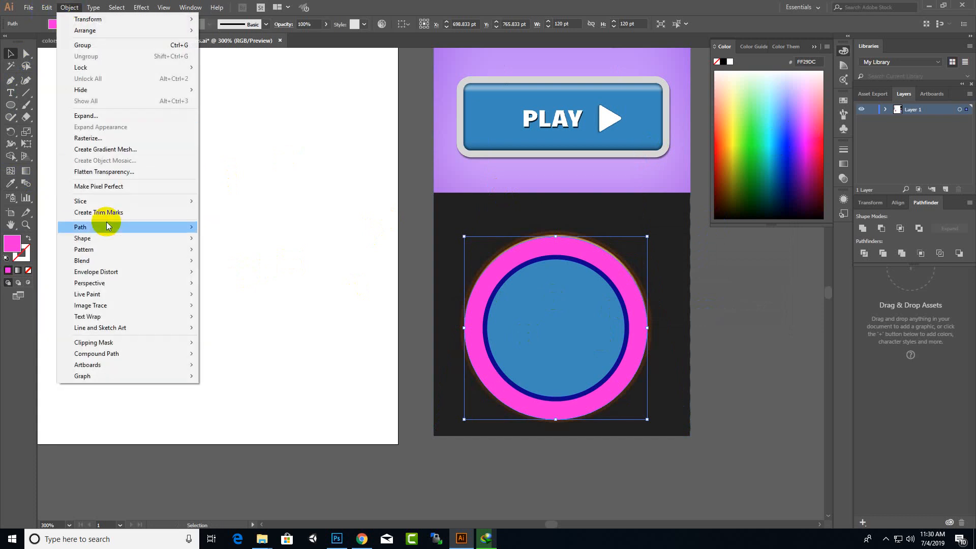
{"action": "mouse_move", "coordinate": [106, 227]}
{"action": "left_click", "coordinate": [231, 264]}
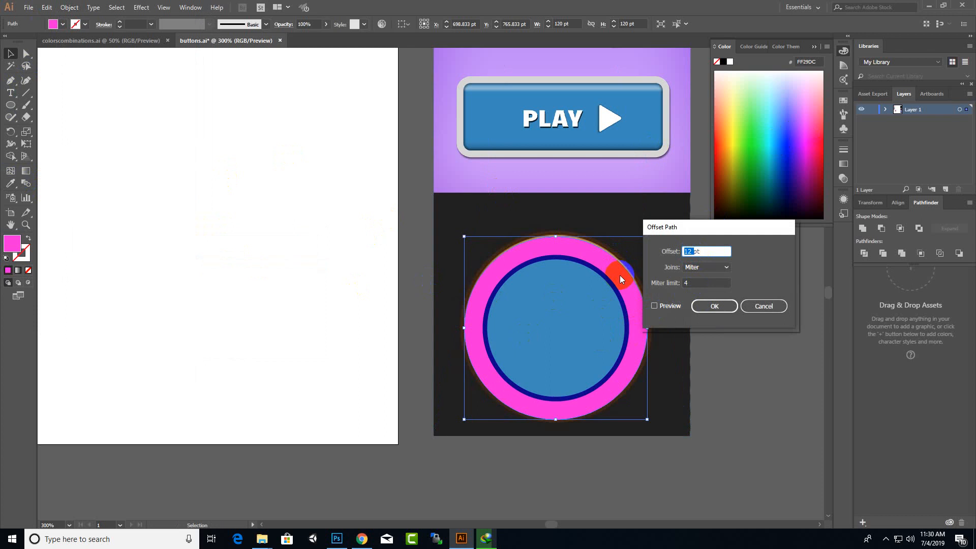
{"action": "type", "text": "2"}
{"action": "left_click", "coordinate": [655, 306]}
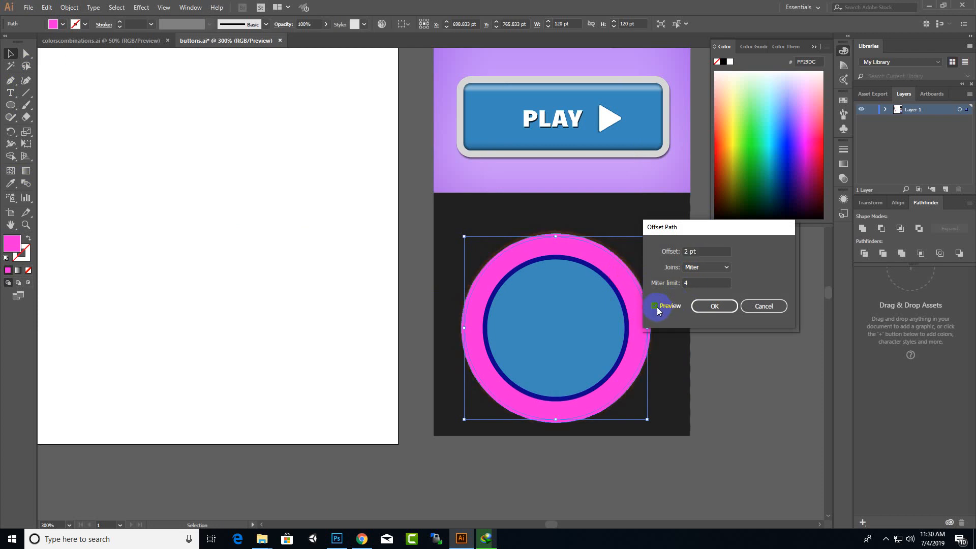
{"action": "left_click", "coordinate": [713, 306]}
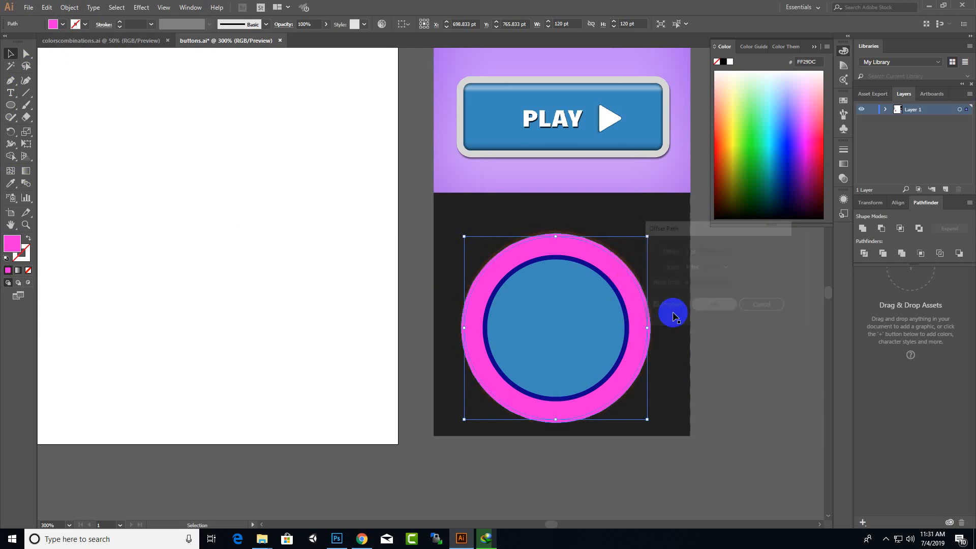
- Fill the outermost circle with the blue #3A8ABD sampled from the reference PLAY button using the Eyedropper
{"action": "left_click", "coordinate": [17, 189]}
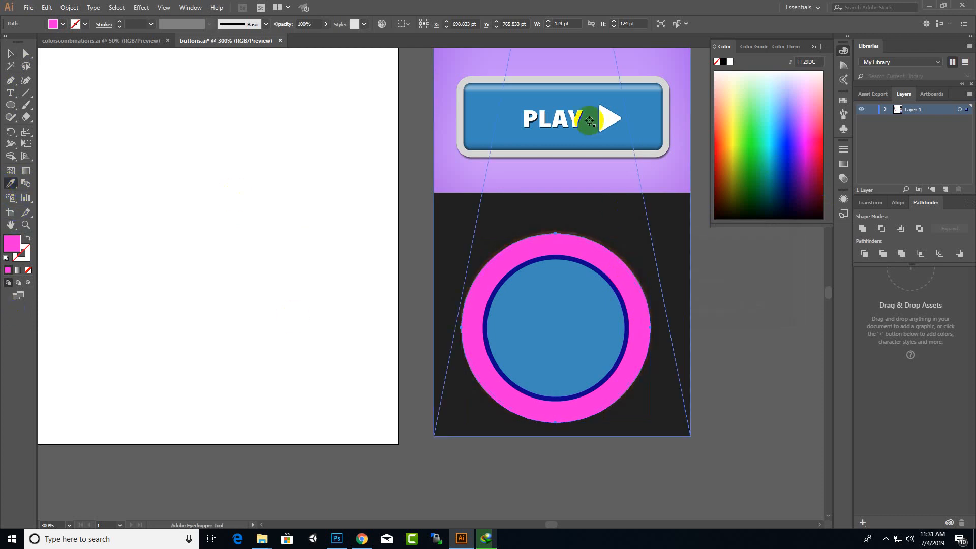
{"action": "left_click", "coordinate": [556, 145]}
{"action": "left_click", "coordinate": [10, 53]}
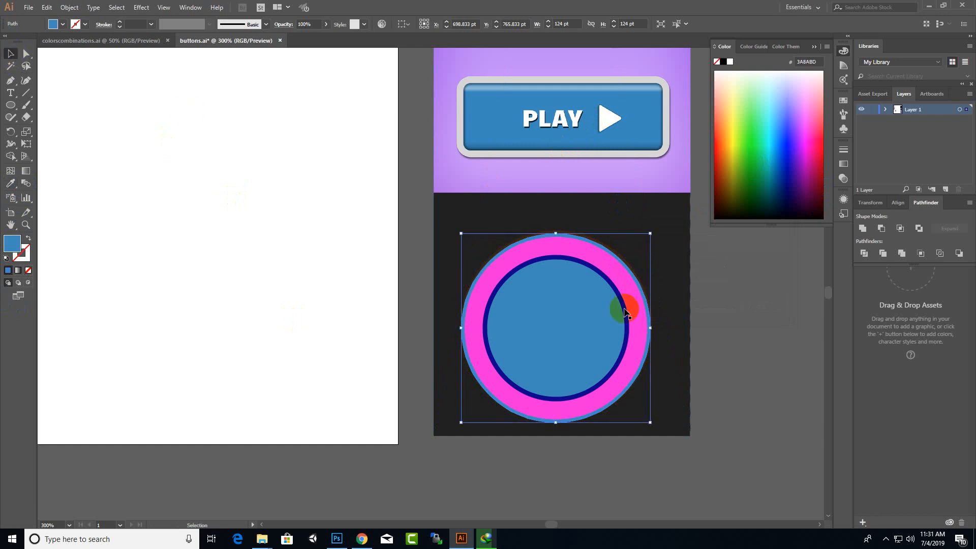
{"action": "left_click", "coordinate": [565, 247]}
{"action": "left_click", "coordinate": [569, 263], "text": "shift"}
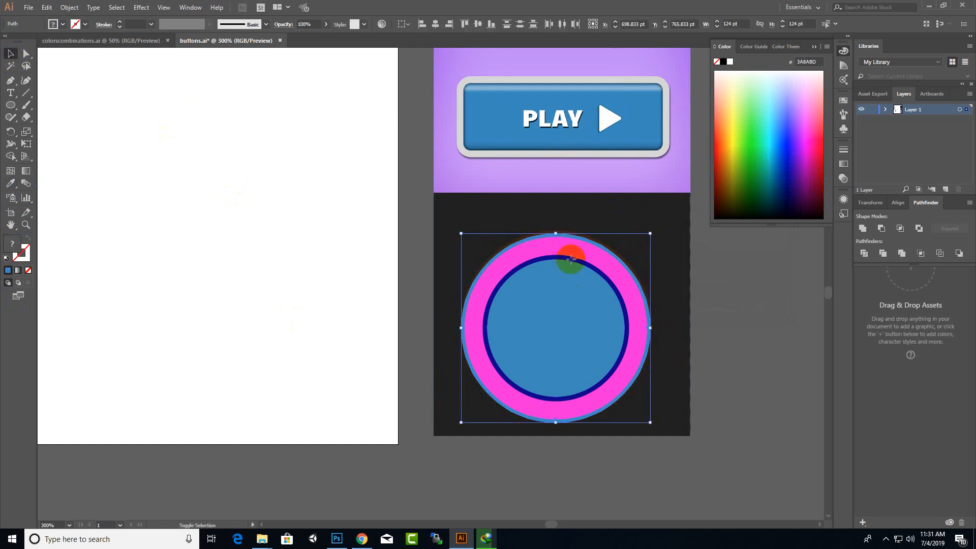
{"action": "left_click_drag", "start_coordinate": [582, 303], "coordinate": [228, 293]}
{"action": "key", "text": "a"}
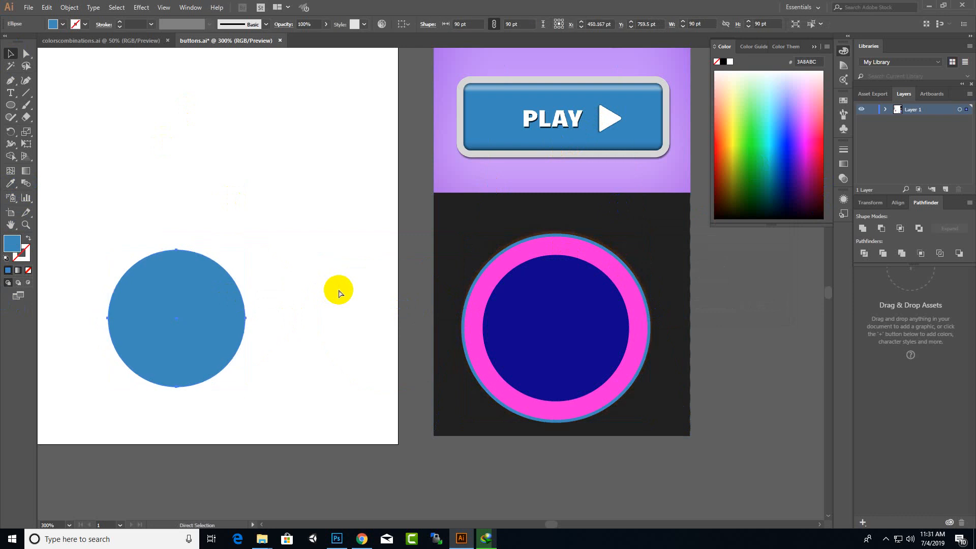
{"action": "key", "text": "ctrl+z"}
{"action": "left_click", "coordinate": [367, 255]}
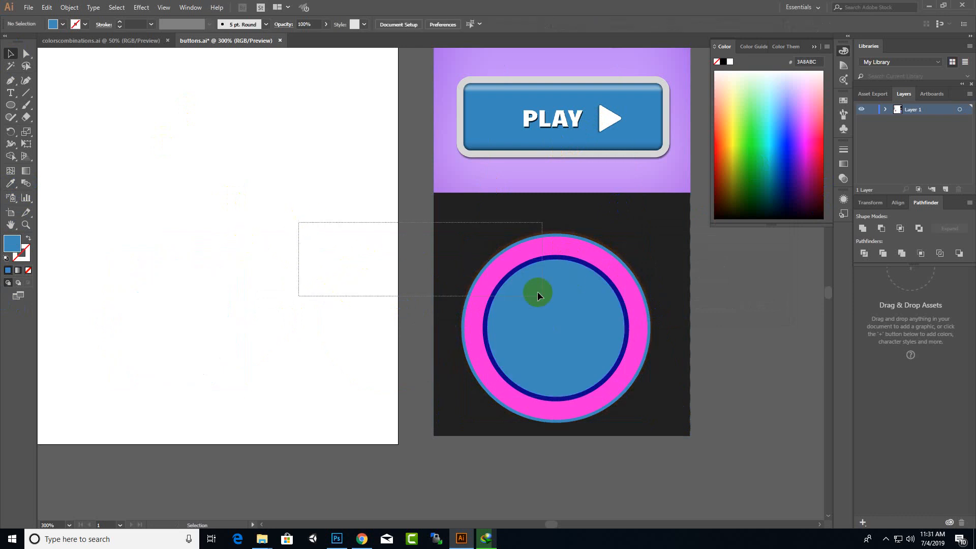
- Select all four concentric circles without the reference image and move them together onto the white artboard beside the reference wooden button
{"action": "left_click_drag", "start_coordinate": [537, 292], "coordinate": [675, 425]}
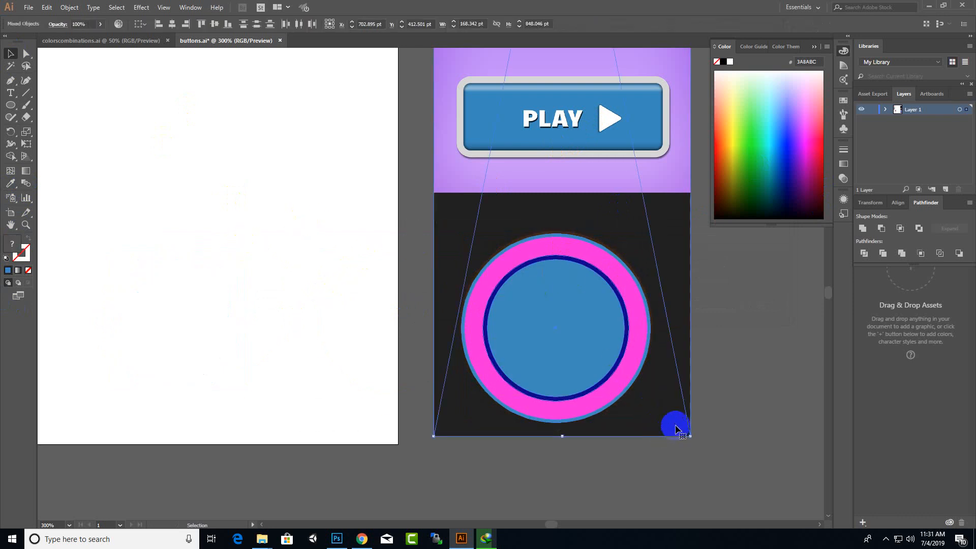
{"action": "left_click", "coordinate": [676, 232]}
{"action": "left_click", "coordinate": [596, 263]}
{"action": "left_click", "coordinate": [668, 234]}
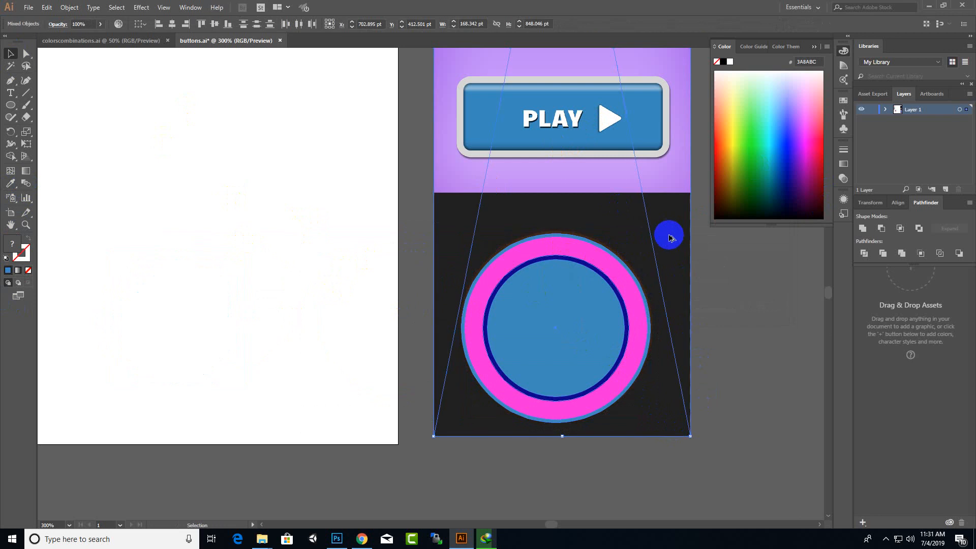
{"action": "left_click", "coordinate": [669, 235], "text": "shift"}
{"action": "left_click_drag", "start_coordinate": [593, 306], "coordinate": [261, 275]}
{"action": "scroll", "coordinate": [712, 283], "scroll_direction": "down", "scroll_amount": 2}
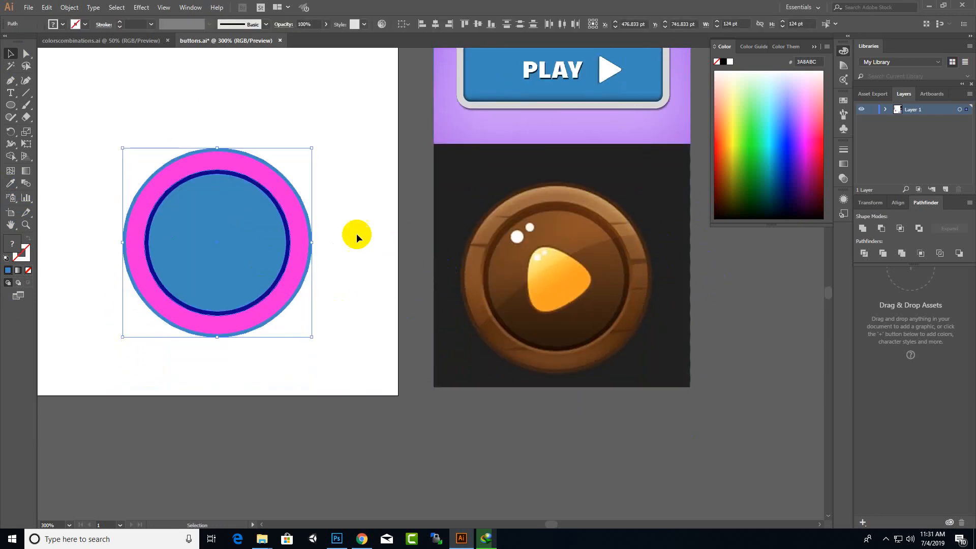
{"action": "left_click_drag", "start_coordinate": [260, 231], "coordinate": [323, 246]}
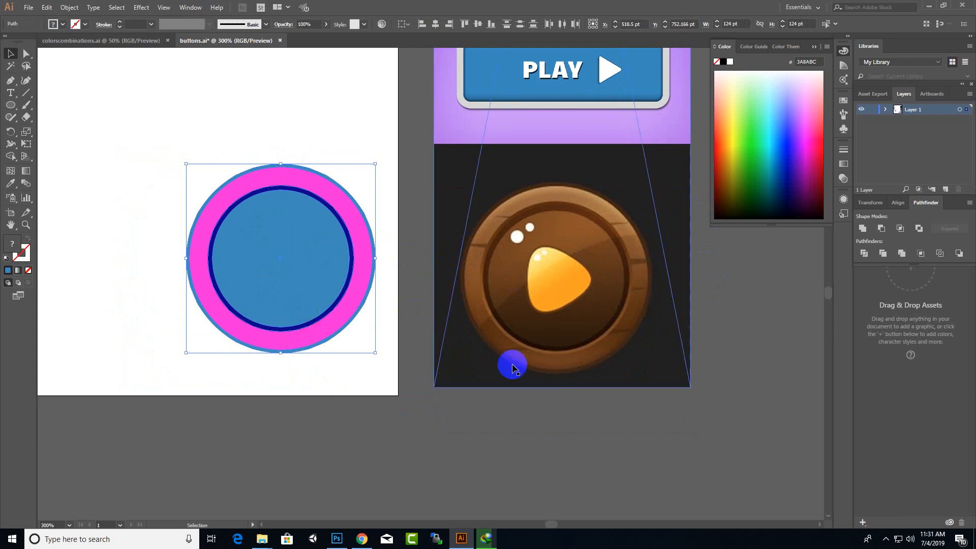
{"action": "left_click", "coordinate": [670, 356]}
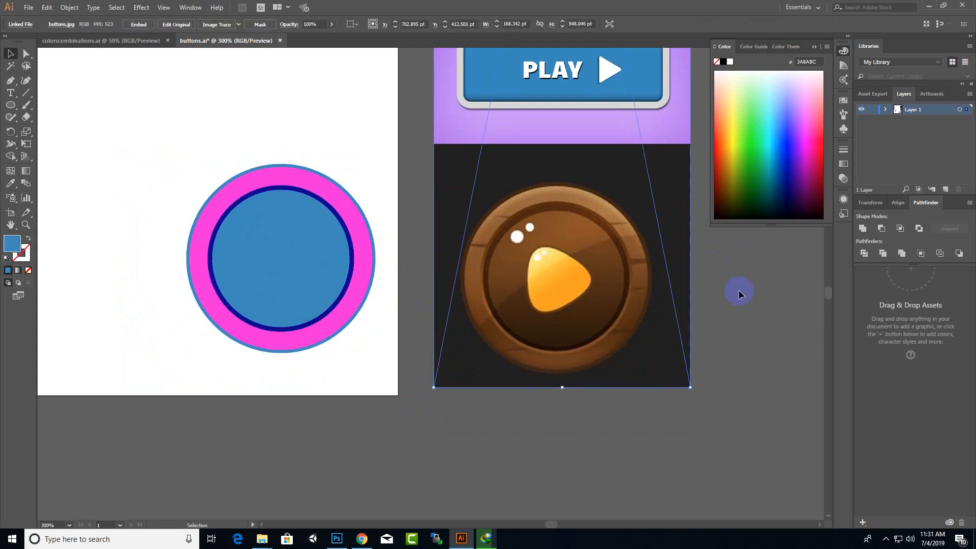
- Fill the innermost circle with a linear gradient from dark brown #603913 to the light brown C=30 M=50 Y=75 K=10 swatch
{"action": "left_click", "coordinate": [757, 286]}
{"action": "left_click", "coordinate": [327, 277]}
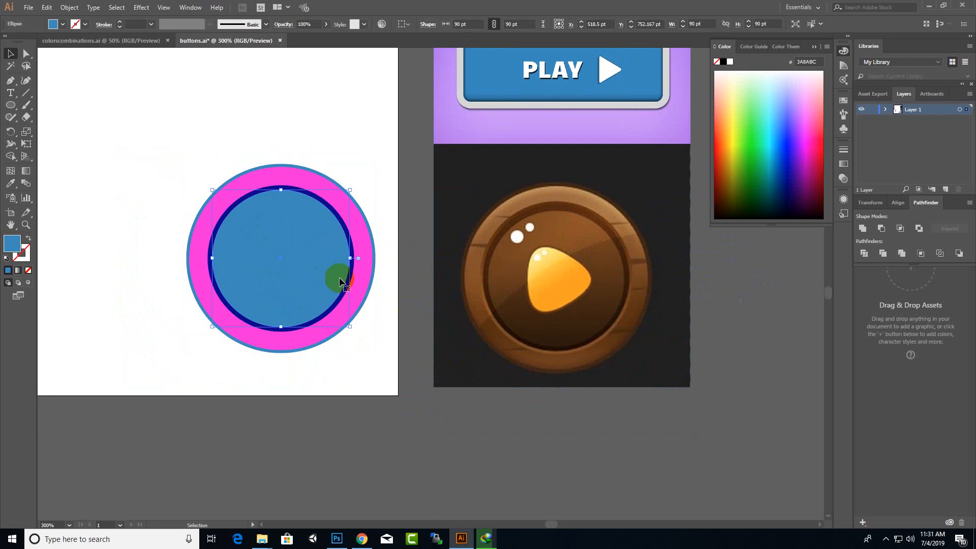
{"action": "left_click", "coordinate": [18, 270]}
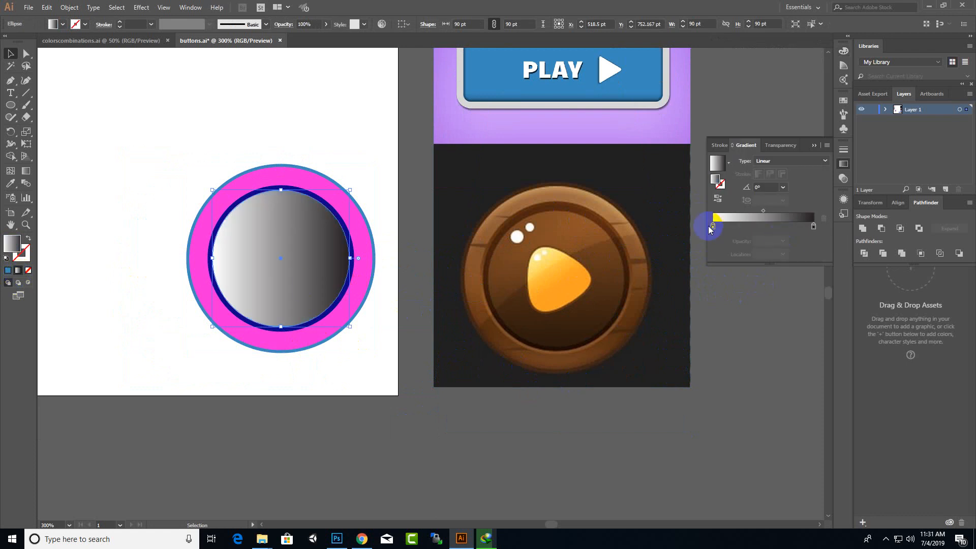
{"action": "double_click", "coordinate": [713, 227]}
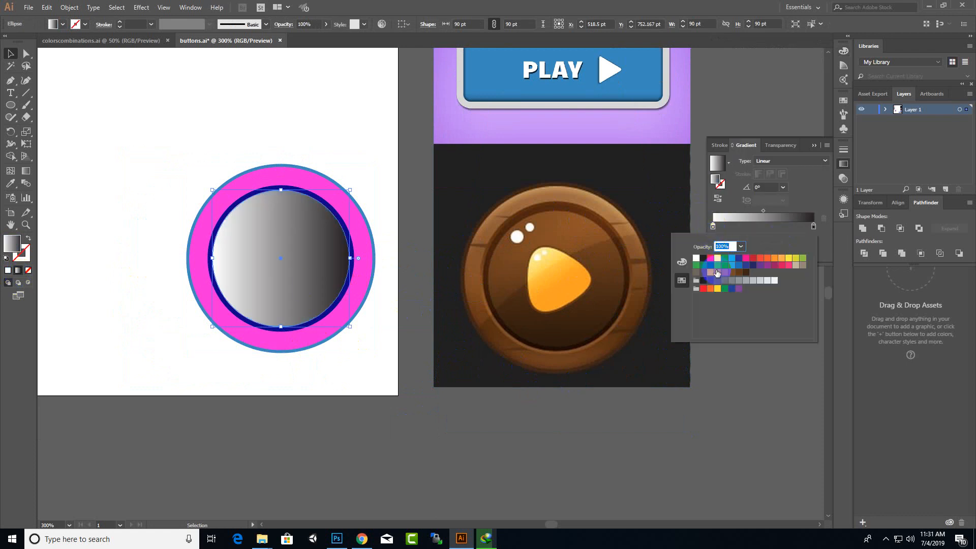
{"action": "left_click", "coordinate": [738, 272]}
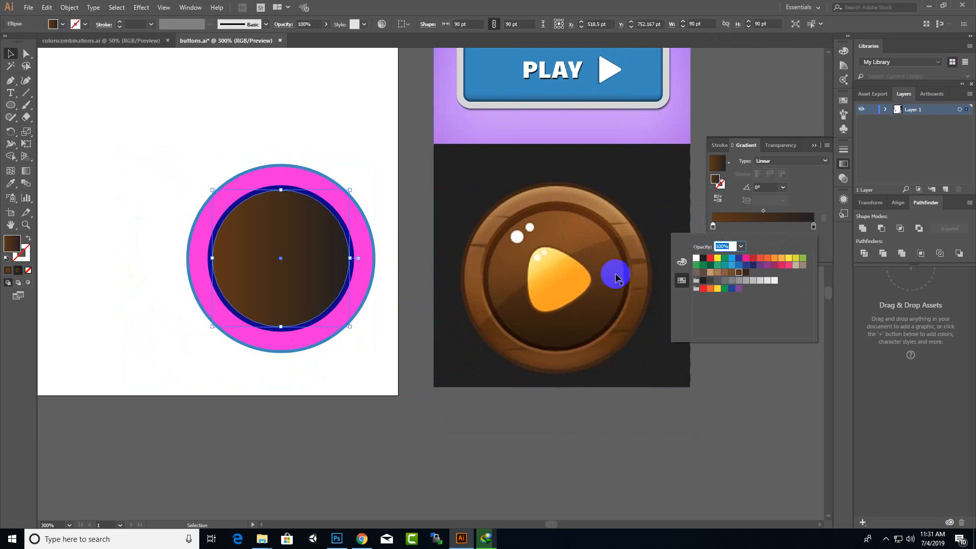
{"action": "left_click", "coordinate": [813, 228]}
{"action": "double_click", "coordinate": [813, 228]}
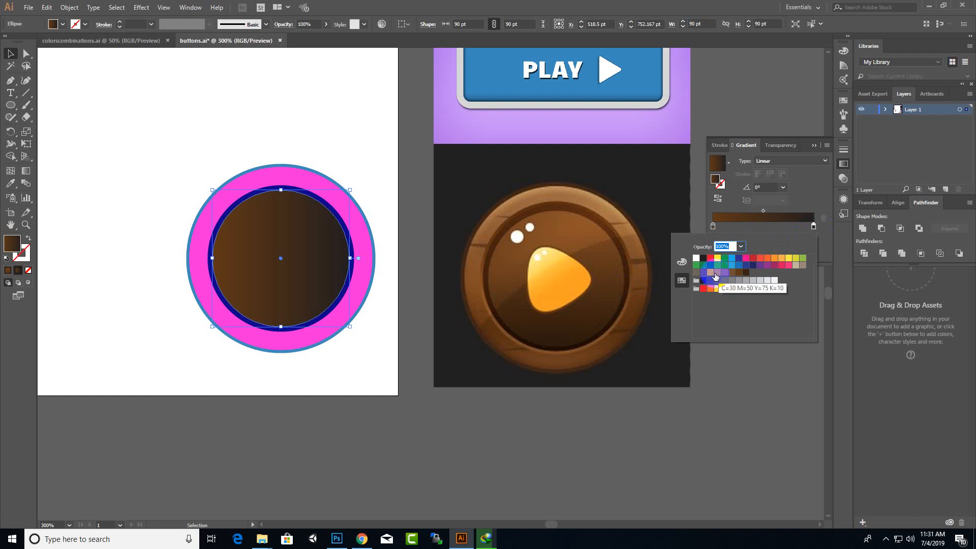
{"action": "left_click", "coordinate": [715, 276]}
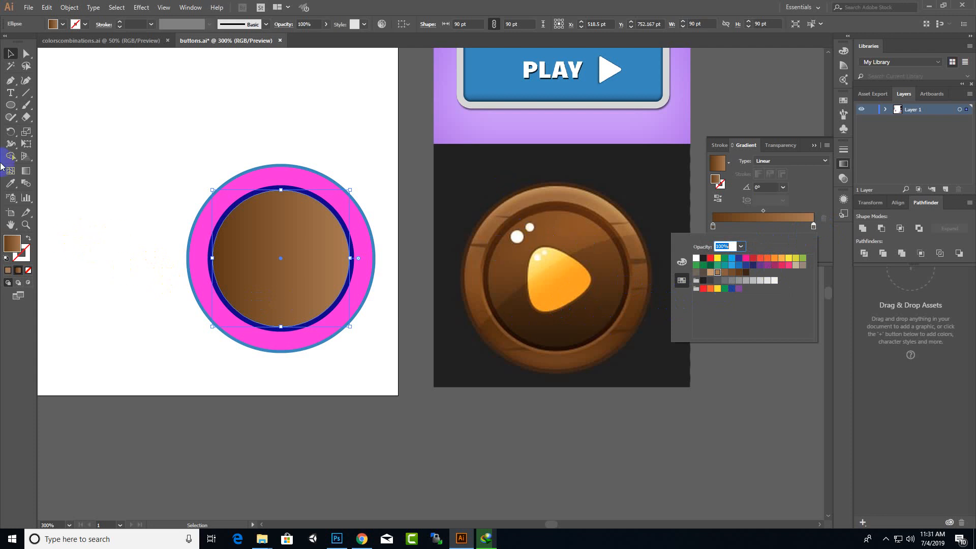
- Redirect the innermost circle's gradient diagonally from upper left to lower right, at about -49.8°
{"action": "left_click", "coordinate": [23, 174]}
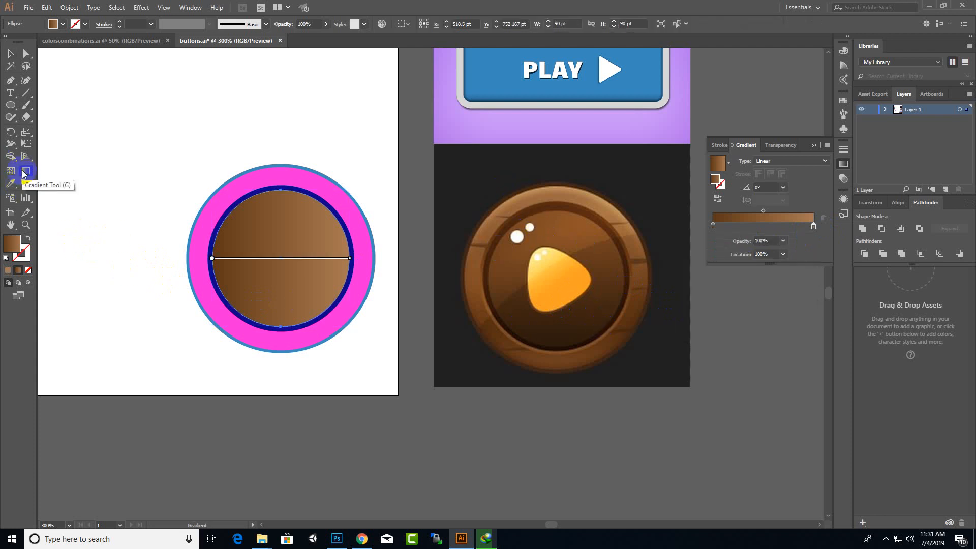
{"action": "left_click_drag", "start_coordinate": [194, 156], "coordinate": [353, 345]}
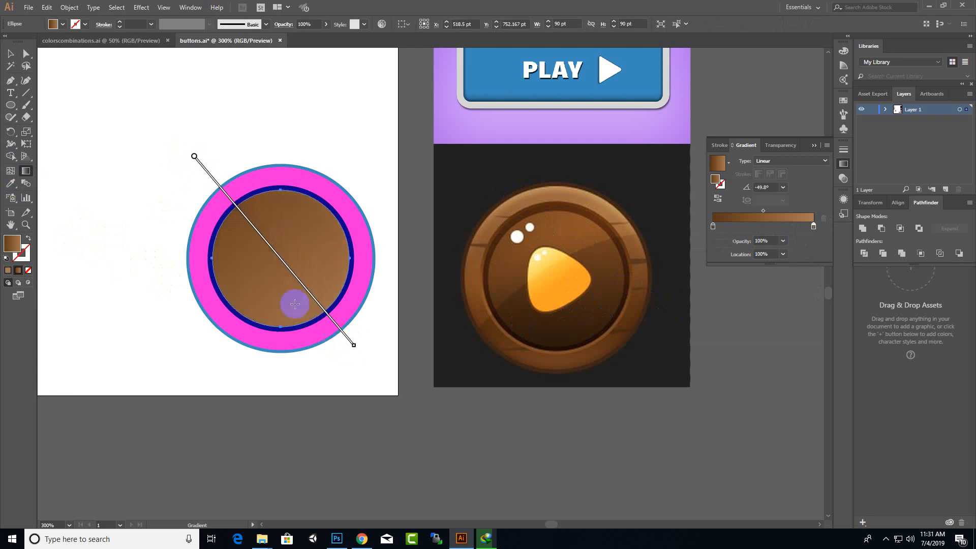
{"action": "mouse_move", "coordinate": [316, 303]}
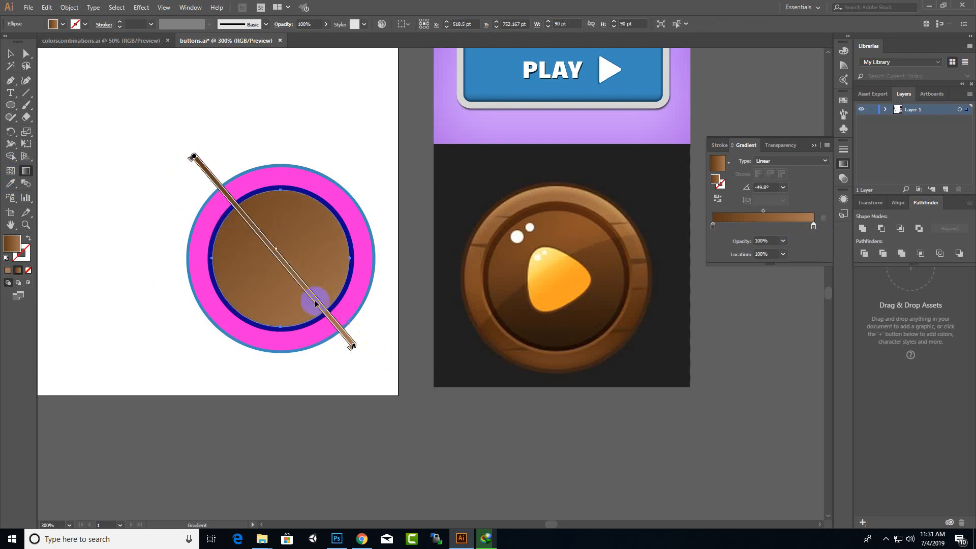
- Try lighter and darker brown swatches, including #754C29, for the end stop of the innermost circle's gradient
{"action": "left_click_drag", "start_coordinate": [353, 345], "coordinate": [352, 348]}
{"action": "double_click", "coordinate": [352, 348]}
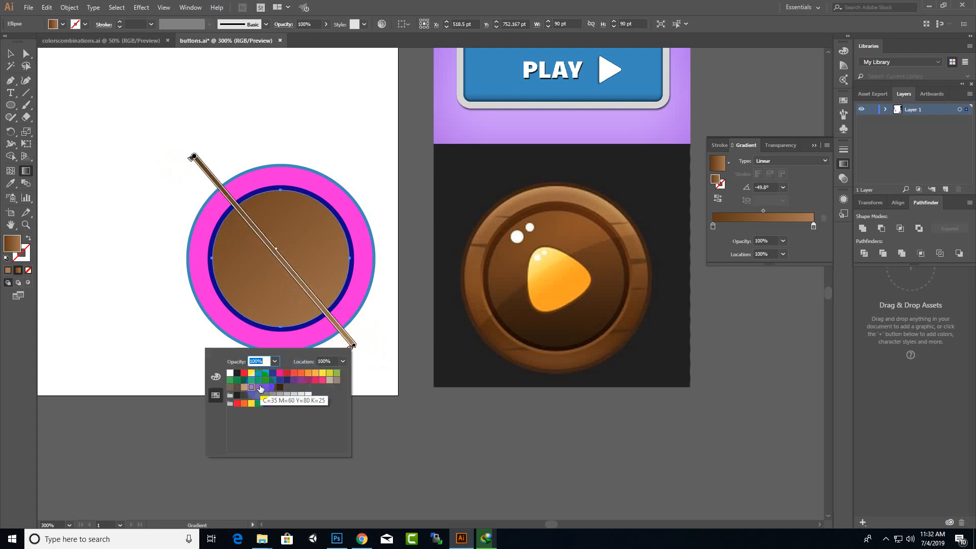
{"action": "left_click", "coordinate": [245, 388]}
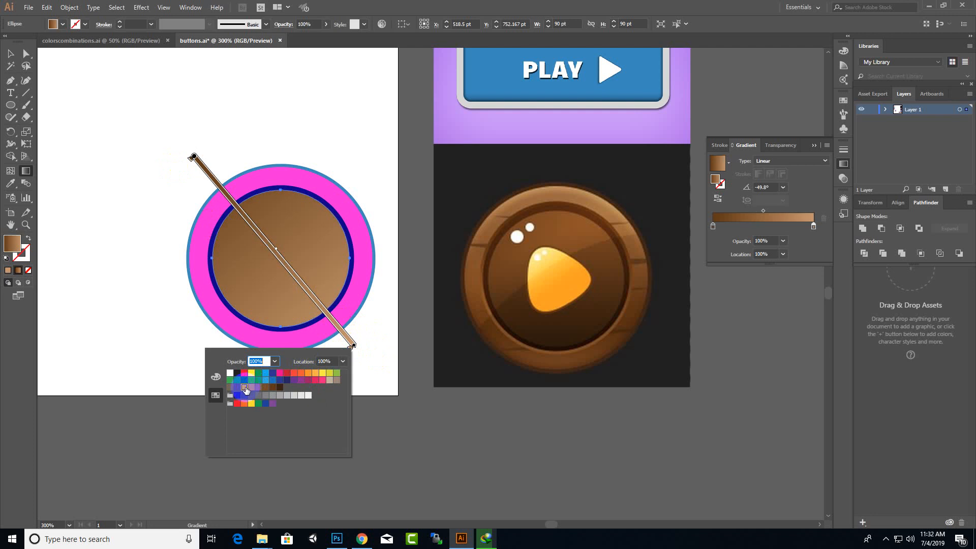
{"action": "left_click", "coordinate": [273, 389]}
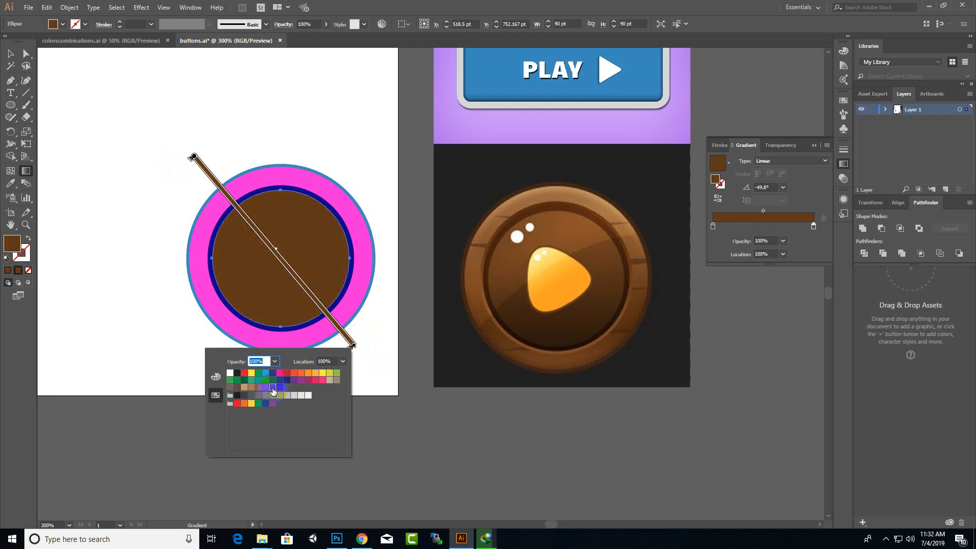
{"action": "left_click", "coordinate": [265, 388]}
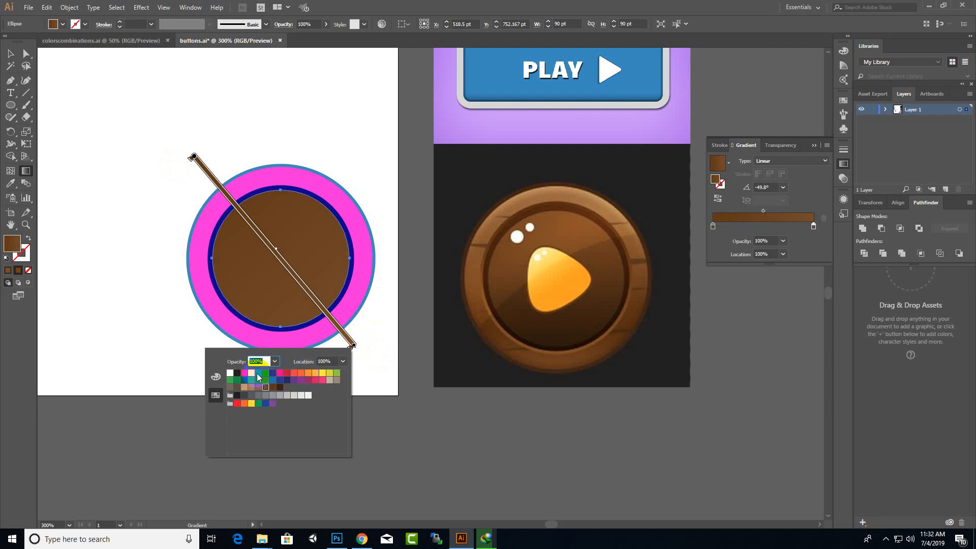
{"action": "left_click", "coordinate": [215, 376]}
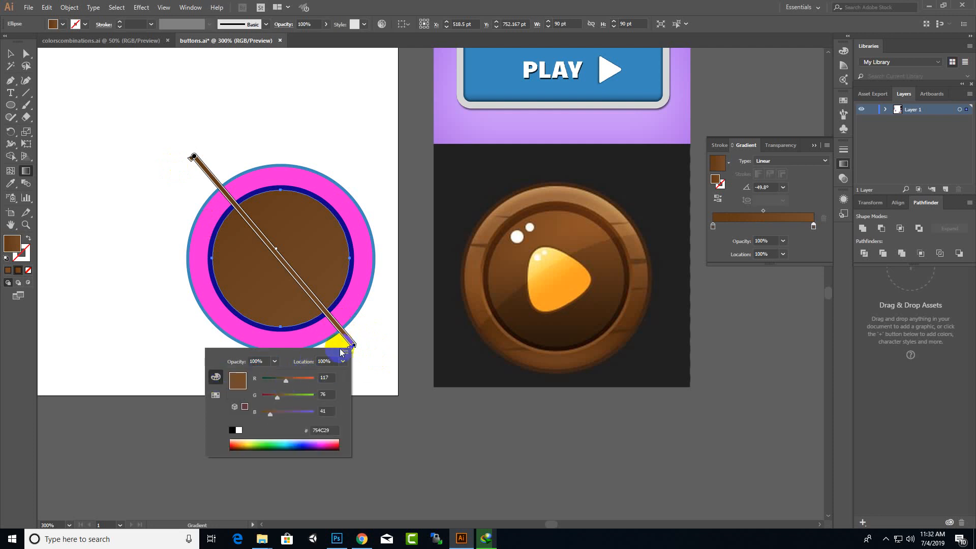
{"action": "left_click", "coordinate": [16, 62]}
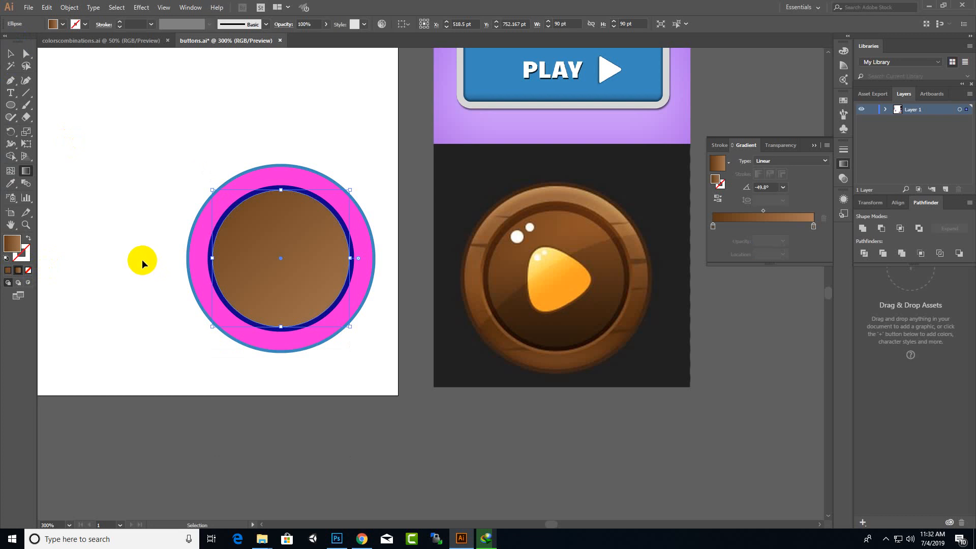
- Try a radial gradient on the innermost circle, then return its type to linear
{"action": "key", "text": "g"}
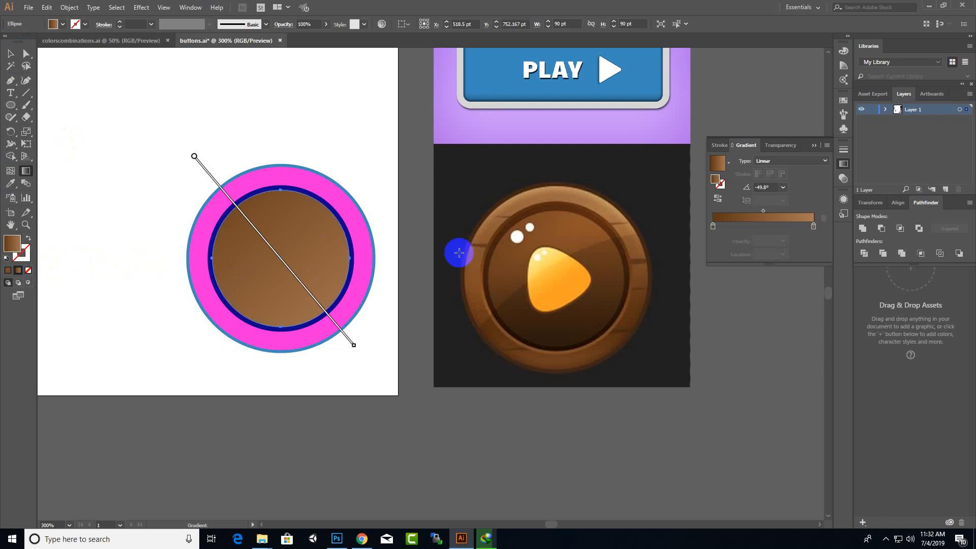
{"action": "left_click", "coordinate": [816, 161]}
{"action": "left_click", "coordinate": [783, 183]}
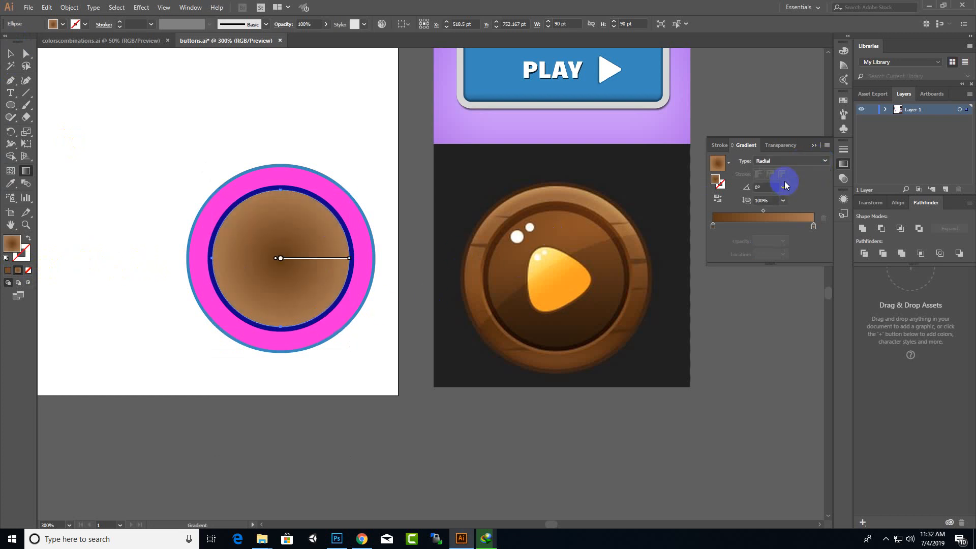
{"action": "left_click", "coordinate": [804, 161]}
{"action": "left_click", "coordinate": [786, 173]}
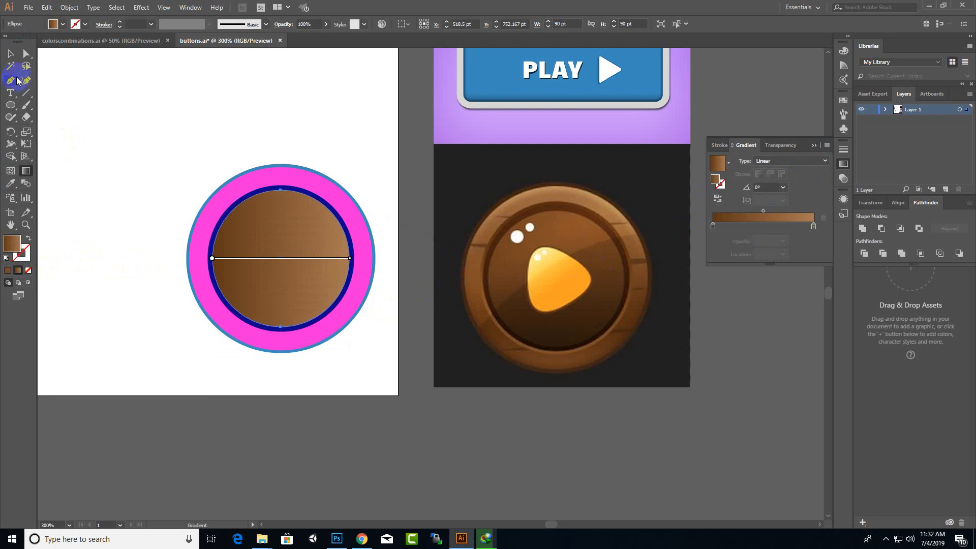
- Apply the brown linear gradient to the dark blue circle and set its start stop to the darkest brown swatch
{"action": "left_click", "coordinate": [11, 56]}
{"action": "left_click", "coordinate": [325, 207]}
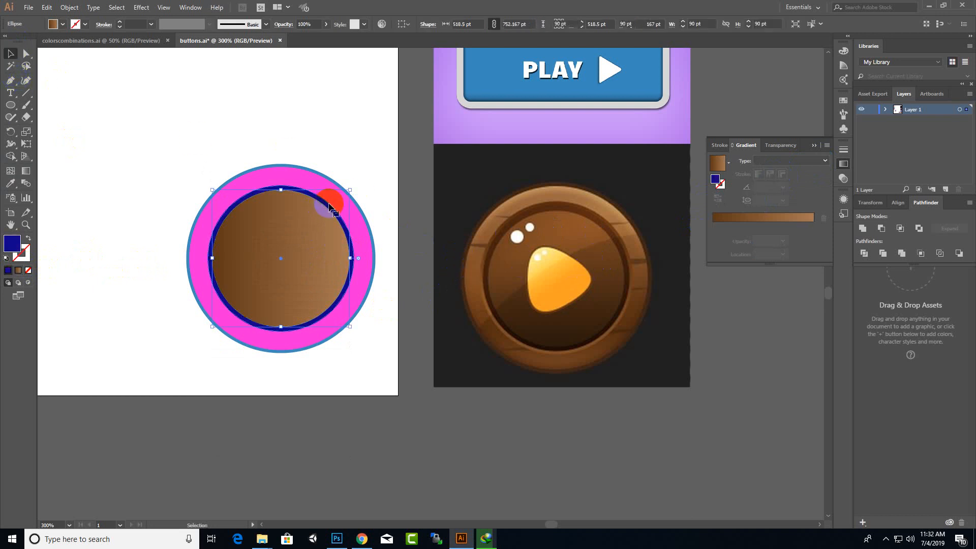
{"action": "left_click", "coordinate": [18, 270]}
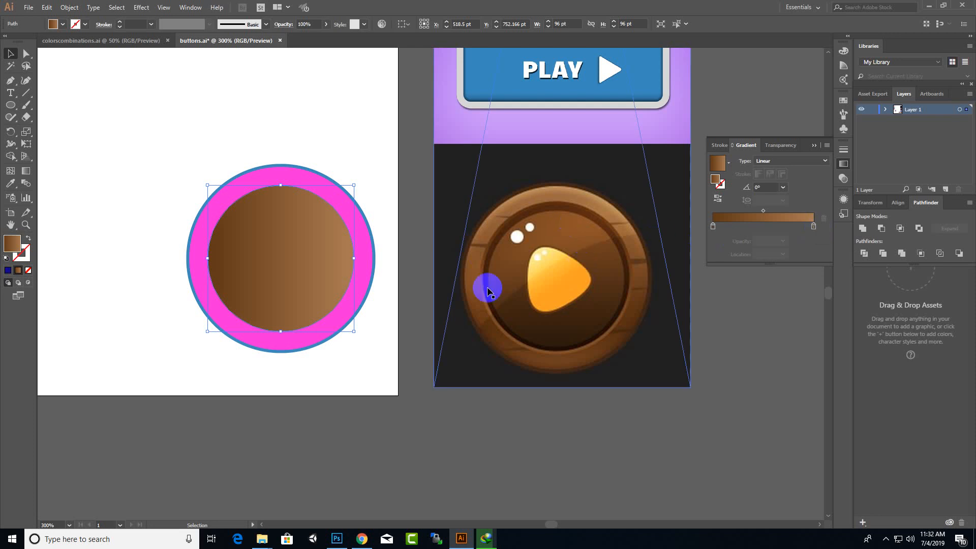
{"action": "double_click", "coordinate": [713, 226]}
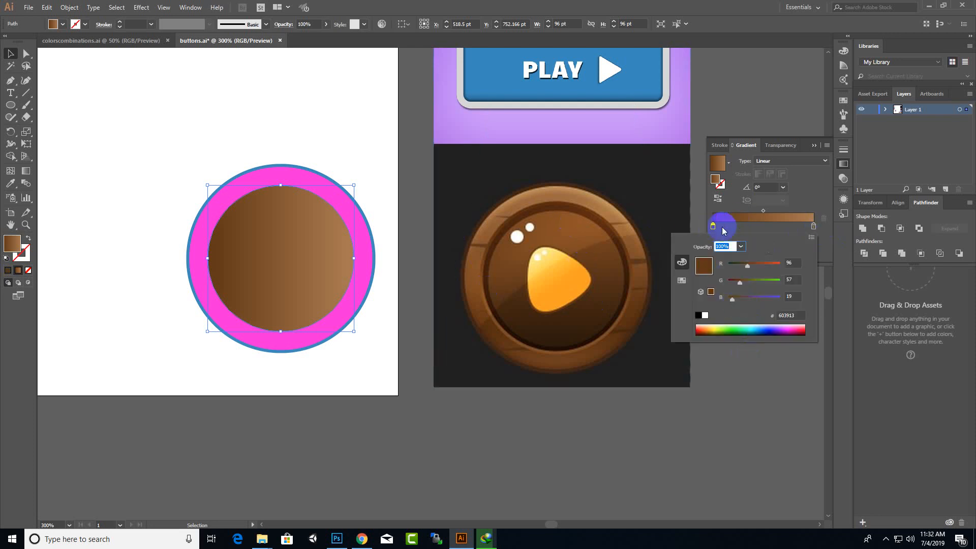
{"action": "left_click", "coordinate": [681, 280]}
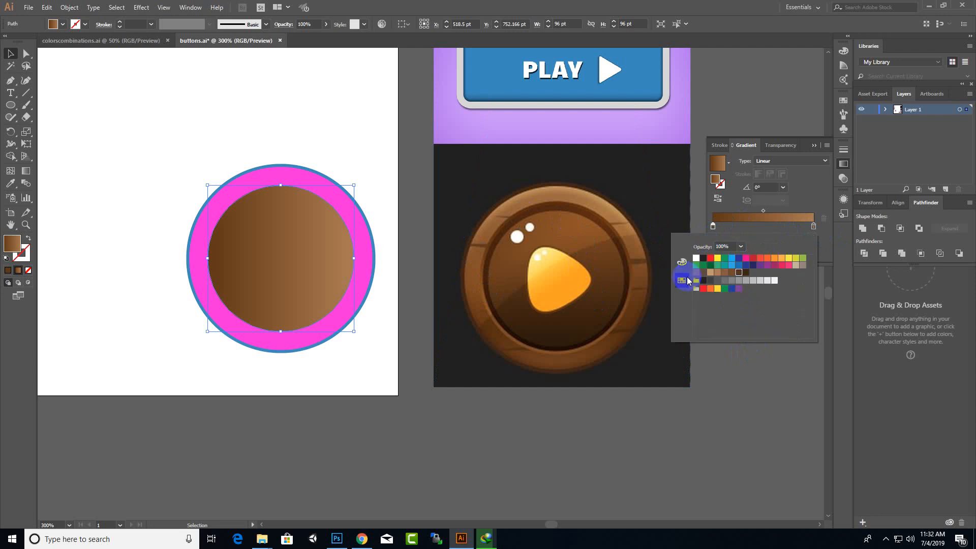
{"action": "left_click", "coordinate": [748, 272]}
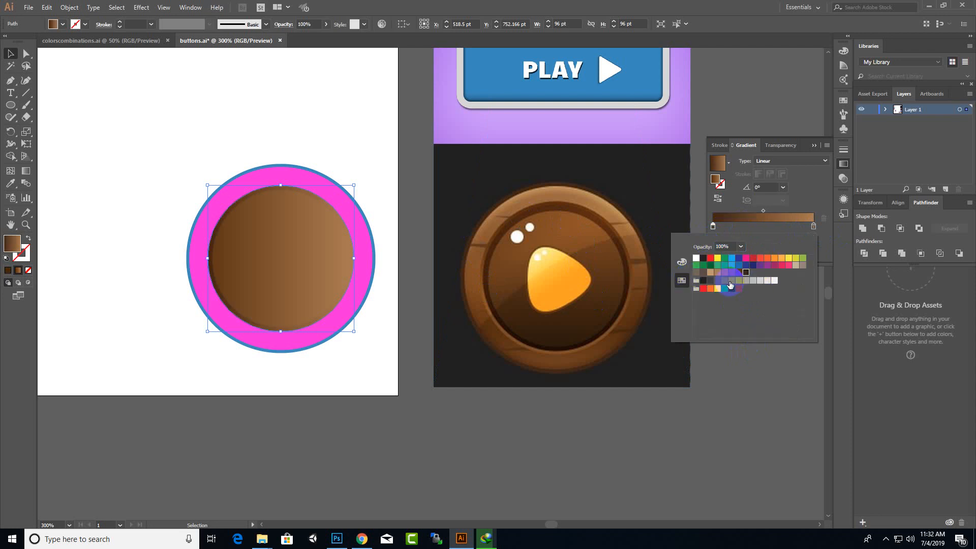
- Set the end stop of the second circle's gradient to the first grey-brown swatch in the brown row
{"action": "left_click", "coordinate": [813, 226]}
{"action": "double_click", "coordinate": [814, 227]}
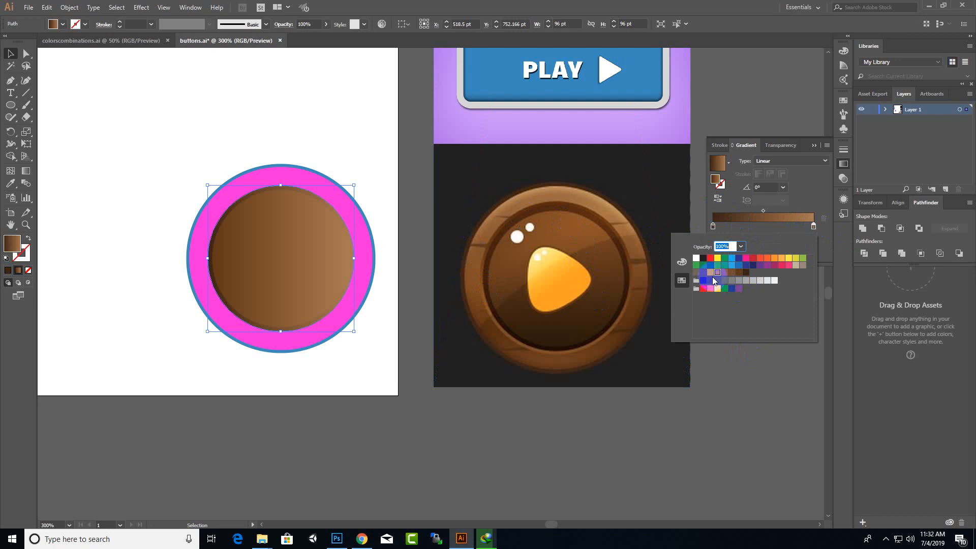
{"action": "left_click", "coordinate": [704, 273]}
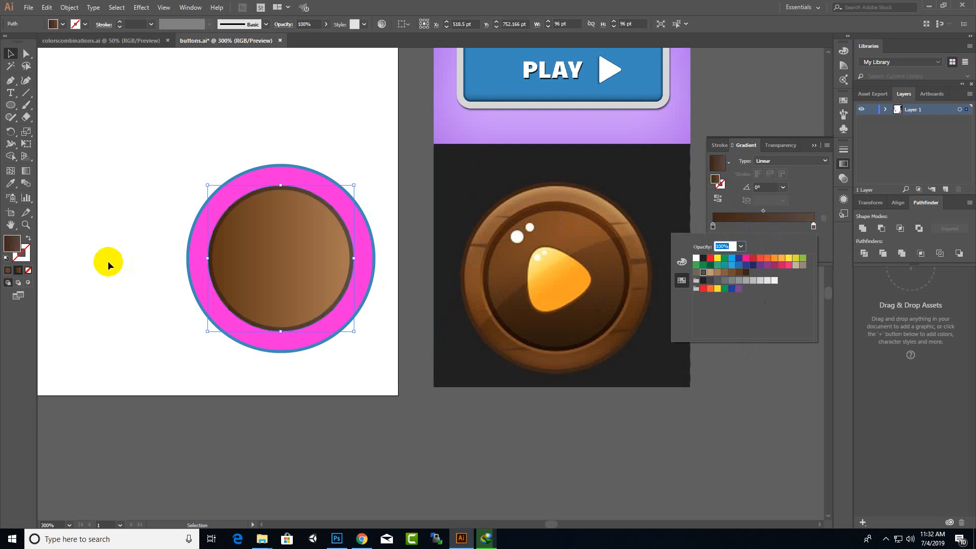
{"action": "left_click", "coordinate": [37, 214]}
{"action": "mouse_move", "coordinate": [708, 291]}
{"action": "left_mouse_down"}
{"action": "mouse_move", "coordinate": [787, 236]}
{"action": "mouse_move", "coordinate": [724, 280]}
{"action": "left_mouse_up"}
{"action": "left_click", "coordinate": [697, 273]}
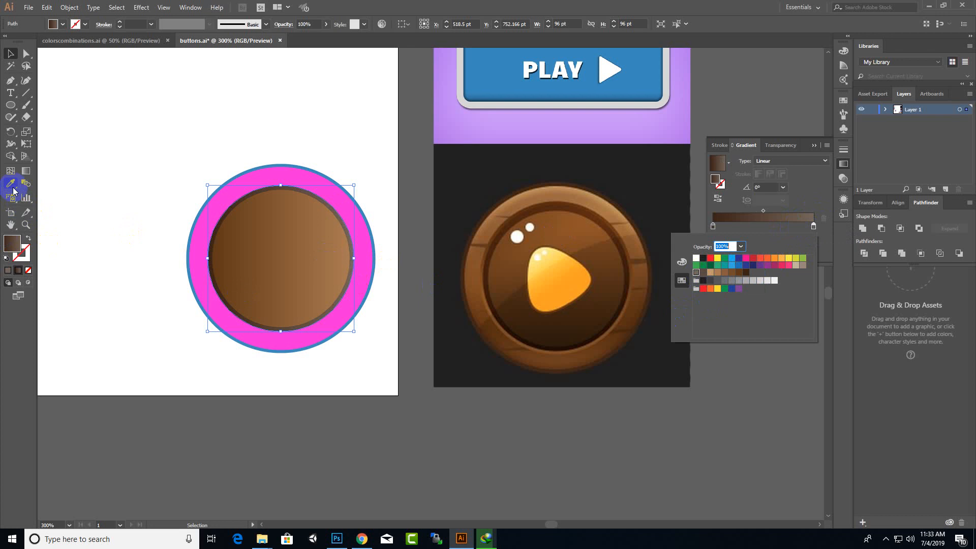
- Redirect the second circle's gradient diagonally from upper right to lower left, at about -133.7°
{"action": "left_click", "coordinate": [29, 177]}
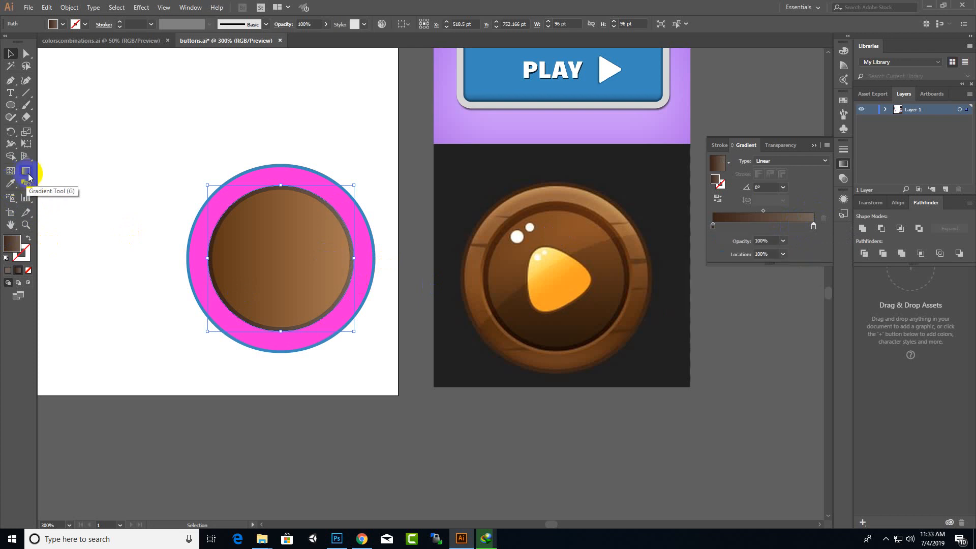
{"action": "left_click", "coordinate": [333, 196]}
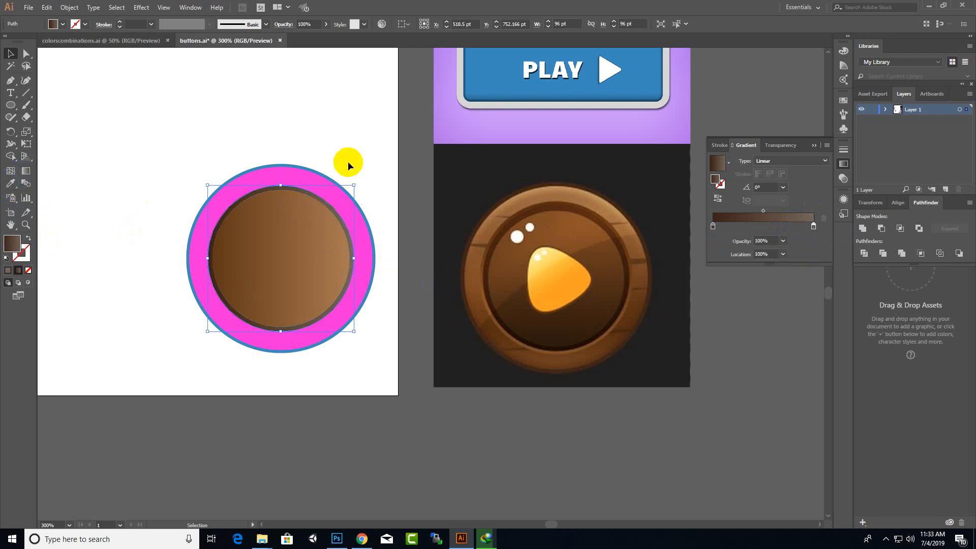
{"action": "left_click", "coordinate": [182, 173]}
{"action": "left_click", "coordinate": [26, 172]}
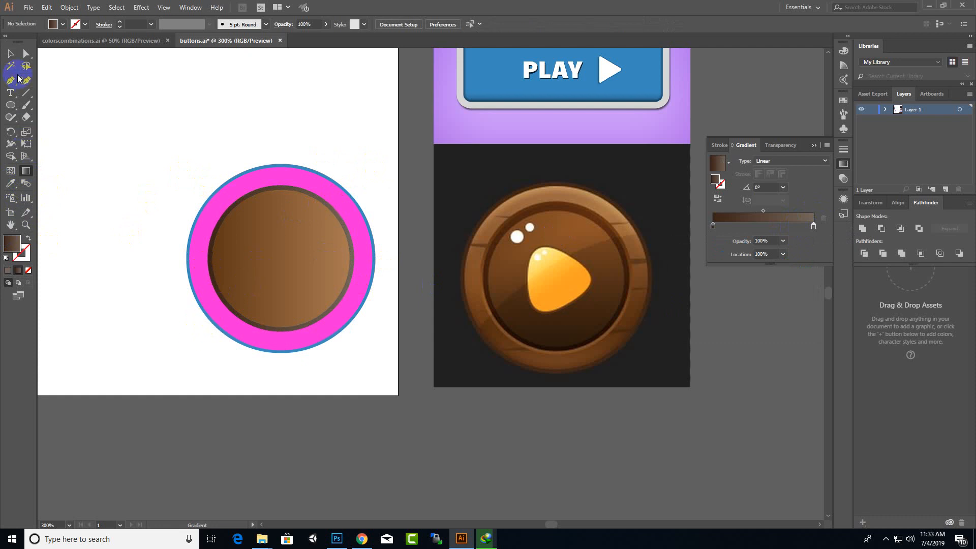
{"action": "left_click", "coordinate": [10, 53]}
{"action": "left_click", "coordinate": [325, 199]}
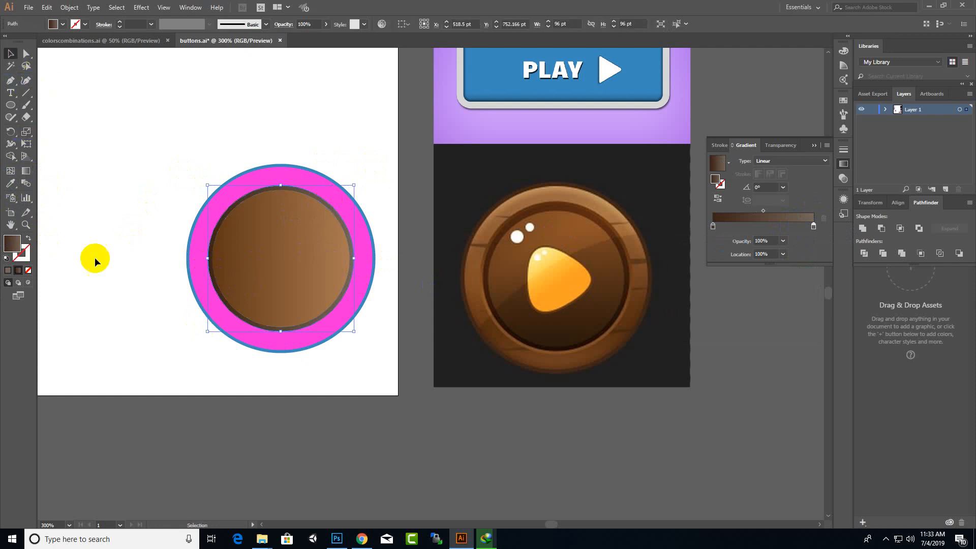
{"action": "left_click", "coordinate": [26, 171]}
{"action": "left_click_drag", "start_coordinate": [367, 169], "coordinate": [190, 352]}
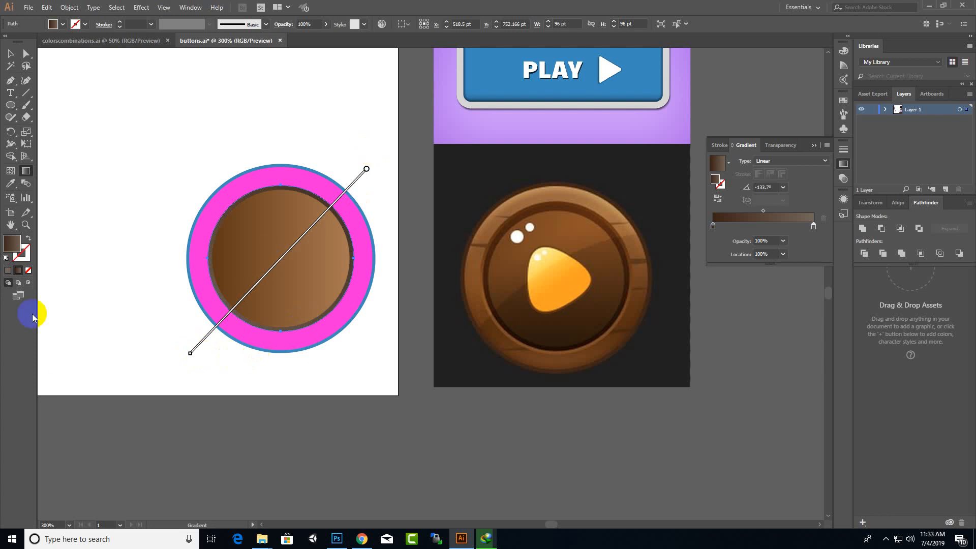
{"action": "left_click", "coordinate": [10, 53]}
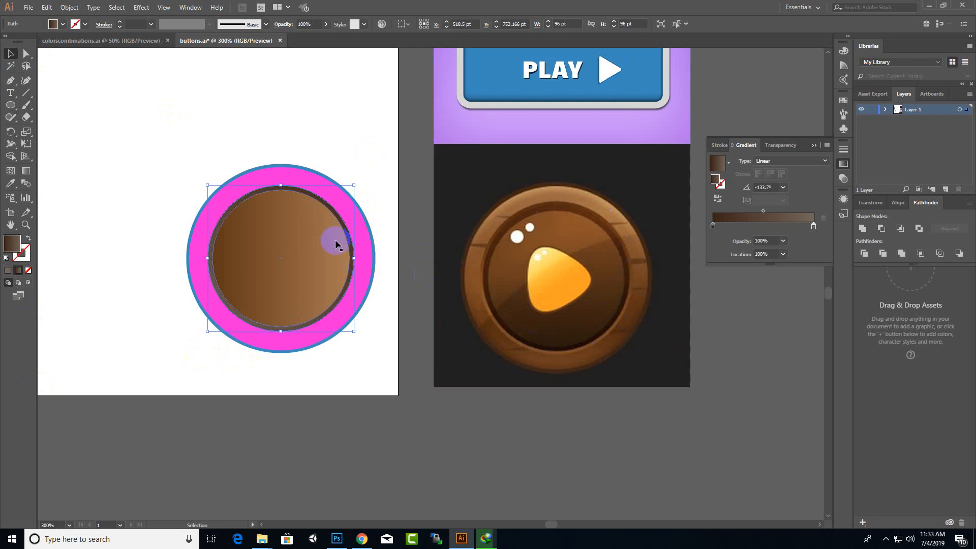
- Offset the dark second circle's path by .5 pt
{"action": "left_click", "coordinate": [52, 7]}
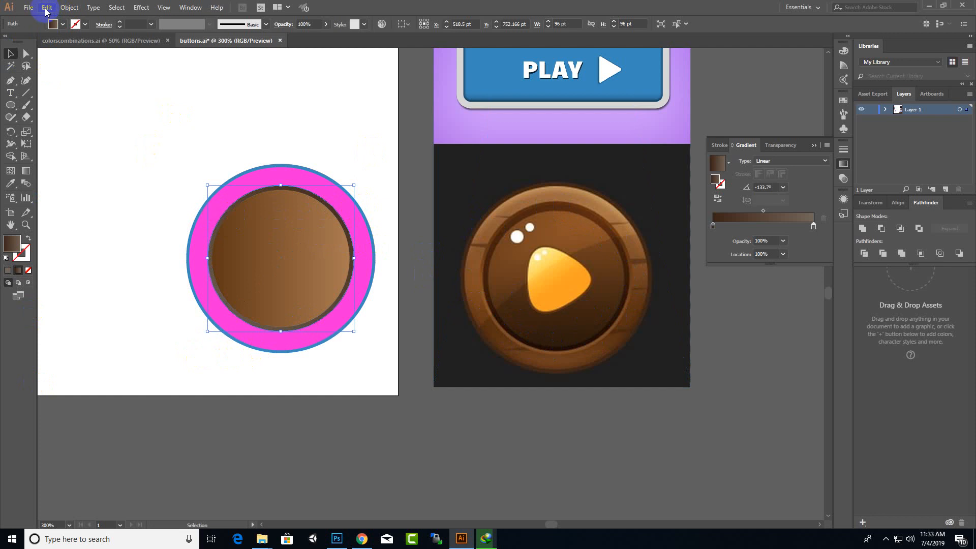
{"action": "left_click", "coordinate": [69, 7]}
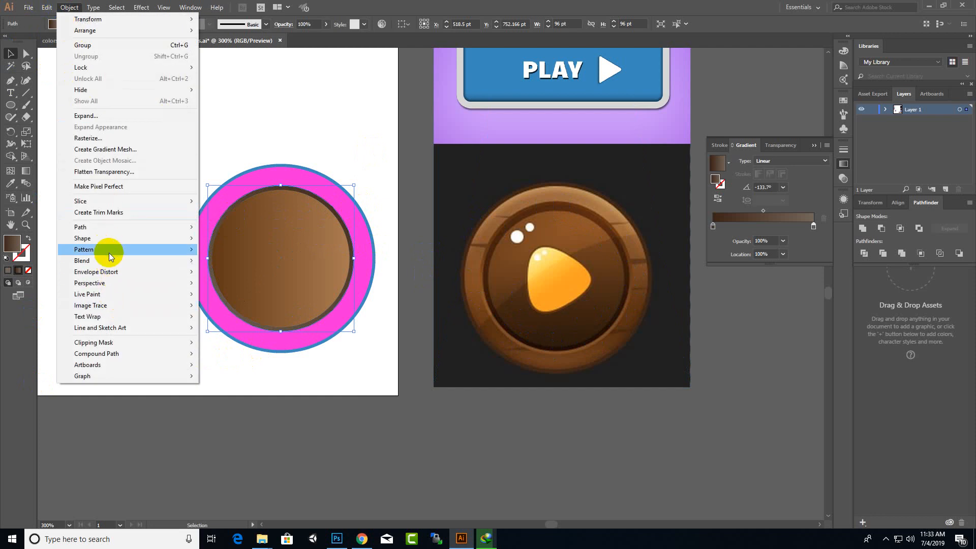
{"action": "mouse_move", "coordinate": [117, 226]}
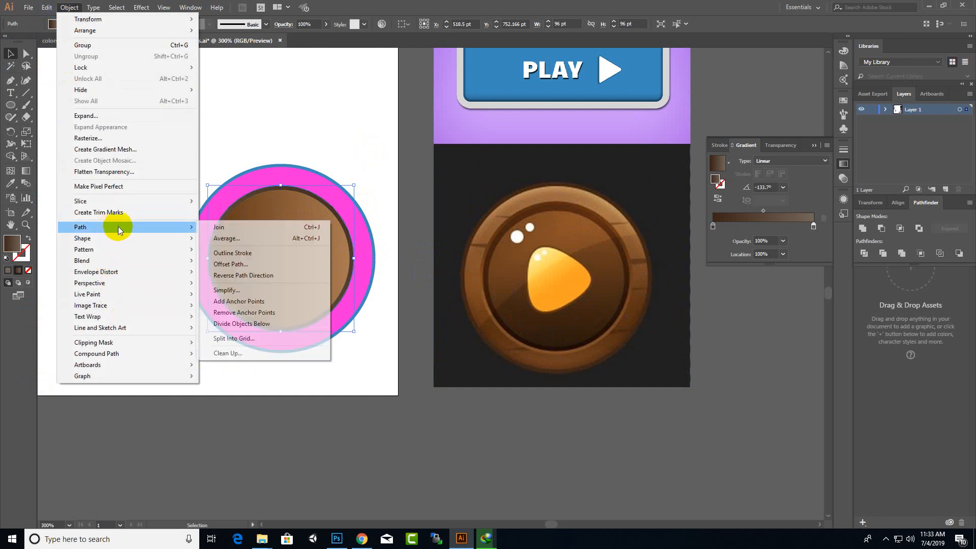
{"action": "left_click", "coordinate": [224, 264]}
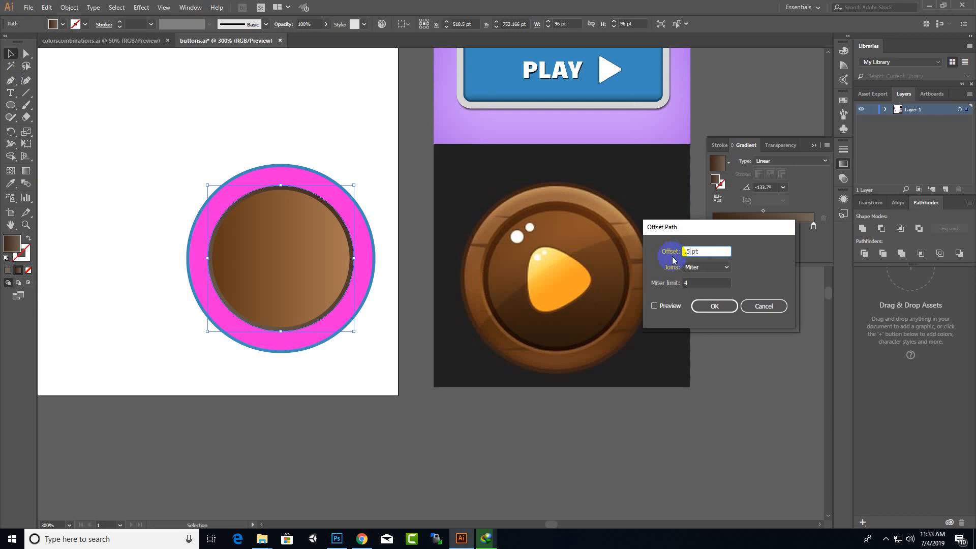
{"action": "type", "text": ".5"}
{"action": "left_click", "coordinate": [709, 311]}
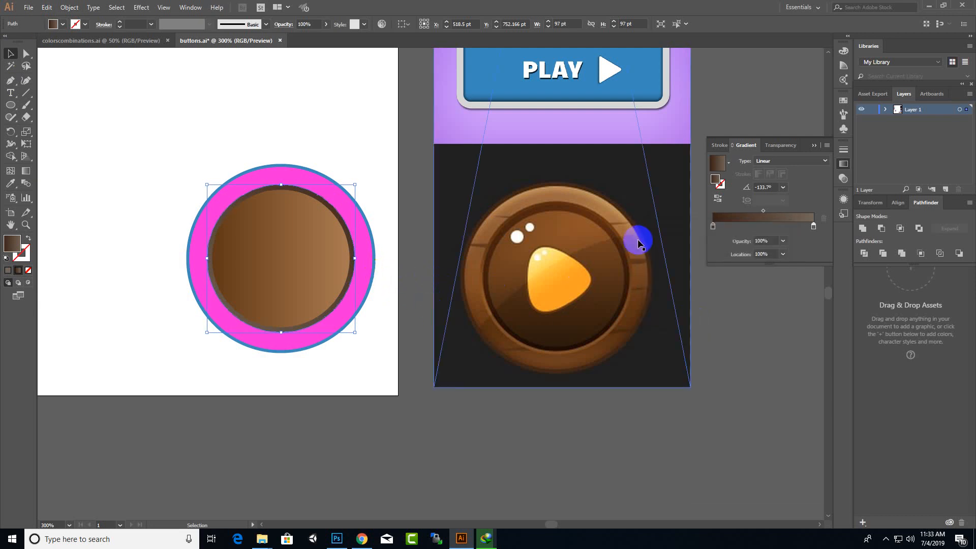
- Set the start stop of the offset circle's gradient to the light tan swatch, third in the brown row, and deselect the circle
{"action": "double_click", "coordinate": [713, 226]}
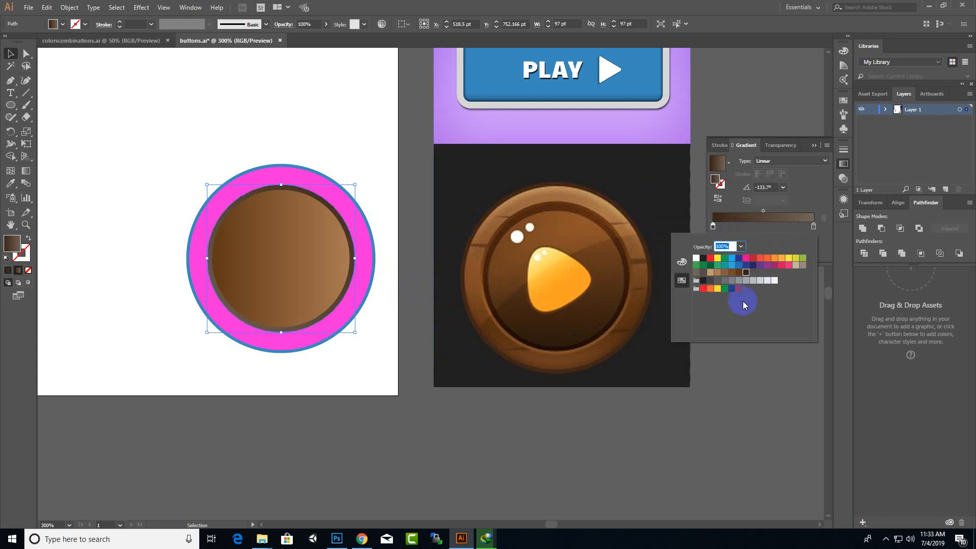
{"action": "left_click", "coordinate": [710, 273]}
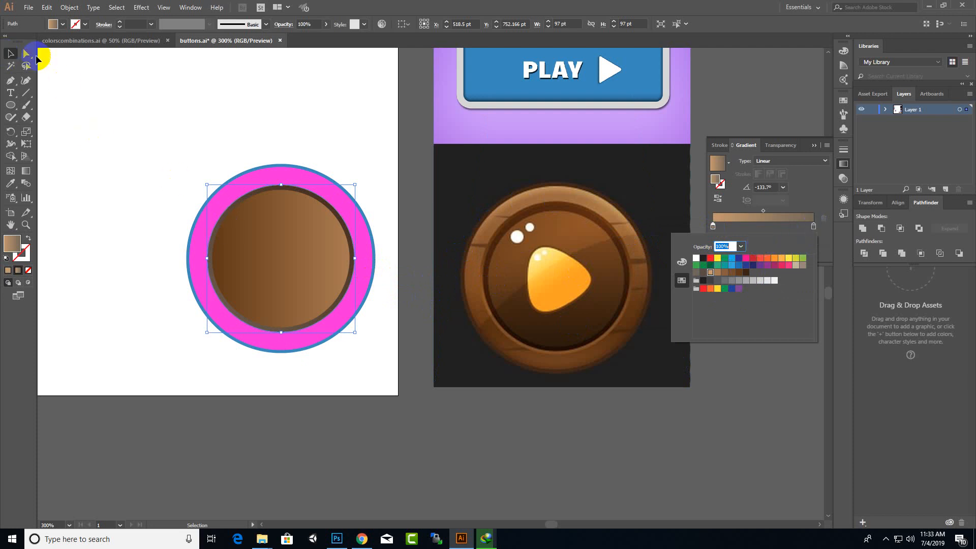
{"action": "left_click", "coordinate": [219, 67]}
{"action": "left_click", "coordinate": [331, 145]}
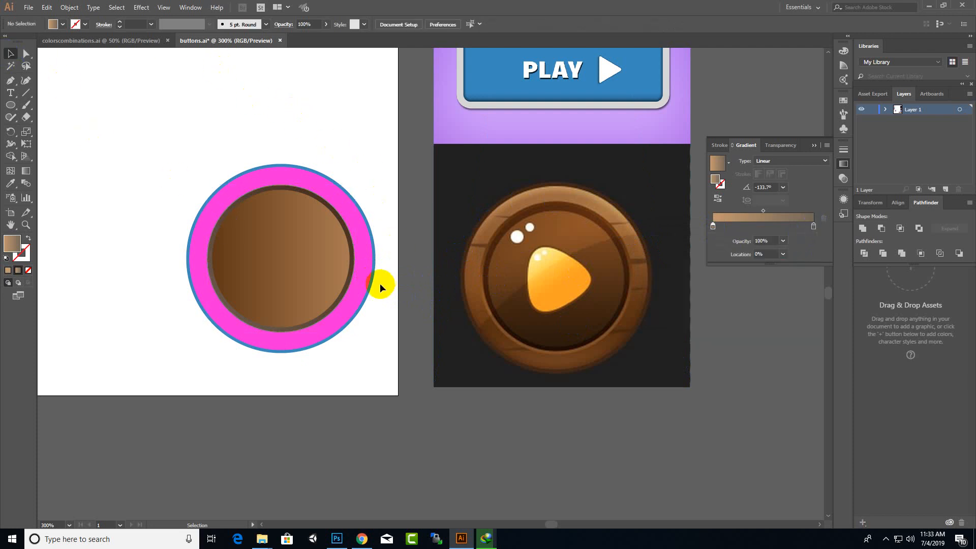
{"action": "scroll", "coordinate": [300, 199], "scroll_direction": "up", "scroll_amount": 2}
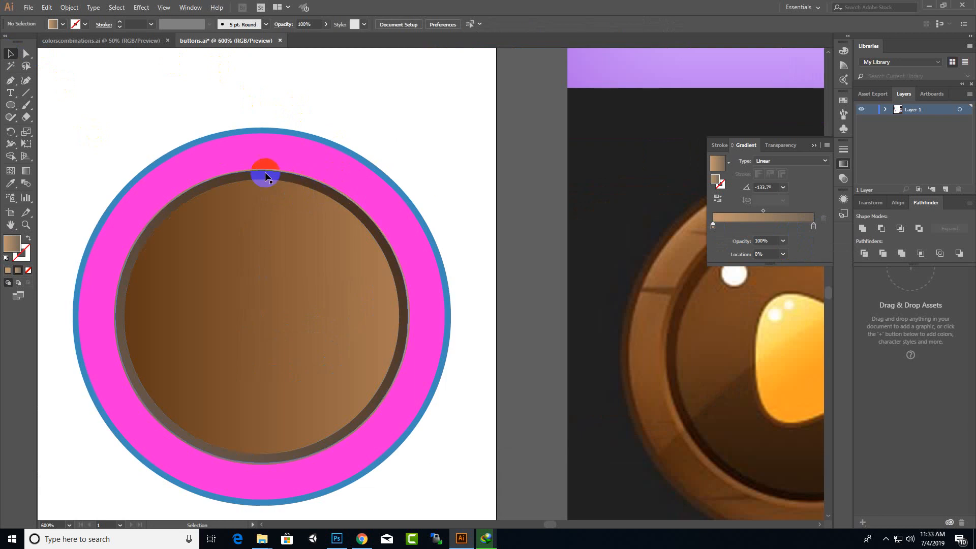
{"action": "scroll", "coordinate": [481, 153], "scroll_direction": "down", "scroll_amount": 2}
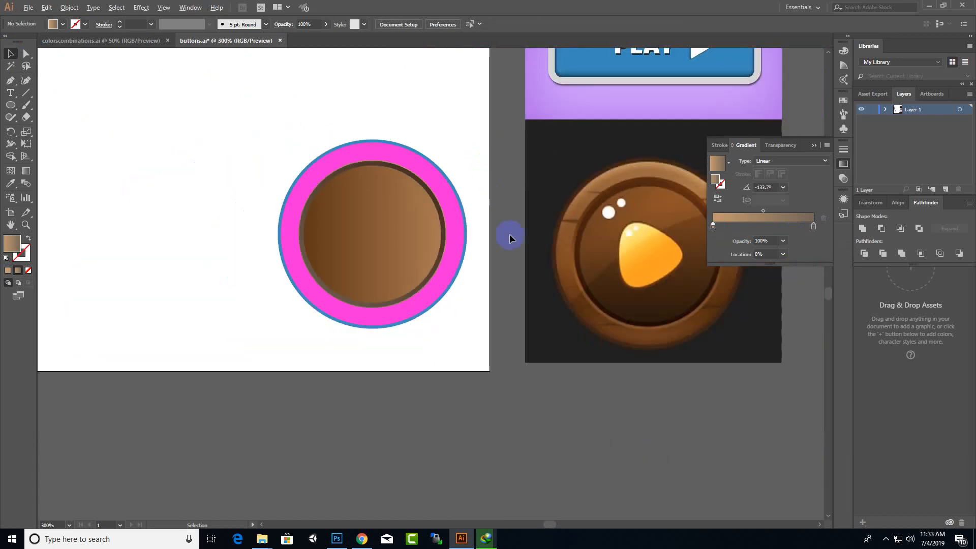
{"action": "scroll", "coordinate": [465, 159], "scroll_direction": "up", "scroll_amount": 1}
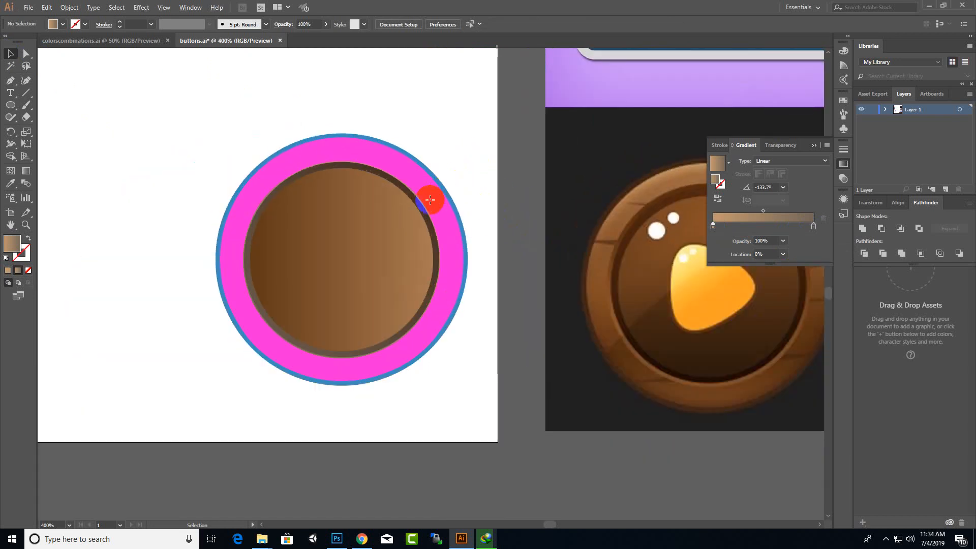
- Apply the linear gradient to the magenta circle and set its start stop to the medium brown swatch, fifth in the brown row
{"action": "left_click", "coordinate": [430, 200]}
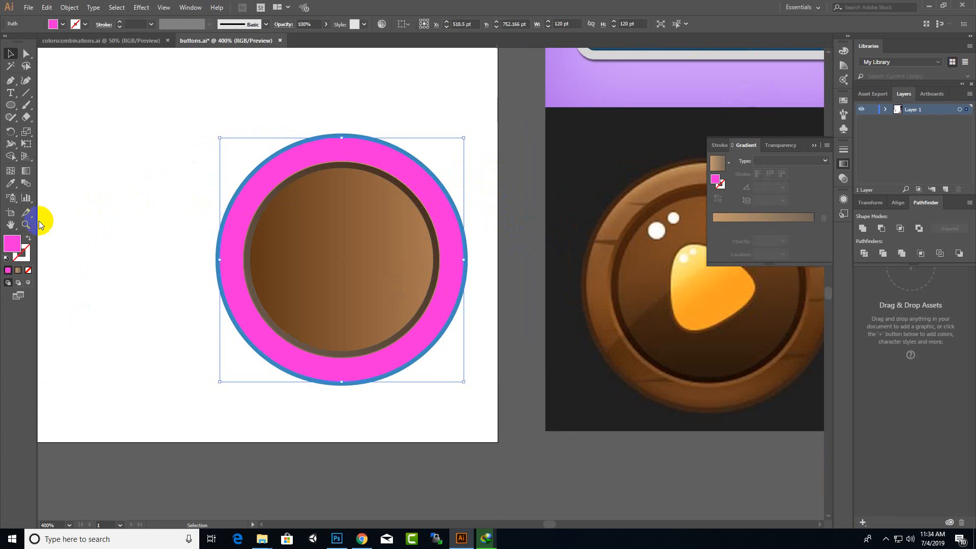
{"action": "left_click", "coordinate": [18, 270]}
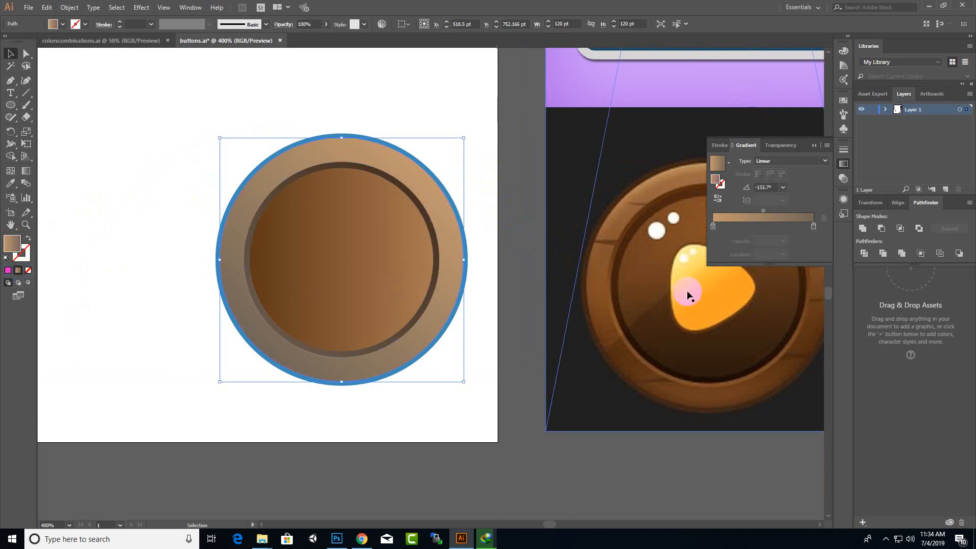
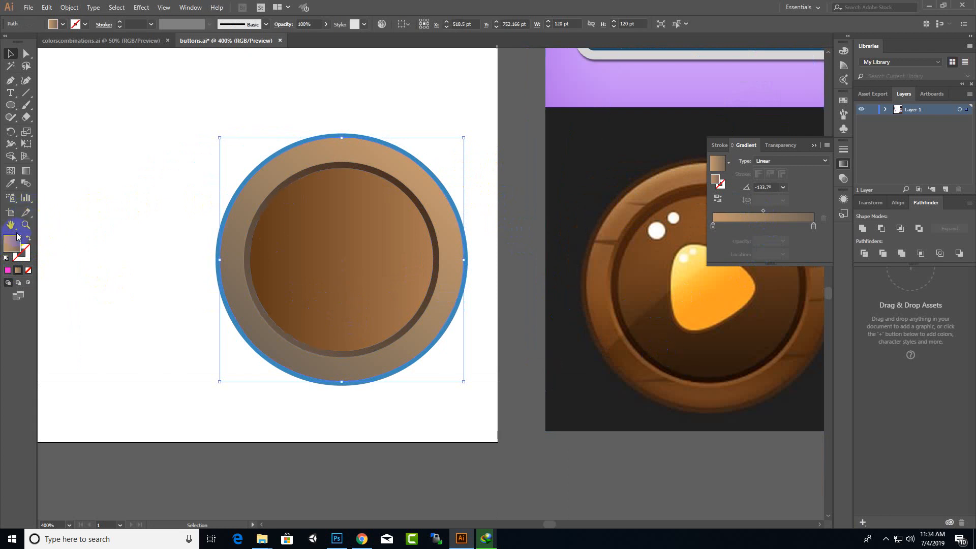
{"action": "left_click", "coordinate": [713, 226]}
{"action": "double_click", "coordinate": [713, 227]}
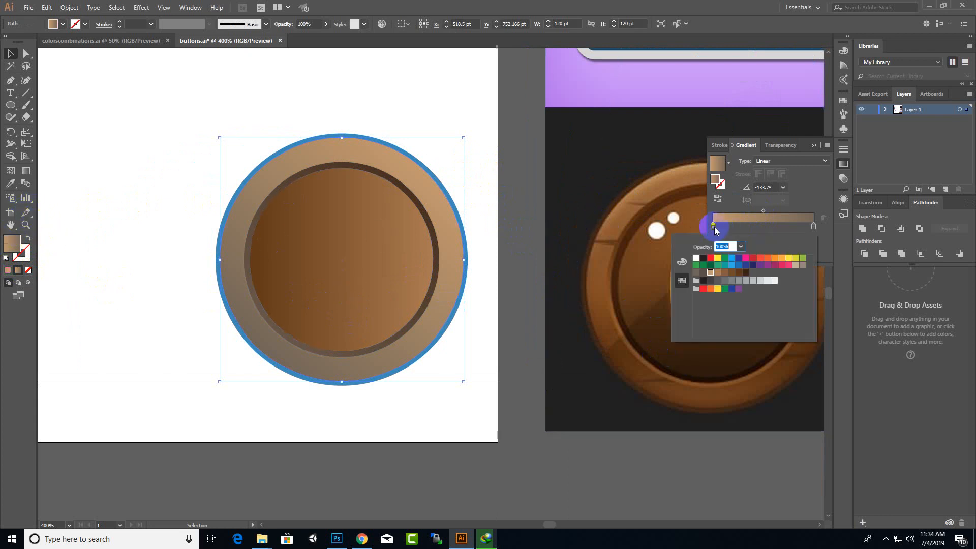
{"action": "left_click", "coordinate": [724, 274]}
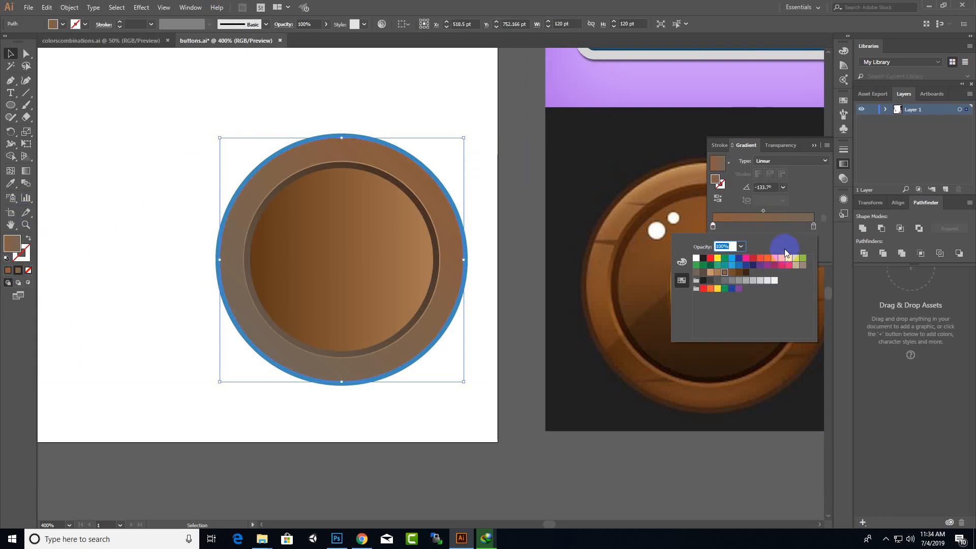
- Set the end stop of the wide ring's gradient to the lighter brown swatch, fourth in the brown row
{"action": "left_click", "coordinate": [812, 227]}
{"action": "double_click", "coordinate": [813, 227]}
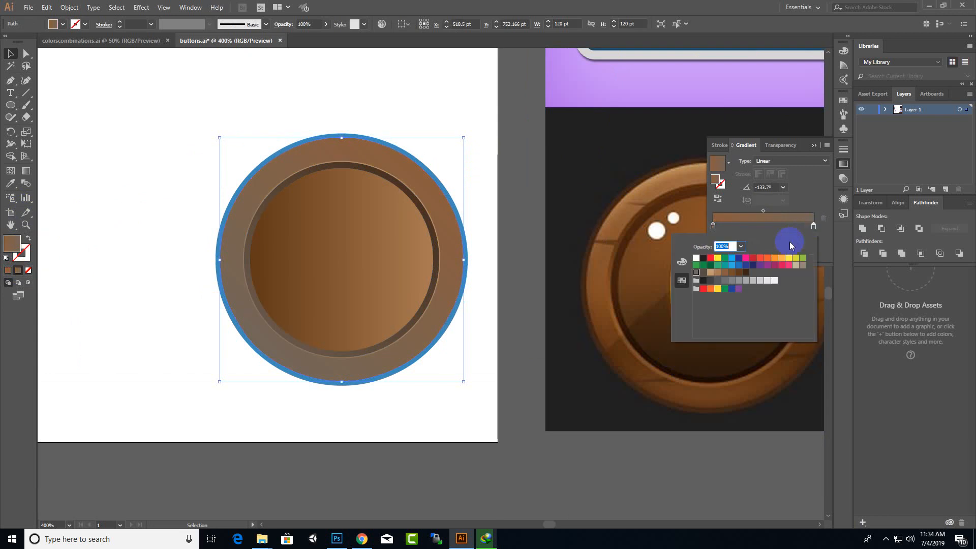
{"action": "left_click", "coordinate": [717, 274]}
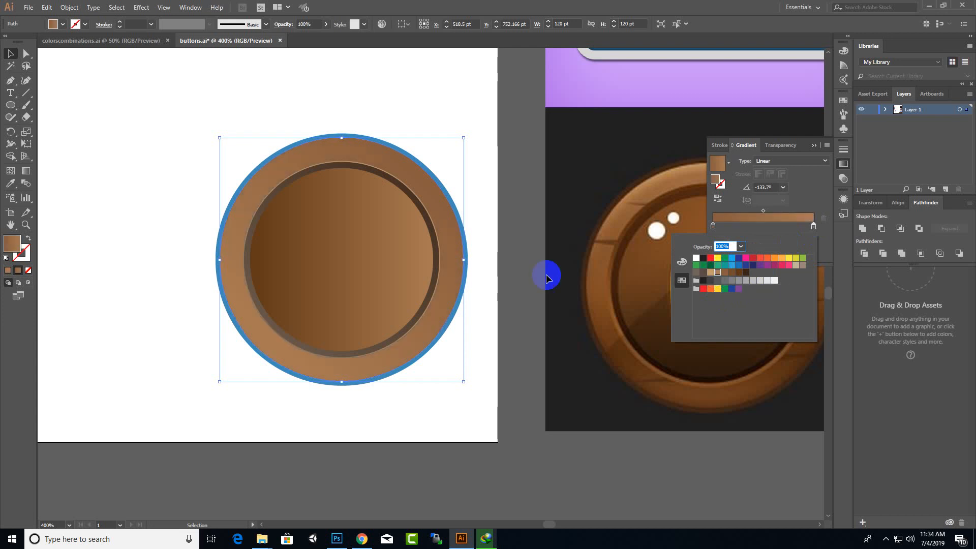
{"action": "left_click", "coordinate": [11, 185]}
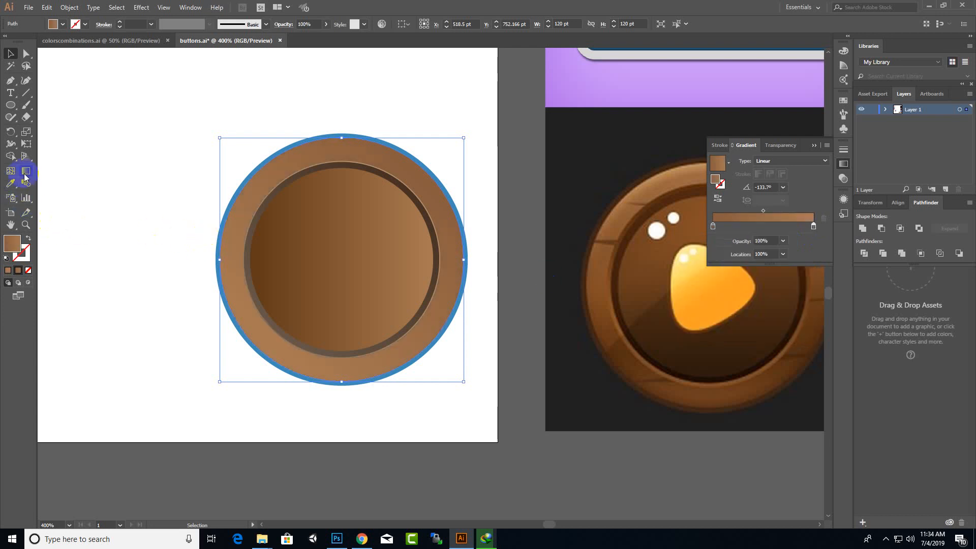
{"action": "left_click", "coordinate": [277, 163]}
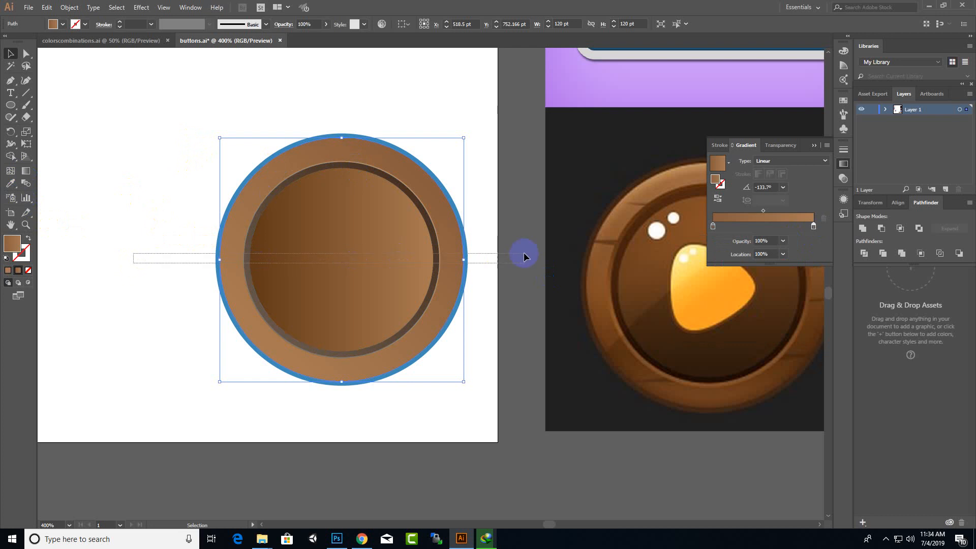
{"action": "left_click_drag", "start_coordinate": [525, 256], "coordinate": [128, 349]}
{"action": "scroll", "coordinate": [423, 328], "scroll_direction": "down", "scroll_amount": 2}
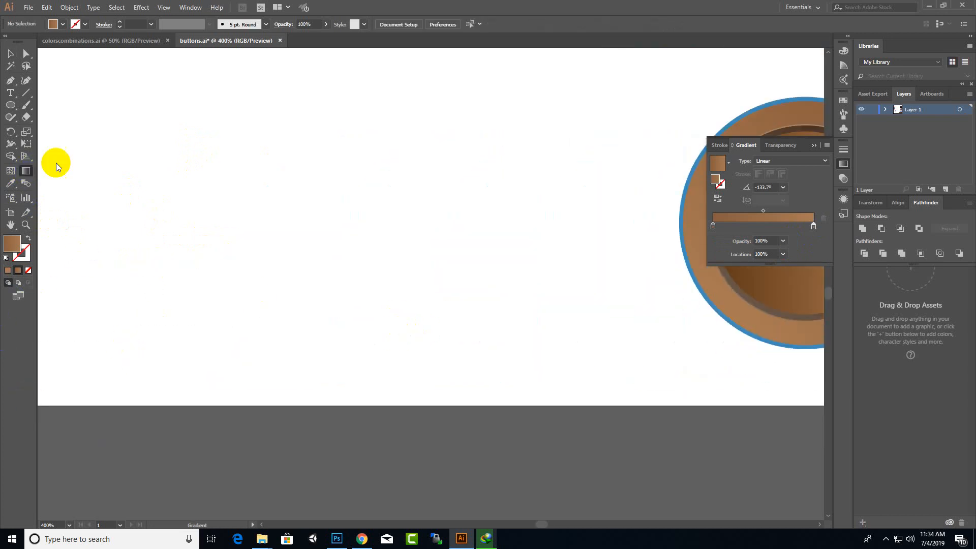
{"action": "left_click", "coordinate": [10, 53]}
{"action": "left_click", "coordinate": [705, 295]}
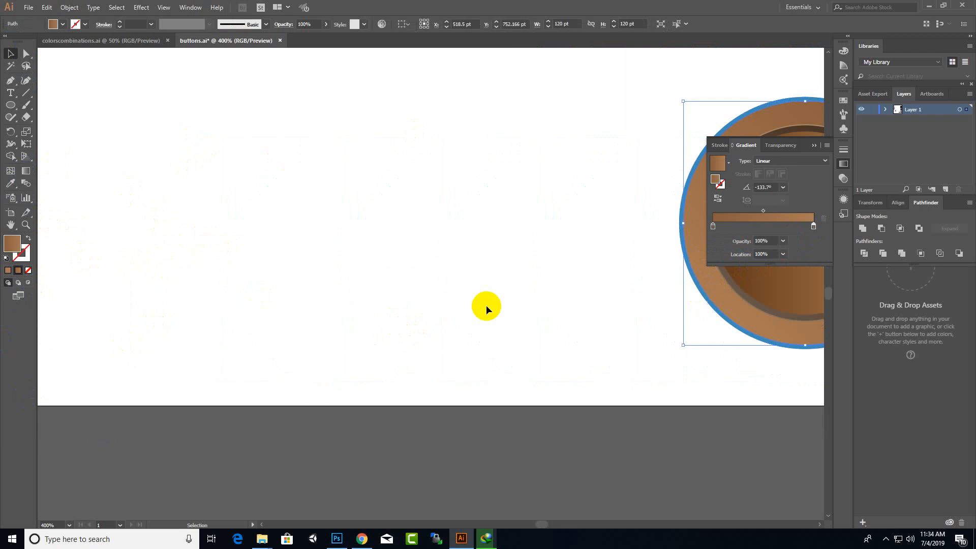
- Redirect the wide ring's gradient from left to right with a slight downward slope, at about -12.1°
{"action": "scroll", "coordinate": [197, 301], "scroll_direction": "down", "scroll_amount": 1}
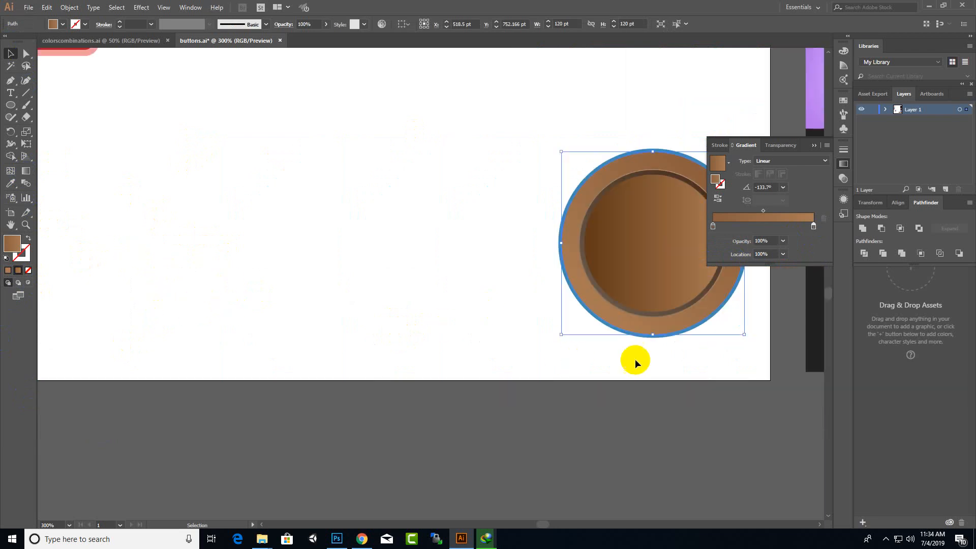
{"action": "scroll", "coordinate": [683, 367], "scroll_direction": "up", "scroll_amount": 1}
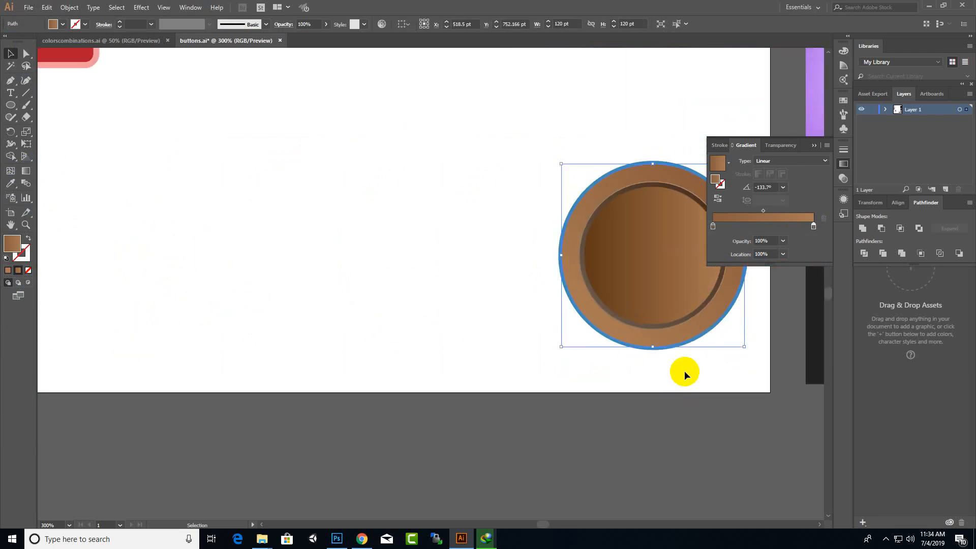
{"action": "left_click", "coordinate": [22, 174]}
{"action": "left_click_drag", "start_coordinate": [538, 249], "coordinate": [764, 300]}
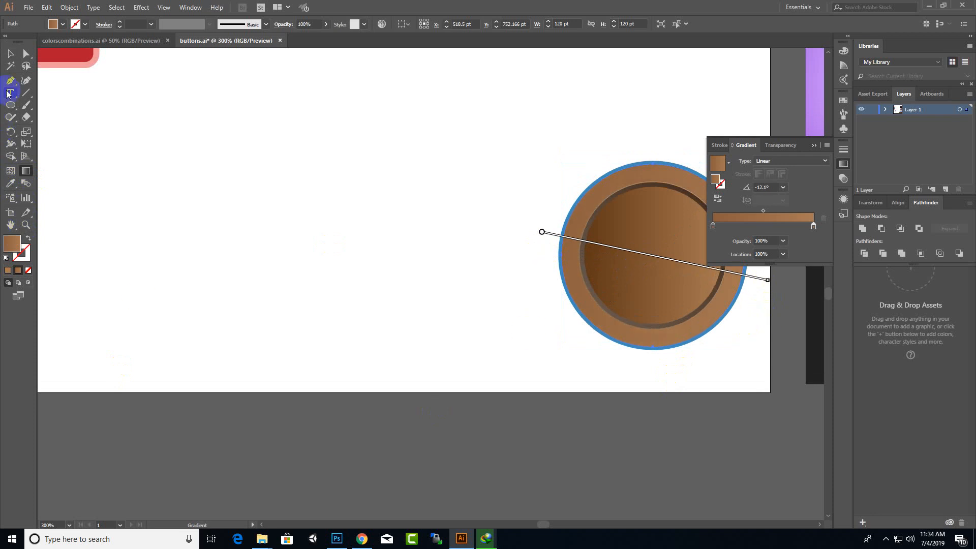
{"action": "left_click", "coordinate": [10, 56]}
- Copy the dark brown gradient from the thin inner ring onto the outermost blue circle with the Eyedropper, and deselect it
{"action": "scroll", "coordinate": [346, 336], "scroll_direction": "down", "scroll_amount": 1}
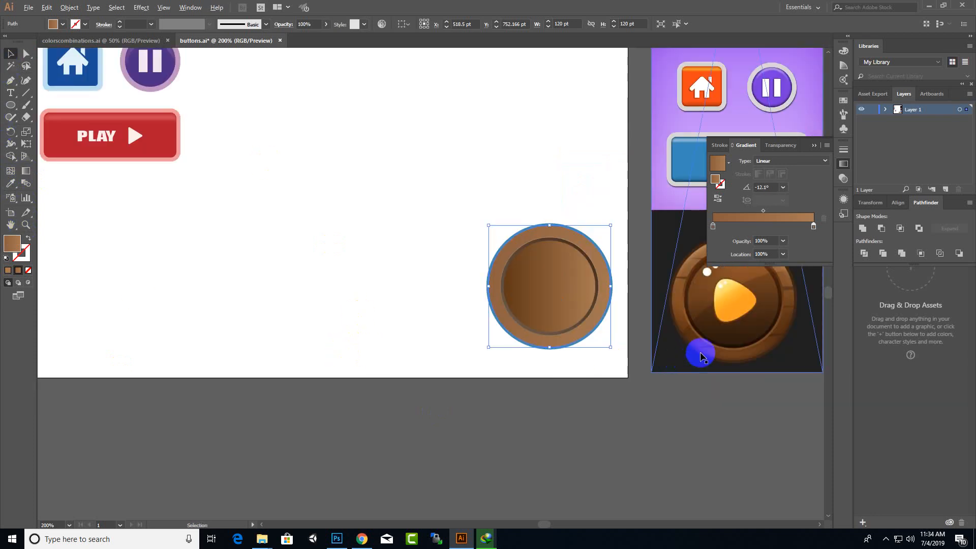
{"action": "scroll", "coordinate": [700, 353], "scroll_direction": "up", "scroll_amount": 2}
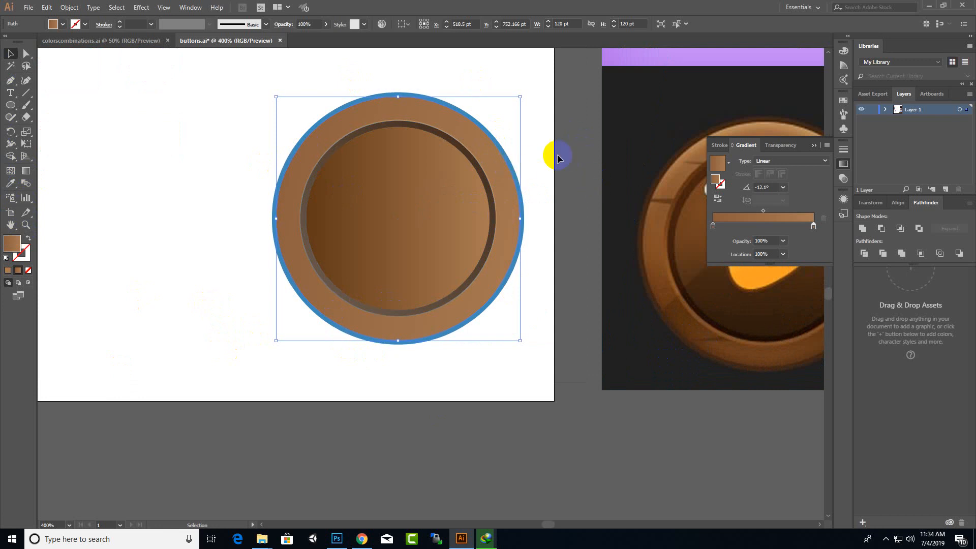
{"action": "left_click", "coordinate": [471, 120]}
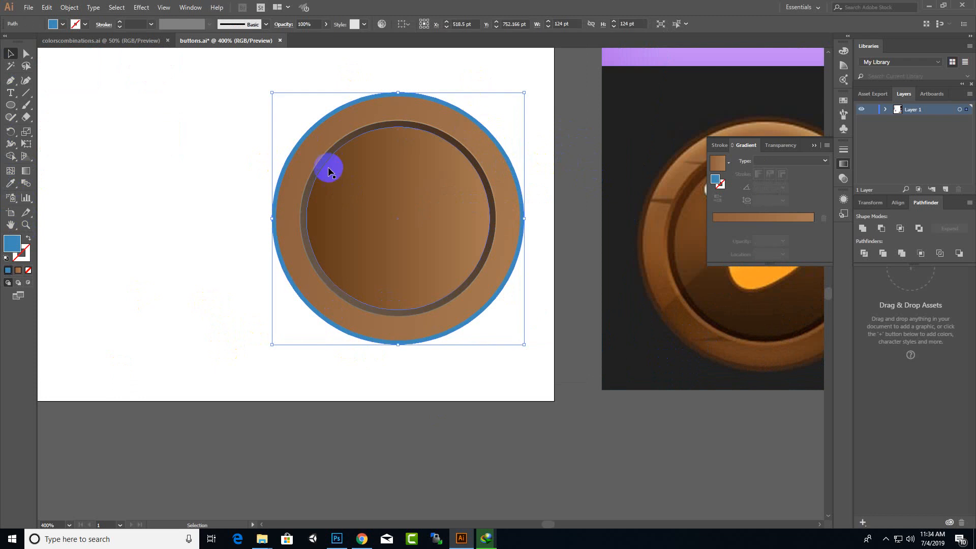
{"action": "left_click", "coordinate": [15, 187]}
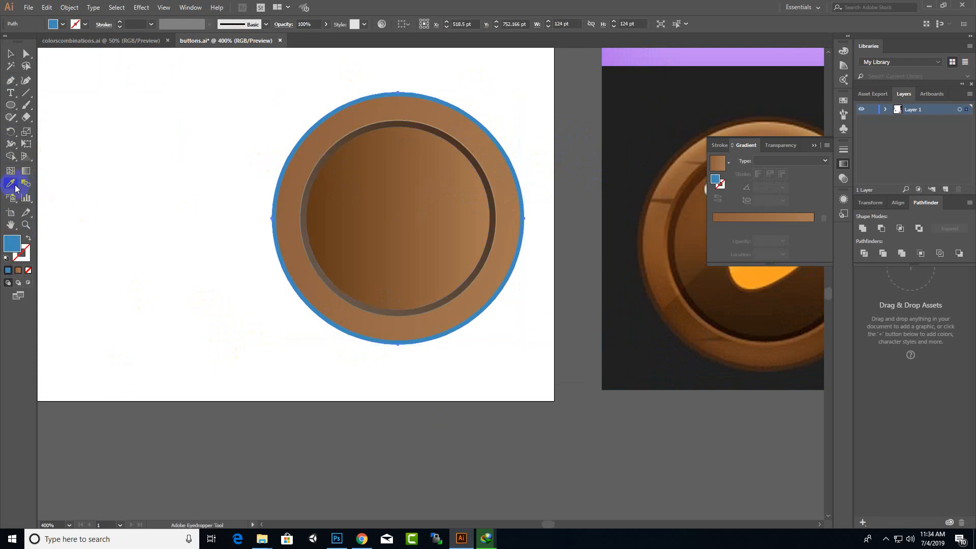
{"action": "left_click", "coordinate": [320, 255]}
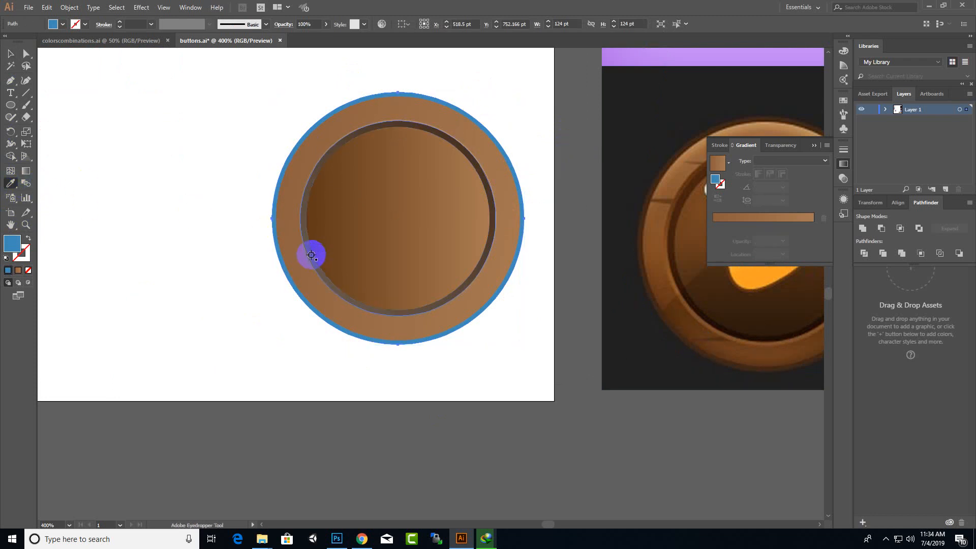
{"action": "left_click", "coordinate": [312, 255]}
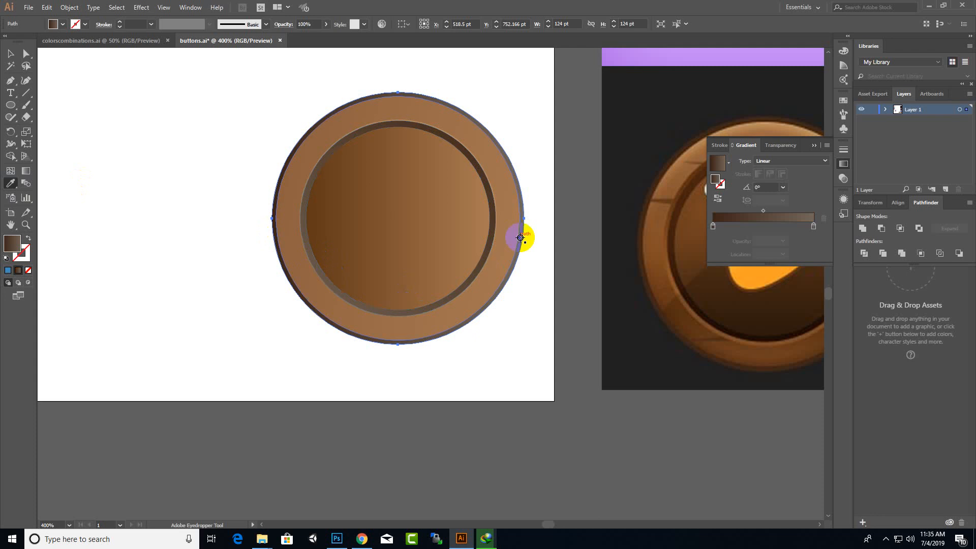
{"action": "left_click", "coordinate": [12, 60]}
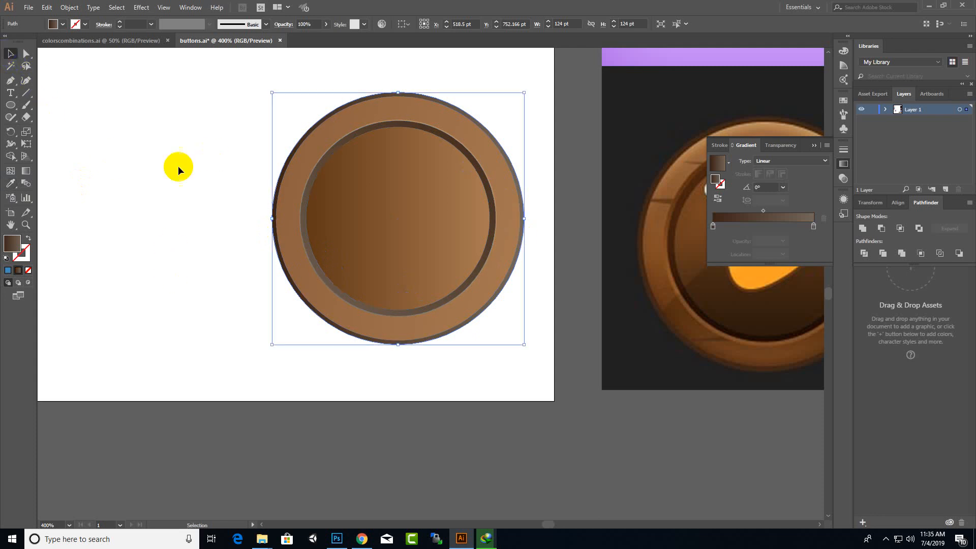
{"action": "left_click", "coordinate": [187, 184]}
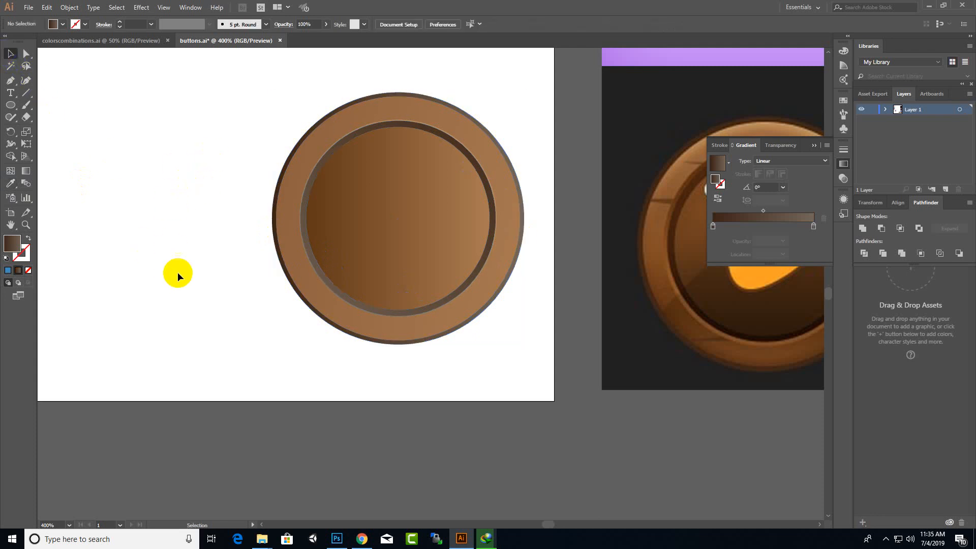
{"action": "scroll", "coordinate": [169, 292], "scroll_direction": "down", "scroll_amount": 2}
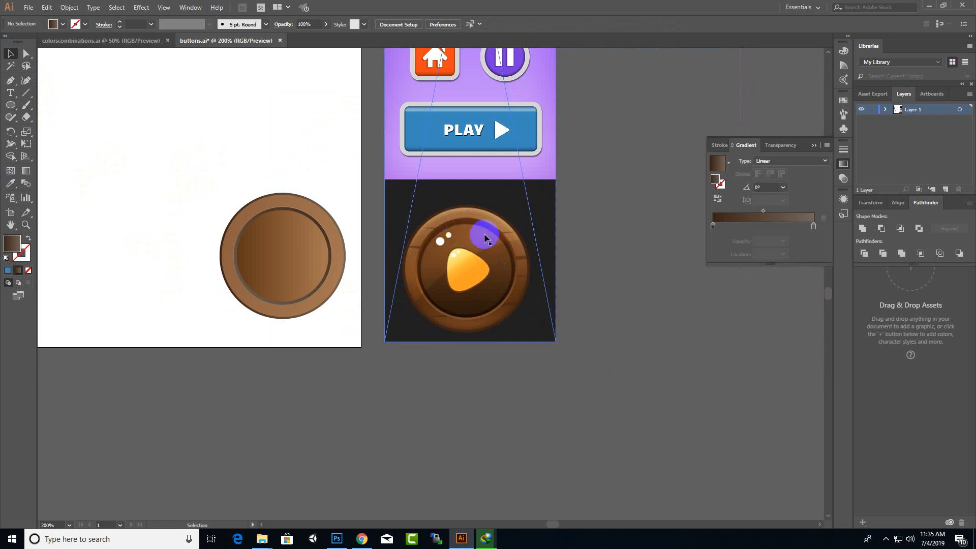
{"action": "scroll", "coordinate": [496, 239], "scroll_direction": "up", "scroll_amount": 2}
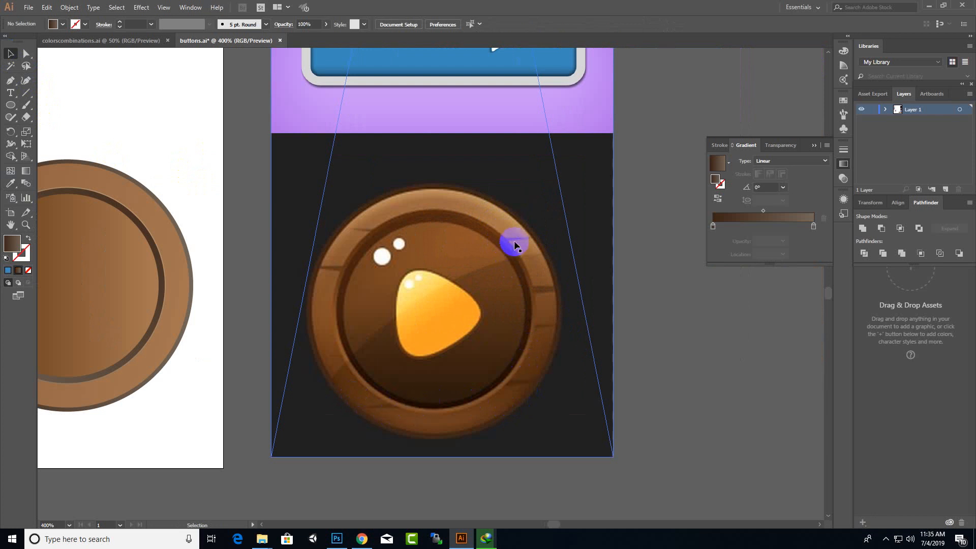
- Draw a thin pointed wedge with the Pen tool over the upper-right wood crack on the reference button's outer ring
{"action": "scroll", "coordinate": [537, 243], "scroll_direction": "down", "scroll_amount": 1}
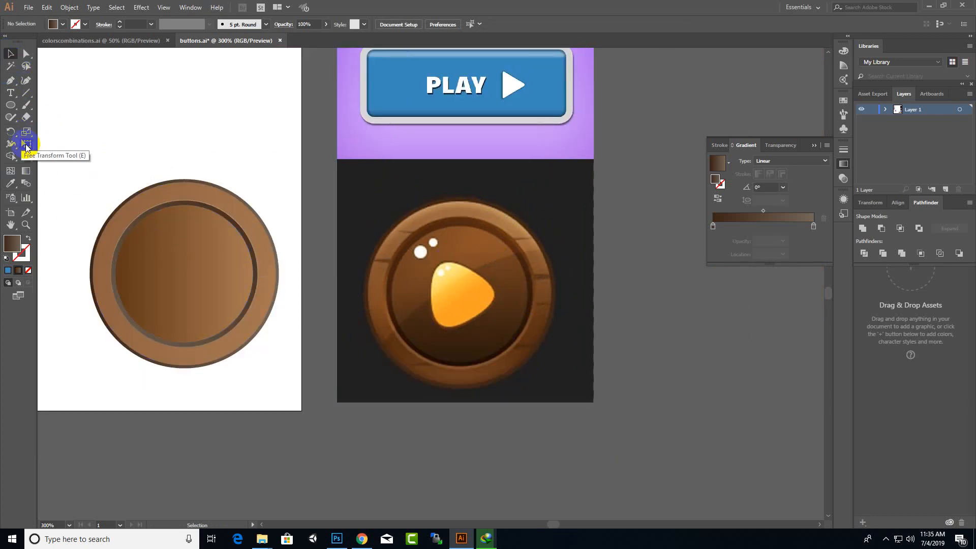
{"action": "left_click", "coordinate": [11, 80]}
{"action": "scroll", "coordinate": [513, 239], "scroll_direction": "up", "scroll_amount": 2}
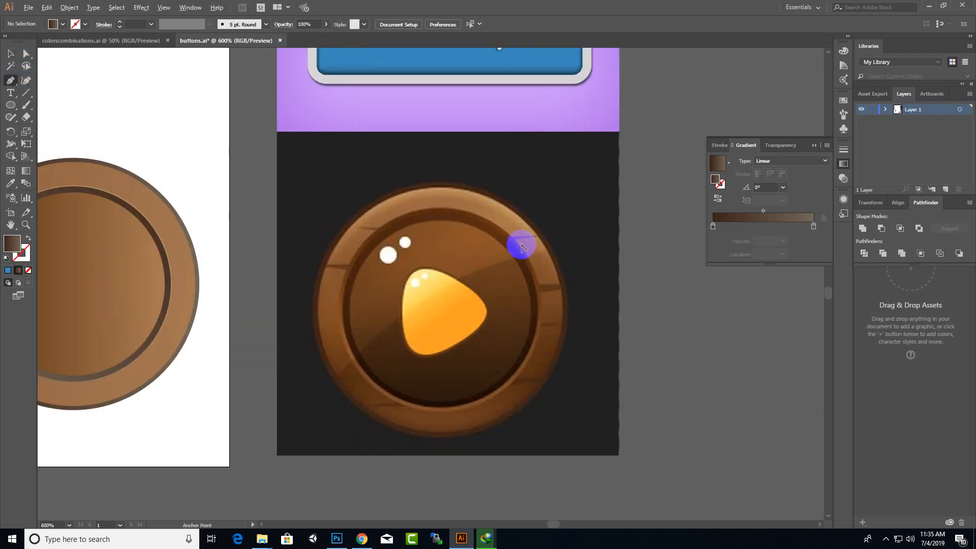
{"action": "left_click", "coordinate": [509, 233]}
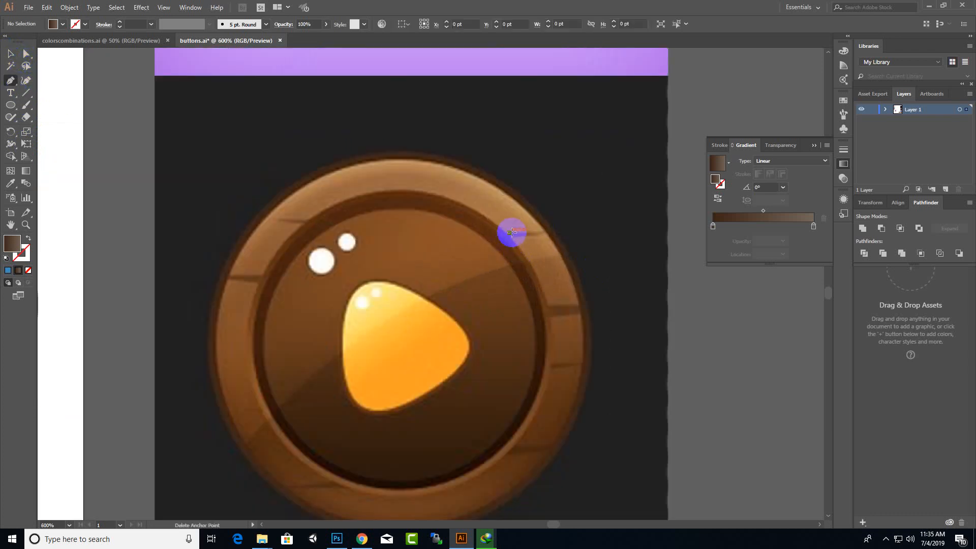
{"action": "left_click", "coordinate": [545, 234]}
{"action": "left_click", "coordinate": [509, 234]}
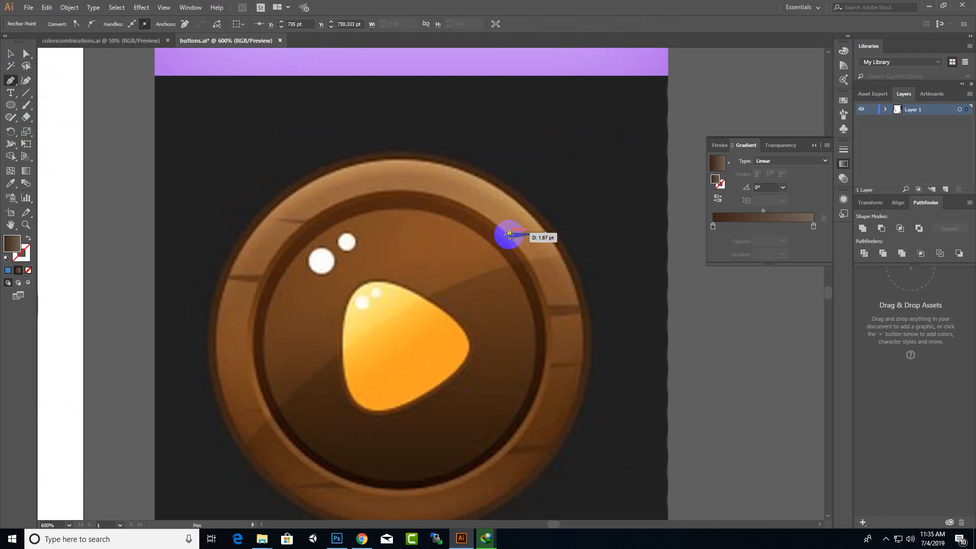
{"action": "left_click", "coordinate": [509, 233]}
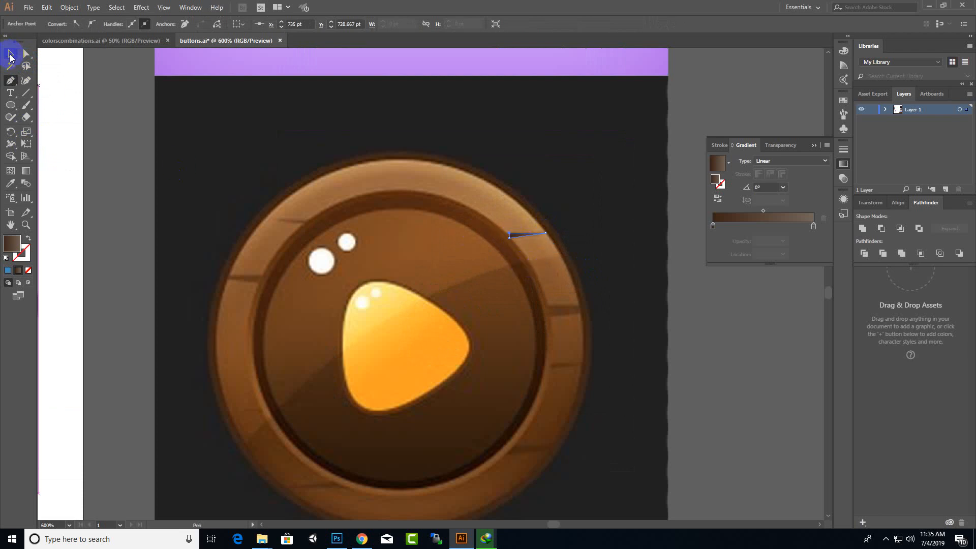
- Duplicate the wedge onto the other wood cracks around the reference ring, rotating each copy to follow its crack
{"action": "left_click", "coordinate": [10, 54]}
{"action": "left_click", "coordinate": [517, 235]}
{"action": "left_click_drag", "start_coordinate": [519, 235], "coordinate": [180, 417]}
{"action": "left_click_drag", "start_coordinate": [355, 492], "coordinate": [253, 282]}
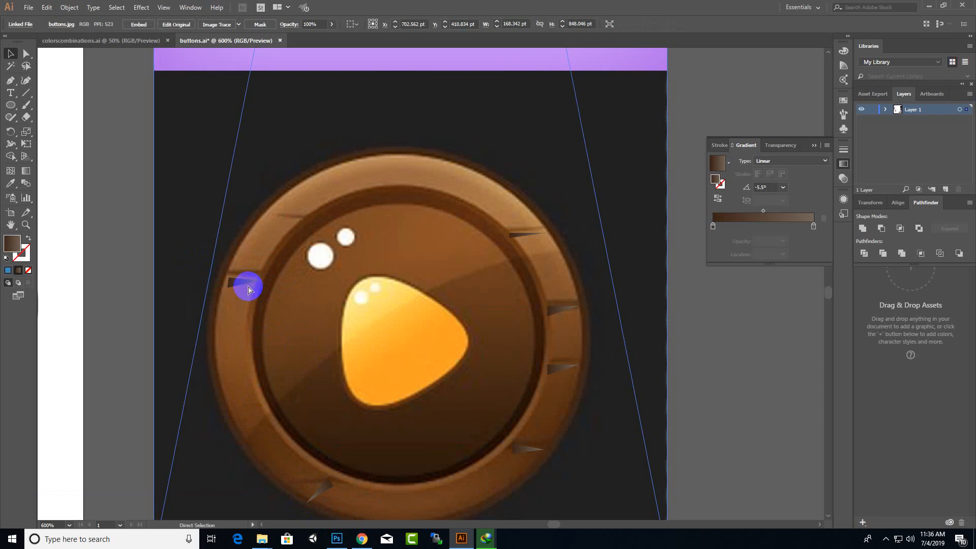
{"action": "key", "text": "v"}
{"action": "left_click", "coordinate": [243, 282]}
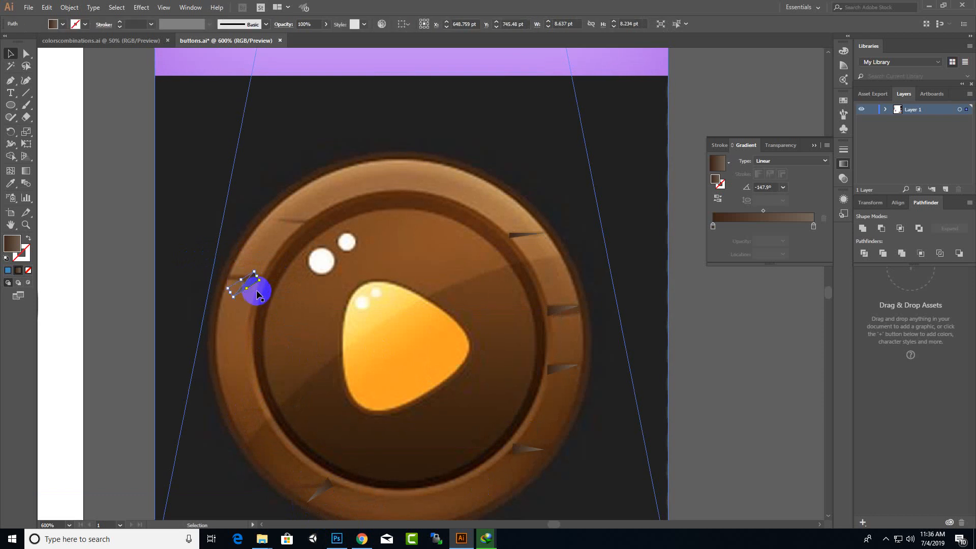
{"action": "left_click_drag", "start_coordinate": [263, 281], "coordinate": [299, 220]}
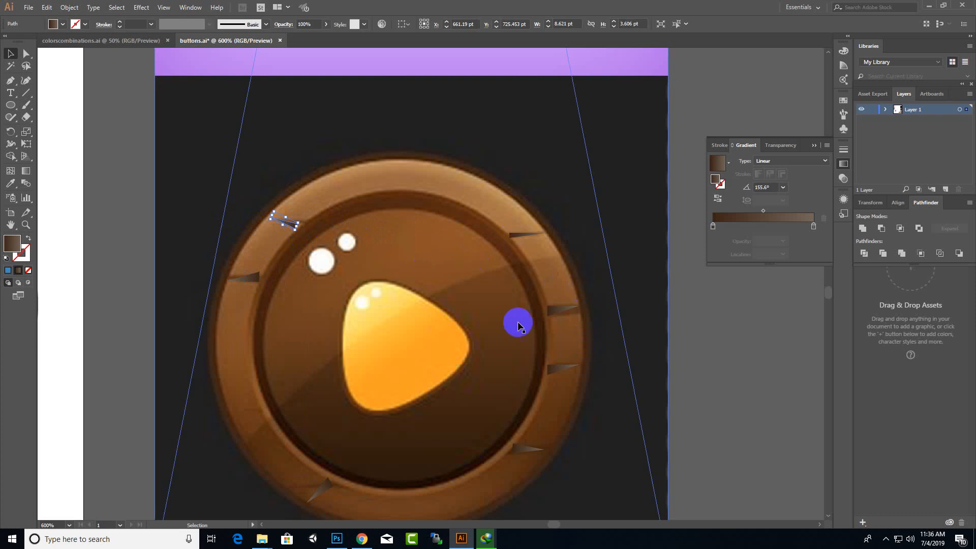
- Select all seven crack wedges on the reference image and move them together onto the brown ring of the artboard button
{"action": "left_click", "coordinate": [246, 283], "text": "shift"}
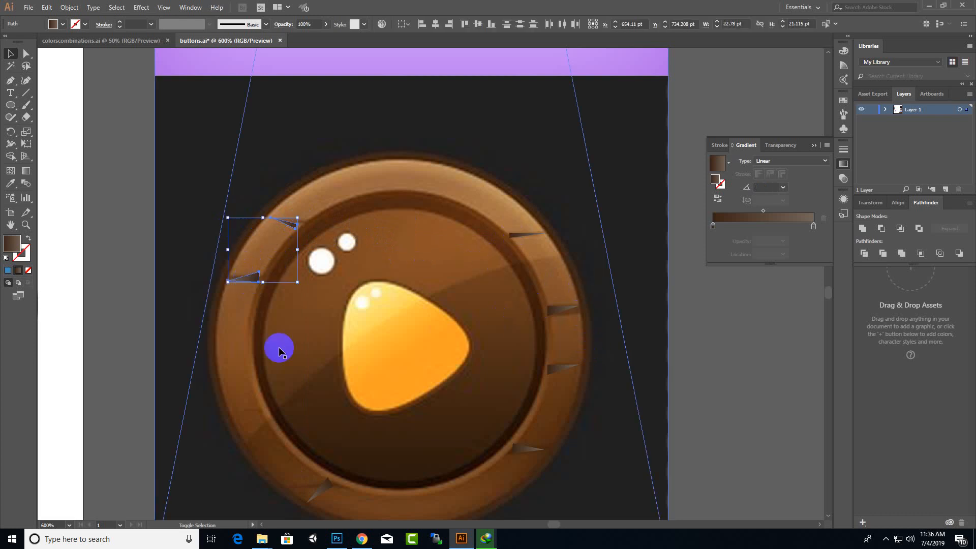
{"action": "left_click", "coordinate": [319, 492], "text": "shift"}
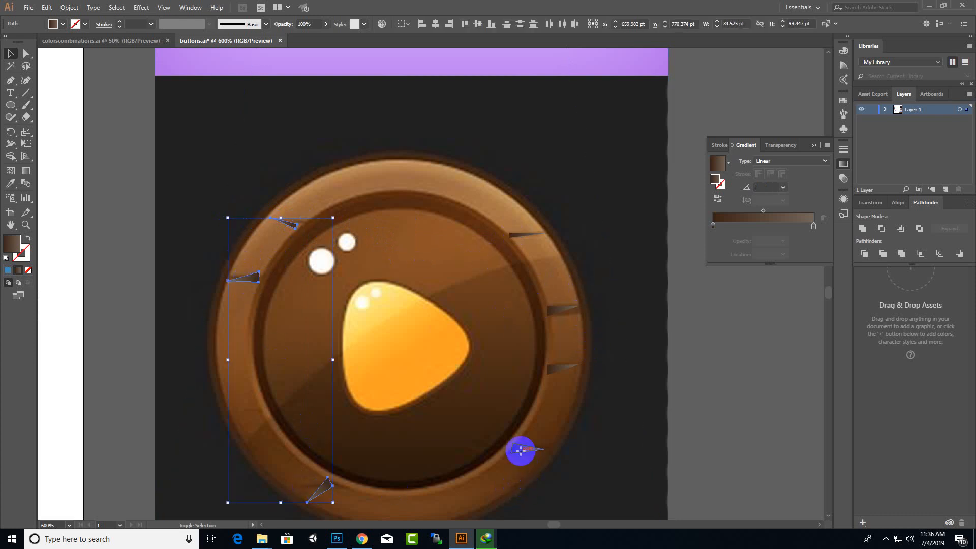
{"action": "left_click", "coordinate": [523, 450], "text": "shift"}
{"action": "left_click", "coordinate": [560, 367], "text": "shift"}
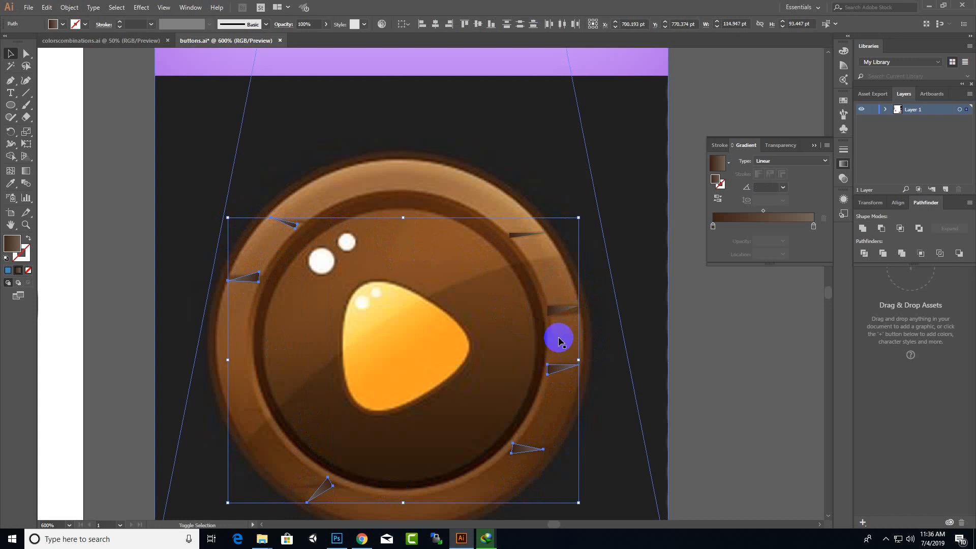
{"action": "left_click", "coordinate": [560, 311], "text": "shift"}
{"action": "left_click", "coordinate": [525, 237], "text": "shift"}
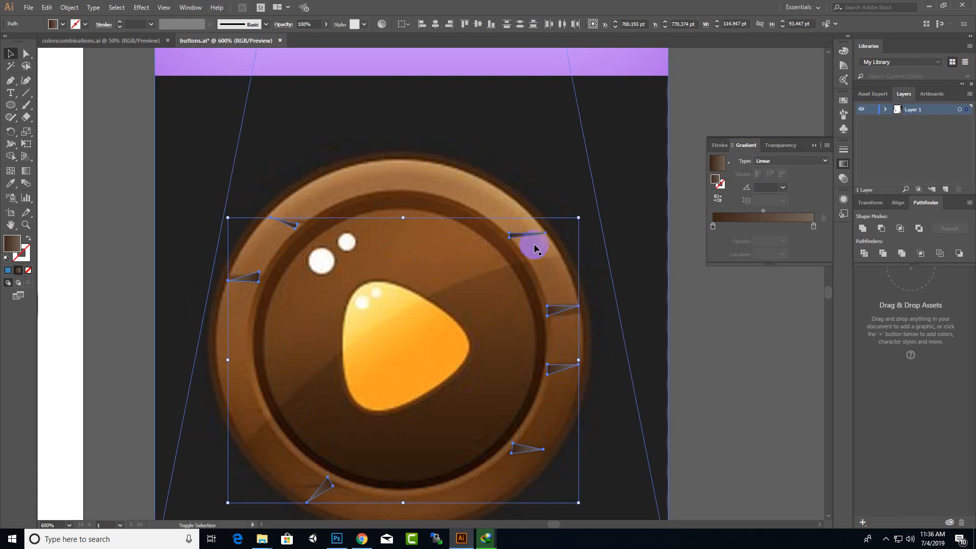
{"action": "scroll", "coordinate": [615, 305], "scroll_direction": "down", "scroll_amount": 1}
{"action": "scroll", "coordinate": [614, 307], "scroll_direction": "down", "scroll_amount": 3}
{"action": "left_click_drag", "start_coordinate": [587, 342], "coordinate": [407, 328]}
{"action": "scroll", "coordinate": [398, 324], "scroll_direction": "up", "scroll_amount": 2}
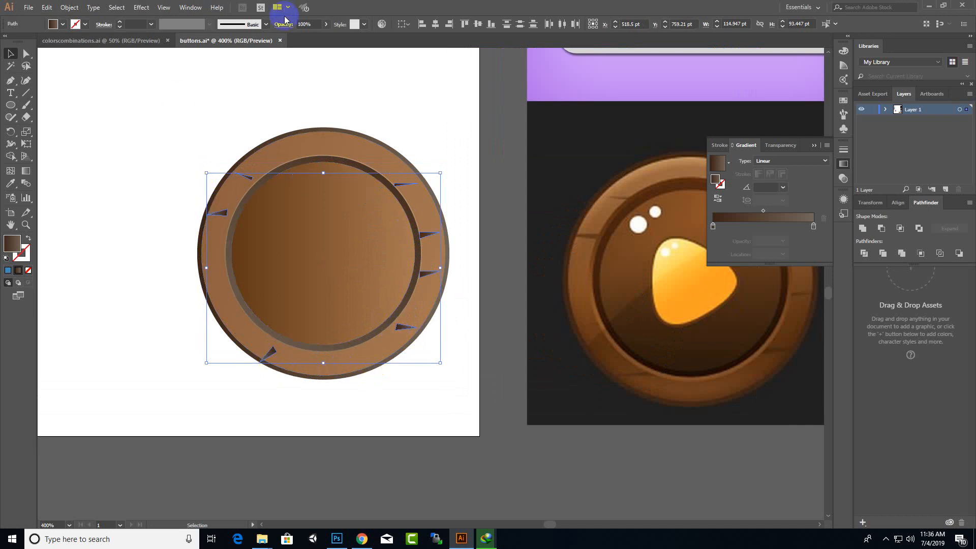
- Lower the crack wedges' opacity to 53%, apply a Gaussian Blur with a 2.2-pixel radius, and deselect them
{"action": "left_click", "coordinate": [326, 25]}
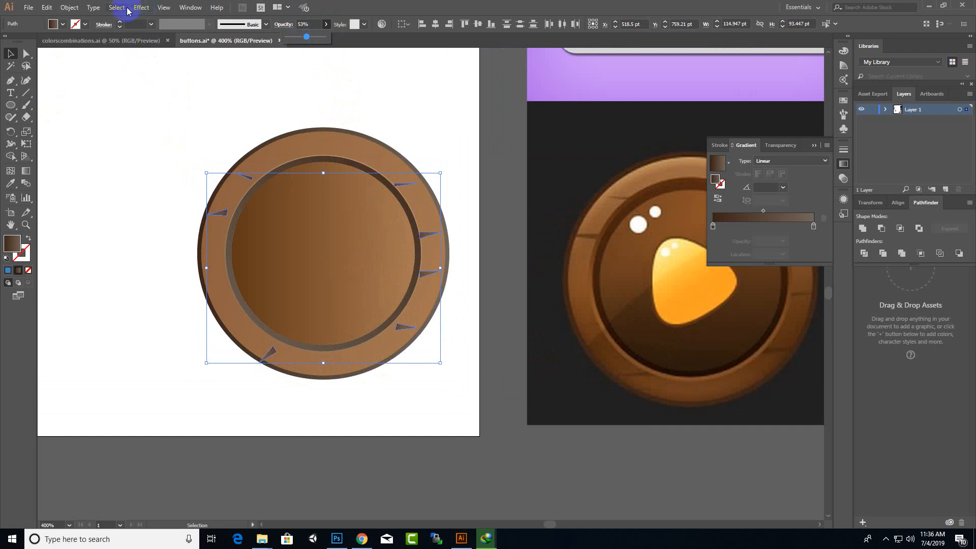
{"action": "left_click", "coordinate": [147, 11]}
{"action": "mouse_move", "coordinate": [196, 178]}
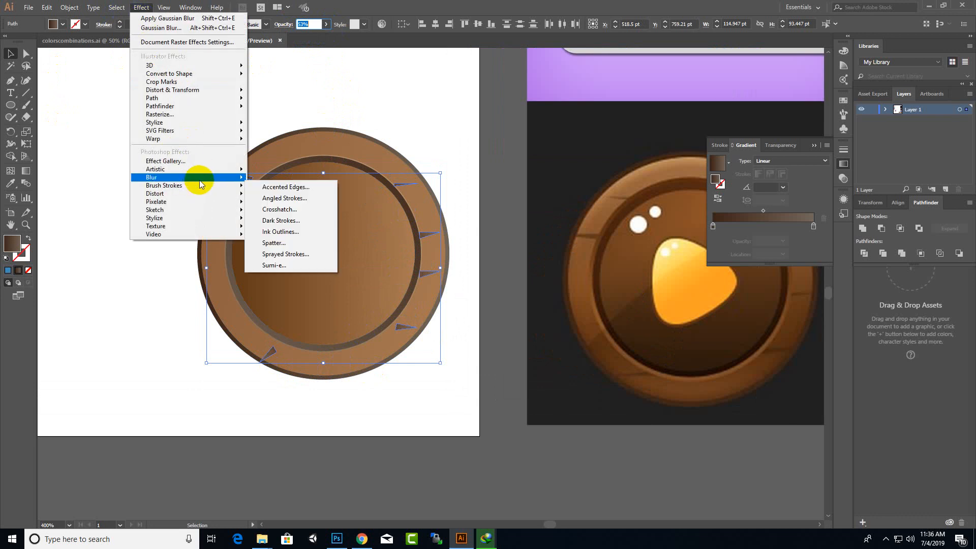
{"action": "left_click", "coordinate": [265, 182]}
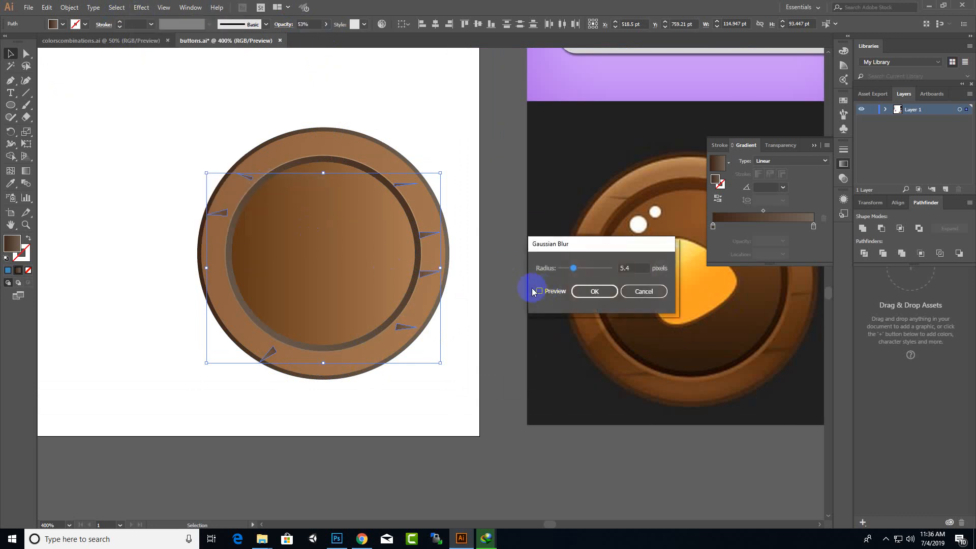
{"action": "left_click", "coordinate": [573, 268]}
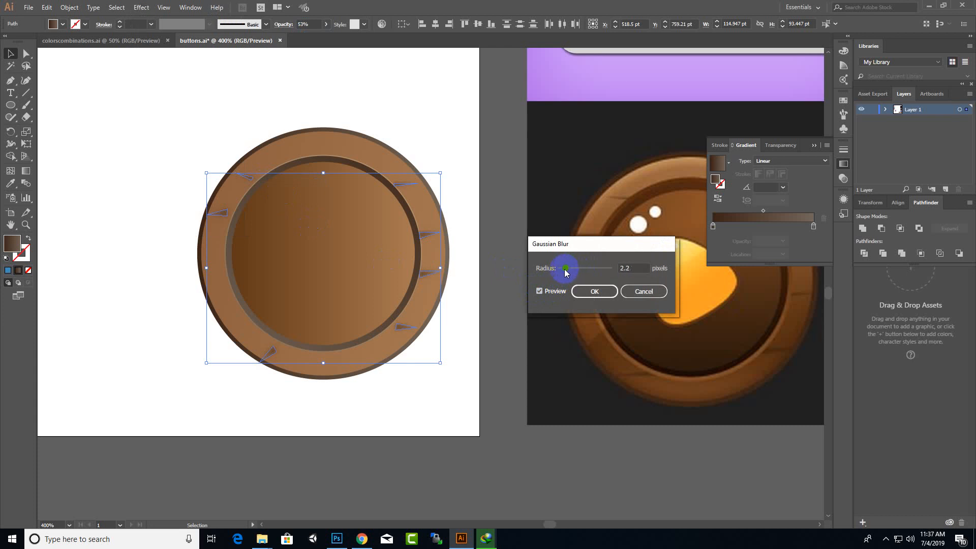
{"action": "left_click", "coordinate": [594, 291]}
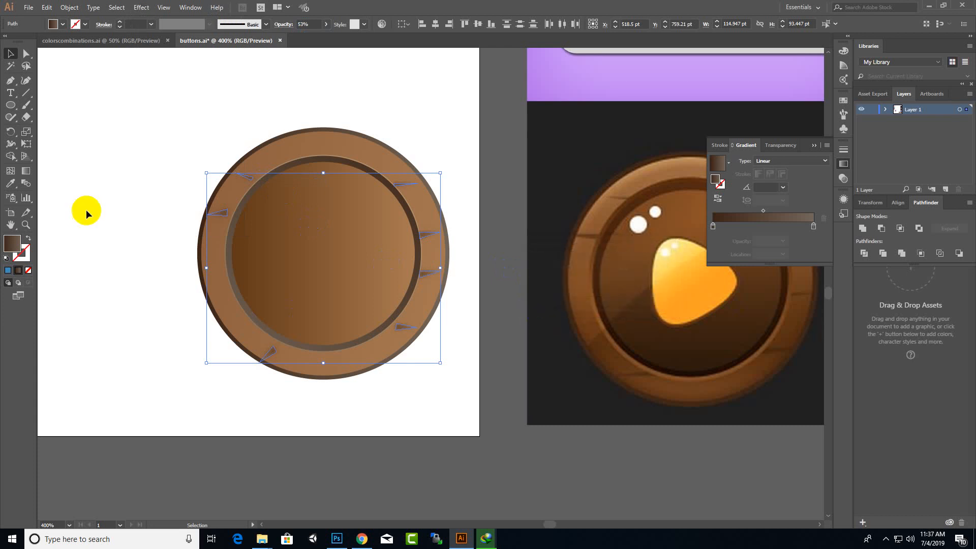
{"action": "left_click", "coordinate": [12, 58]}
{"action": "left_click", "coordinate": [219, 390]}
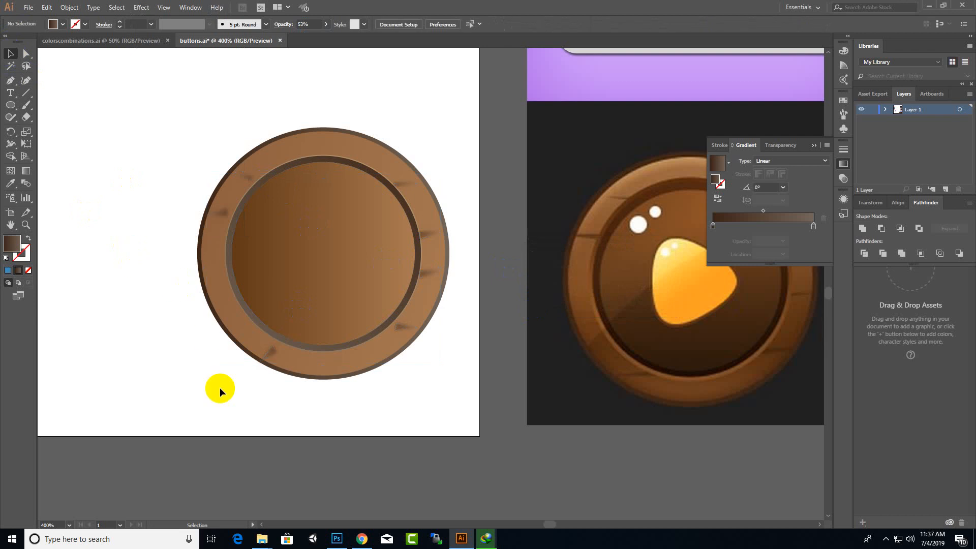
- Nudge the lower-left blurred crack slightly toward the inner ring and deselect it
{"action": "left_click", "coordinate": [277, 355]}
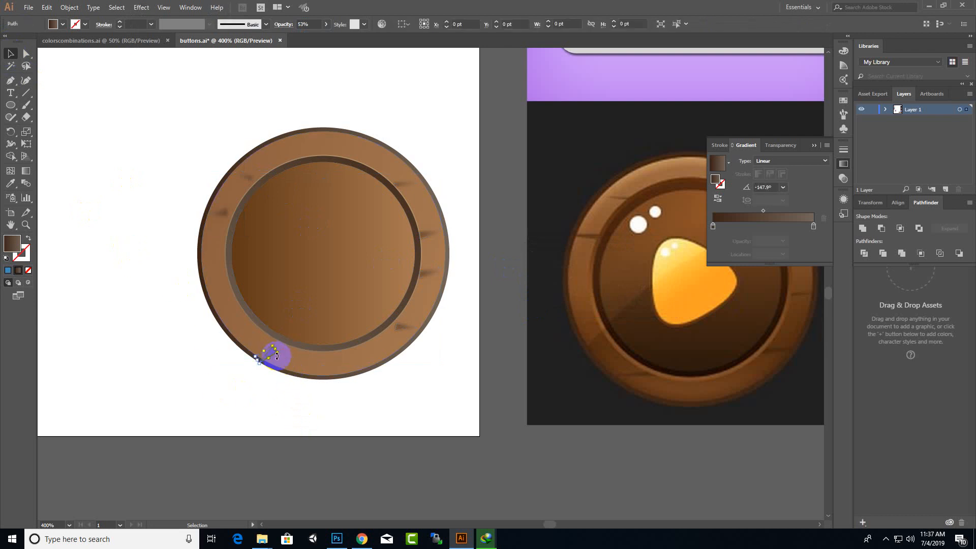
{"action": "left_click_drag", "start_coordinate": [272, 354], "coordinate": [275, 351]}
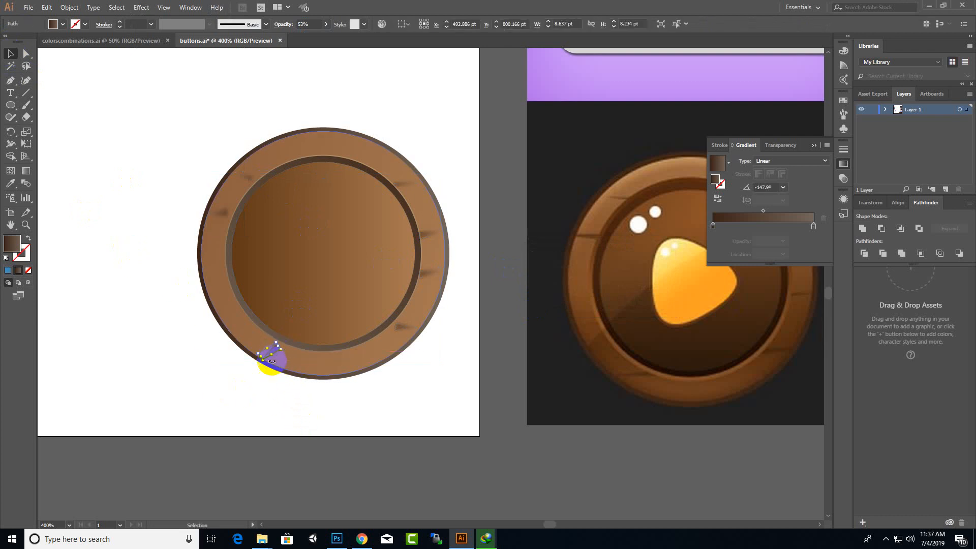
{"action": "left_click", "coordinate": [177, 349]}
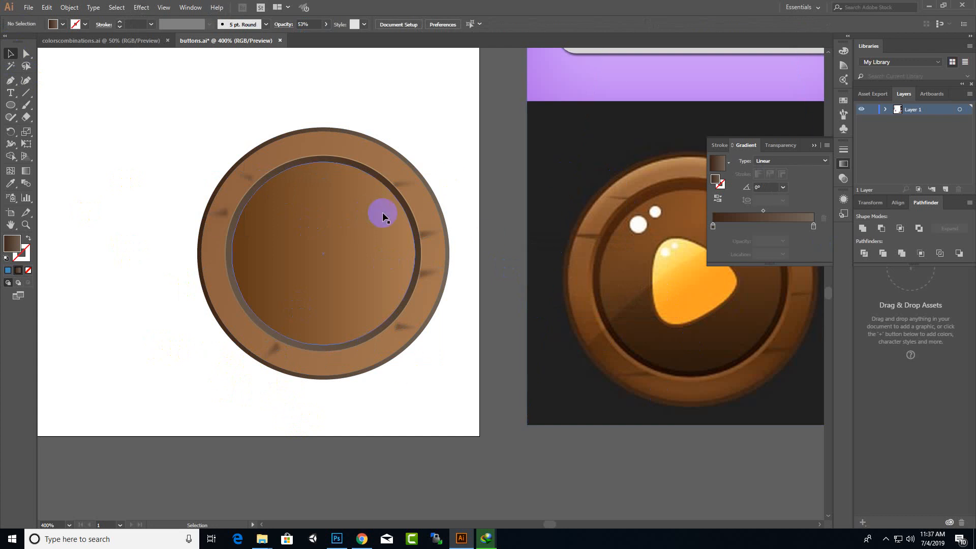
- Collapse the floating gradient settings and save the document
{"action": "left_click", "coordinate": [813, 146]}
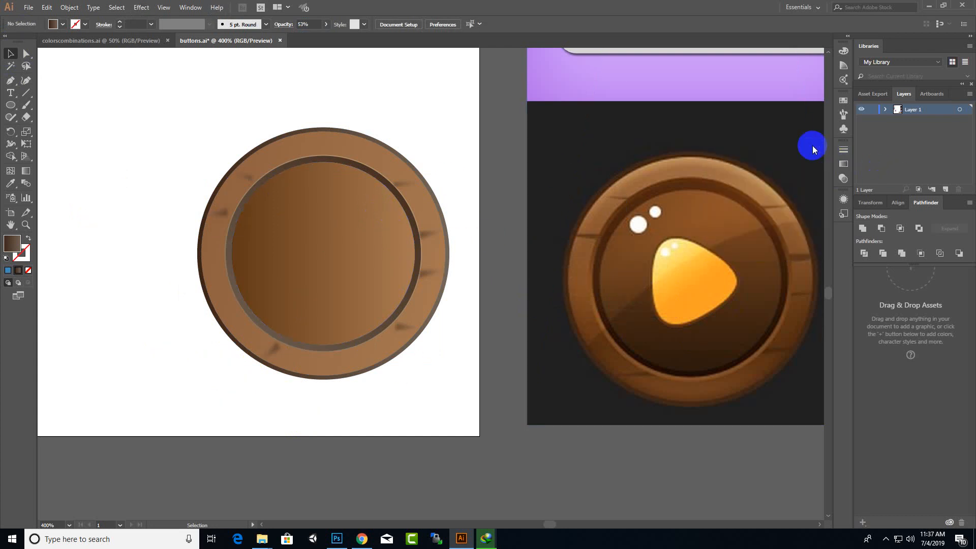
{"action": "scroll", "coordinate": [303, 250], "scroll_direction": "down", "scroll_amount": 3}
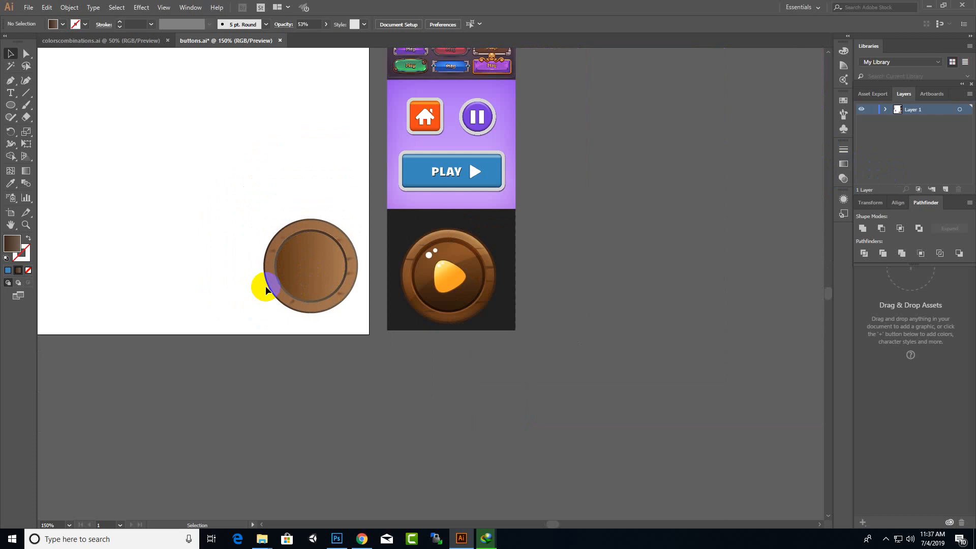
{"action": "key", "text": "v"}
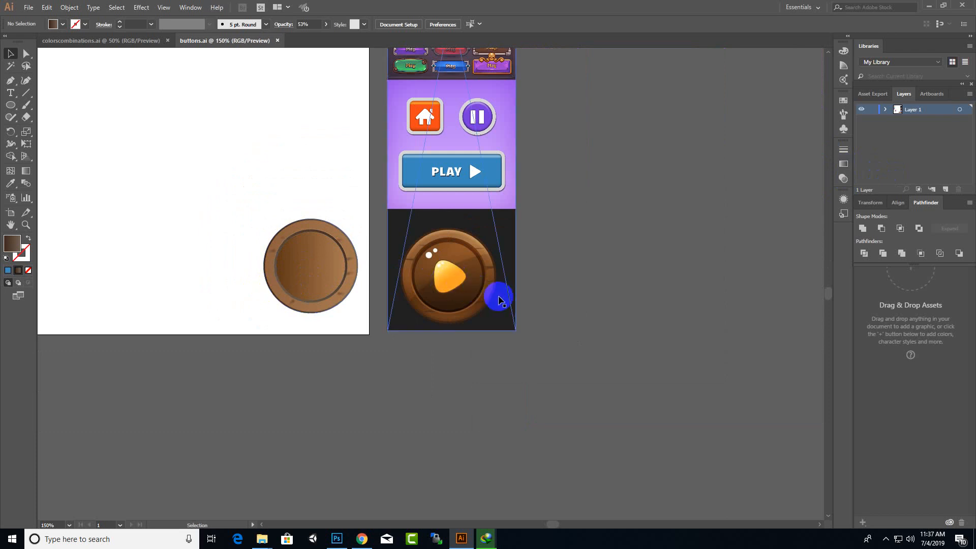
- Trace the rounded orange play triangle in the reference image with the Pen tool as a closed curved shape
{"action": "scroll", "coordinate": [425, 287], "scroll_direction": "up", "scroll_amount": 1}
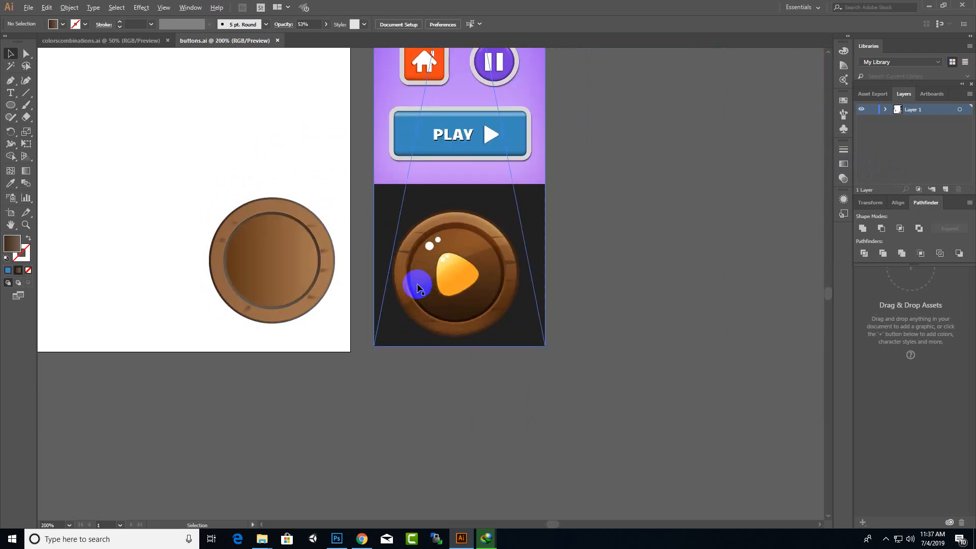
{"action": "scroll", "coordinate": [197, 274], "scroll_direction": "up", "scroll_amount": 1}
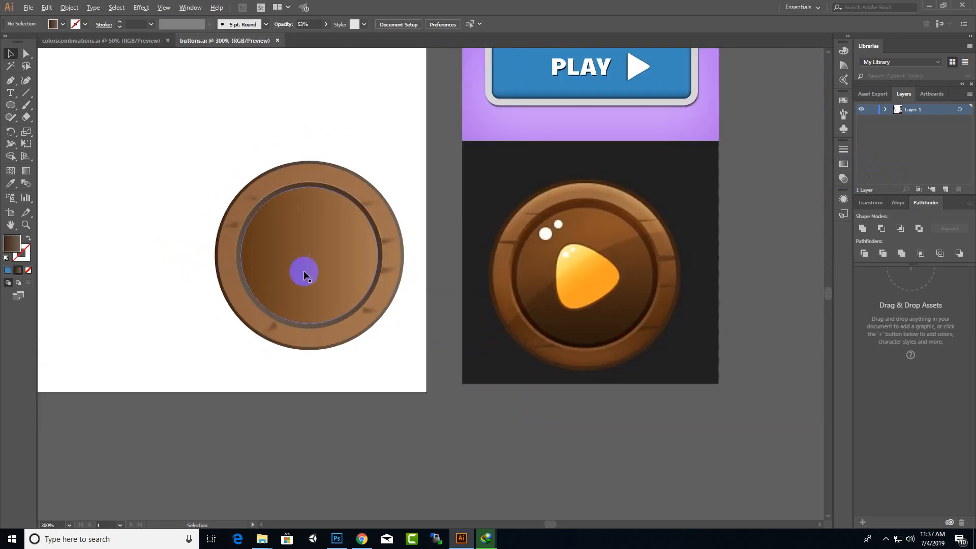
{"action": "left_click", "coordinate": [11, 108]}
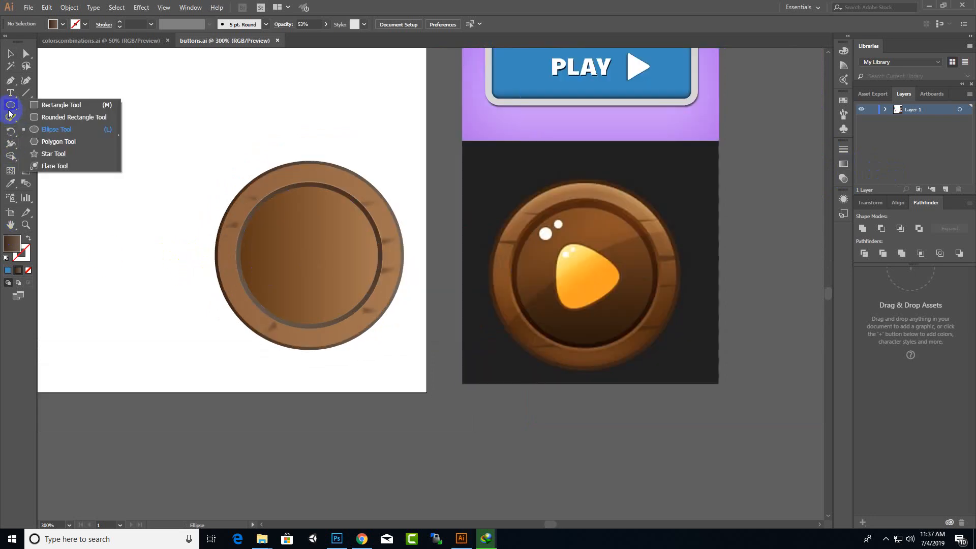
{"action": "left_click", "coordinate": [10, 80]}
{"action": "scroll", "coordinate": [565, 254], "scroll_direction": "up", "scroll_amount": 1}
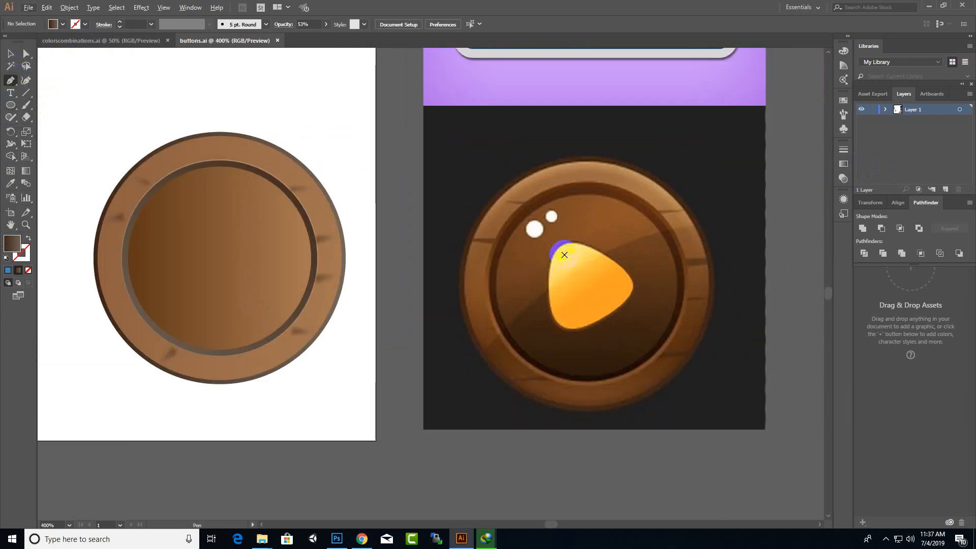
{"action": "left_click", "coordinate": [553, 254]}
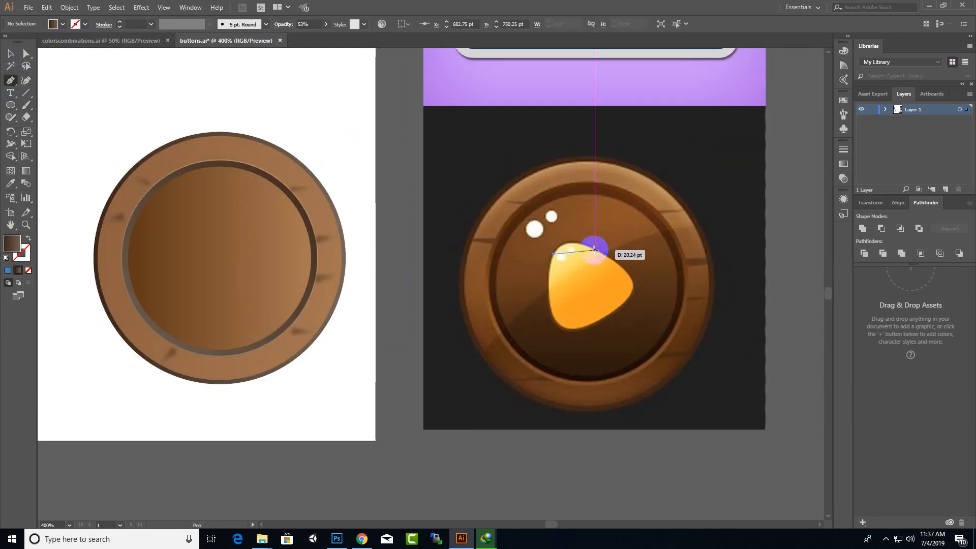
{"action": "left_click_drag", "start_coordinate": [595, 251], "coordinate": [621, 267]}
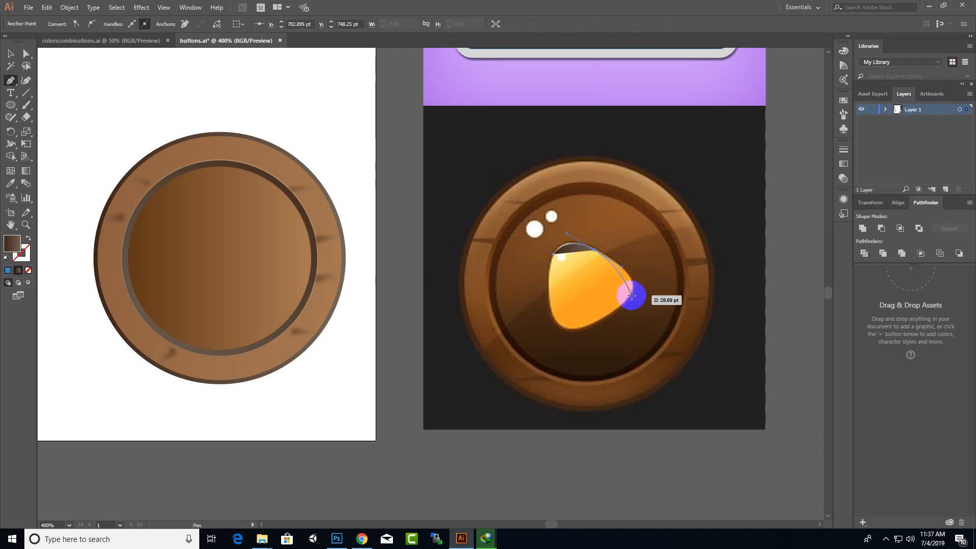
{"action": "left_click", "coordinate": [633, 281]}
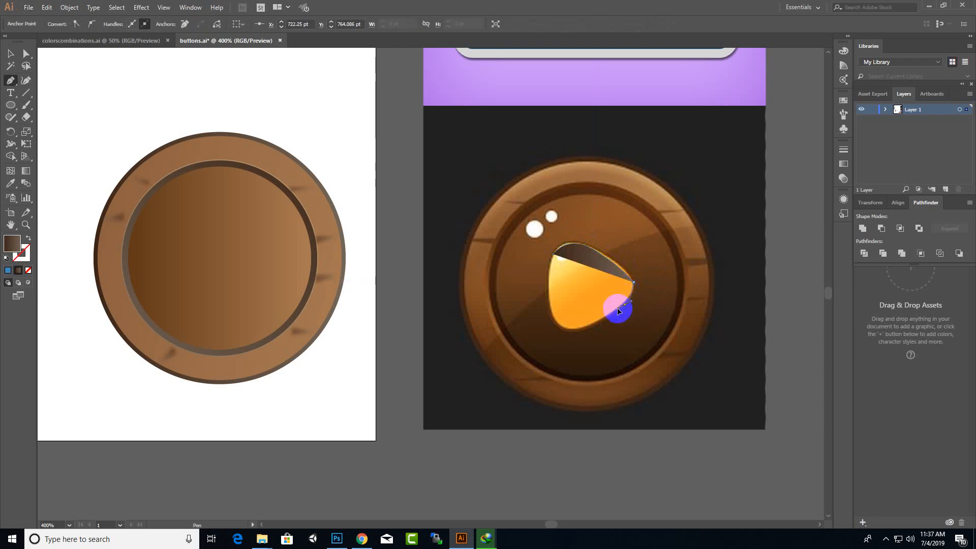
{"action": "left_click_drag", "start_coordinate": [618, 311], "coordinate": [604, 319]}
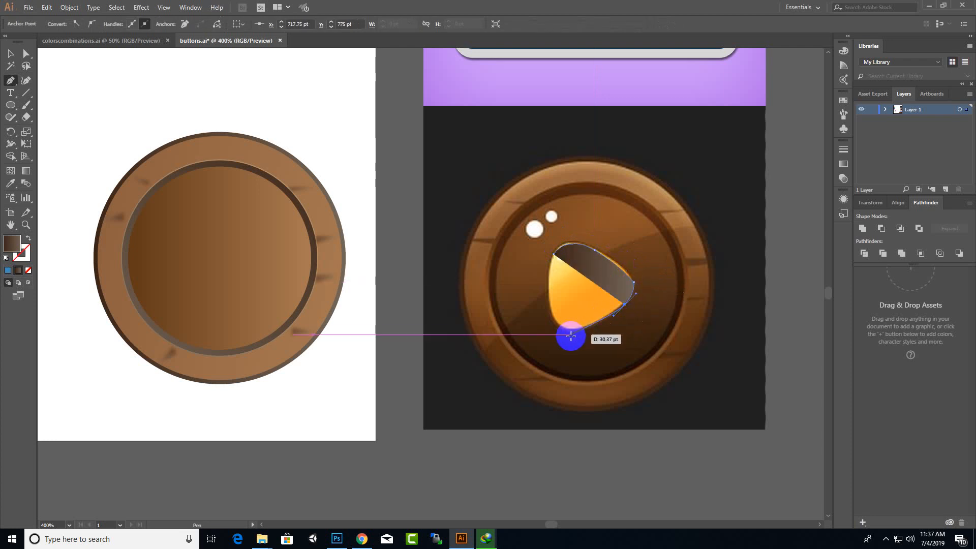
{"action": "left_click_drag", "start_coordinate": [575, 331], "coordinate": [563, 234]}
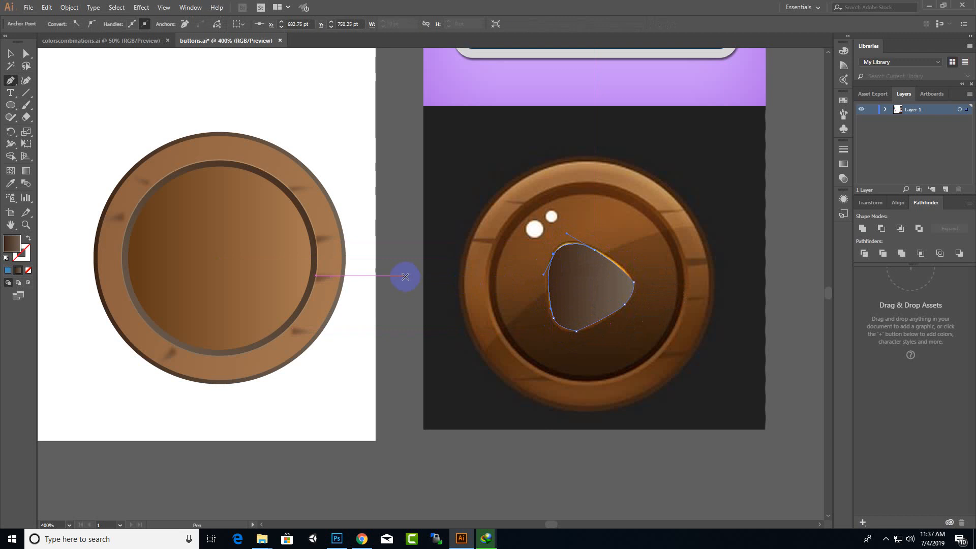
{"action": "left_click", "coordinate": [11, 54]}
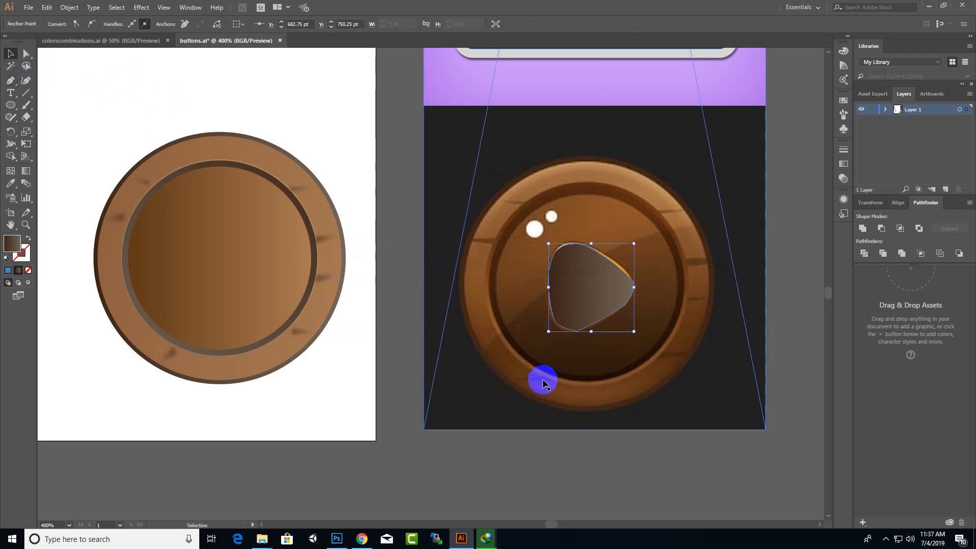
- Reshape the play triangle's lower edge by adjusting the bottom anchor's curve handle to follow the reference's rounded outline
{"action": "scroll", "coordinate": [619, 351], "scroll_direction": "up", "scroll_amount": 2}
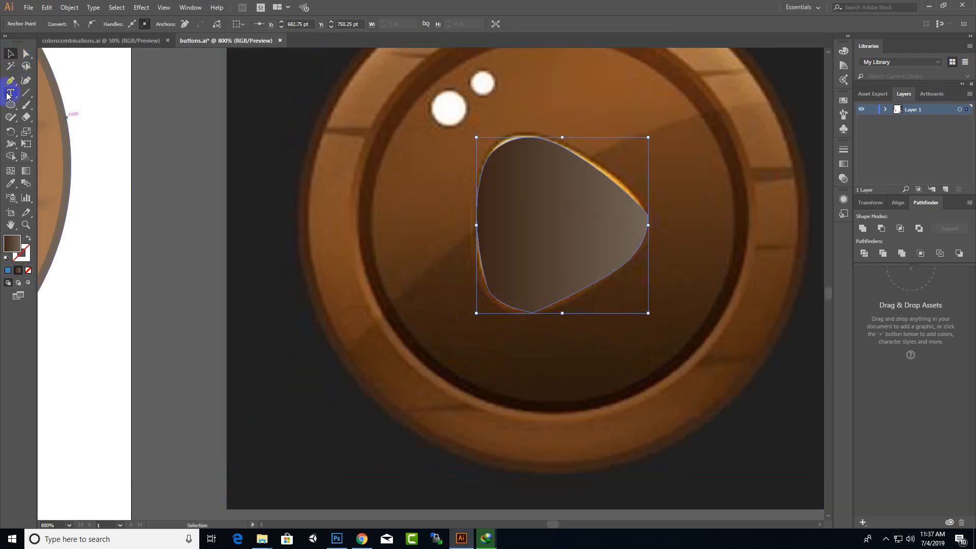
{"action": "left_click", "coordinate": [26, 52]}
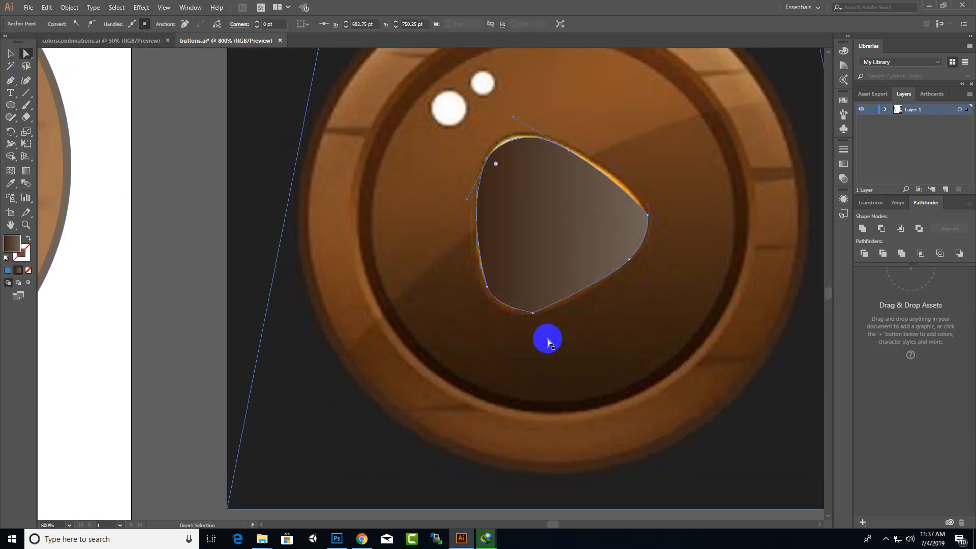
{"action": "left_click", "coordinate": [533, 313]}
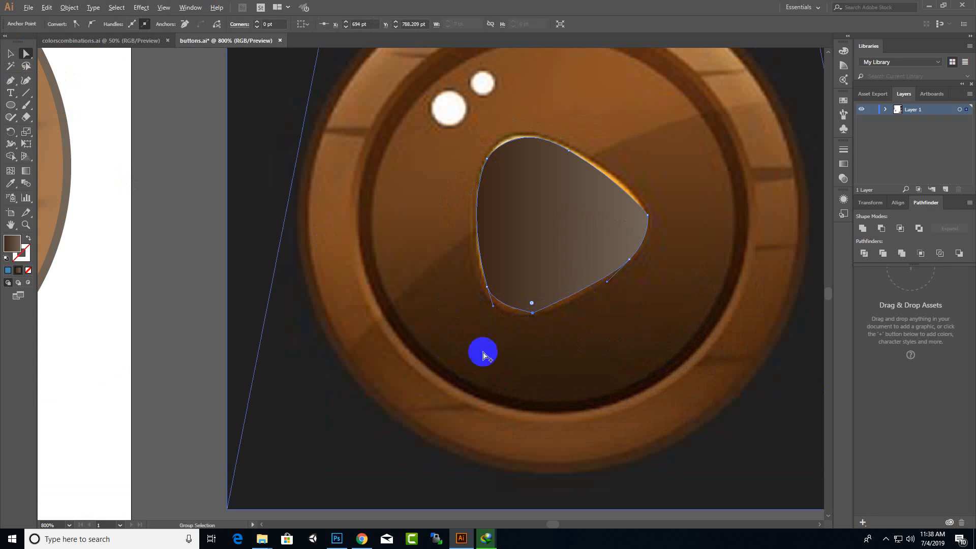
{"action": "scroll", "coordinate": [503, 345], "scroll_direction": "up", "scroll_amount": 2}
{"action": "left_click_drag", "start_coordinate": [474, 278], "coordinate": [477, 284]}
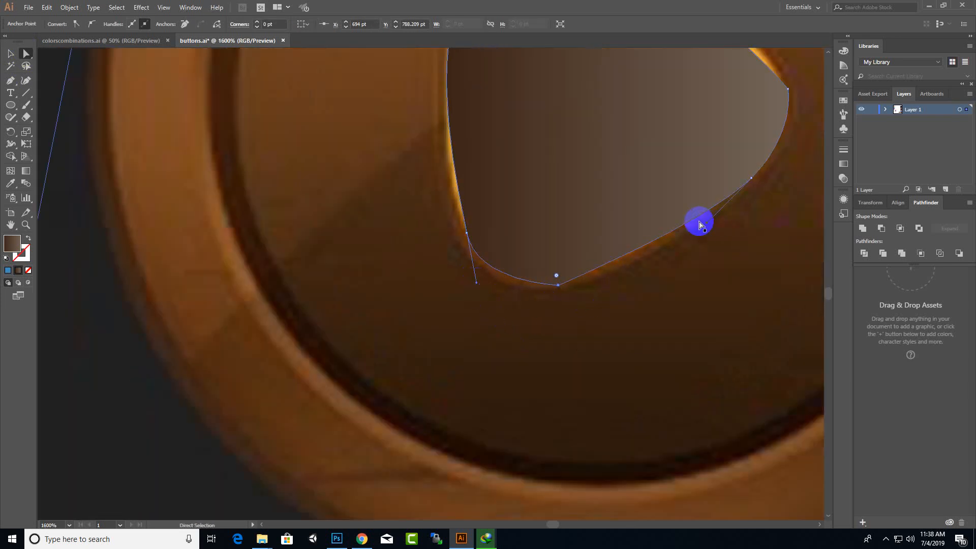
{"action": "left_click_drag", "start_coordinate": [708, 224], "coordinate": [653, 275]}
{"action": "scroll", "coordinate": [640, 277], "scroll_direction": "down", "scroll_amount": 5}
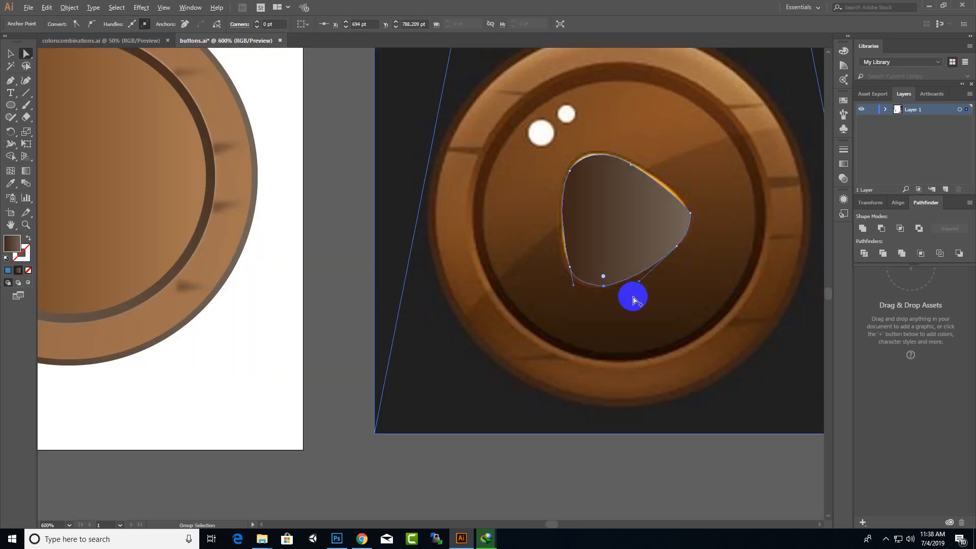
{"action": "scroll", "coordinate": [691, 234], "scroll_direction": "up", "scroll_amount": 5}
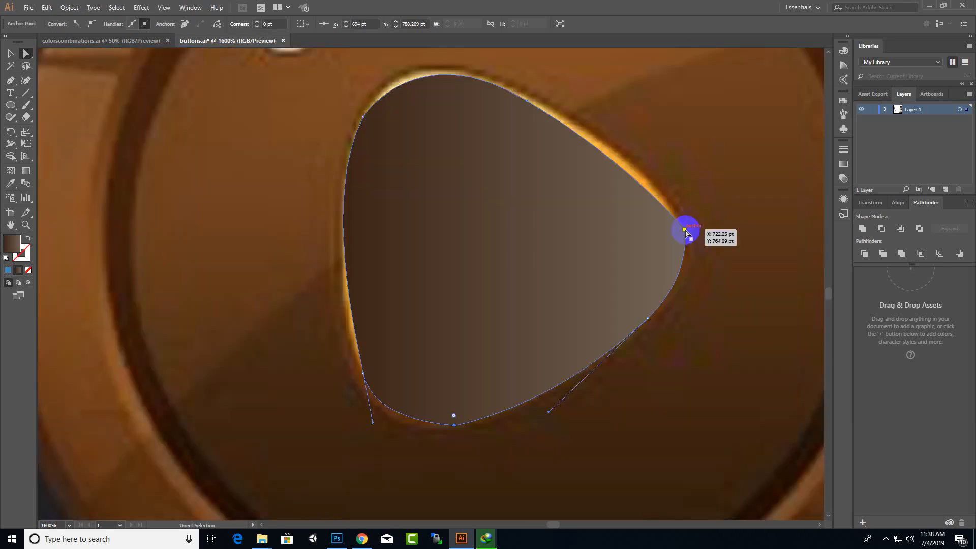
{"action": "scroll", "coordinate": [442, 272], "scroll_direction": "down", "scroll_amount": 2}
- Move the traced play triangle from the reference image onto the centre of the round wooden button
{"action": "left_click", "coordinate": [12, 60]}
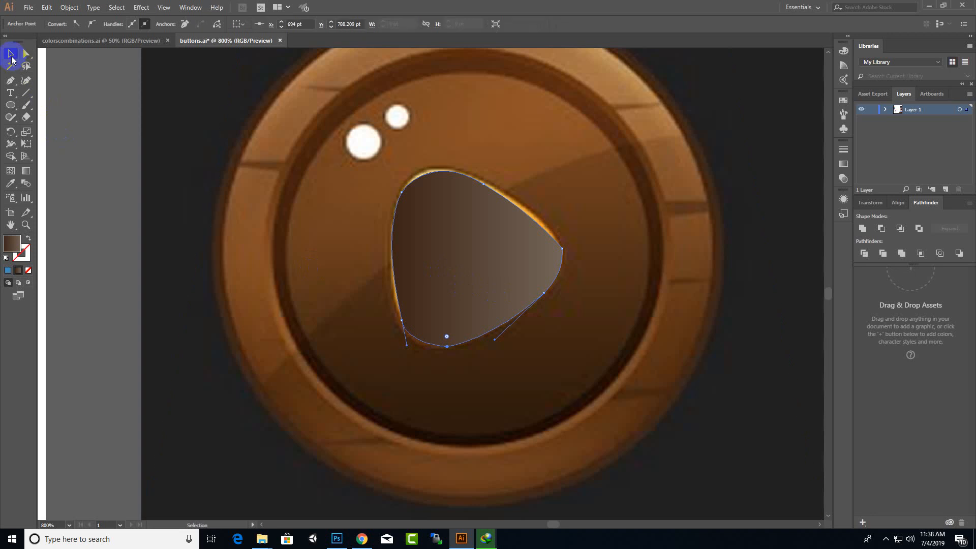
{"action": "scroll", "coordinate": [414, 270], "scroll_direction": "down", "scroll_amount": 3}
{"action": "left_click_drag", "start_coordinate": [452, 273], "coordinate": [177, 250]}
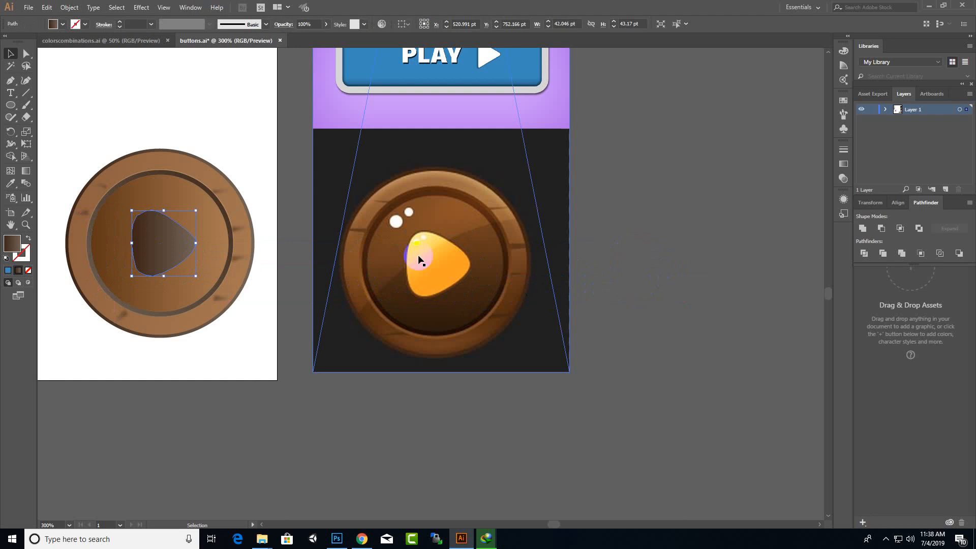
{"action": "left_click", "coordinate": [23, 269]}
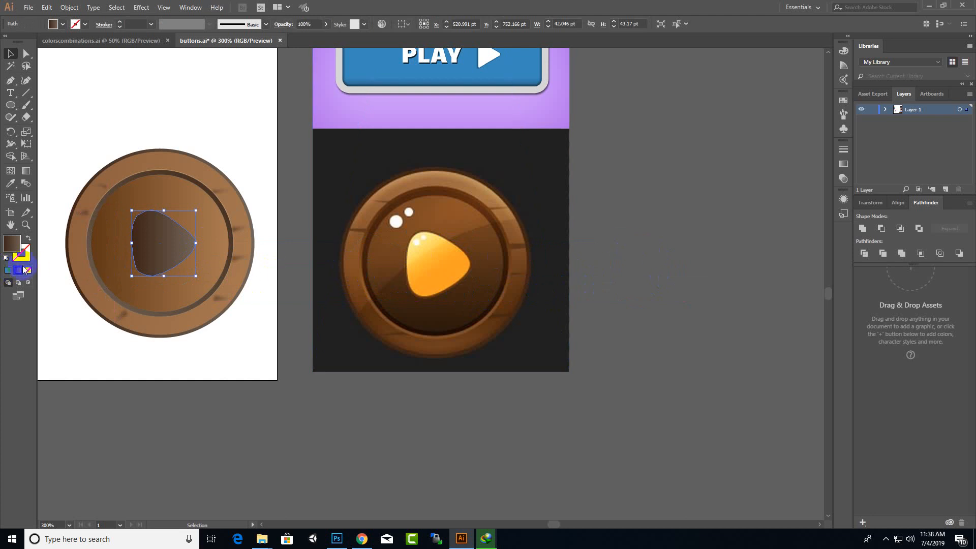
{"action": "double_click", "coordinate": [17, 241]}
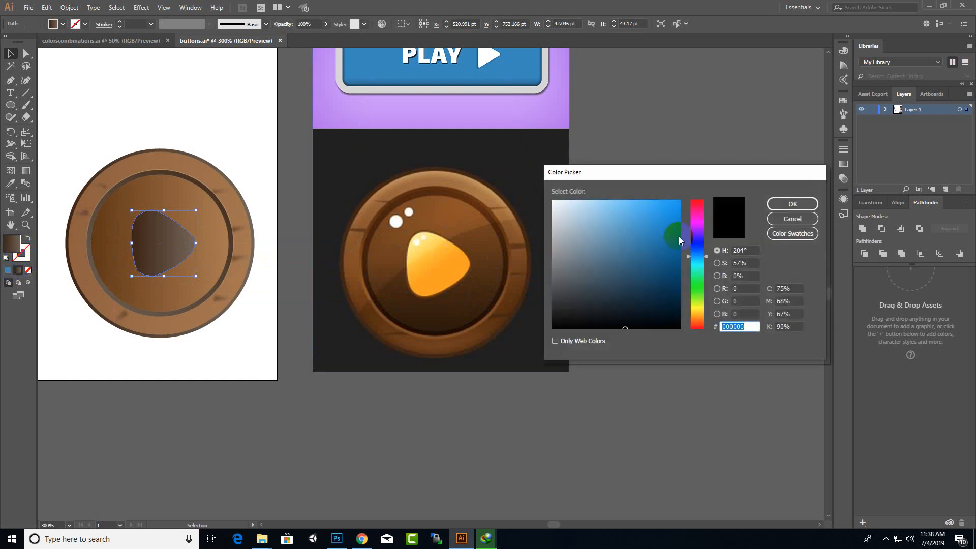
{"action": "left_click", "coordinate": [791, 222]}
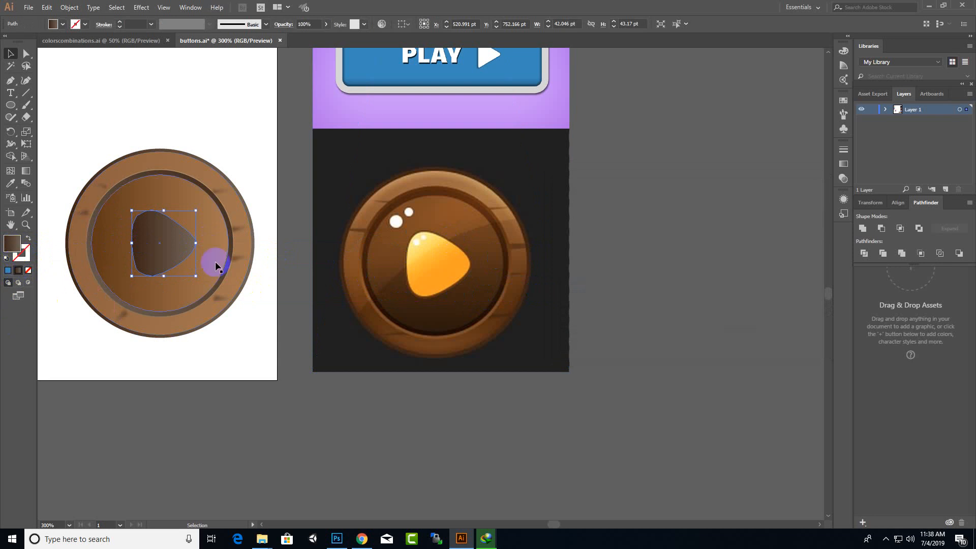
{"action": "left_click", "coordinate": [243, 167]}
{"action": "left_click", "coordinate": [168, 241]}
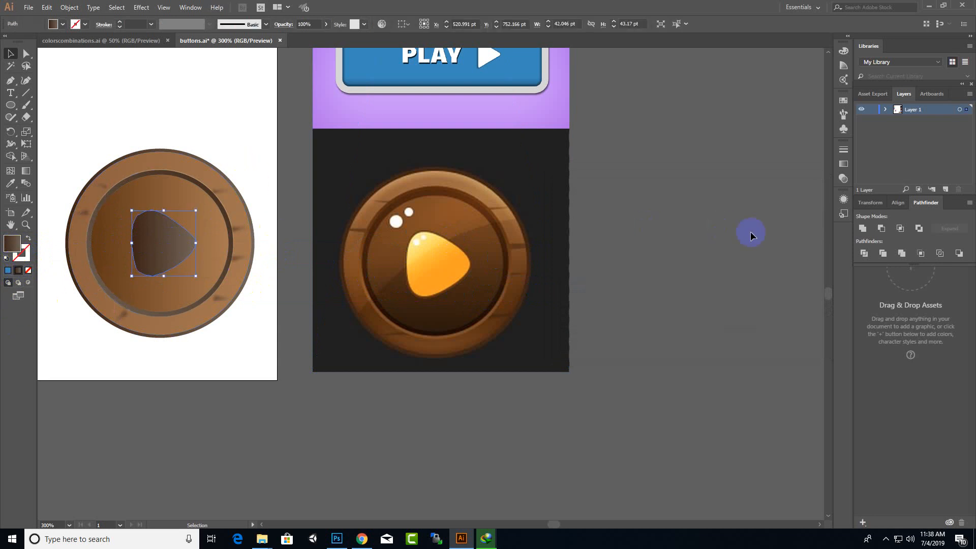
{"action": "left_click", "coordinate": [841, 65]}
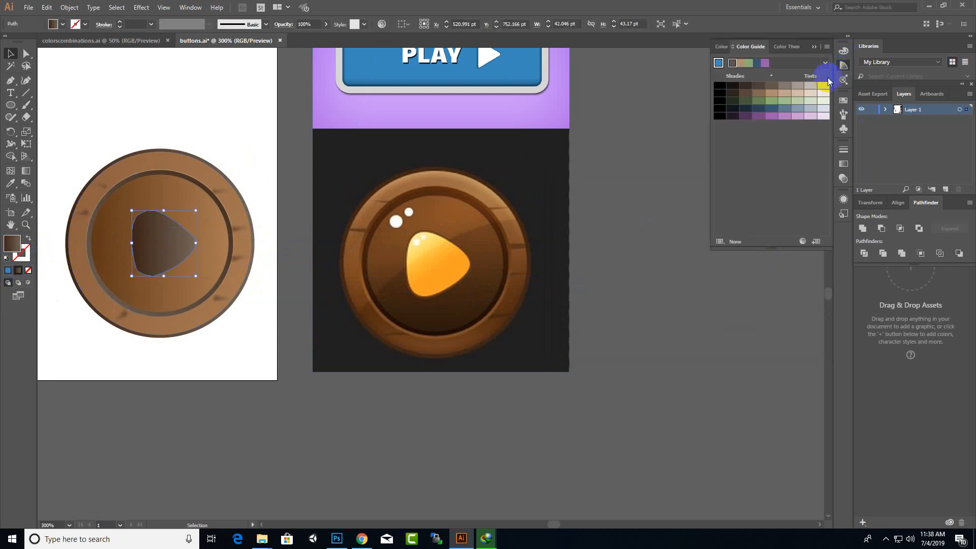
{"action": "left_click", "coordinate": [843, 52]}
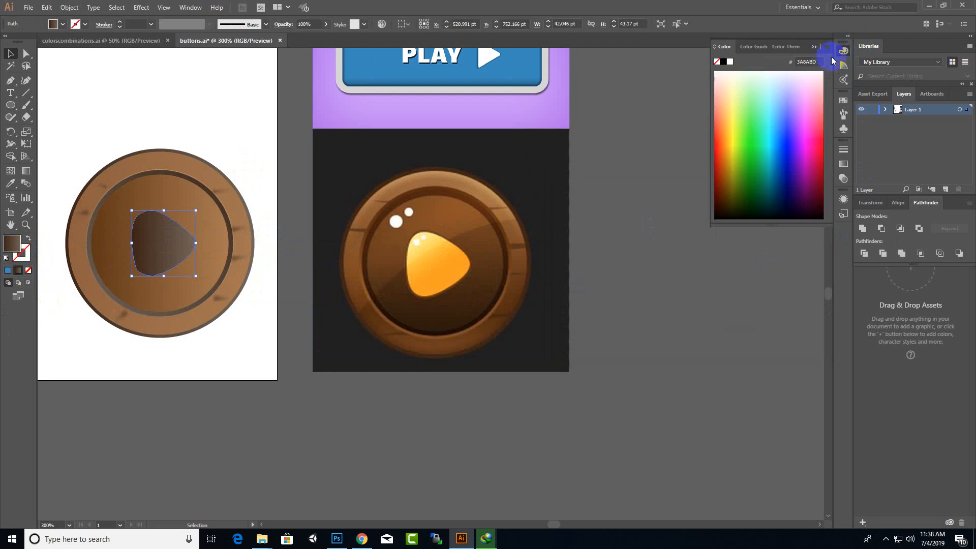
{"action": "left_click", "coordinate": [843, 65]}
{"action": "left_click", "coordinate": [750, 46]}
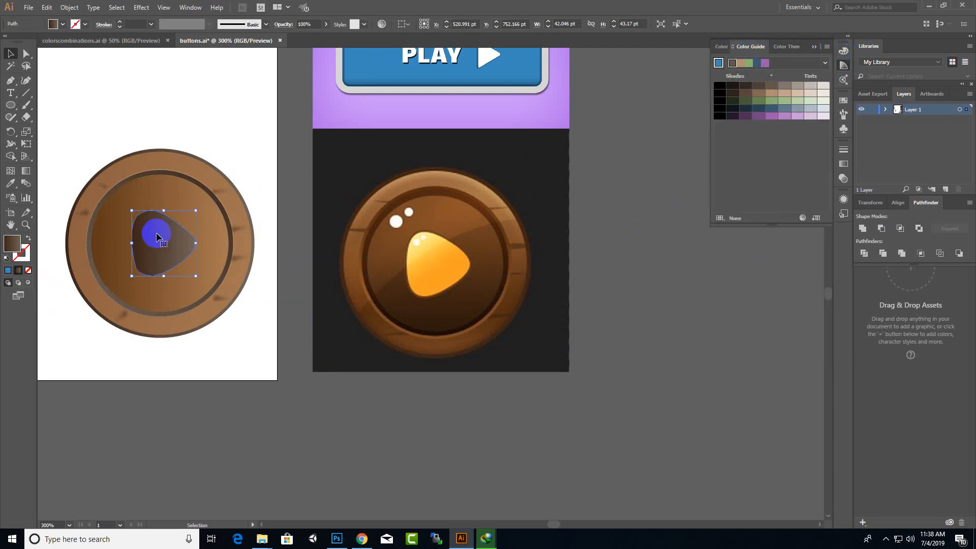
{"action": "left_click", "coordinate": [223, 24]}
- Show the gradient settings and set the starting colour of the play triangle's linear gradient to light orange
{"action": "left_click", "coordinate": [191, 8]}
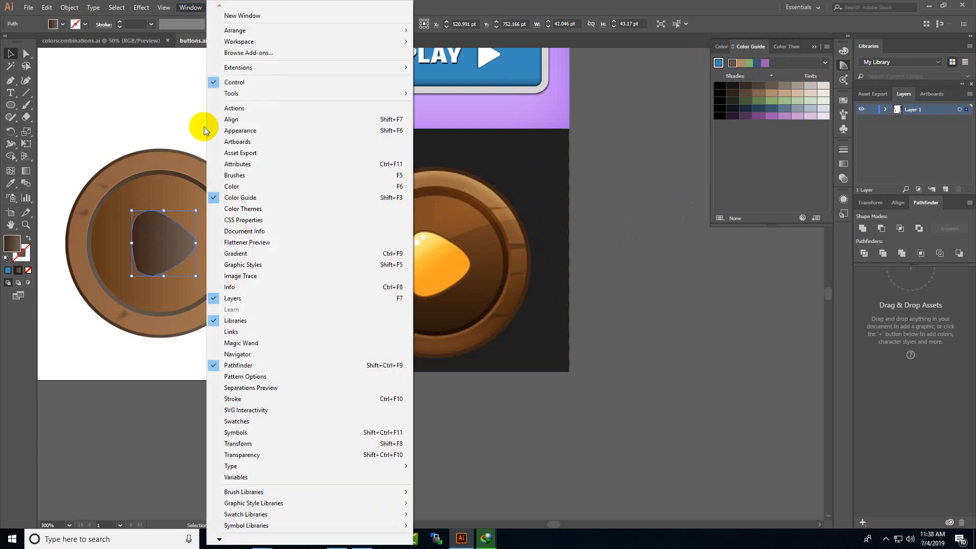
{"action": "left_click", "coordinate": [274, 255]}
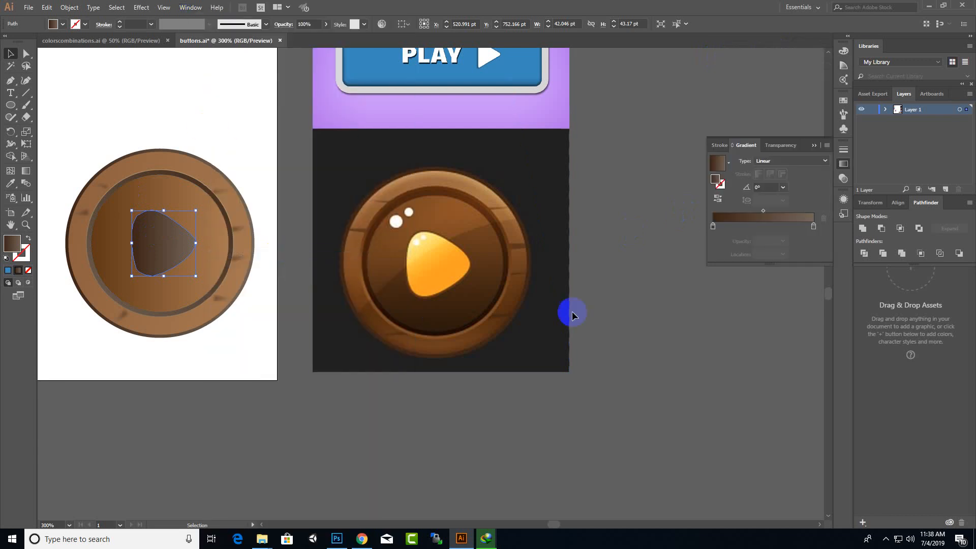
{"action": "double_click", "coordinate": [713, 226]}
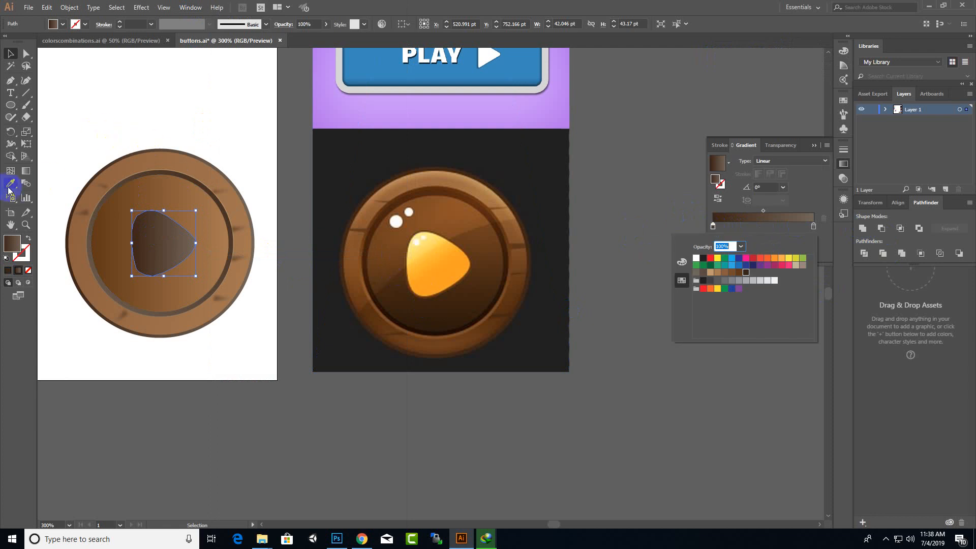
{"action": "left_click", "coordinate": [717, 258]}
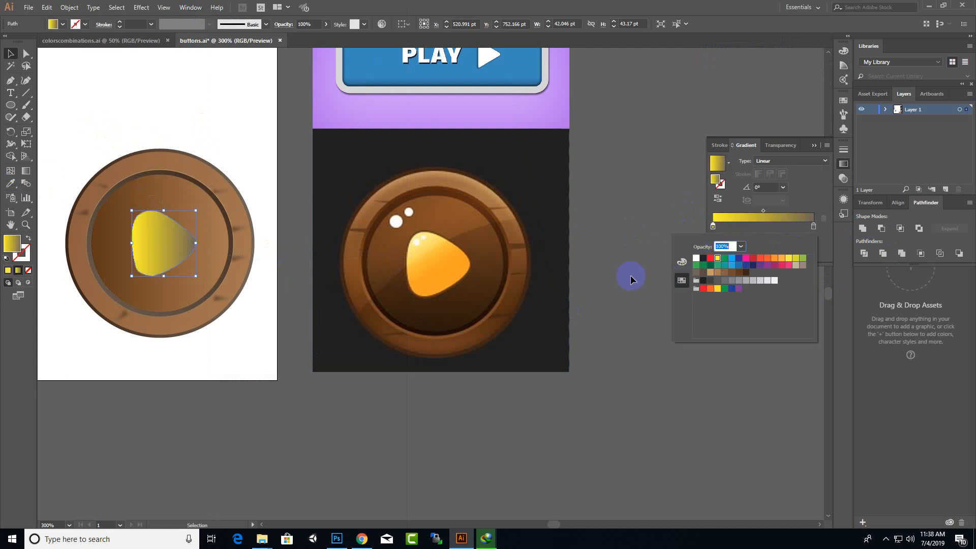
{"action": "left_click", "coordinate": [775, 259]}
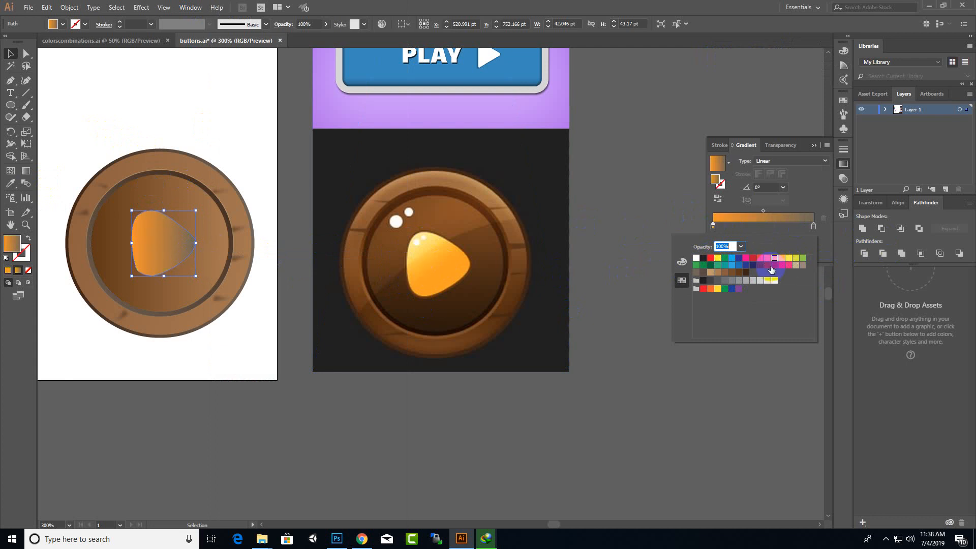
{"action": "left_click", "coordinate": [783, 260]}
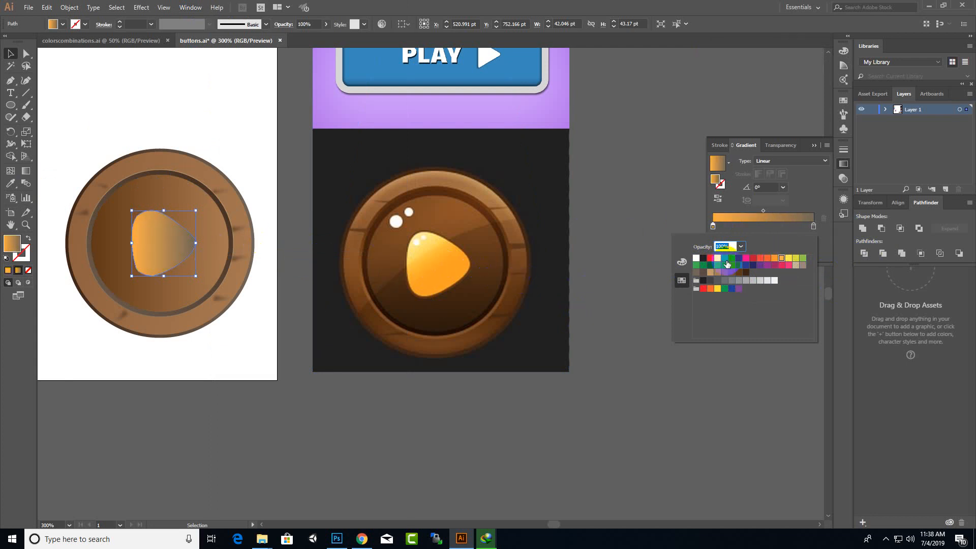
- Set the end colour of the play triangle's gradient to yellow-green and close the swatch choices
{"action": "left_click", "coordinate": [813, 227]}
{"action": "double_click", "coordinate": [813, 228]}
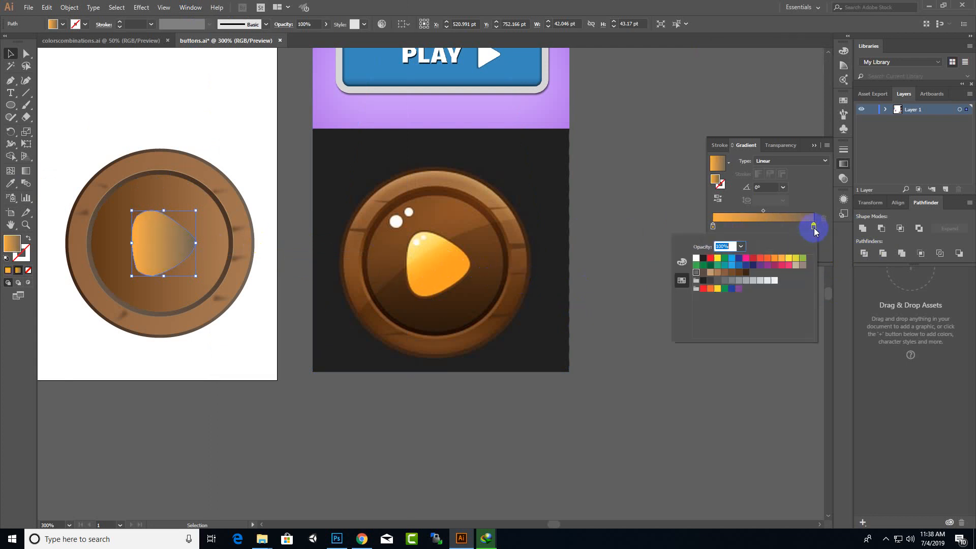
{"action": "left_click", "coordinate": [789, 259]}
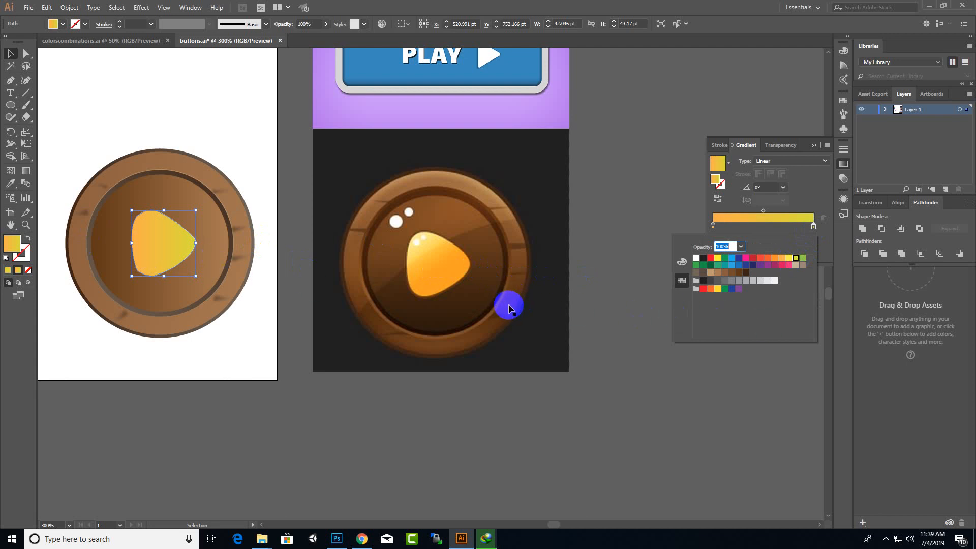
{"action": "left_click", "coordinate": [640, 231]}
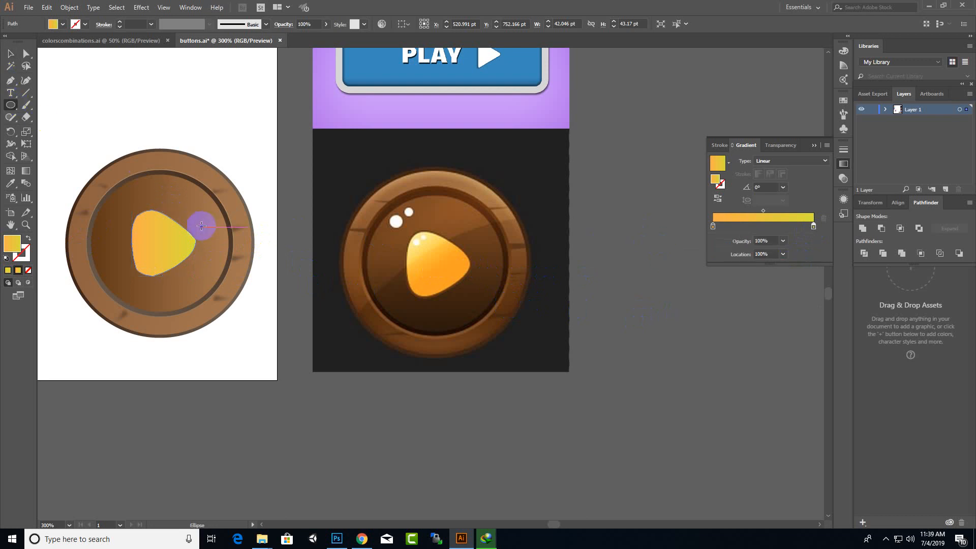
- Draw a circle about 4 pt wide near the inner disc's upper-left edge and add an enlarged copy, about 6.4 pt, below-left of it
{"action": "scroll", "coordinate": [121, 157], "scroll_direction": "up", "scroll_amount": 2}
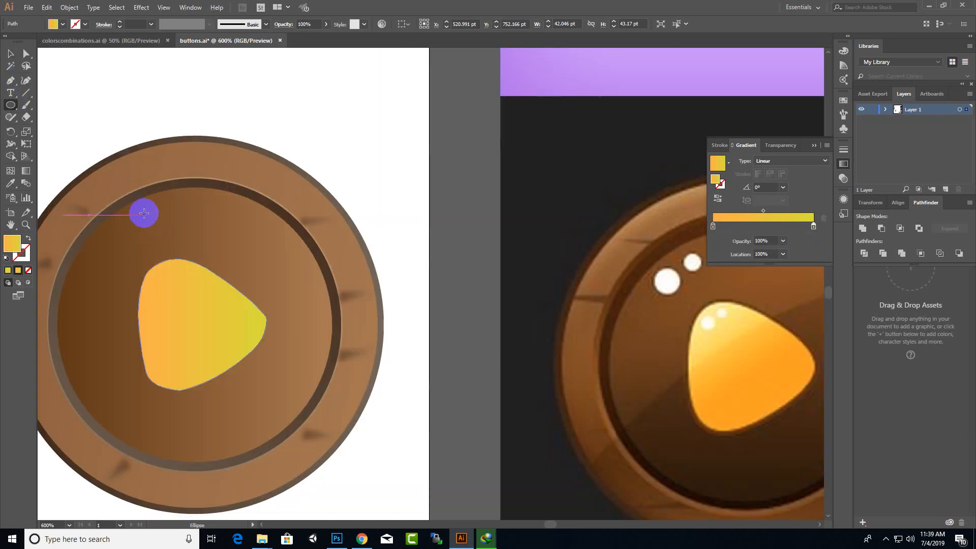
{"action": "left_click_drag", "start_coordinate": [142, 211], "coordinate": [131, 222]}
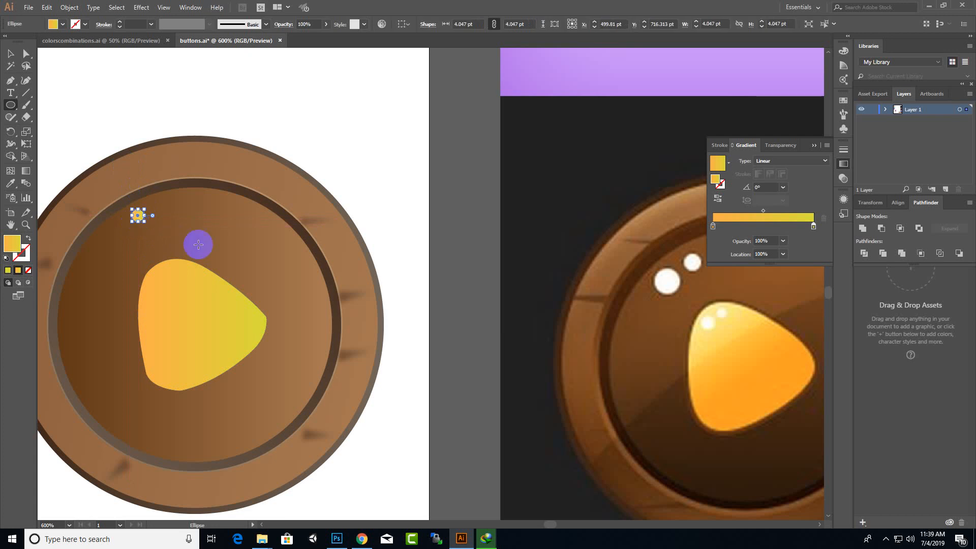
{"action": "left_click", "coordinate": [11, 54]}
{"action": "left_click", "coordinate": [134, 219]}
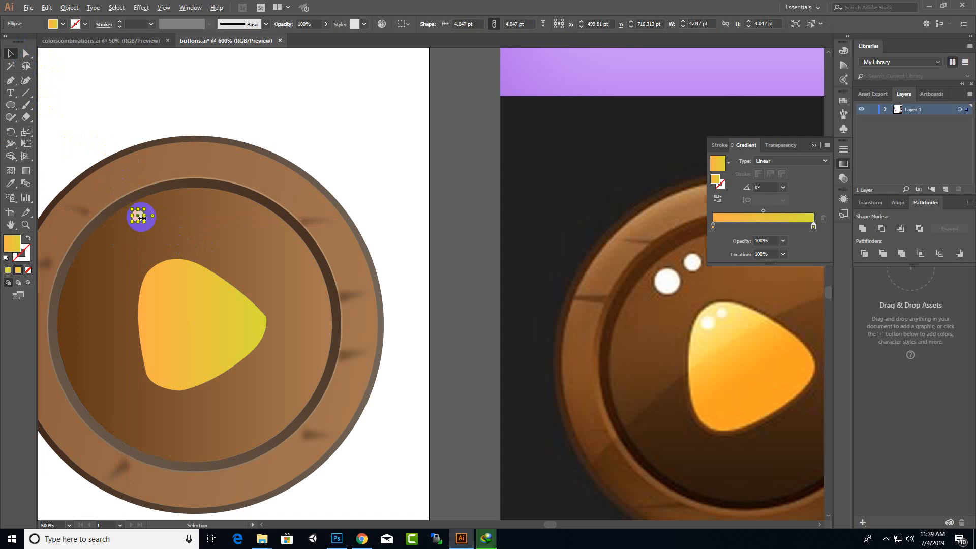
{"action": "scroll", "coordinate": [138, 217], "scroll_direction": "up", "scroll_amount": 2}
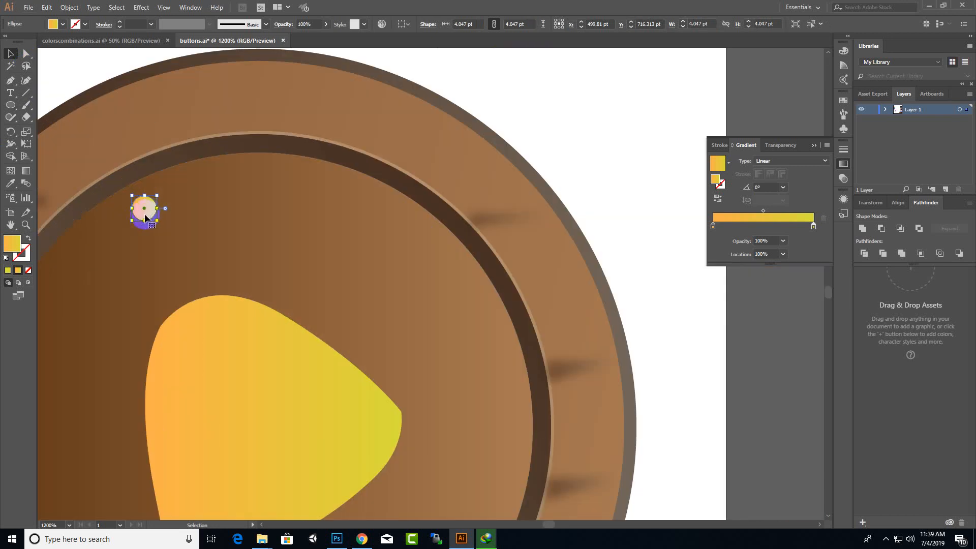
{"action": "left_click_drag", "start_coordinate": [145, 218], "coordinate": [122, 243]}
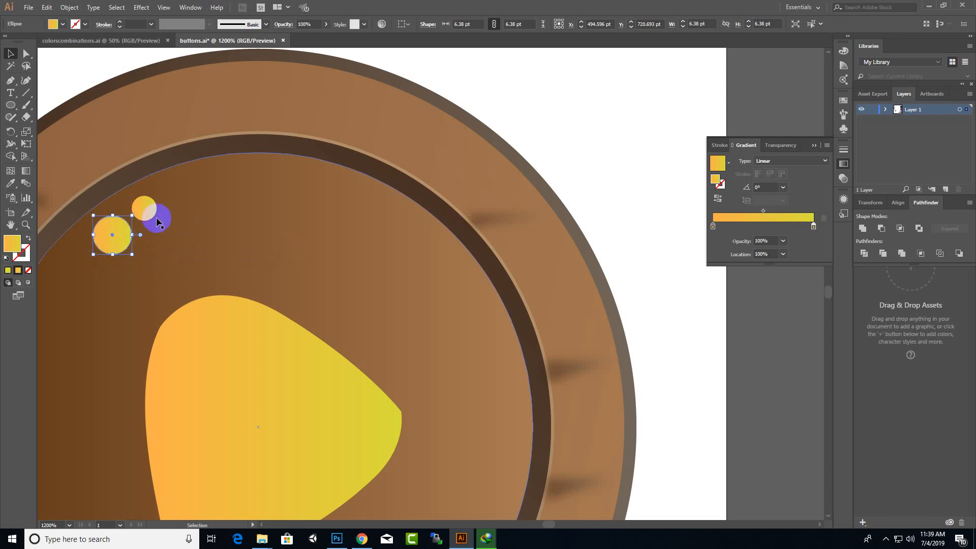
- Select both highlight circles and set the end colour of their gradient to near-white F9F9F9
{"action": "left_click", "coordinate": [151, 216], "text": "shift"}
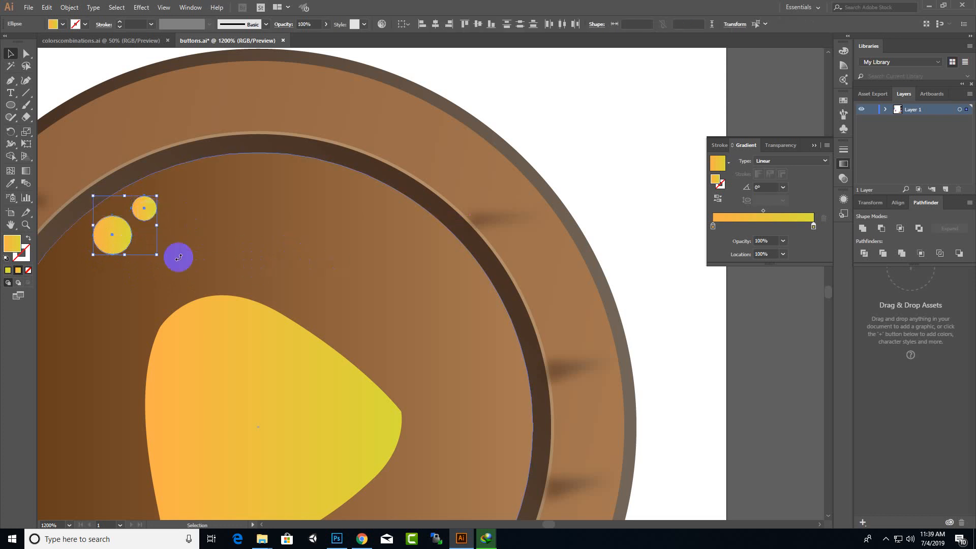
{"action": "double_click", "coordinate": [17, 242]}
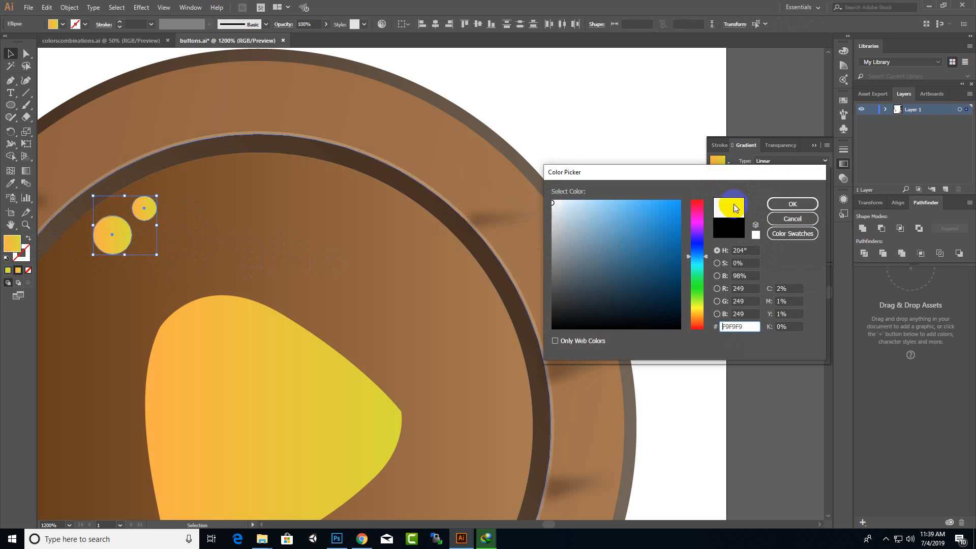
{"action": "left_click", "coordinate": [792, 204]}
{"action": "scroll", "coordinate": [355, 224], "scroll_direction": "down", "scroll_amount": 2}
{"action": "scroll", "coordinate": [499, 273], "scroll_direction": "down", "scroll_amount": 2}
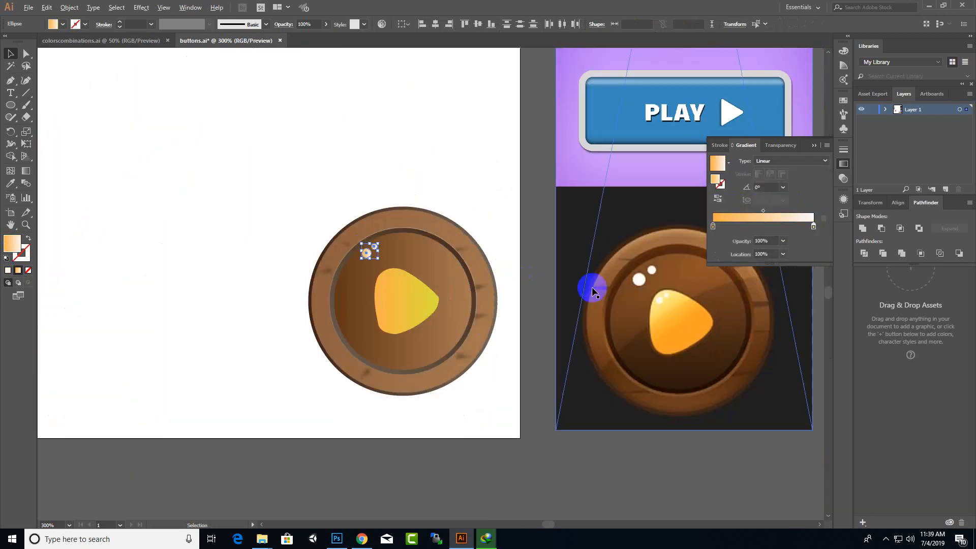
- Duplicate the pair of highlight circles onto the upper-left corner of the play triangle
{"action": "scroll", "coordinate": [372, 253], "scroll_direction": "up", "scroll_amount": 3}
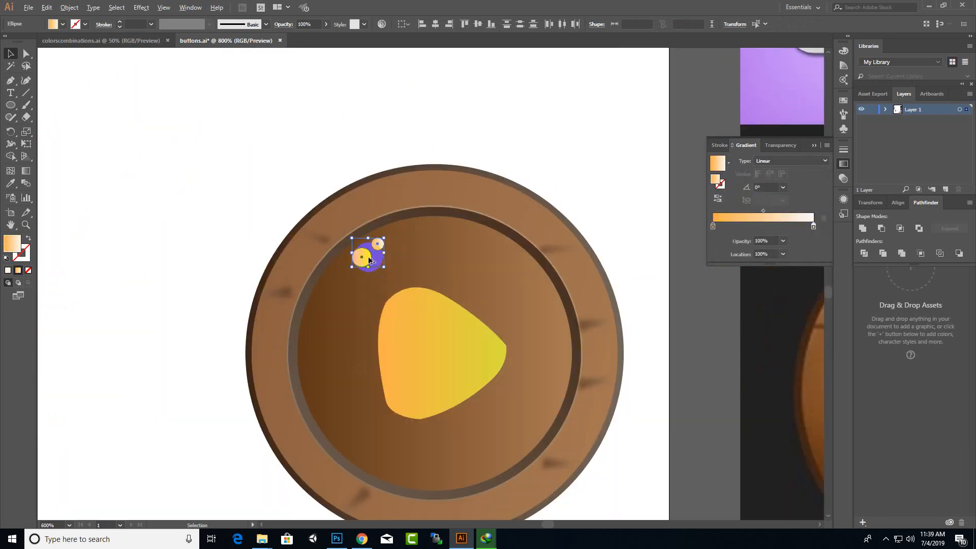
{"action": "left_click_drag", "start_coordinate": [364, 267], "coordinate": [419, 343]}
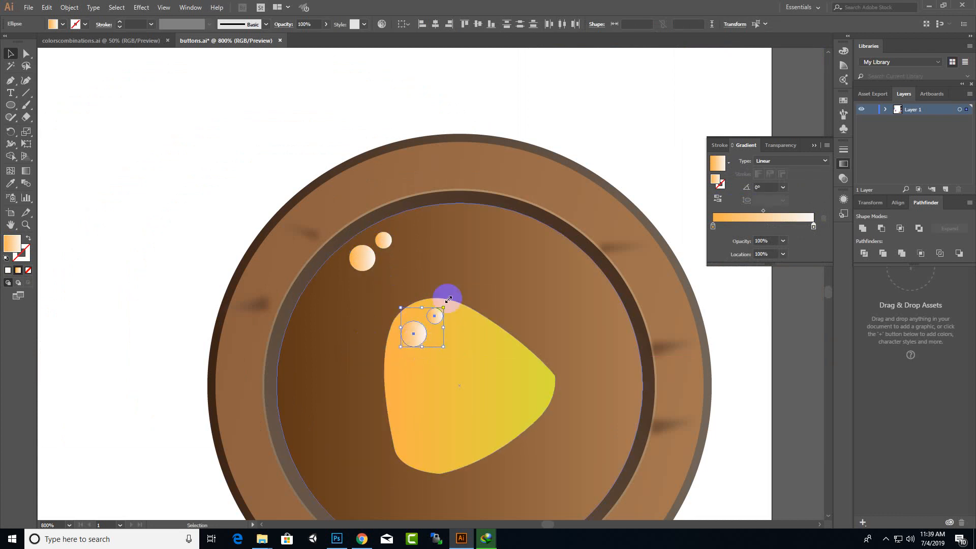
- Set the gradient start colour of the two highlight circles on the play triangle to light grey and their opacity to 67%
{"action": "double_click", "coordinate": [712, 227]}
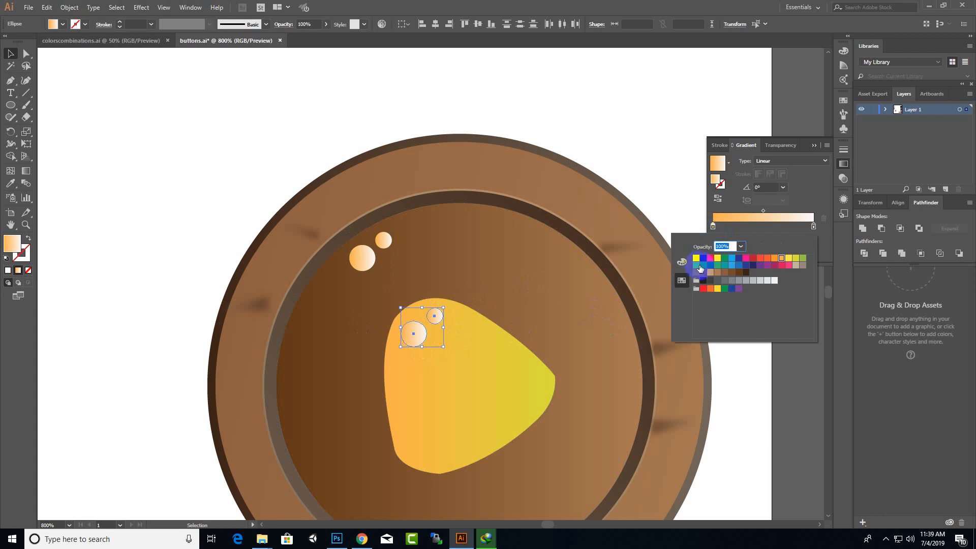
{"action": "left_click", "coordinate": [696, 258]}
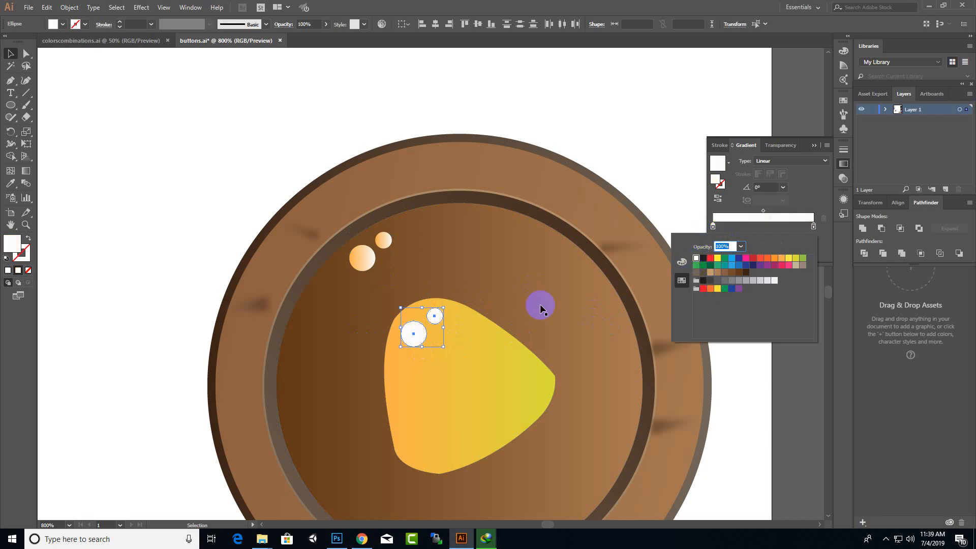
{"action": "left_click", "coordinate": [763, 283]}
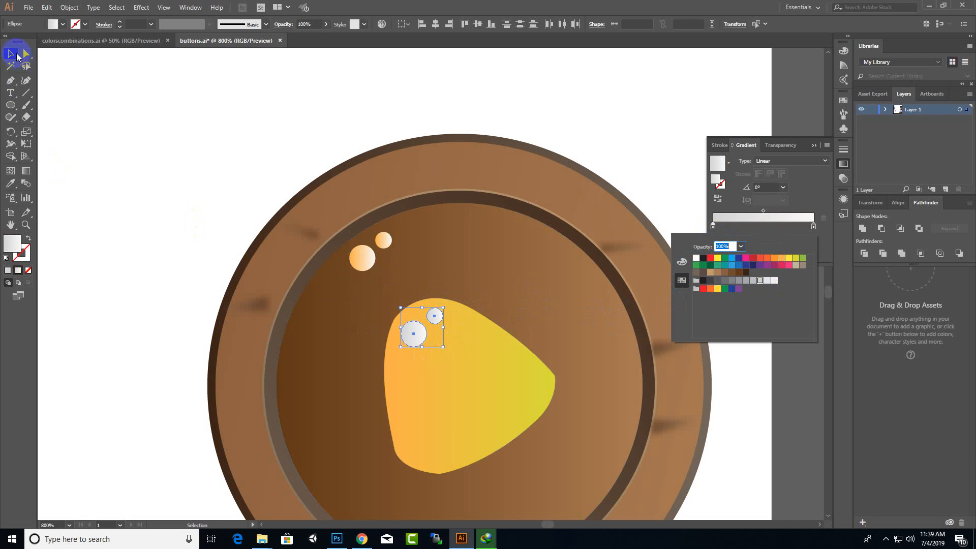
{"action": "left_click", "coordinate": [326, 23]}
{"action": "left_click", "coordinate": [324, 24]}
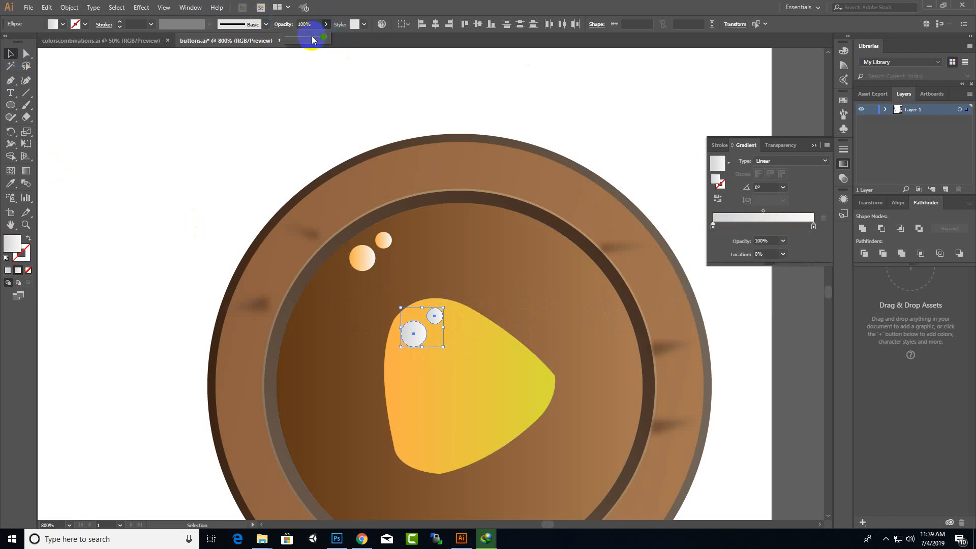
{"action": "left_click", "coordinate": [312, 36]}
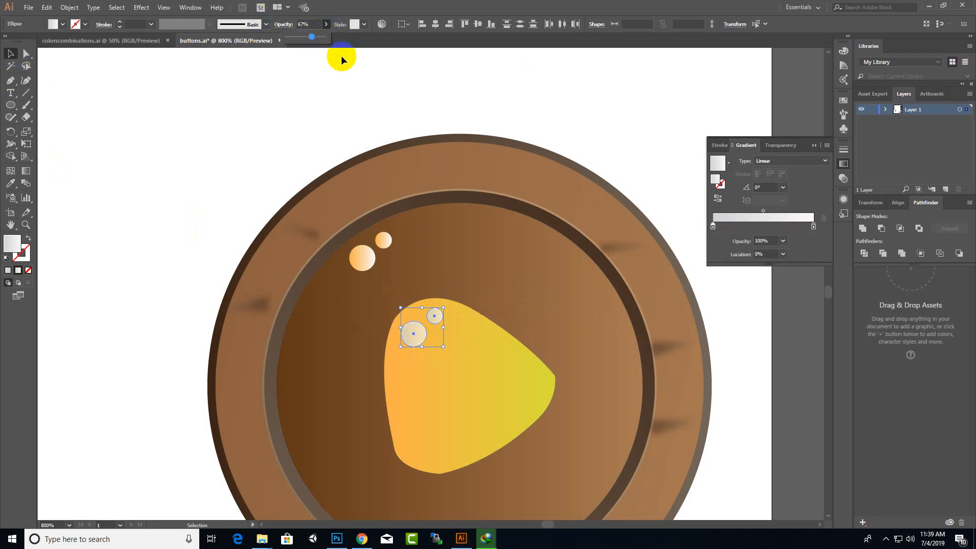
- Apply a Gaussian Blur with a 3.5 pixel radius to the triangle's two highlight circles and deselect them
{"action": "left_click", "coordinate": [133, 11]}
{"action": "mouse_move", "coordinate": [181, 179]}
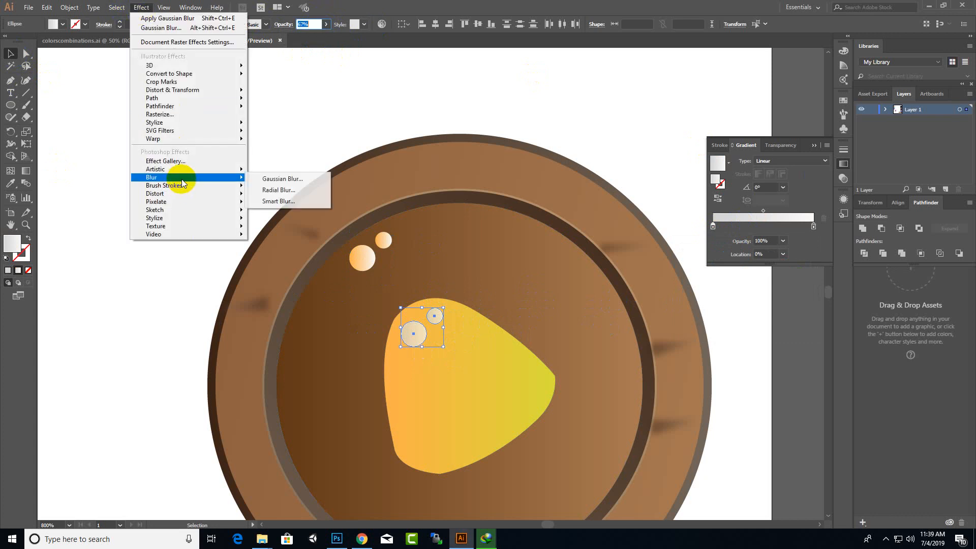
{"action": "left_click", "coordinate": [286, 179]}
{"action": "left_click", "coordinate": [551, 292]}
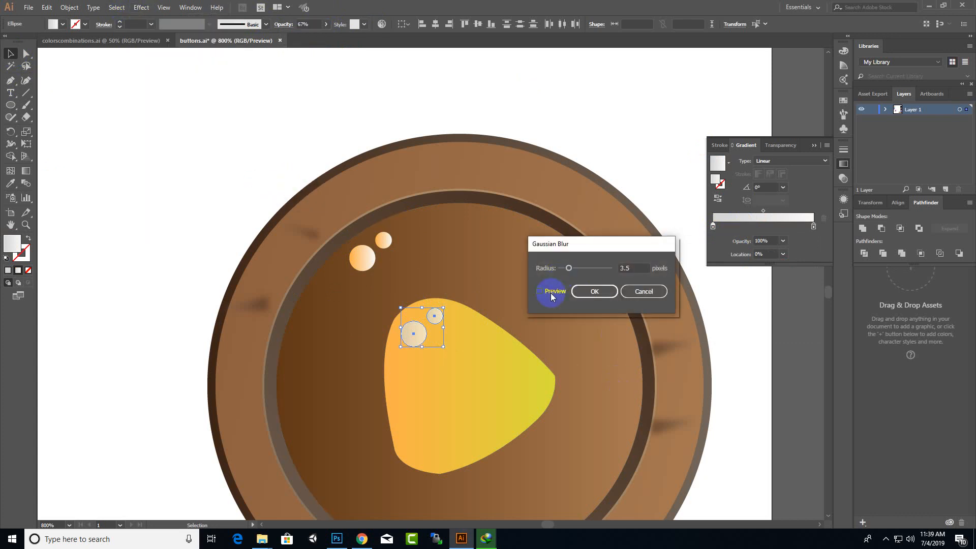
{"action": "left_click", "coordinate": [603, 297]}
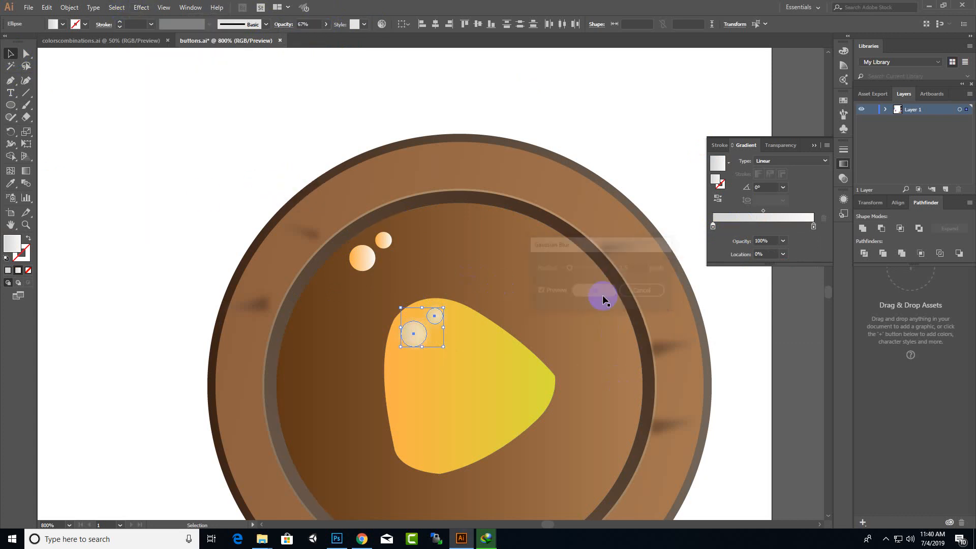
{"action": "left_click", "coordinate": [199, 173]}
- Select all parts of the wooden play button and move it to the column of finished buttons near the artboard's left edge
{"action": "scroll", "coordinate": [382, 264], "scroll_direction": "down", "scroll_amount": 4}
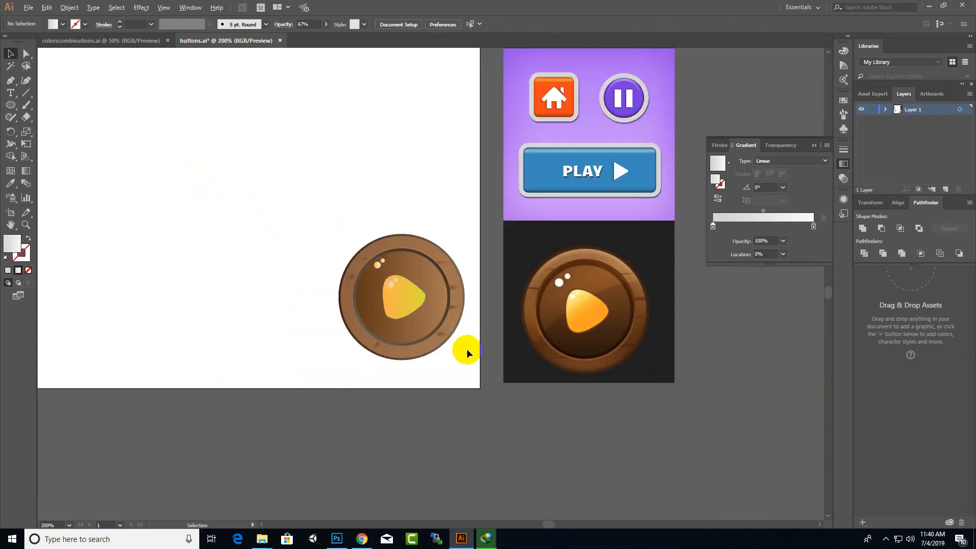
{"action": "scroll", "coordinate": [467, 349], "scroll_direction": "up", "scroll_amount": 1}
{"action": "left_click_drag", "start_coordinate": [419, 347], "coordinate": [210, 138]}
{"action": "scroll", "coordinate": [575, 394], "scroll_direction": "down", "scroll_amount": 4}
{"action": "left_click_drag", "start_coordinate": [544, 379], "coordinate": [389, 356]}
- Undo the stray changes to the wooden button, place it directly below the red PLAY button, and deselect it
{"action": "left_click", "coordinate": [354, 350]}
{"action": "scroll", "coordinate": [401, 343], "scroll_direction": "up", "scroll_amount": 2}
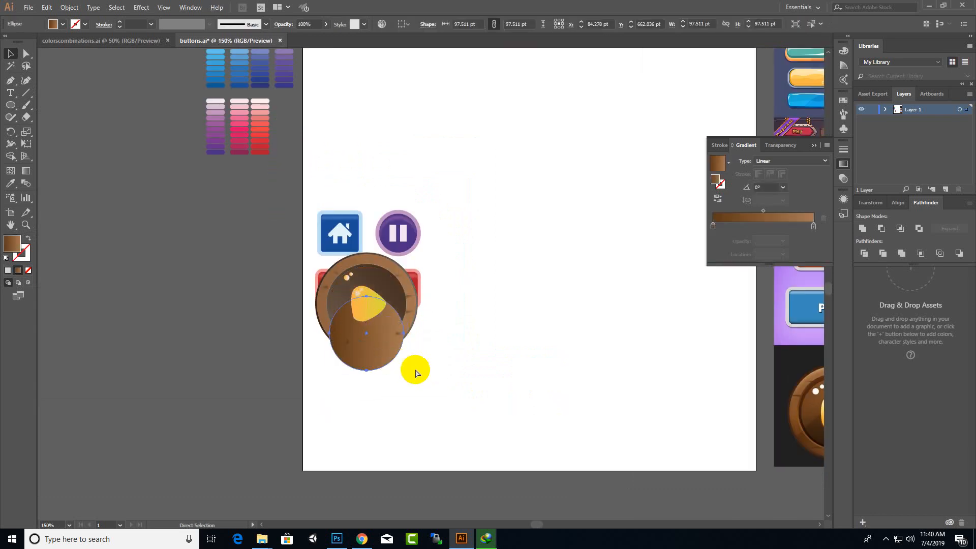
{"action": "key", "text": "ctrl+z"}
{"action": "key", "text": "ctrl+z"}
{"action": "left_click_drag", "start_coordinate": [382, 321], "coordinate": [392, 380]}
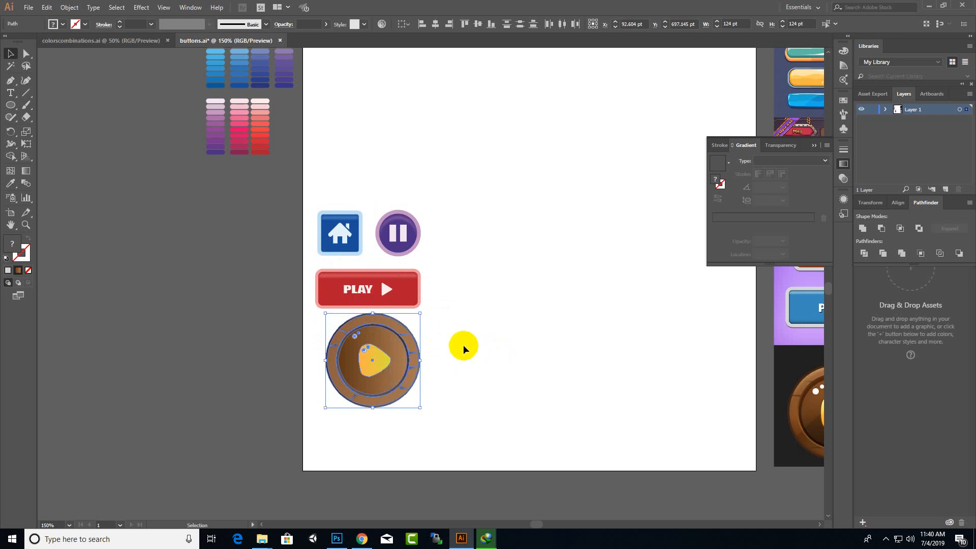
{"action": "left_click_drag", "start_coordinate": [401, 363], "coordinate": [399, 371]}
{"action": "left_click", "coordinate": [529, 334]}
- Compare the finished wooden button and the rest of the set with the reference images beside the artboard
{"action": "scroll", "coordinate": [462, 338], "scroll_direction": "down", "scroll_amount": 1}
{"action": "left_click", "coordinate": [748, 386]}
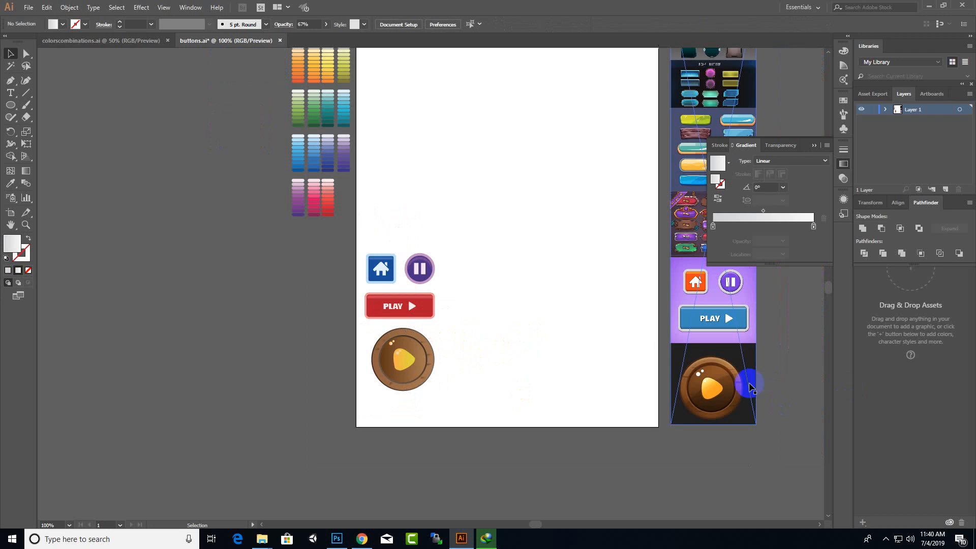
{"action": "left_click", "coordinate": [270, 326]}
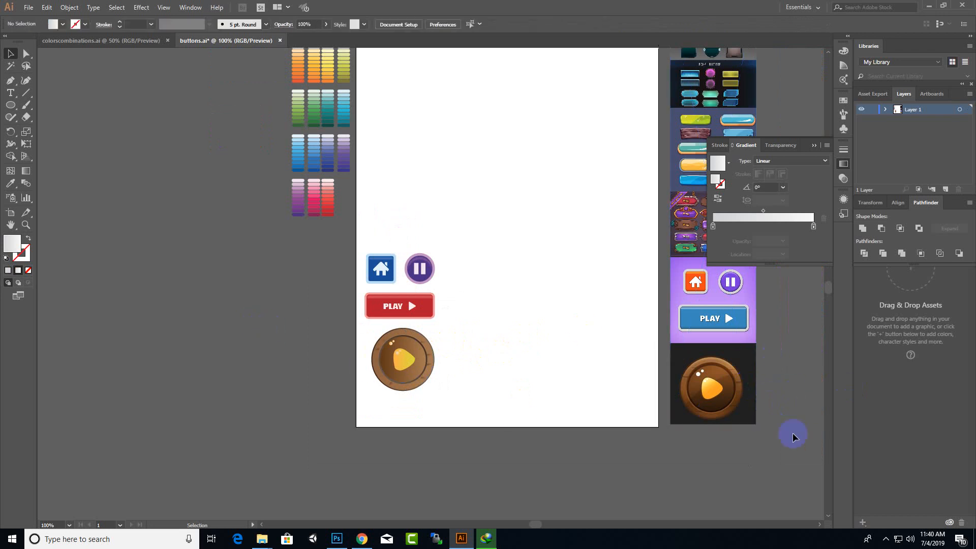
{"action": "left_click_drag", "start_coordinate": [793, 440], "coordinate": [637, 269]}
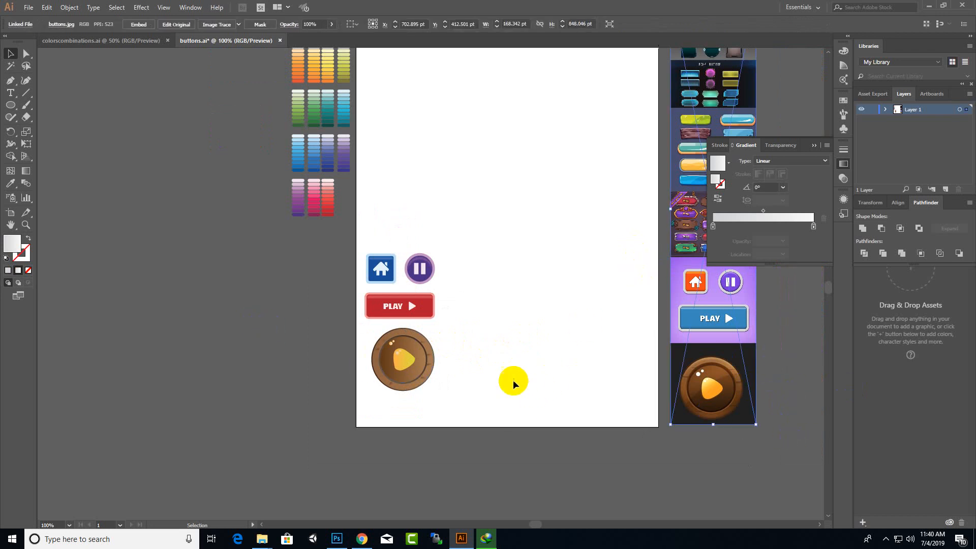
{"action": "left_click", "coordinate": [247, 364]}
{"action": "scroll", "coordinate": [451, 398], "scroll_direction": "down", "scroll_amount": 1}
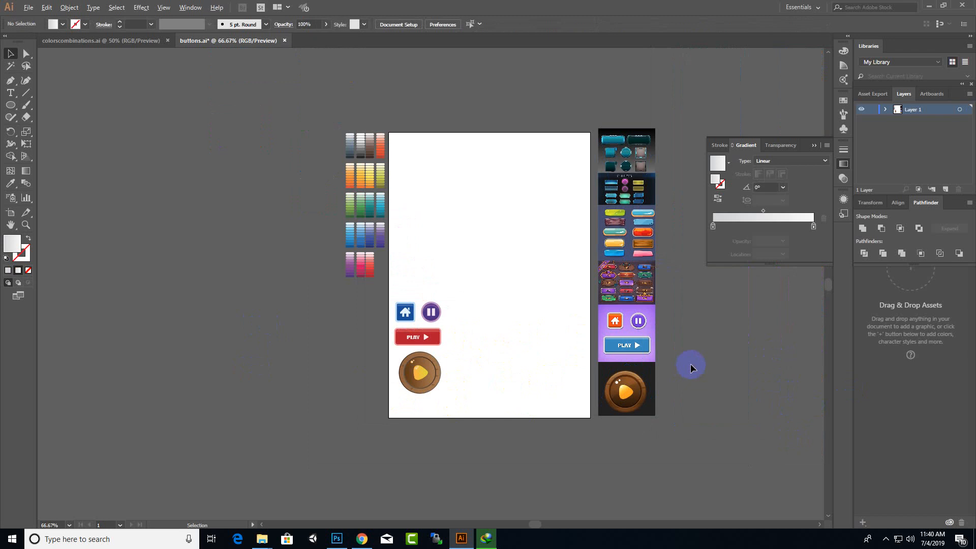
{"action": "scroll", "coordinate": [690, 364], "scroll_direction": "up", "scroll_amount": 1}
{"action": "scroll", "coordinate": [699, 363], "scroll_direction": "down", "scroll_amount": 1}
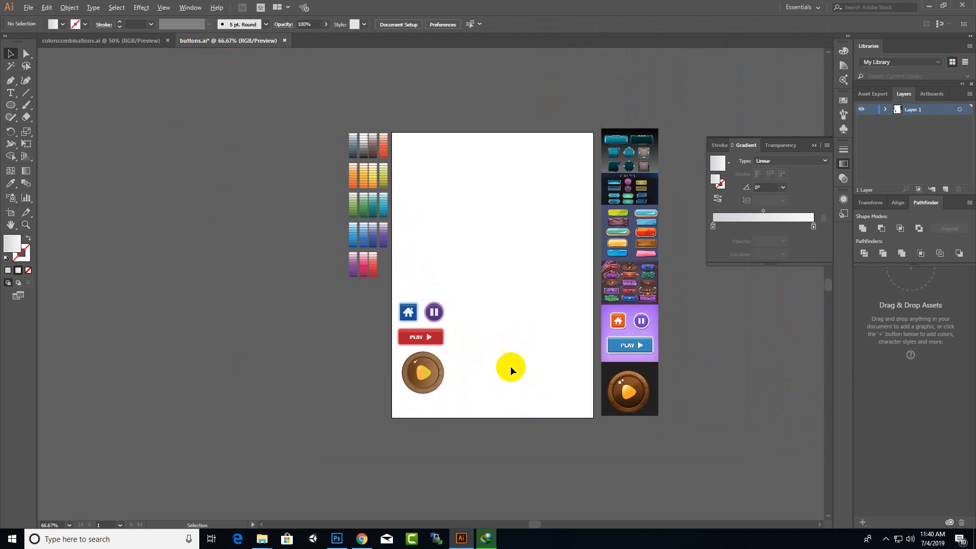
- Save the buttons.ai document with the finished wooden button and review the whole artboard
{"action": "scroll", "coordinate": [442, 392], "scroll_direction": "up", "scroll_amount": 2}
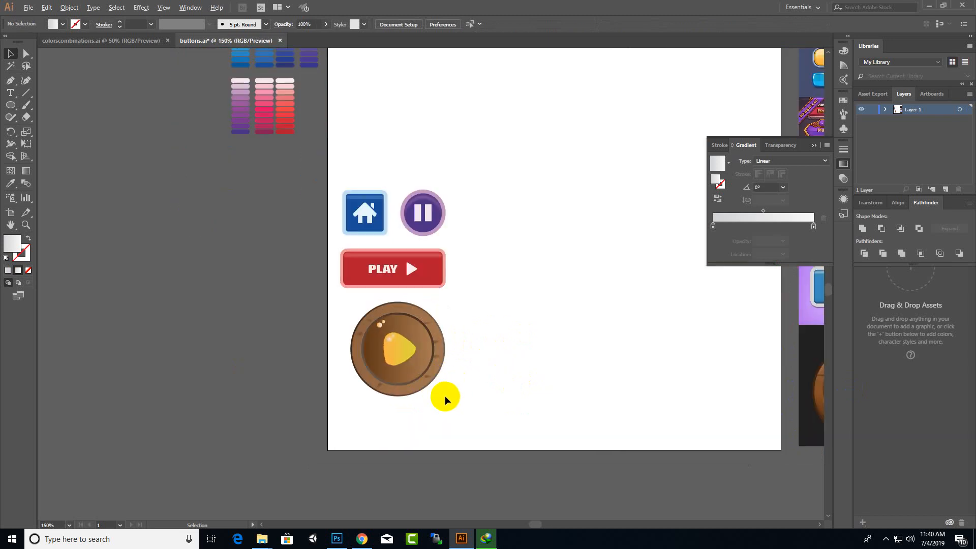
{"action": "key", "text": "ctrl+s"}
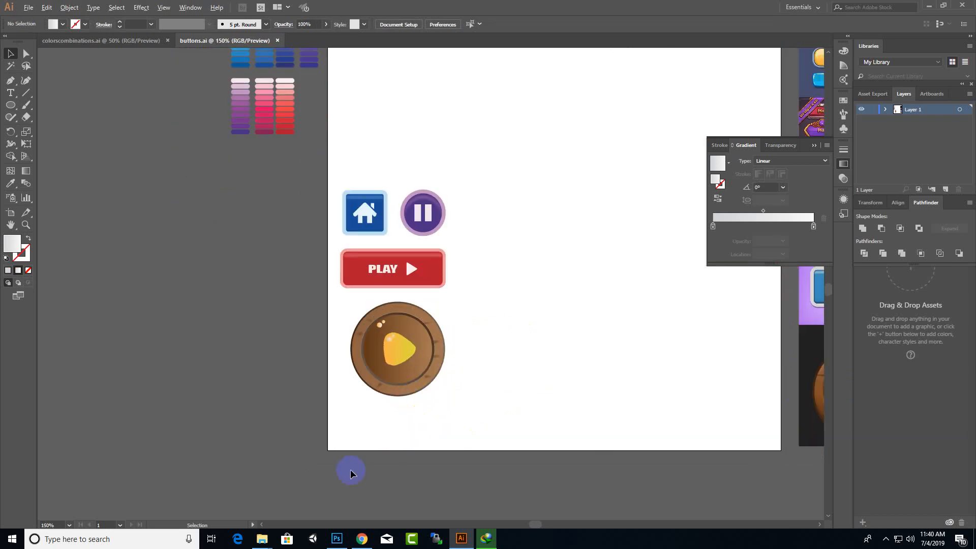
{"action": "scroll", "coordinate": [351, 474], "scroll_direction": "down", "scroll_amount": 2}
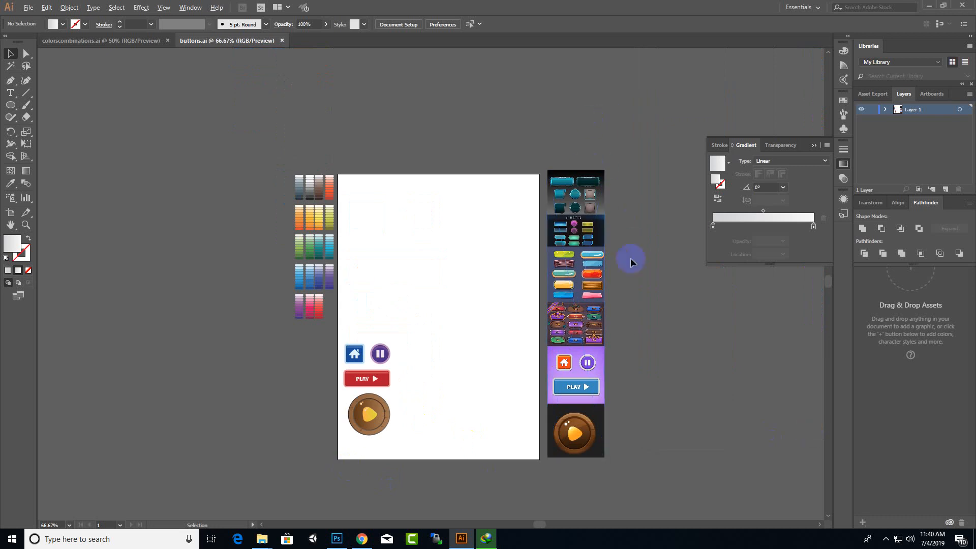
{"action": "scroll", "coordinate": [592, 333], "scroll_direction": "up", "scroll_amount": 1}
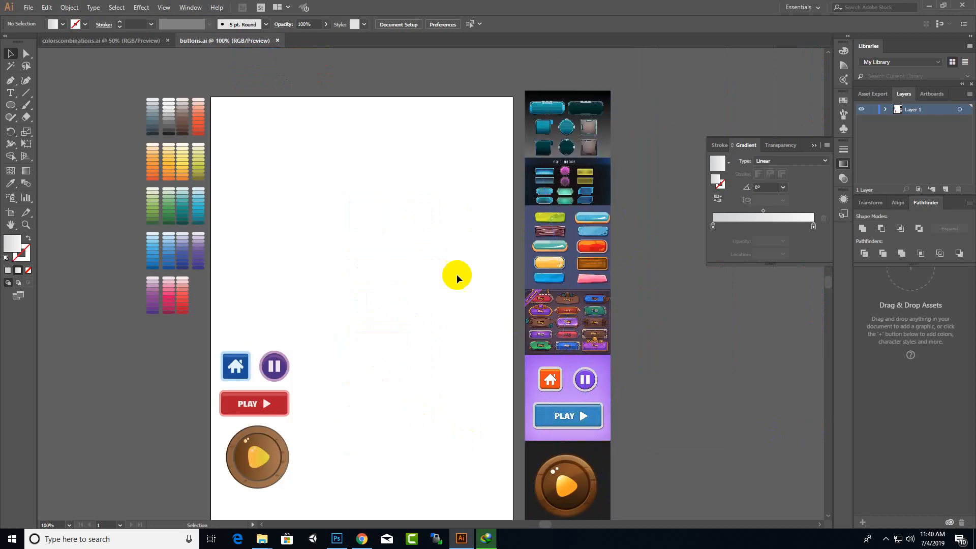
{"action": "scroll", "coordinate": [742, 399], "scroll_direction": "down", "scroll_amount": 1}
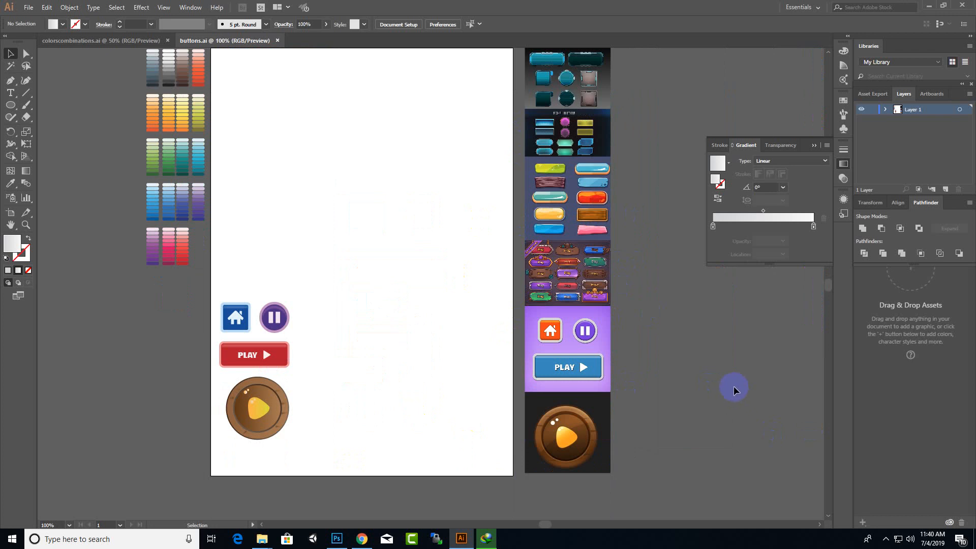